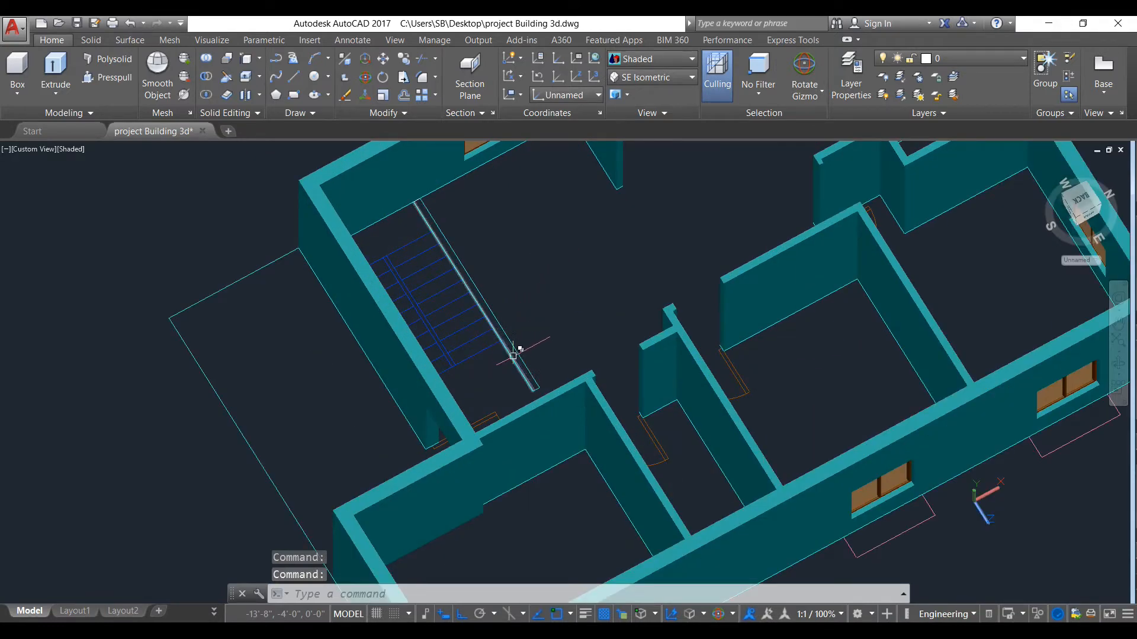
# Extrude the closed wall polyline beside the staircase to a height of 10'.
pyautogui.scroll(-2, 528, 354)
pyautogui.scroll(1, 519, 253)
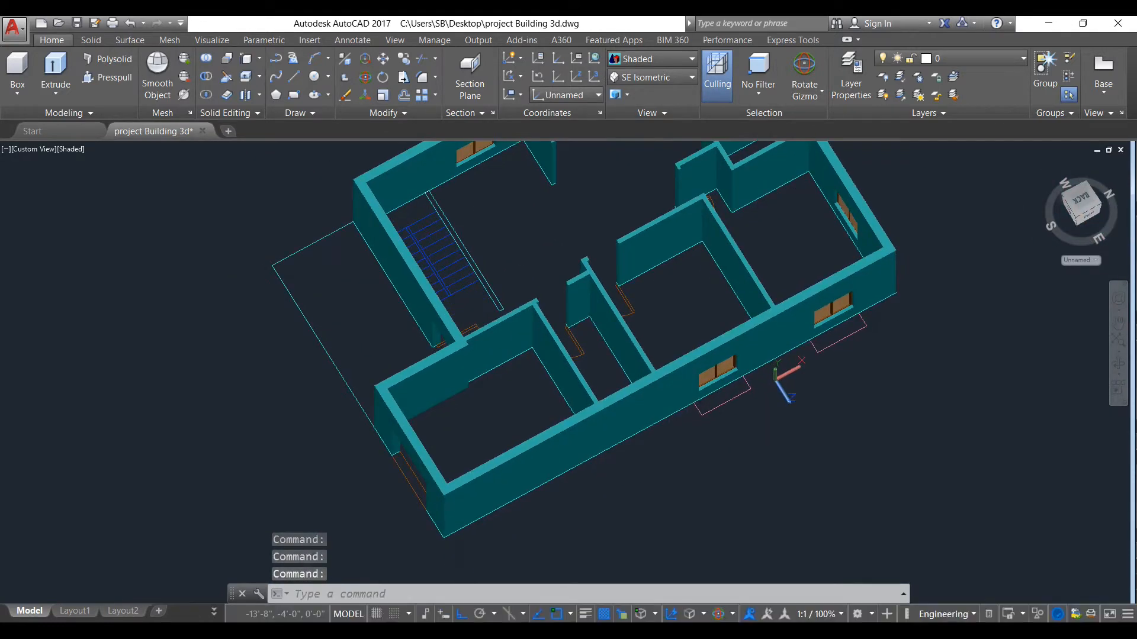
pyautogui.click(56, 71)
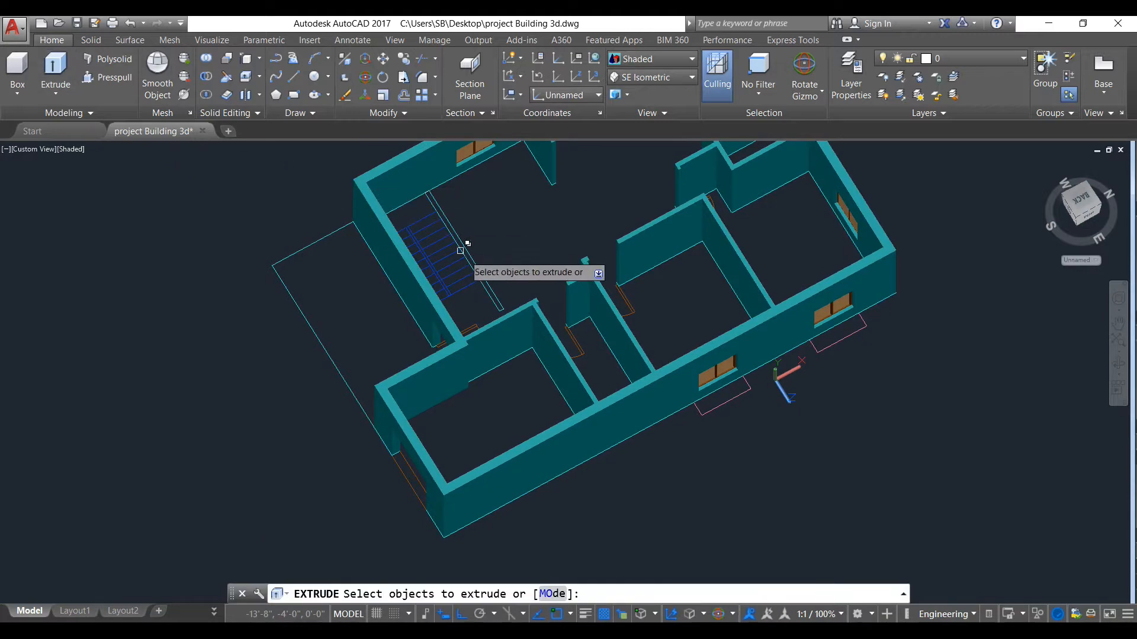
pyautogui.click(502, 309)
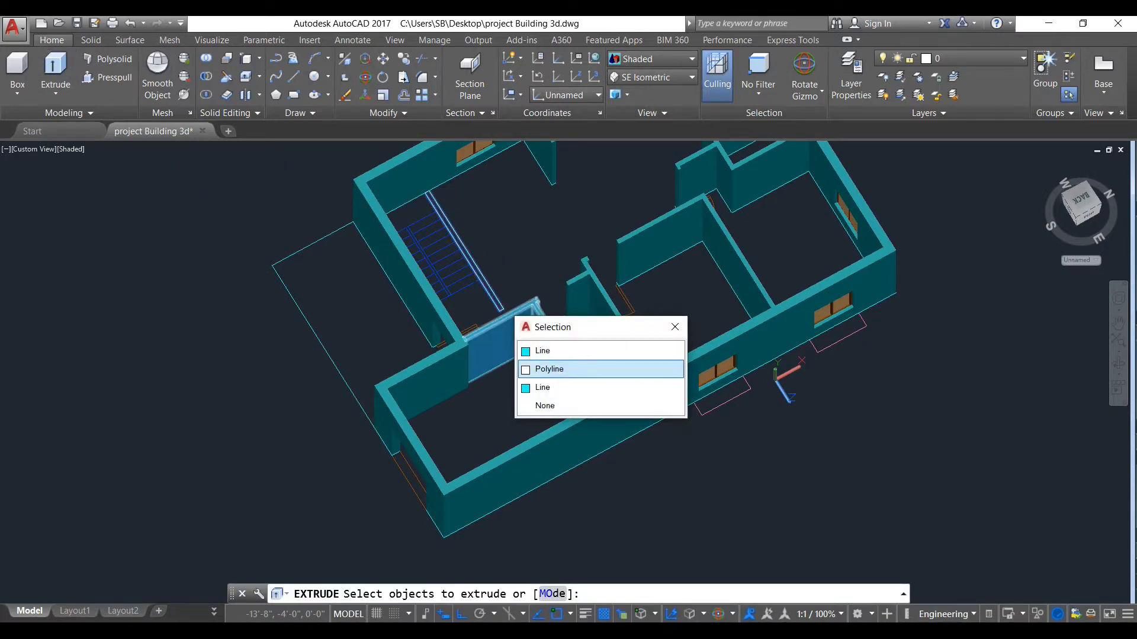
pyautogui.click(550, 369)
pyautogui.press('Return')
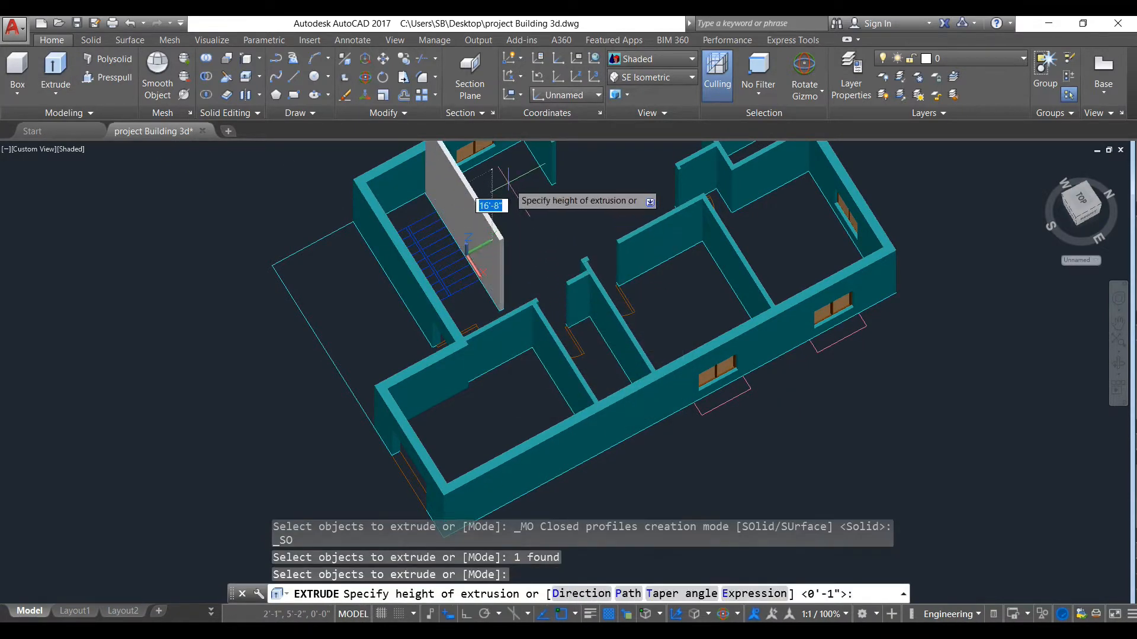
pyautogui.write('10')
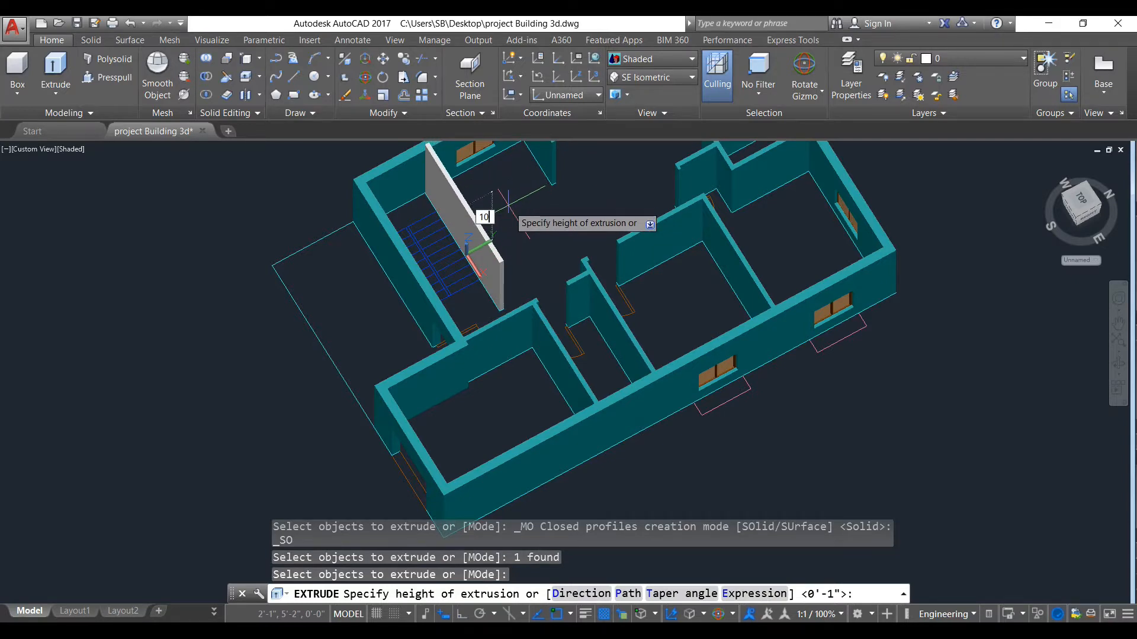
pyautogui.write("'")
pyautogui.press('Return')
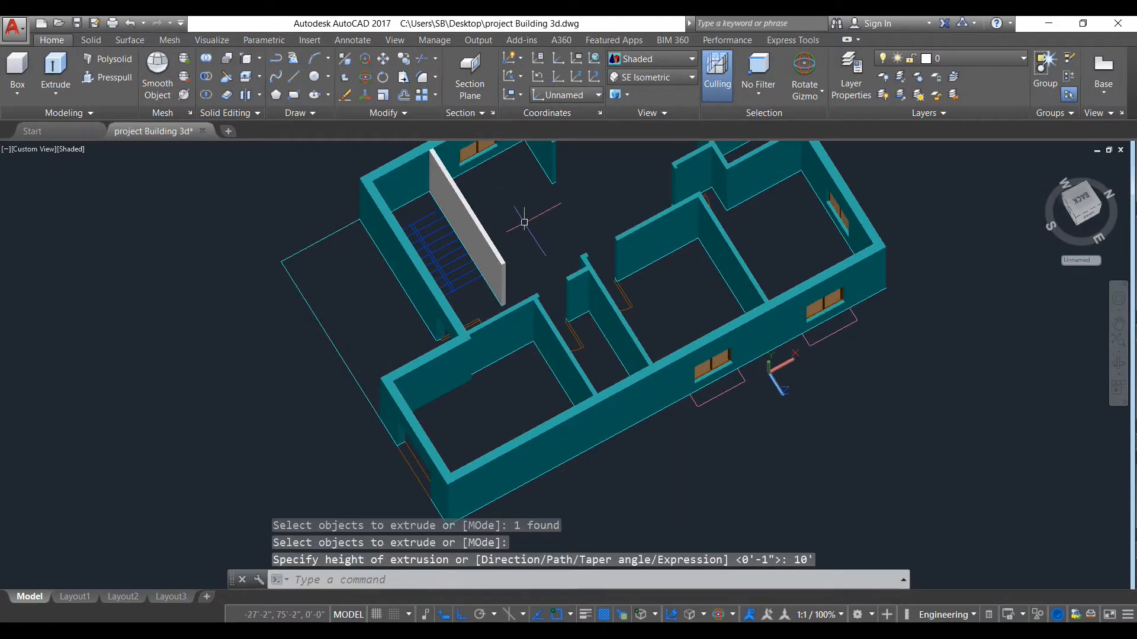
# Assign the extruded wall beside the staircase to the "3d walls" layer and clear the selection.
pyautogui.click(473, 228)
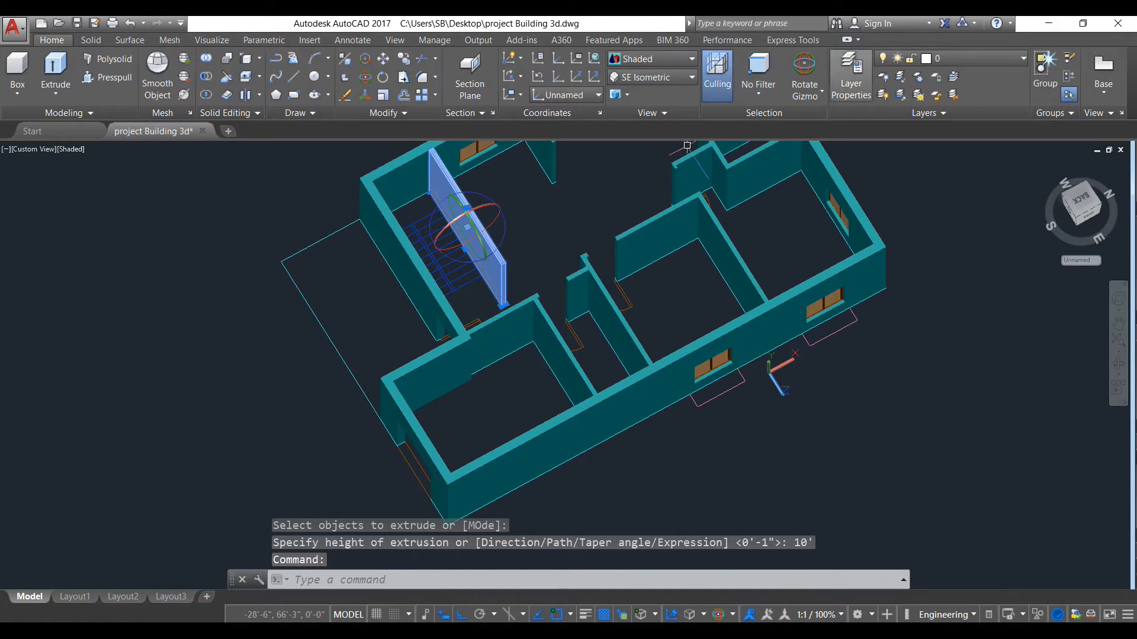
pyautogui.click(976, 58)
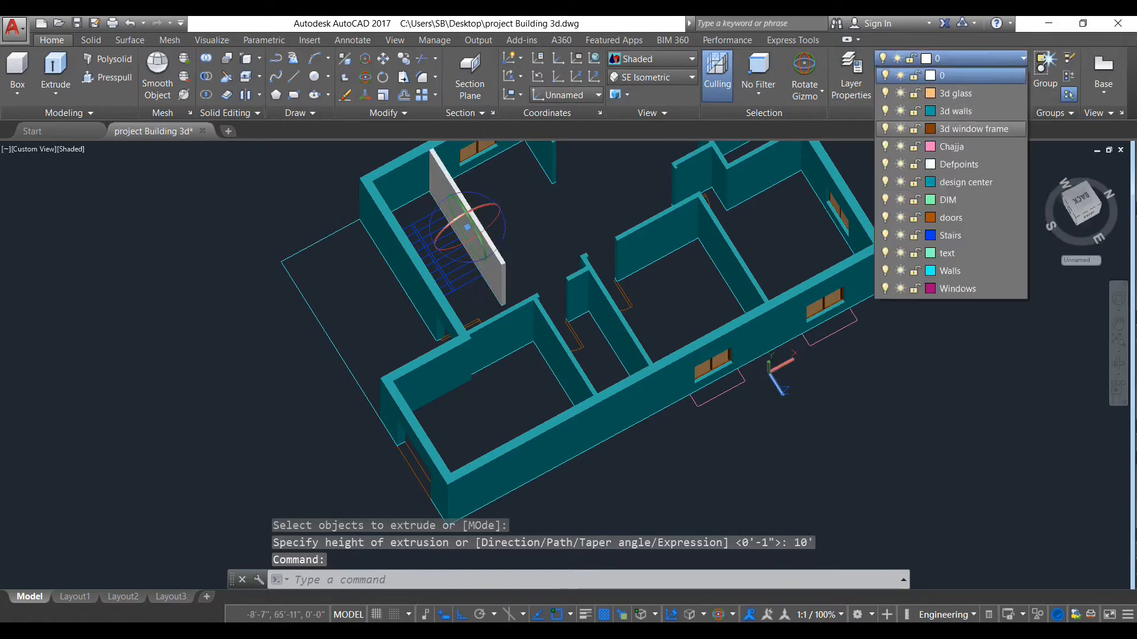
pyautogui.click(955, 111)
pyautogui.press('Escape')
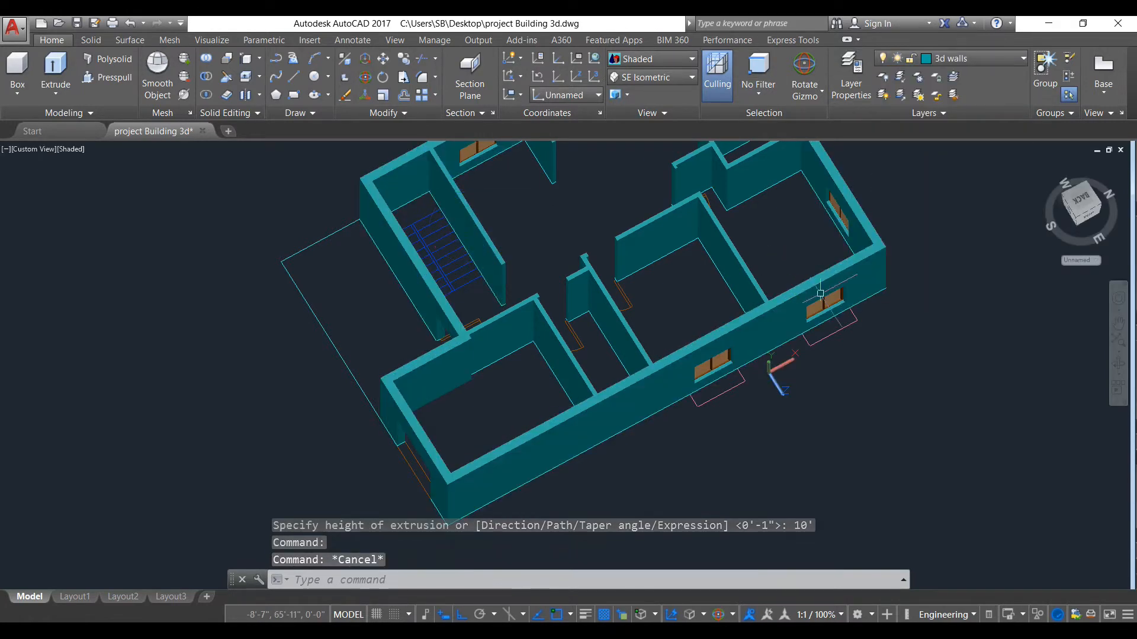
pyautogui.scroll(-2, 900, 370)
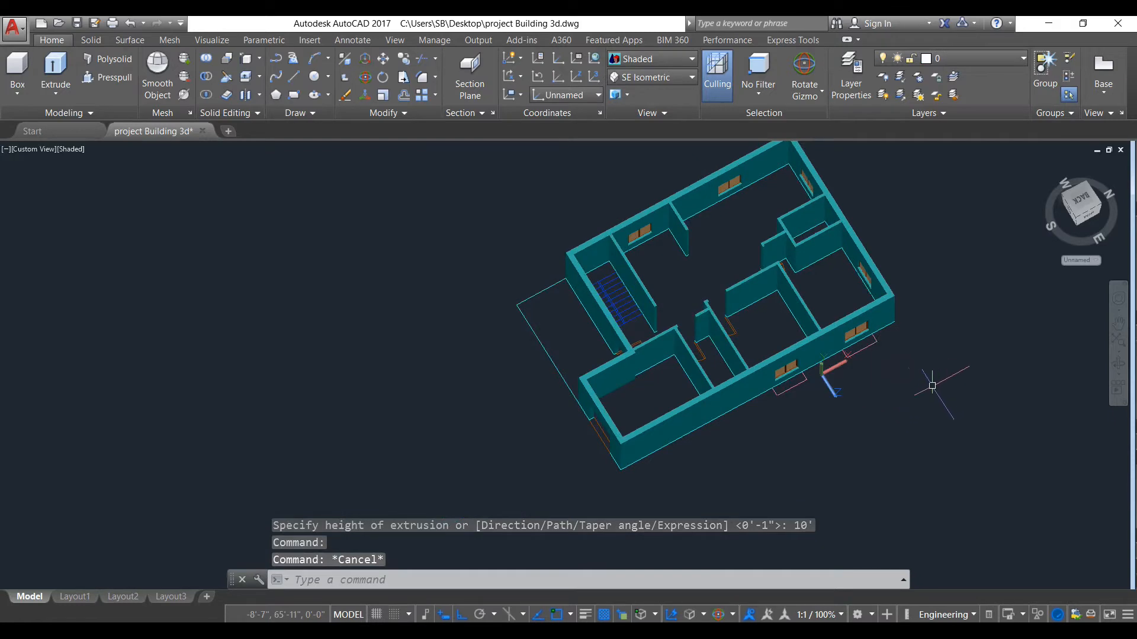
pyautogui.press('Escape')
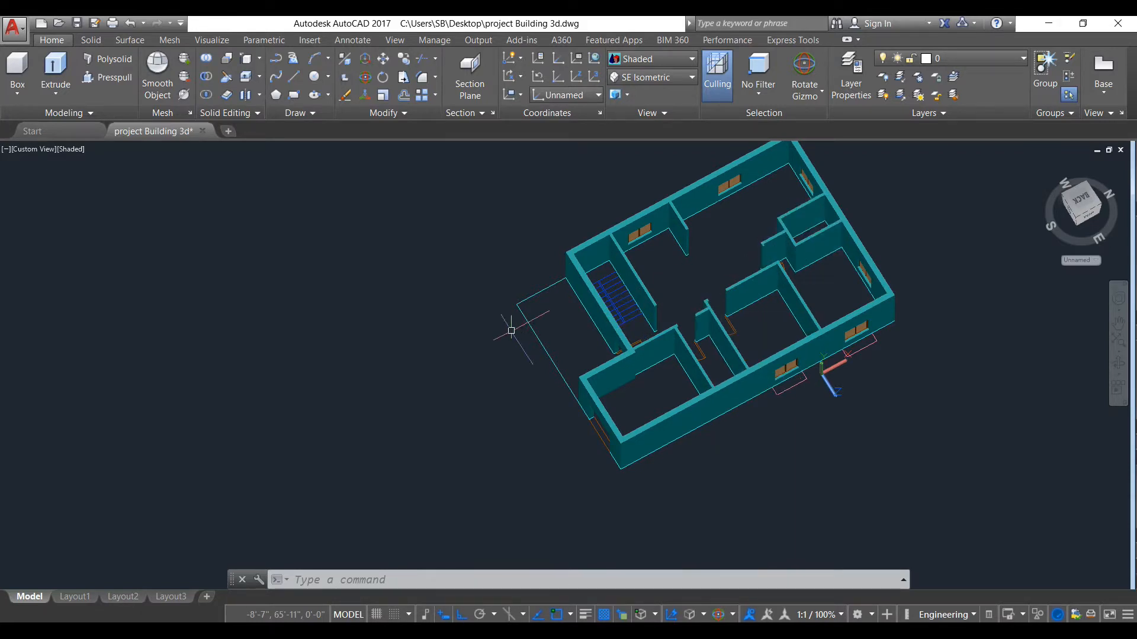
pyautogui.keyDown('shift'); pyautogui.moveTo(500, 387); pyautogui.dragTo(718, 381, button='middle'); pyautogui.keyUp('shift')
pyautogui.scroll(5, 721, 355)
pyautogui.scroll(-2, 714, 366)
pyautogui.scroll(-2, 660, 363)
pyautogui.scroll(5, 655, 350)
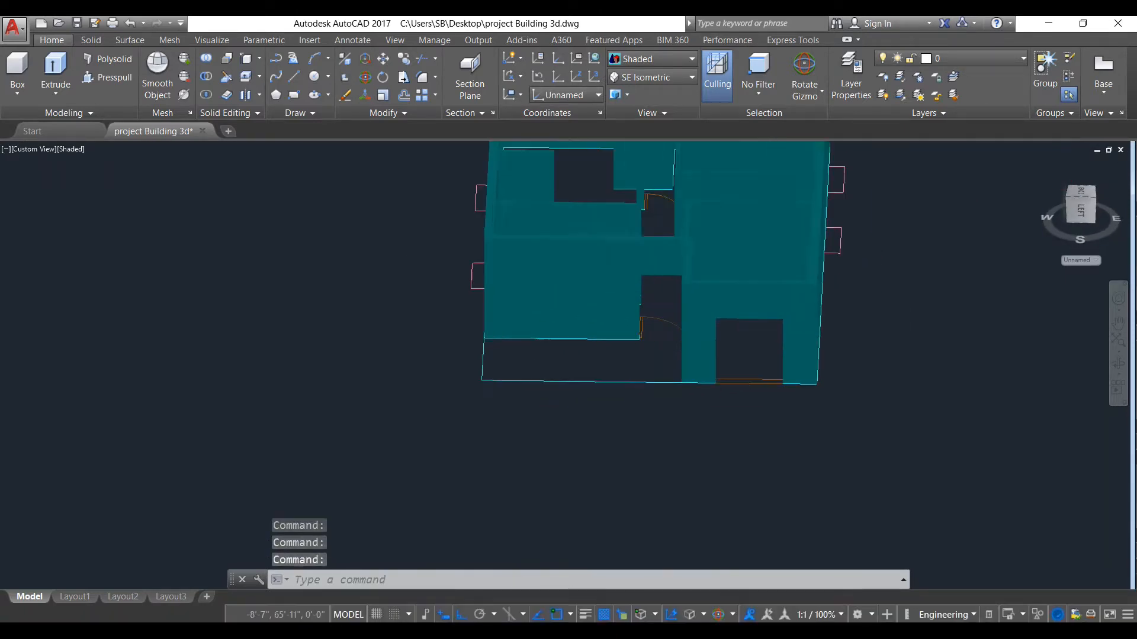
pyautogui.keyDown('shift'); pyautogui.moveTo(633, 366); pyautogui.dragTo(612, 258, button='middle'); pyautogui.keyUp('shift')
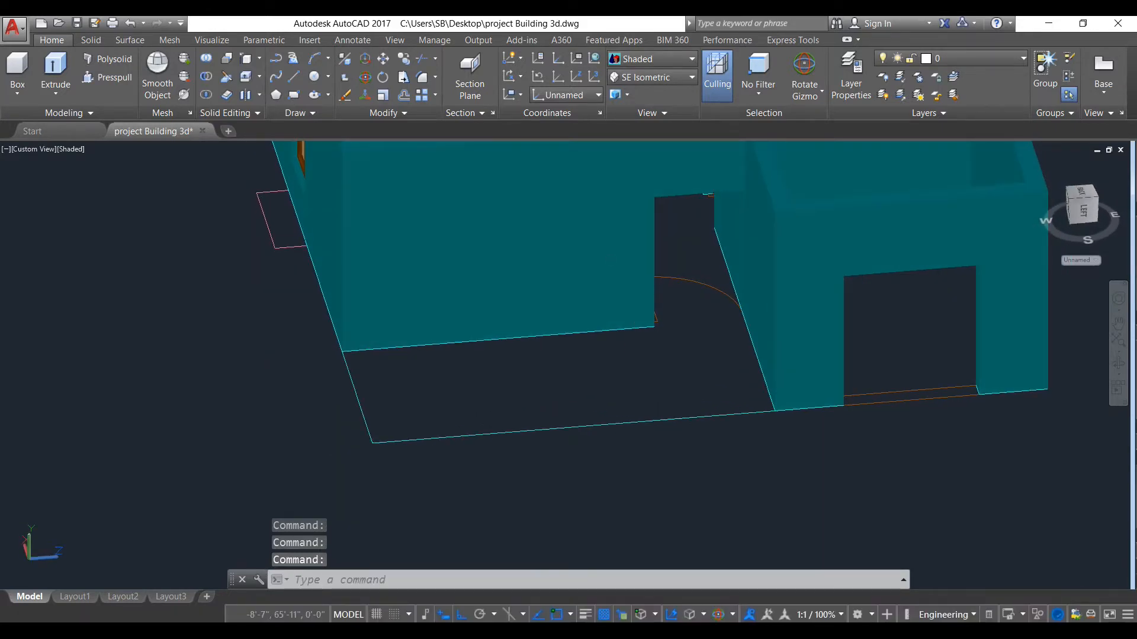
pyautogui.moveTo(621, 366); pyautogui.dragTo(583, 386, button='middle')
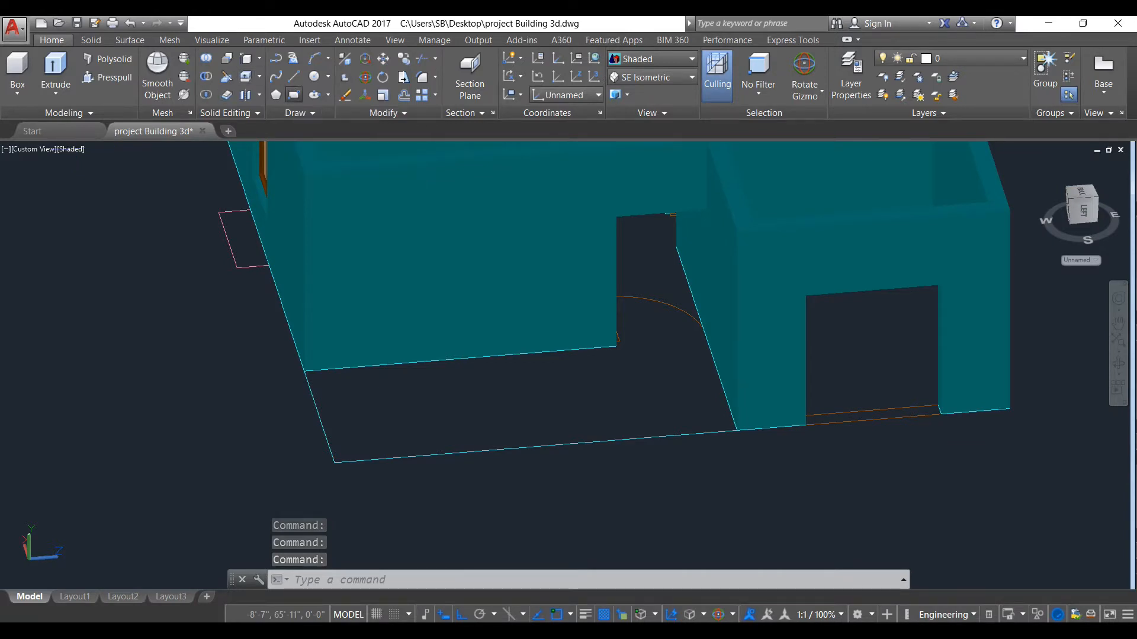
pyautogui.click(294, 95)
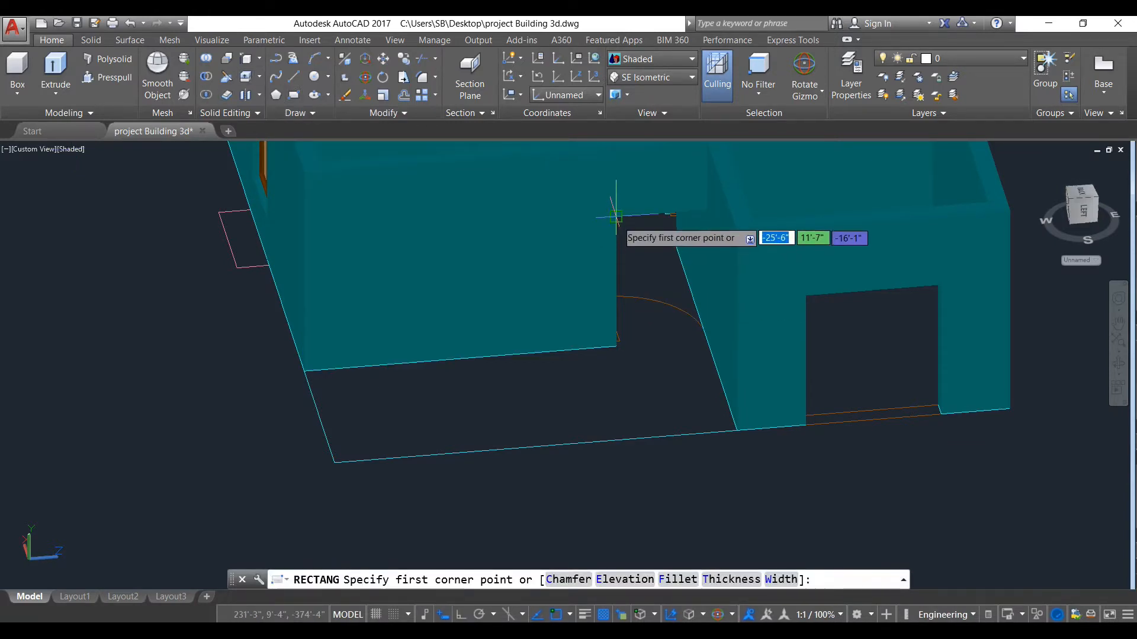
pyautogui.scroll(5, 616, 217)
pyautogui.click(615, 217)
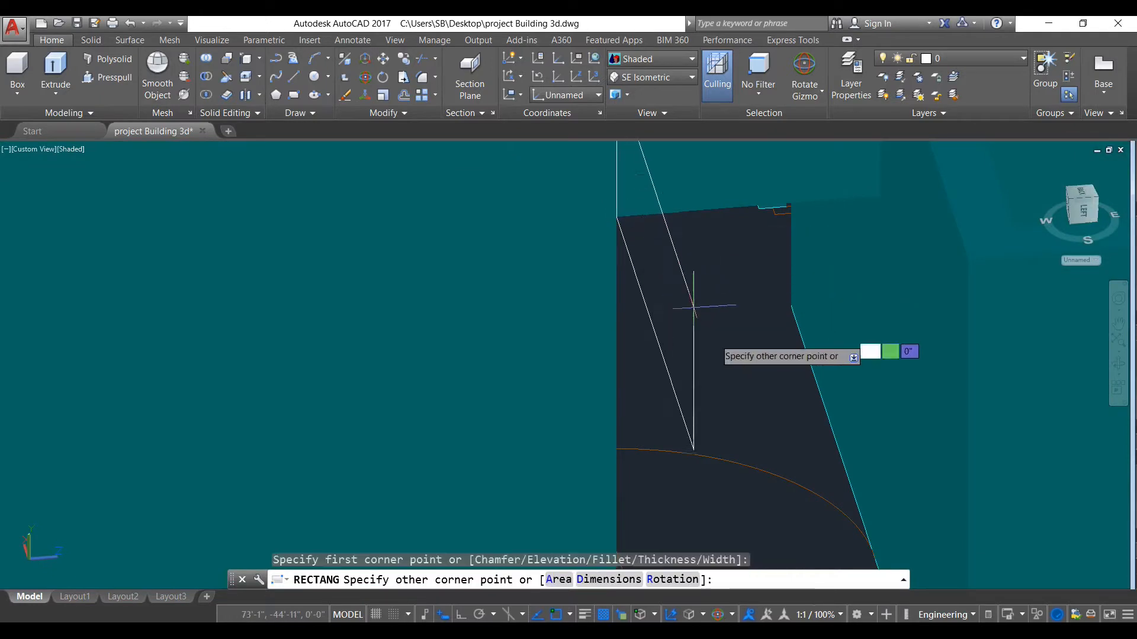
pyautogui.scroll(5, 734, 362)
pyautogui.scroll(-5, 723, 273)
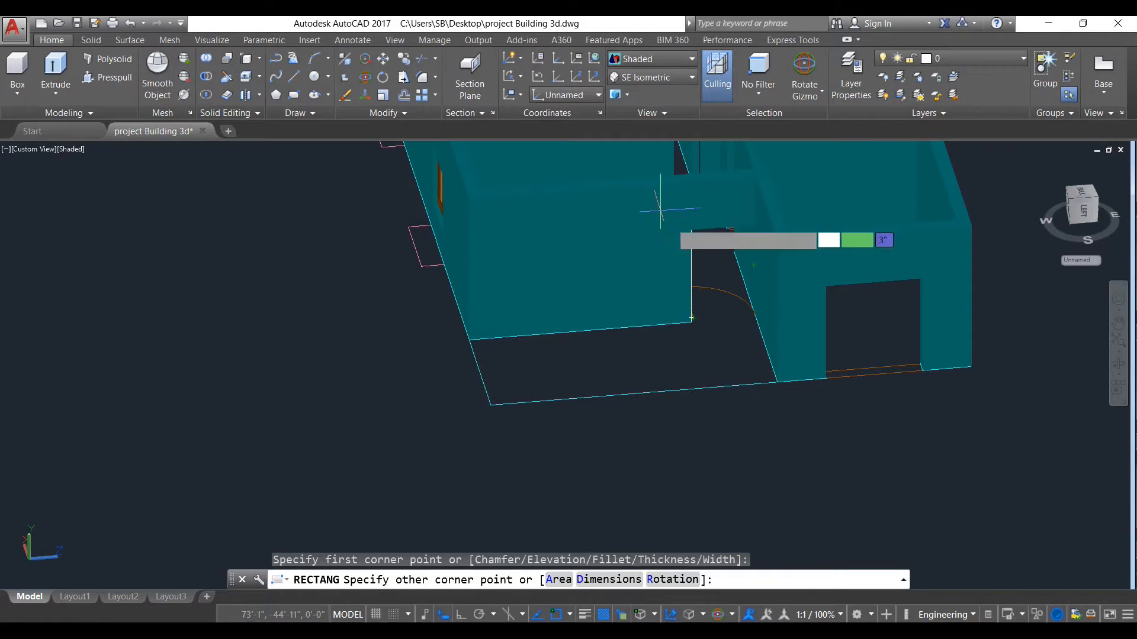
pyautogui.press('Escape')
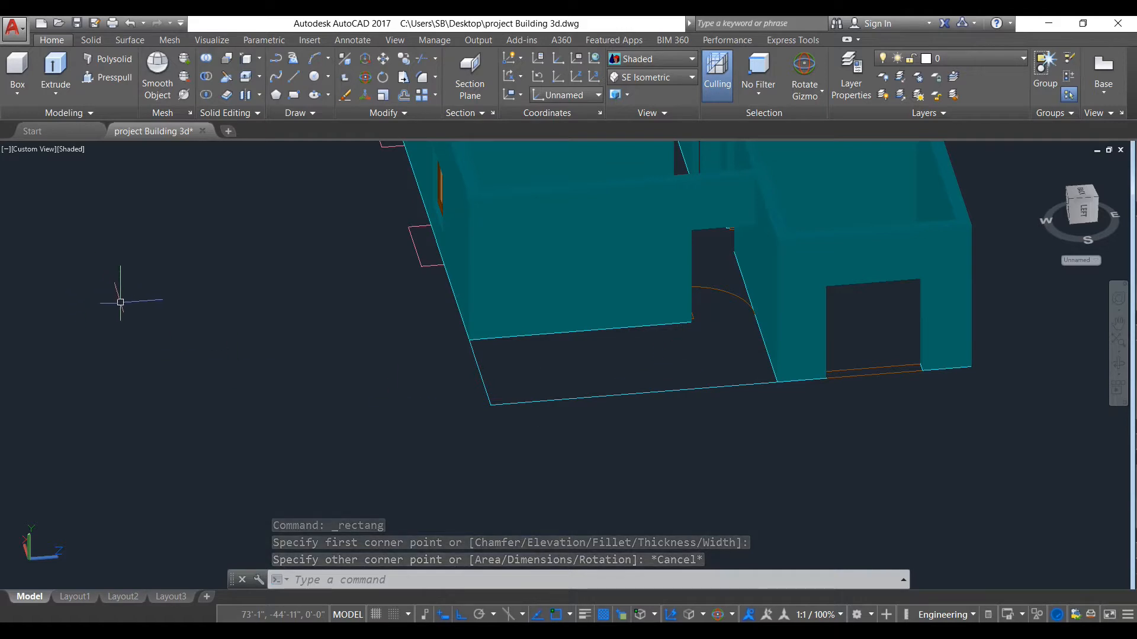
# Place the UCS origin at the front door opening's lower wall corner, with X across the opening and Y up its height.
pyautogui.write('Ucs')
pyautogui.press('Return')
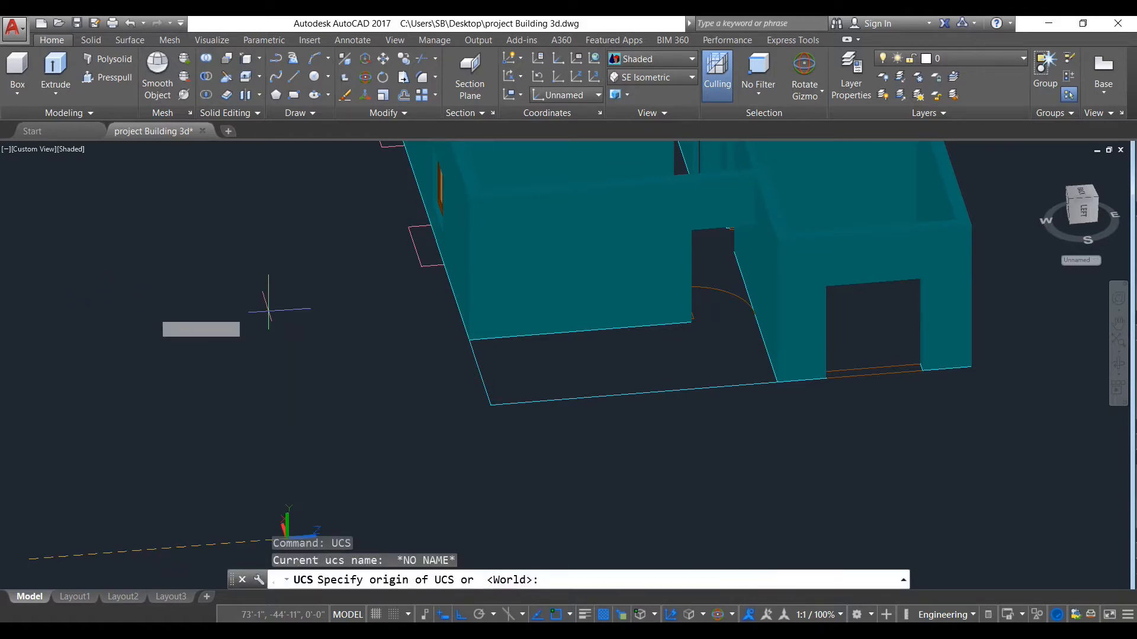
pyautogui.scroll(3, 734, 312)
pyautogui.scroll(2, 713, 305)
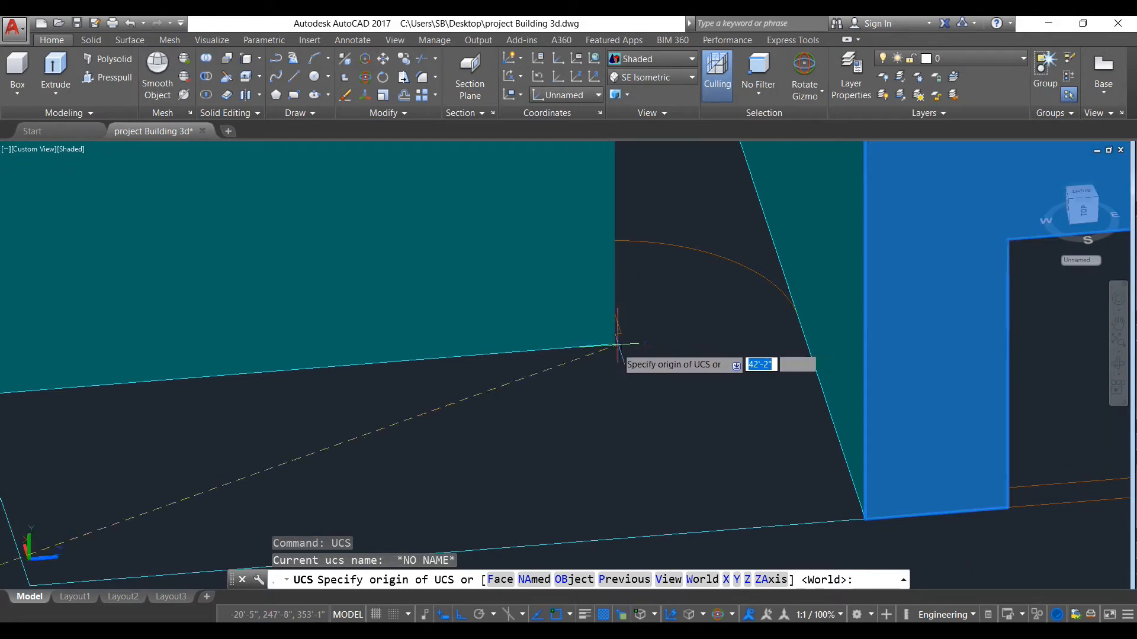
pyautogui.scroll(-5, 616, 345)
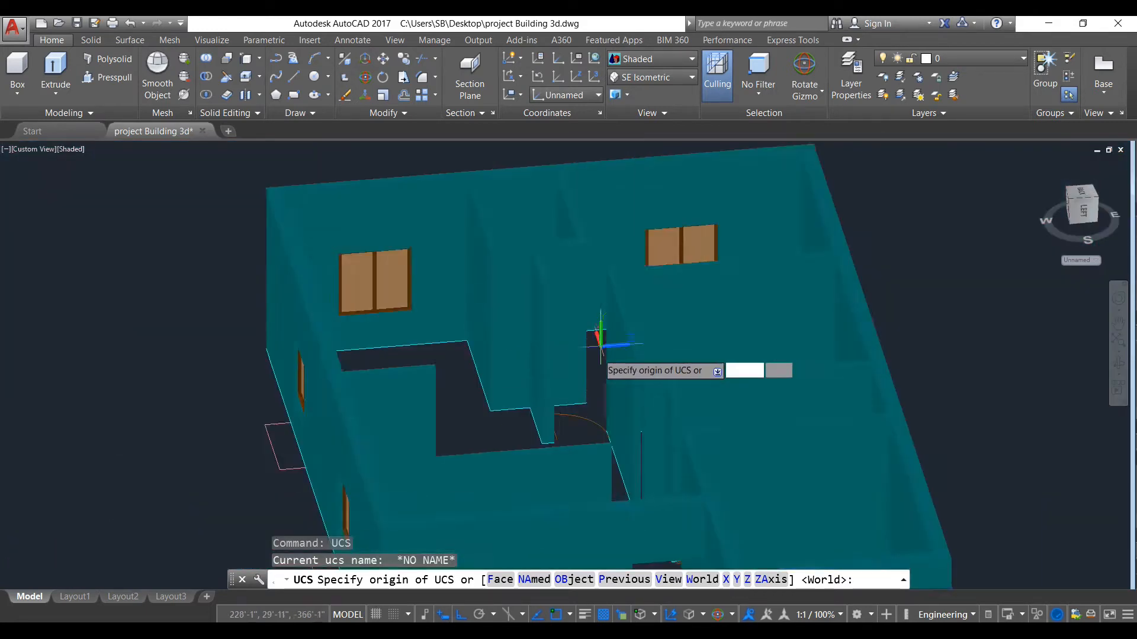
pyautogui.scroll(5, 572, 405)
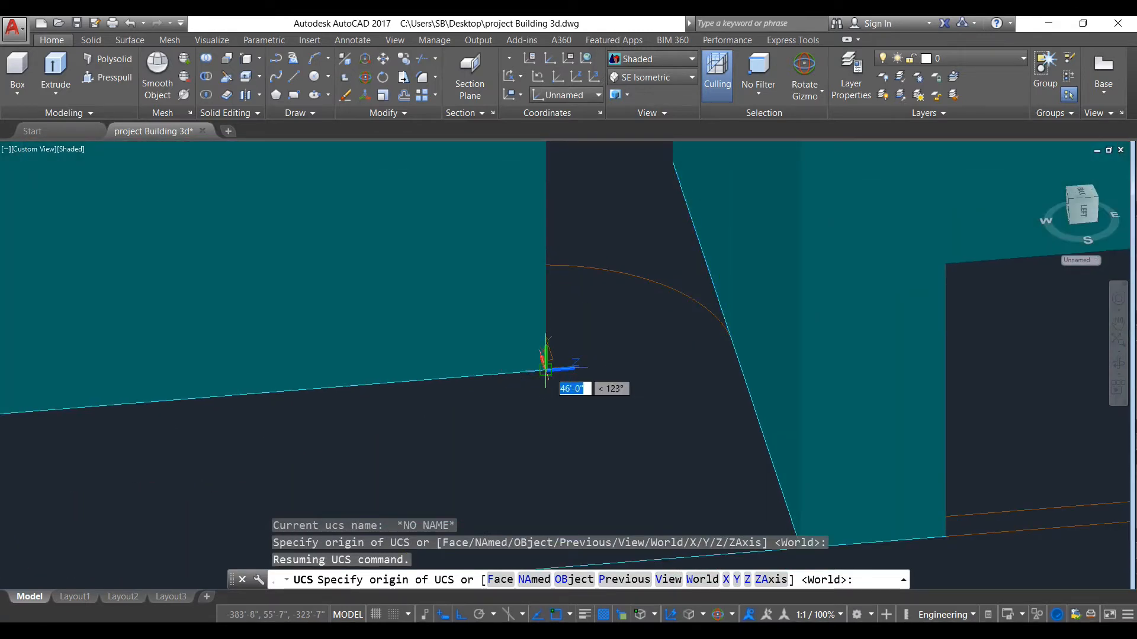
pyautogui.click(545, 369)
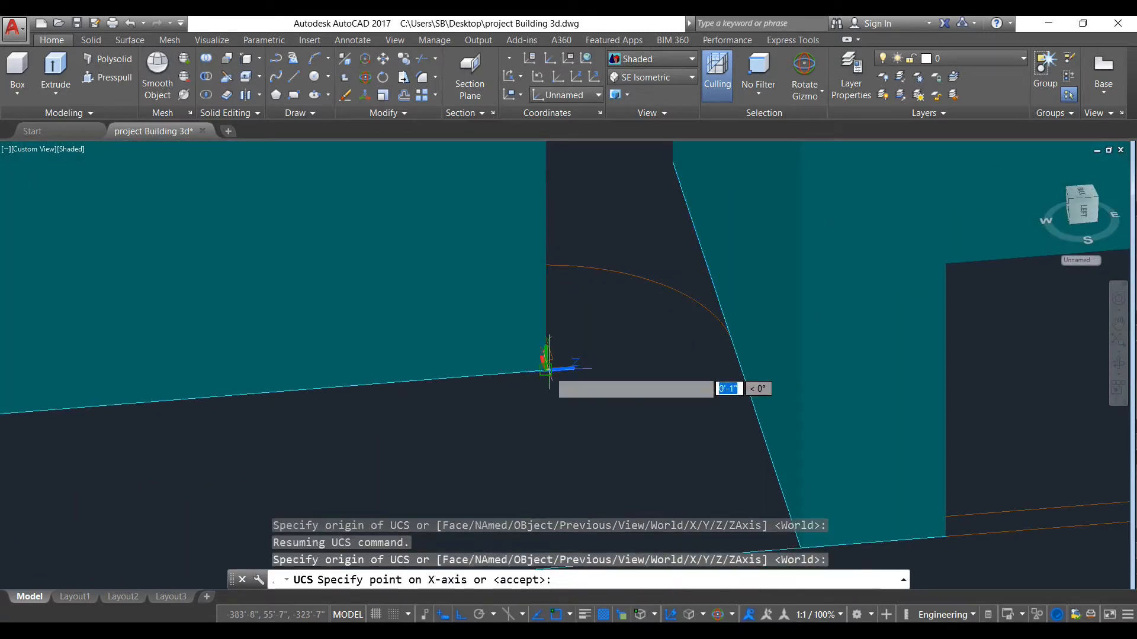
pyautogui.click(734, 356)
pyautogui.scroll(-3, 558, 251)
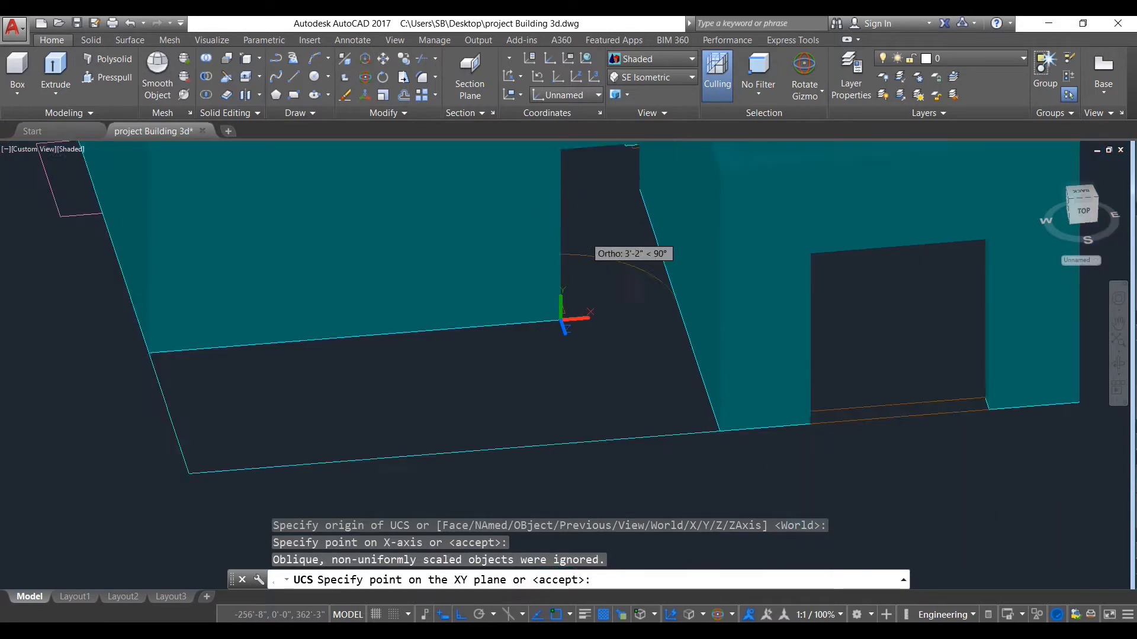
pyautogui.click(548, 193)
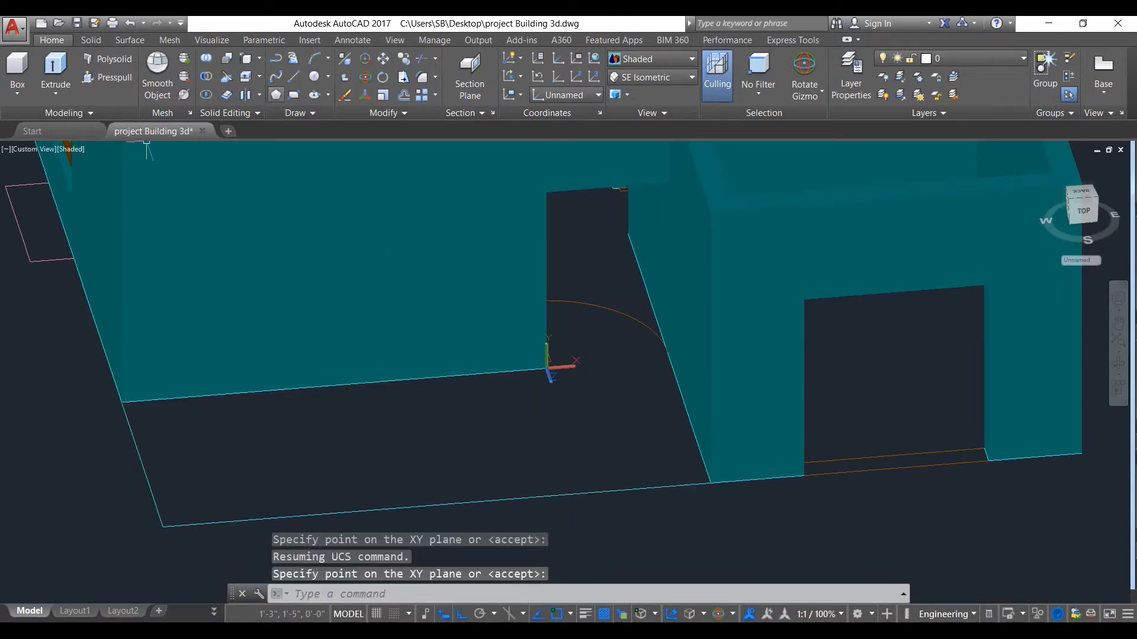
# Draw a rectangle covering the front door opening, from its upper wall corner to the opposite lower corner.
pyautogui.click(293, 94)
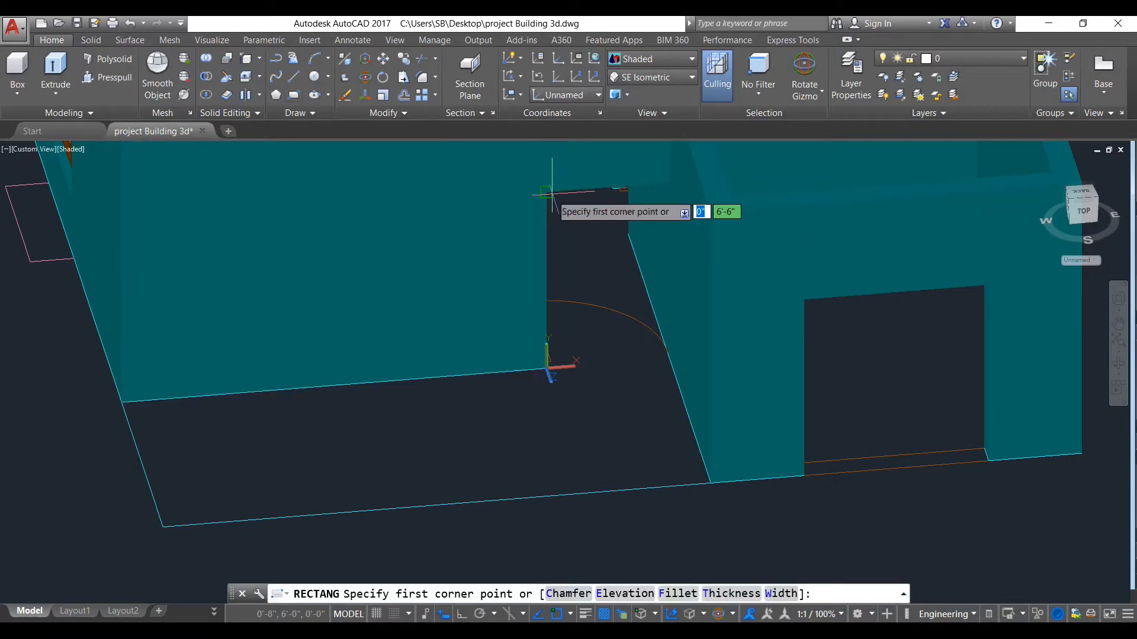
pyautogui.click(547, 193)
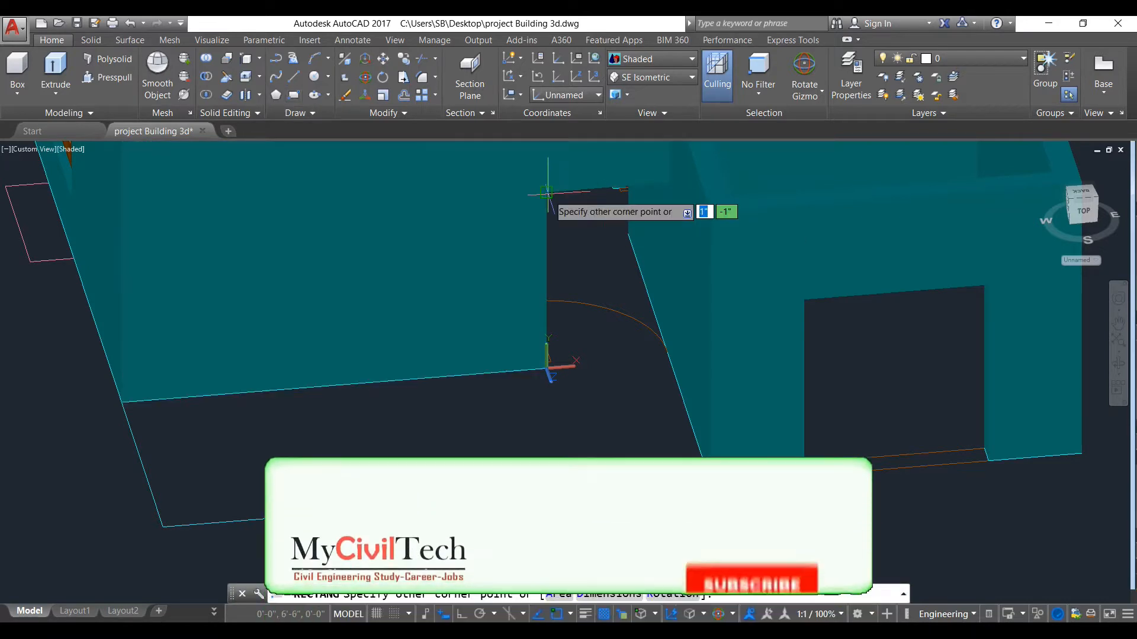
pyautogui.click(667, 359)
pyautogui.scroll(-4, 632, 313)
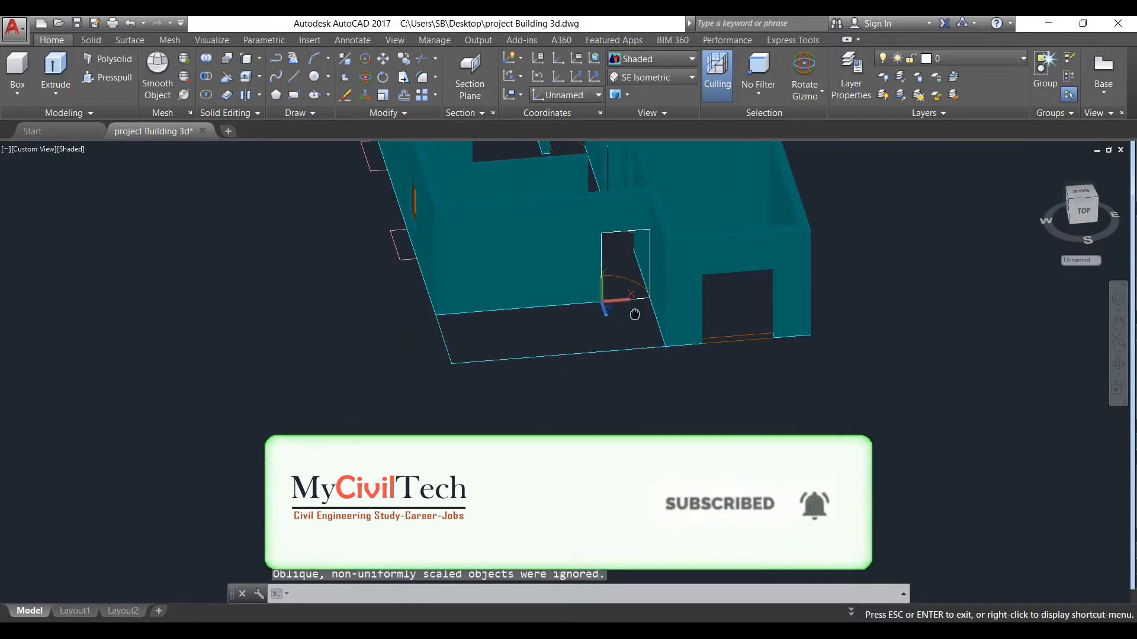
# Move the door rectangle straight out along +Z to the empty space in front of the building.
pyautogui.click(639, 287)
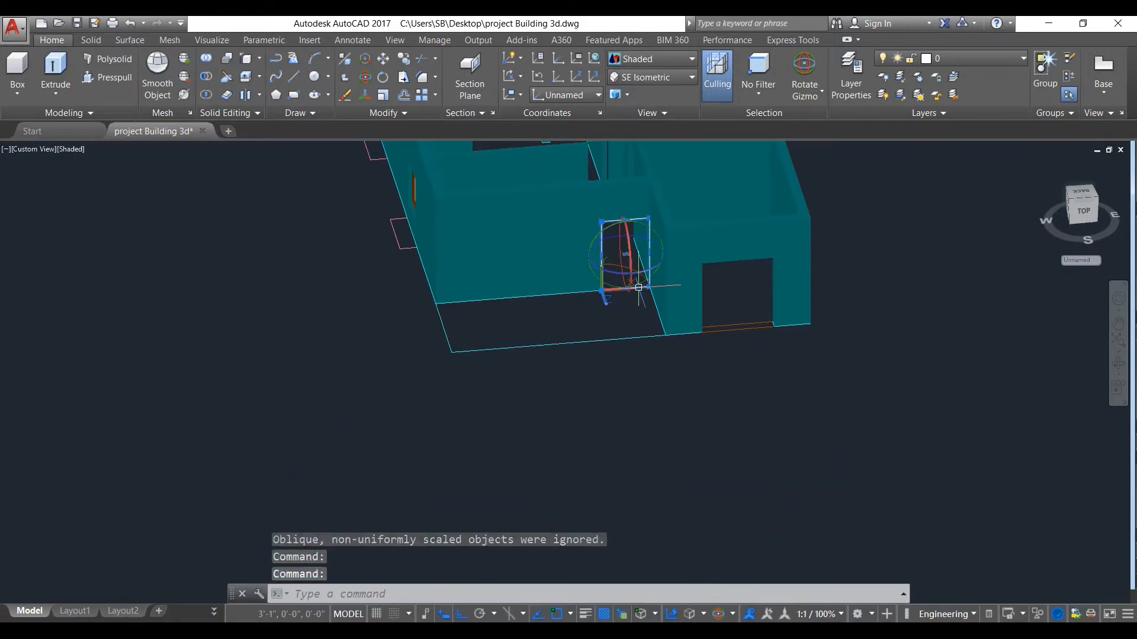
pyautogui.press('Return')
pyautogui.click(625, 288)
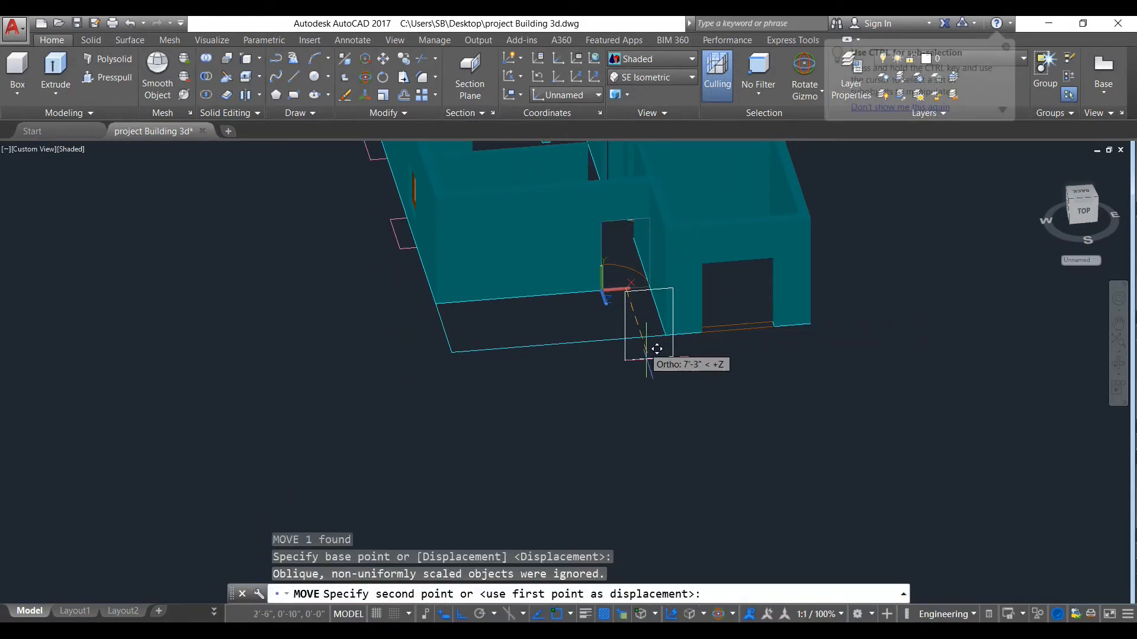
pyautogui.scroll(-1, 697, 397)
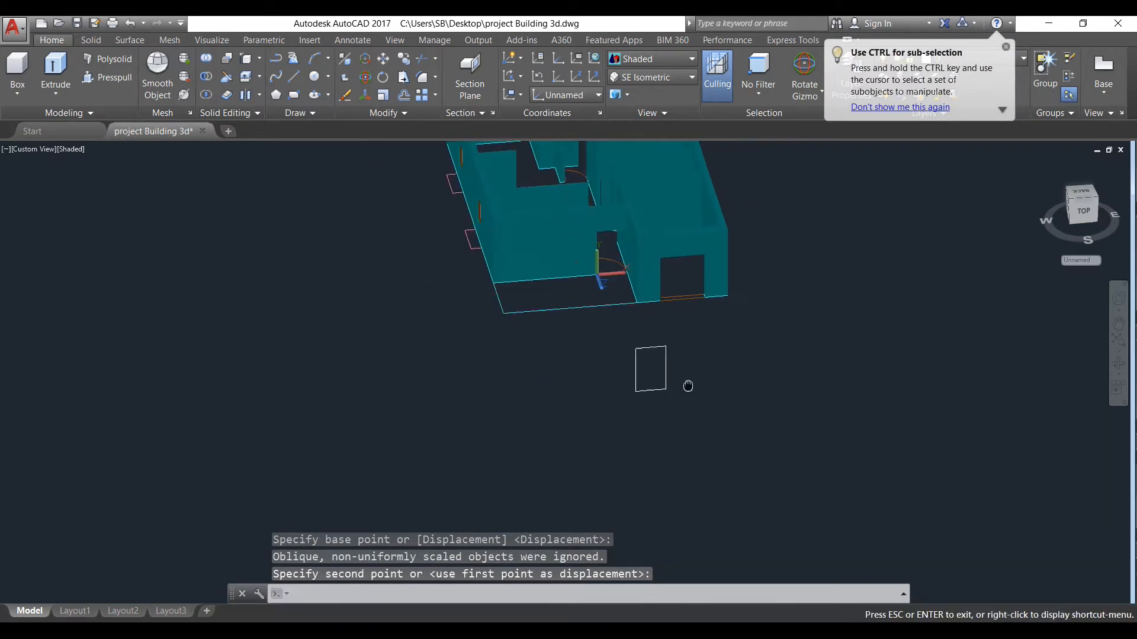
pyautogui.click(681, 365)
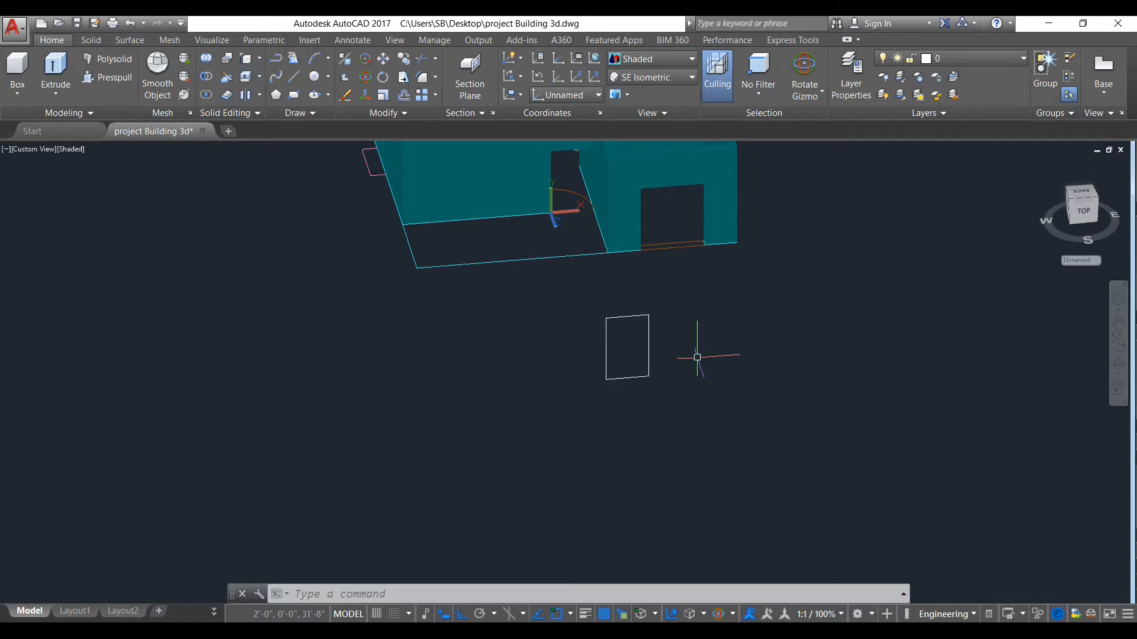
pyautogui.scroll(2, 631, 367)
pyautogui.moveTo(605, 355); pyautogui.dragTo(589, 415, button='middle')
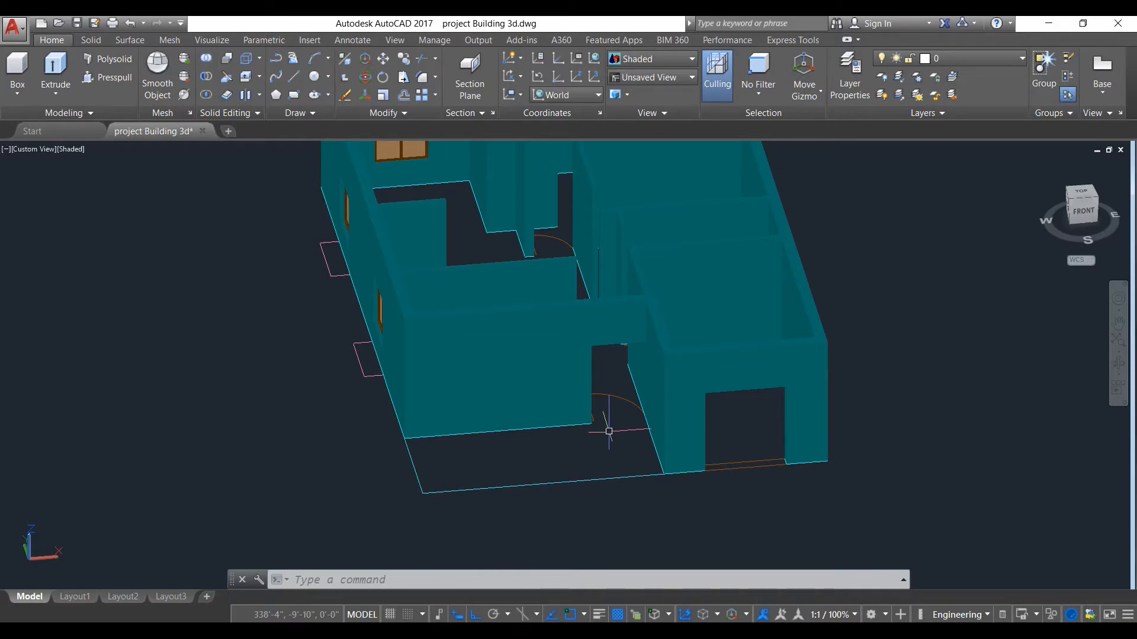
pyautogui.scroll(3, 608, 431)
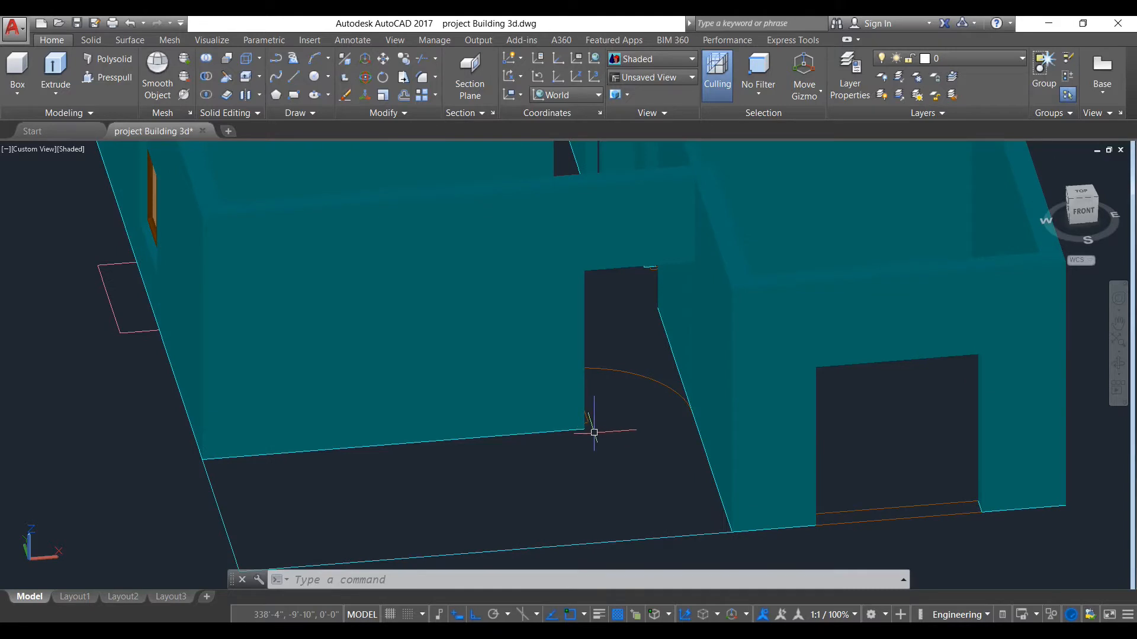
pyautogui.scroll(2, 601, 436)
pyautogui.scroll(-3, 610, 423)
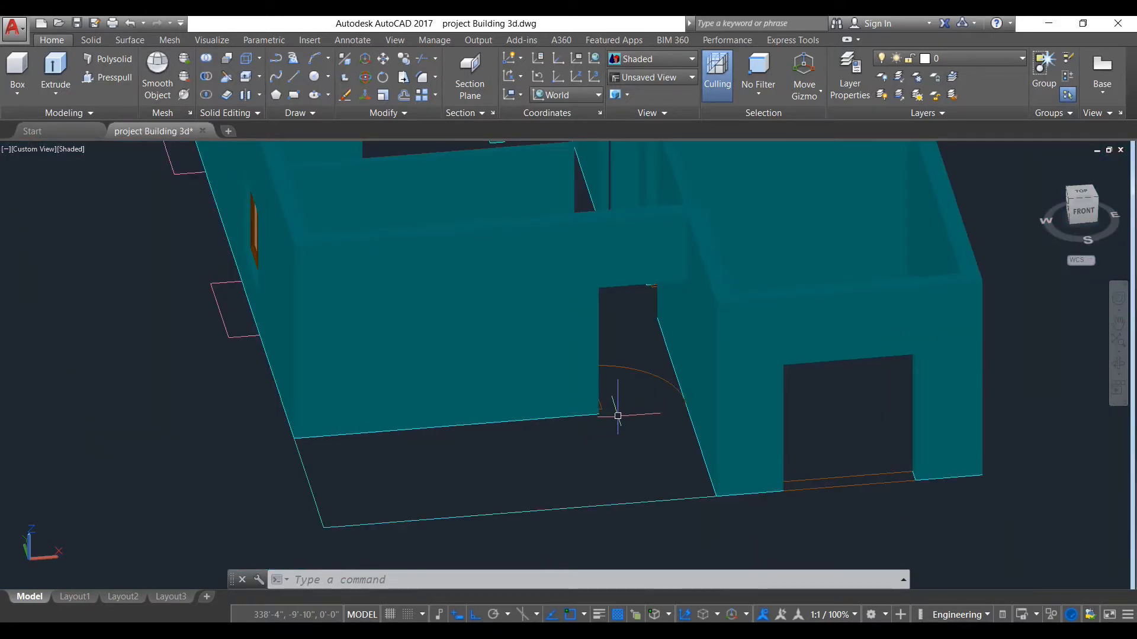
# Place the UCS origin at the lower wall corner of the entrance opening with the swing arc, X across the opening and Y up its height.
pyautogui.scroll(2, 617, 417)
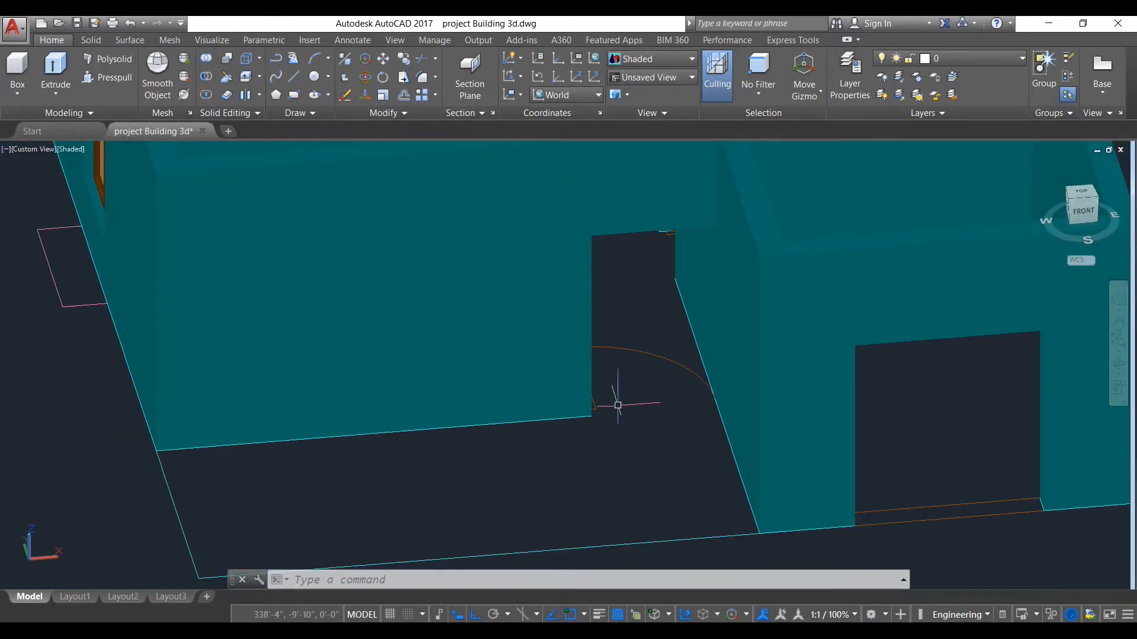
pyautogui.moveTo(600, 400); pyautogui.dragTo(529, 410, button='middle')
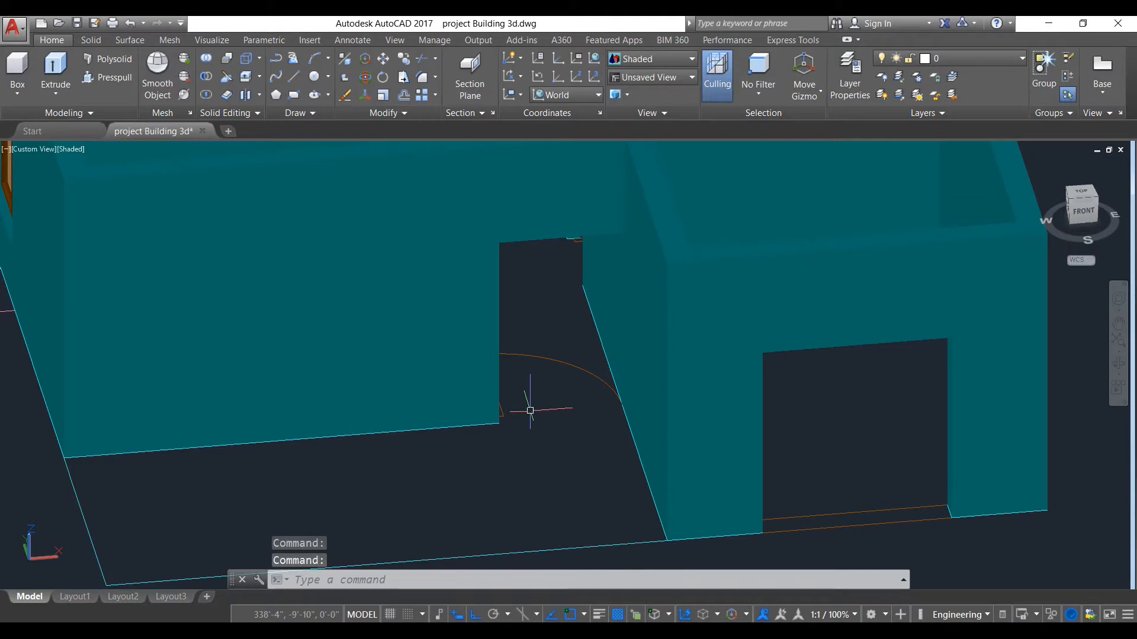
pyautogui.write('cs')
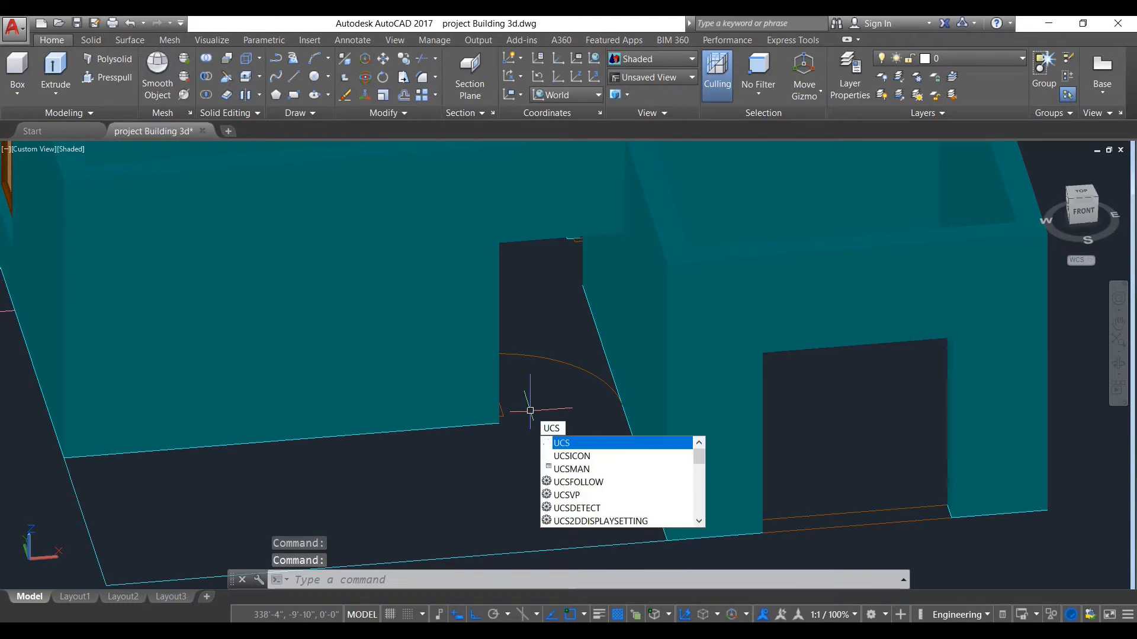
pyautogui.press('Return')
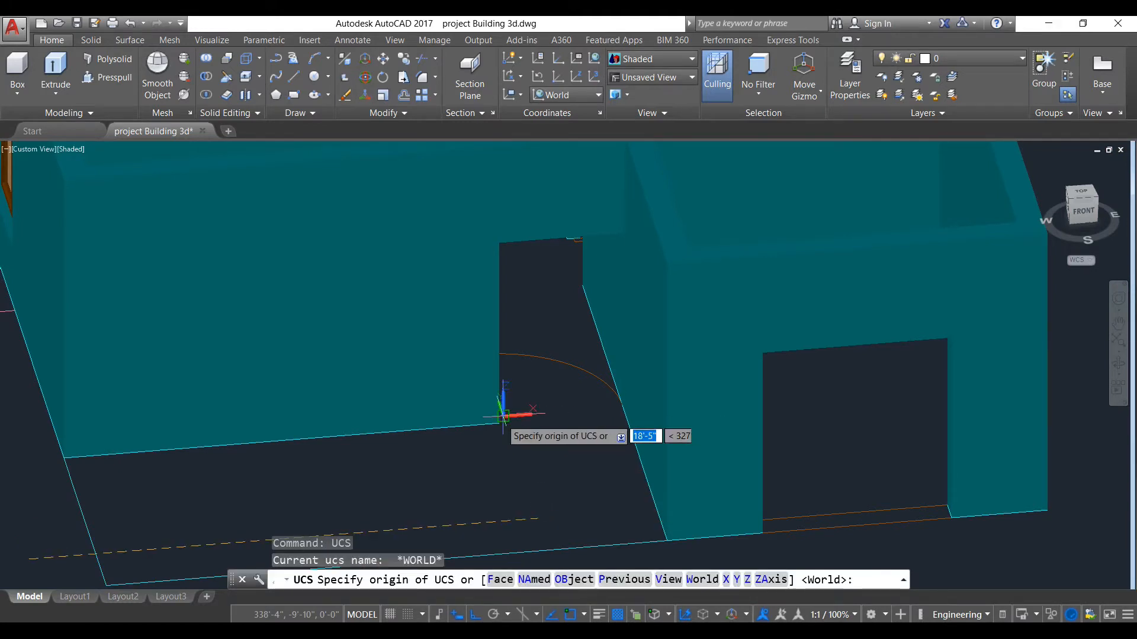
pyautogui.scroll(6, 502, 419)
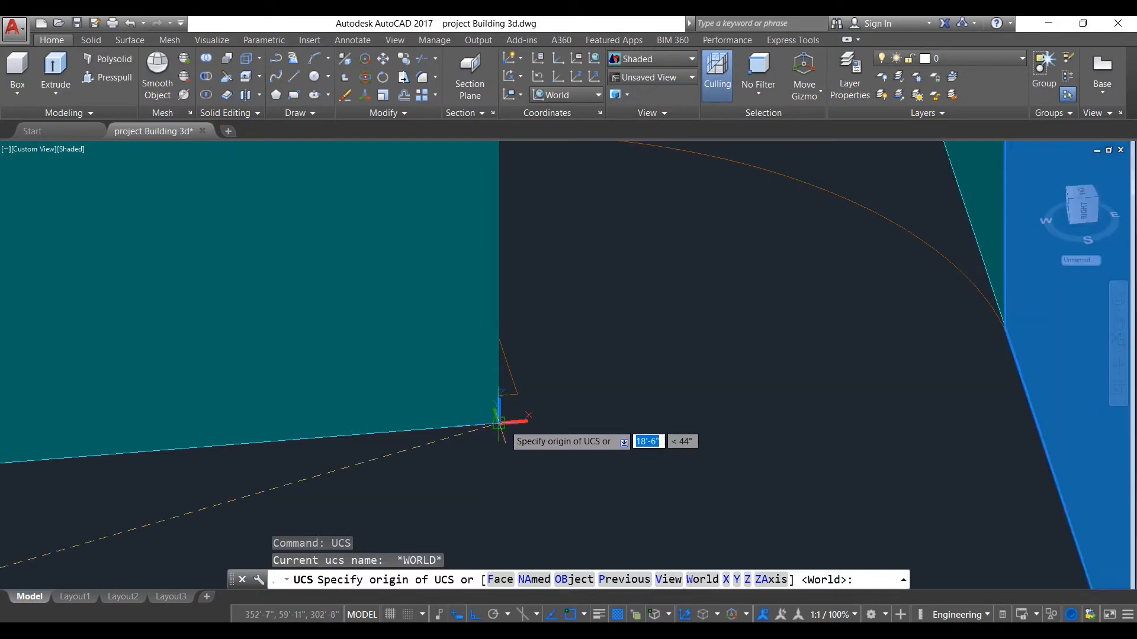
pyautogui.click(499, 423)
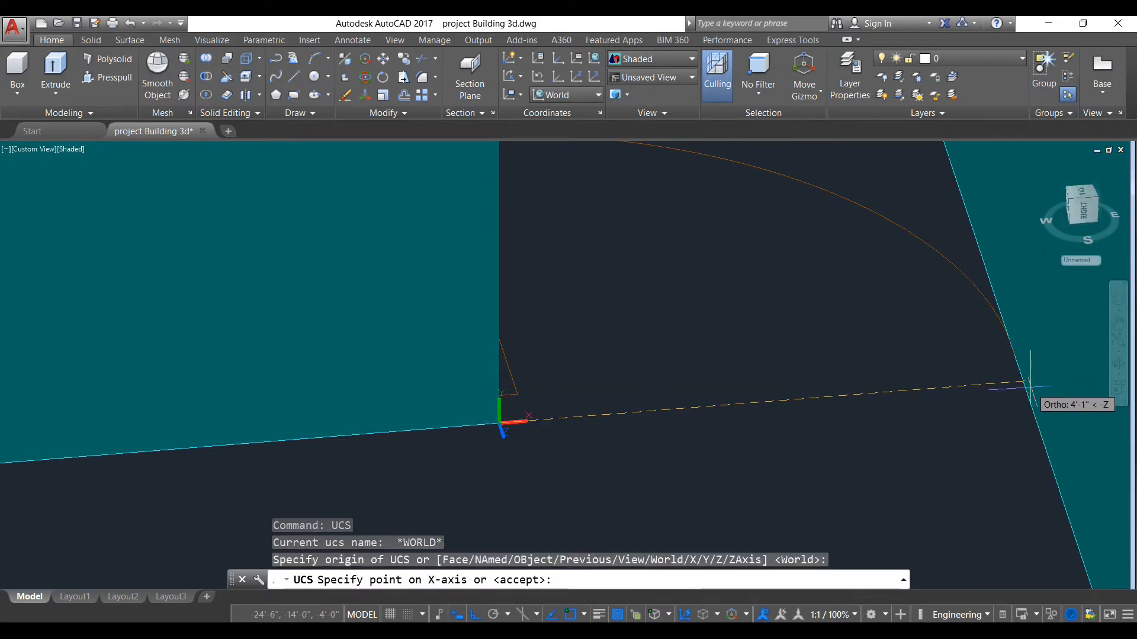
pyautogui.scroll(-5, 937, 384)
pyautogui.moveTo(938, 384); pyautogui.dragTo(711, 388, button='middle')
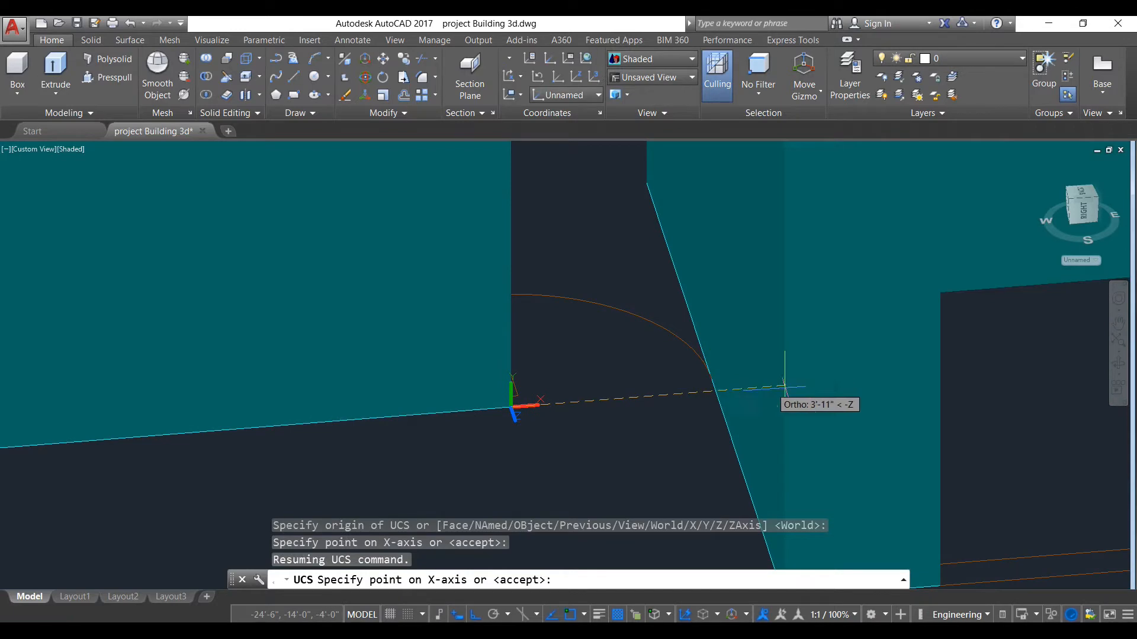
pyautogui.click(714, 391)
pyautogui.moveTo(500, 200); pyautogui.dragTo(480, 263, button='middle')
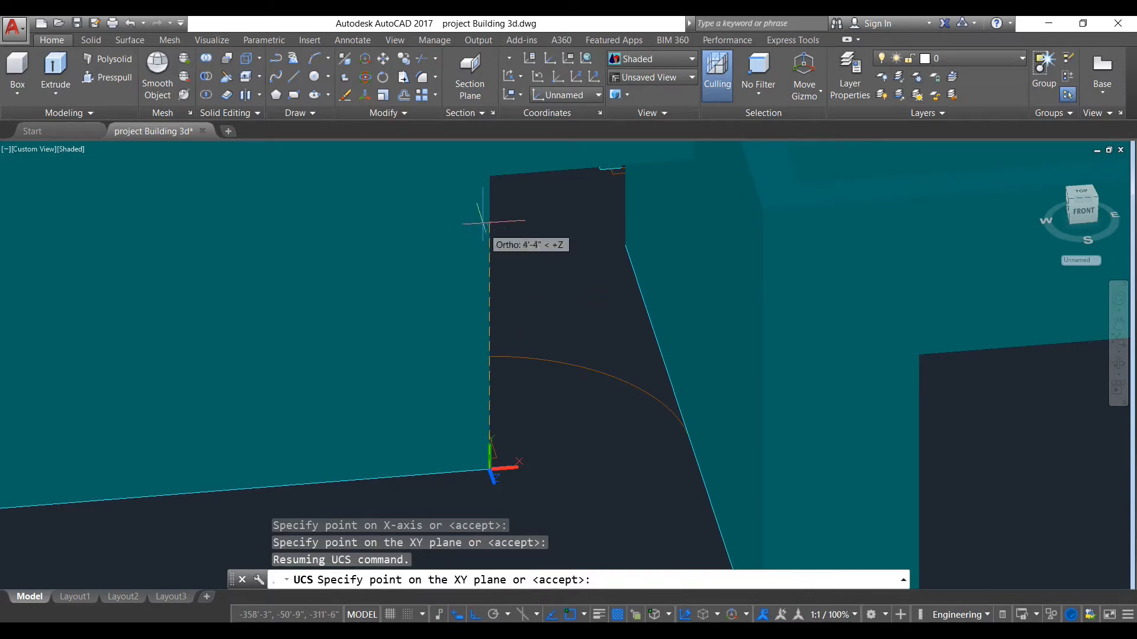
pyautogui.click(489, 175)
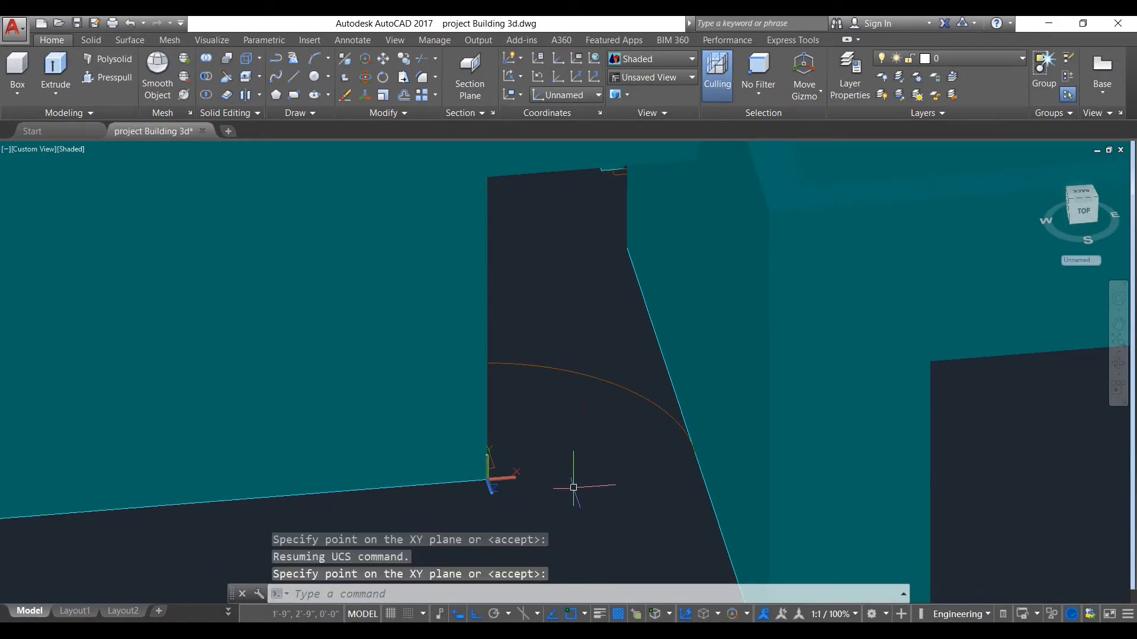
# Draw an open polyline up one side of the entrance opening, across its head and down the other side, 4' wide and 6'-6" high.
pyautogui.write('p')
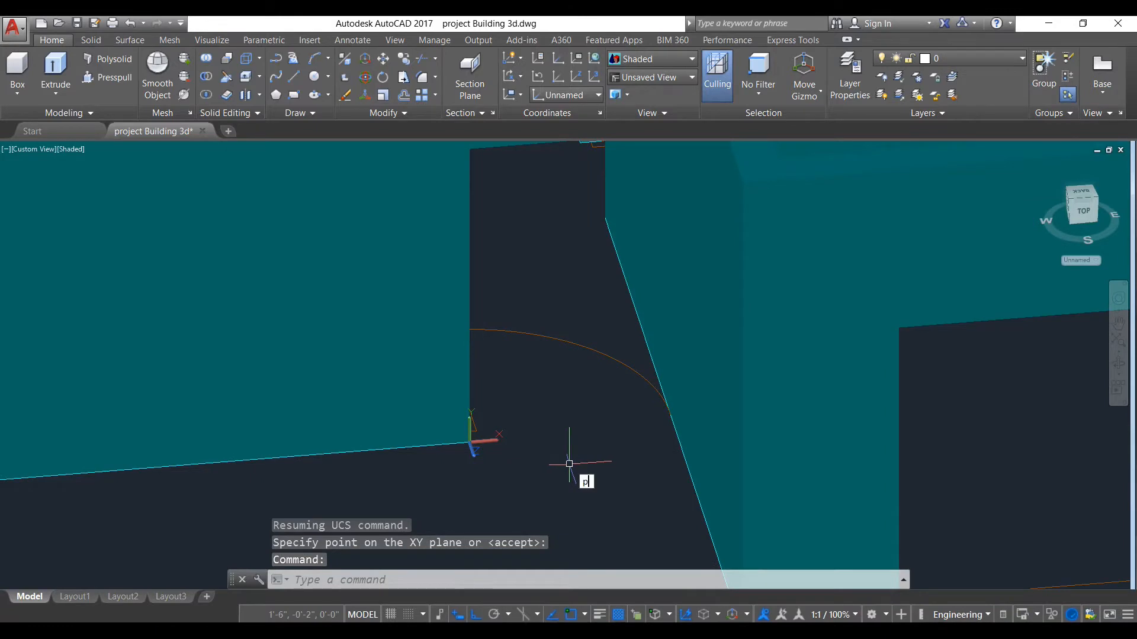
pyautogui.write('l')
pyautogui.press('Return')
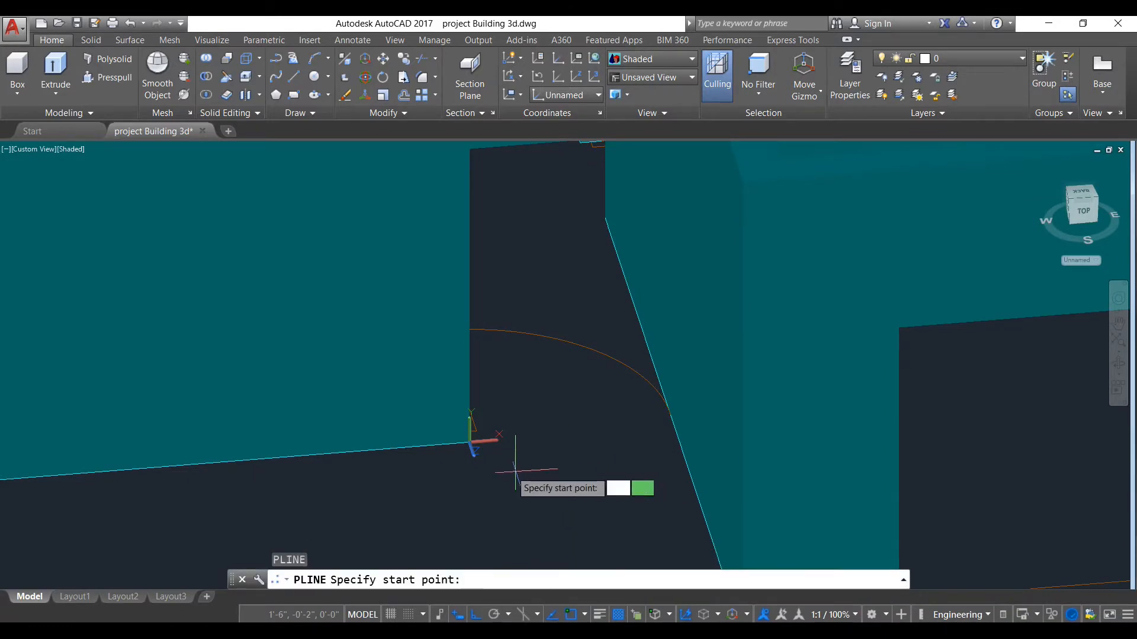
pyautogui.click(470, 443)
pyautogui.scroll(4, 441, 320)
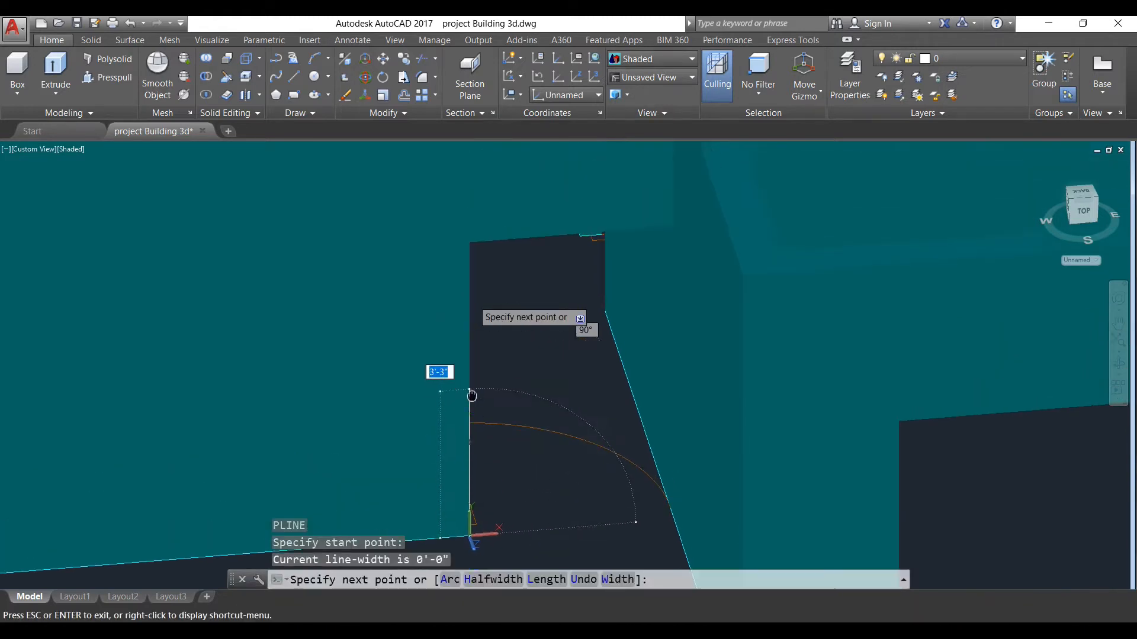
pyautogui.click(465, 270)
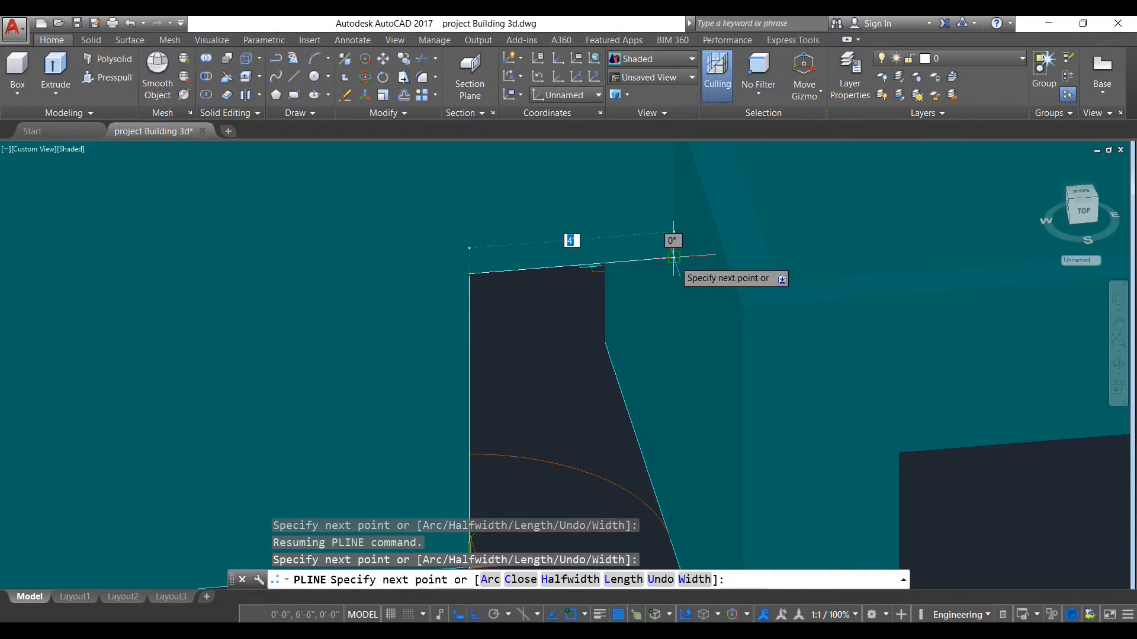
pyautogui.click(673, 257)
pyautogui.scroll(3, 677, 375)
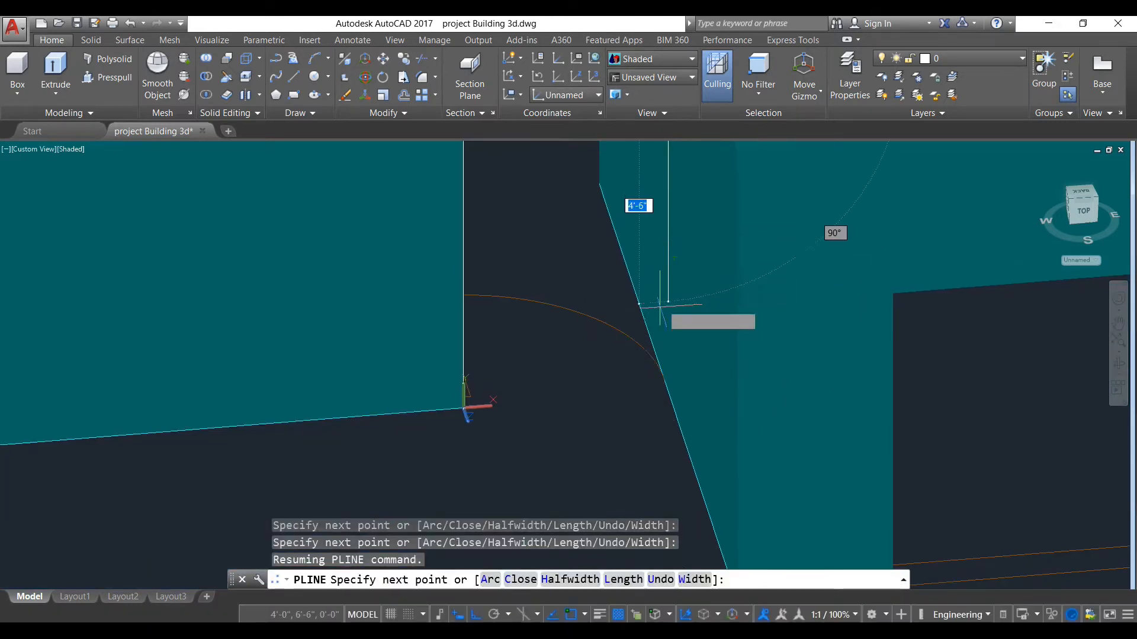
pyautogui.click(666, 392)
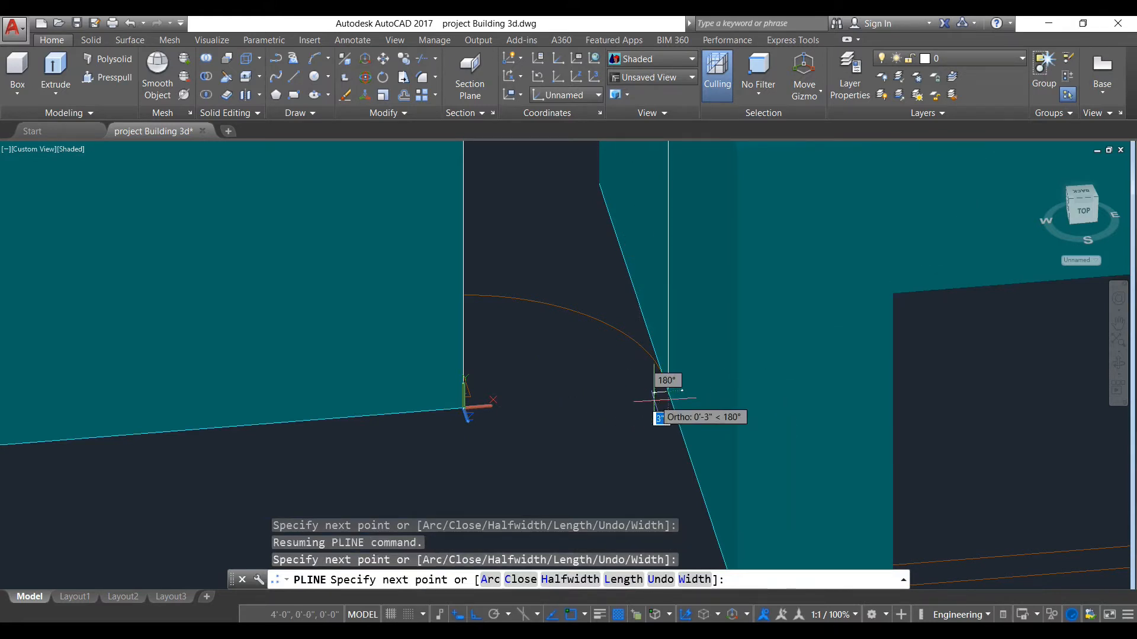
pyautogui.press('Return')
pyautogui.scroll(-2, 580, 423)
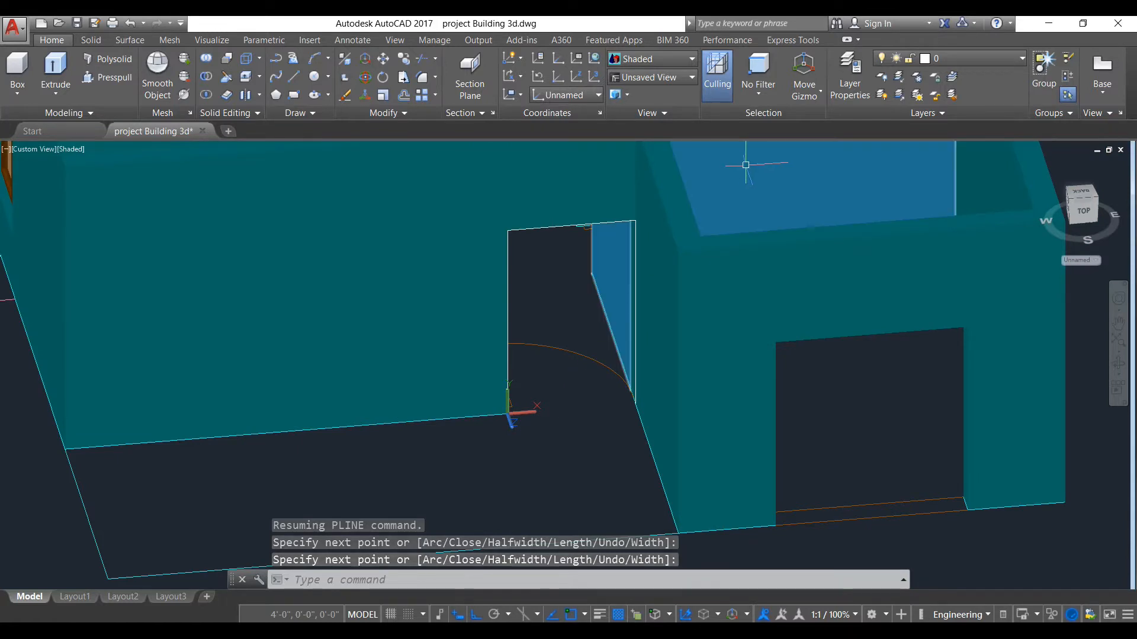
# Switch the model to the Wireframe visual style and turn off the "3d walls" layer.
pyautogui.click(691, 59)
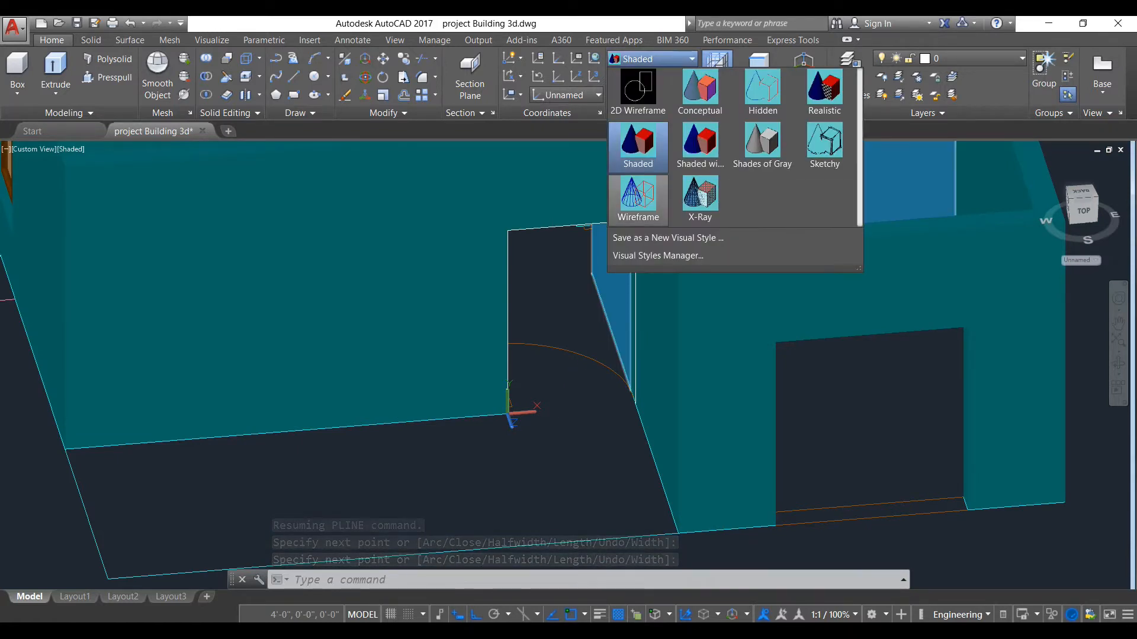
pyautogui.click(634, 191)
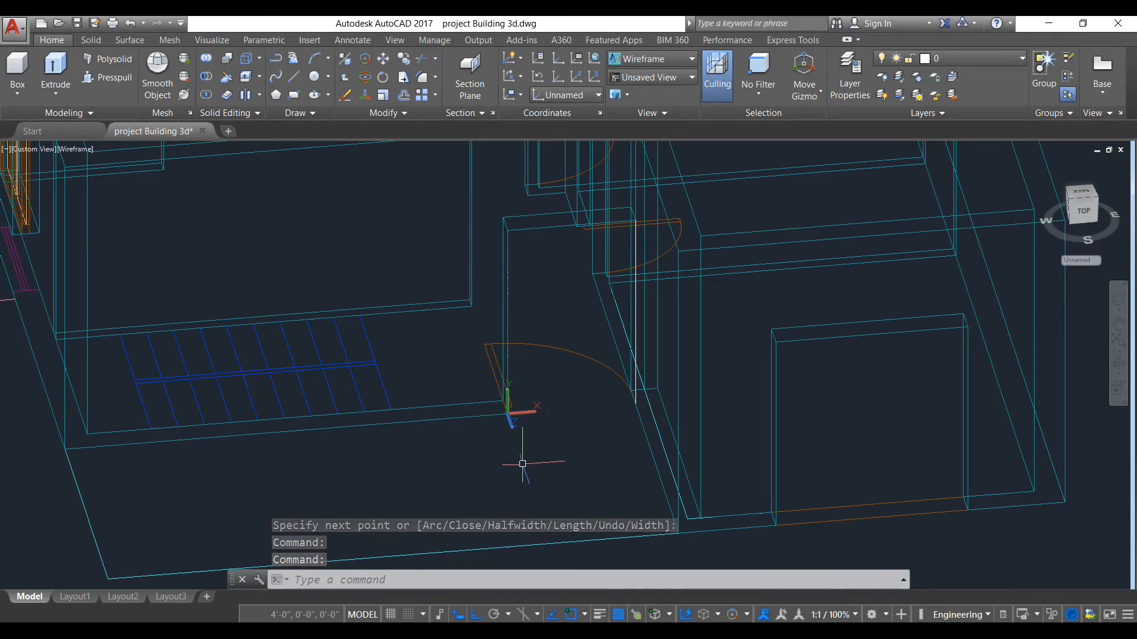
pyautogui.click(947, 58)
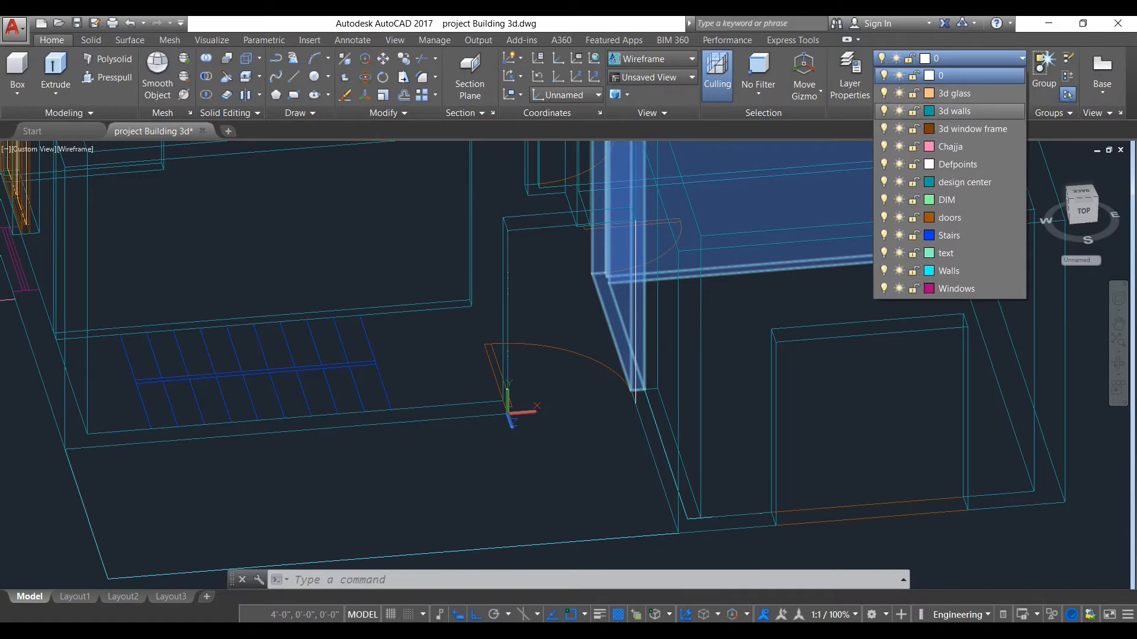
pyautogui.click(884, 111)
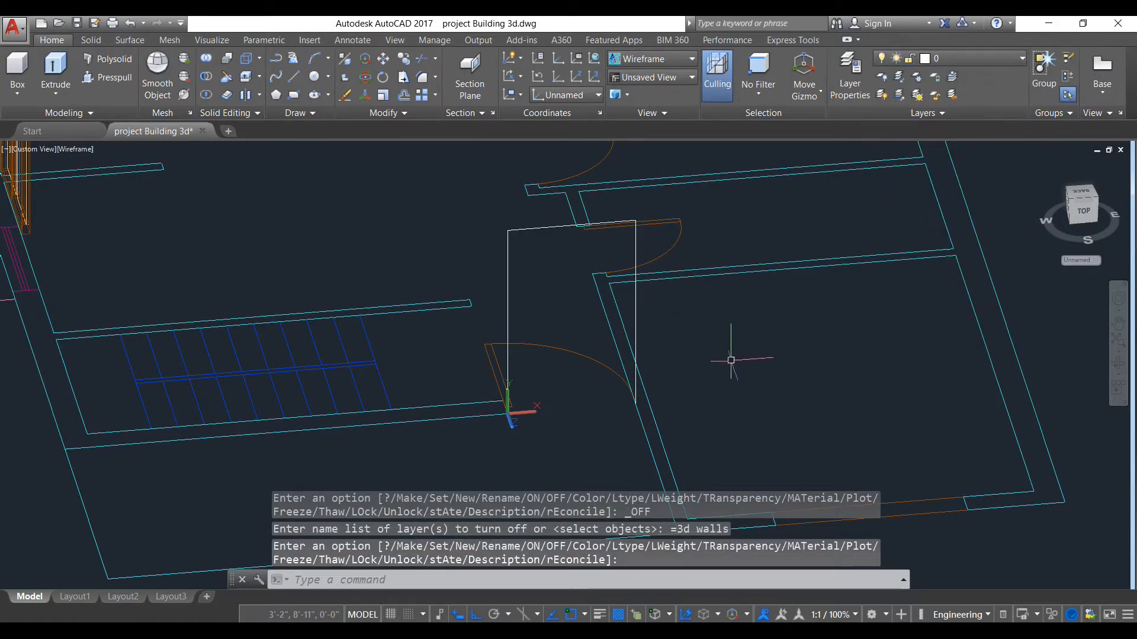
# Try to draw the frame profile with a 2.5" polyline segment along X from the opening's lower wall corner.
pyautogui.scroll(3, 519, 398)
pyautogui.scroll(1, 507, 423)
pyautogui.moveTo(505, 431)
pyautogui.mouseDown(button='middle')
pyautogui.moveTo(545, 365)
pyautogui.moveTo(595, 373)
pyautogui.mouseUp(button='middle')
pyautogui.scroll(1, 542, 378)
pyautogui.scroll(-2, 542, 378)
pyautogui.scroll(2, 595, 361)
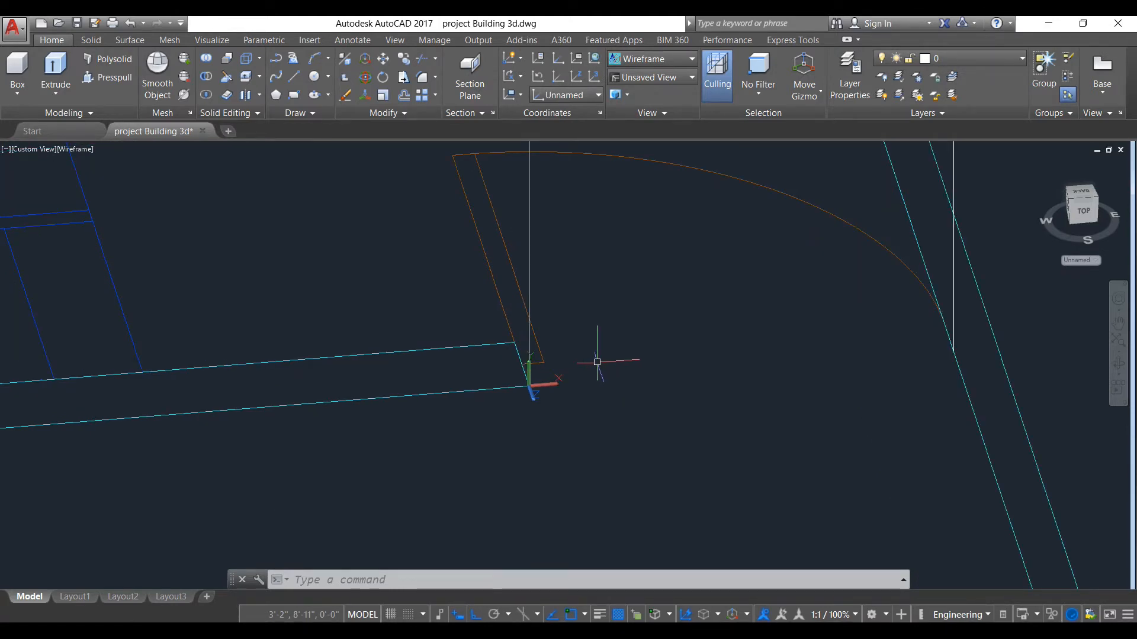
pyautogui.write('l')
pyautogui.press('Return')
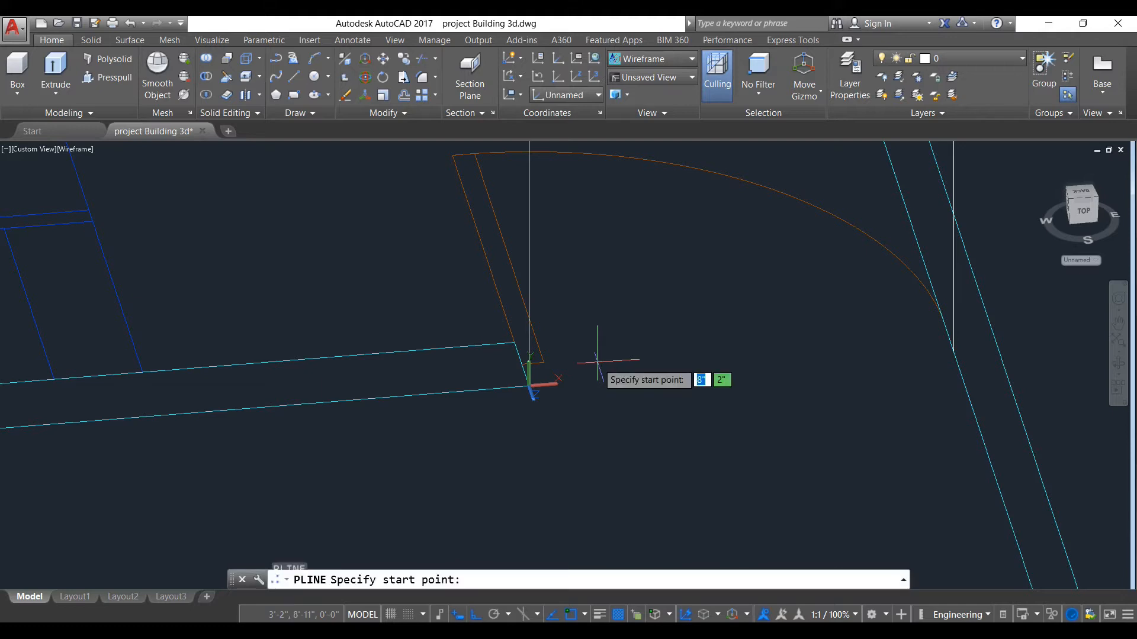
pyautogui.scroll(2, 490, 403)
pyautogui.scroll(4, 510, 396)
pyautogui.scroll(2, 588, 348)
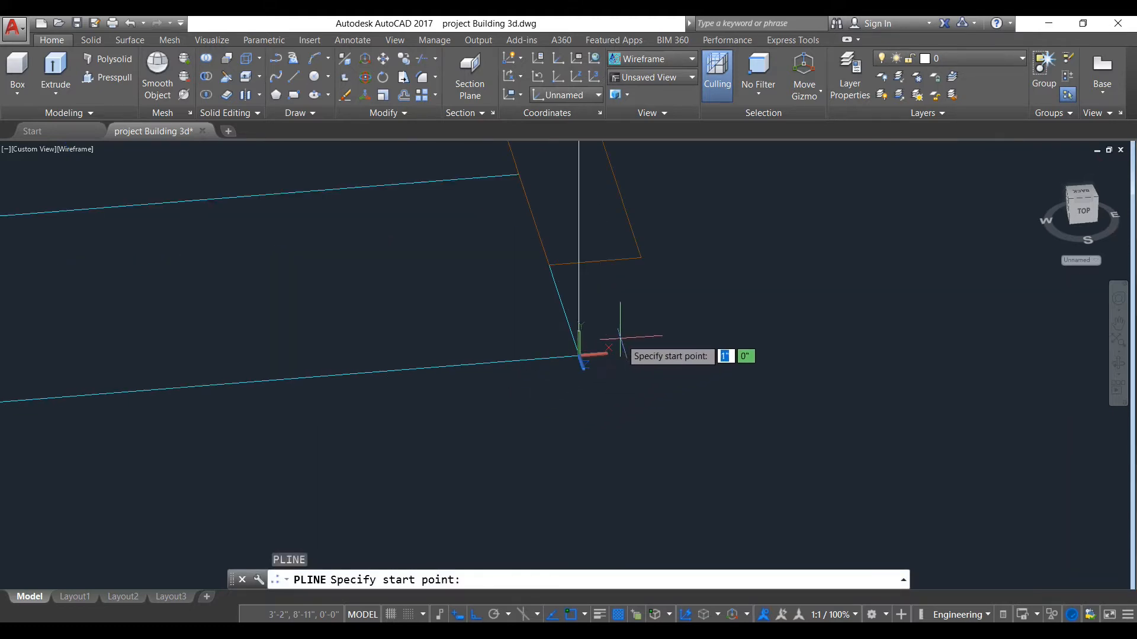
pyautogui.moveTo(619, 338); pyautogui.dragTo(575, 388, button='middle')
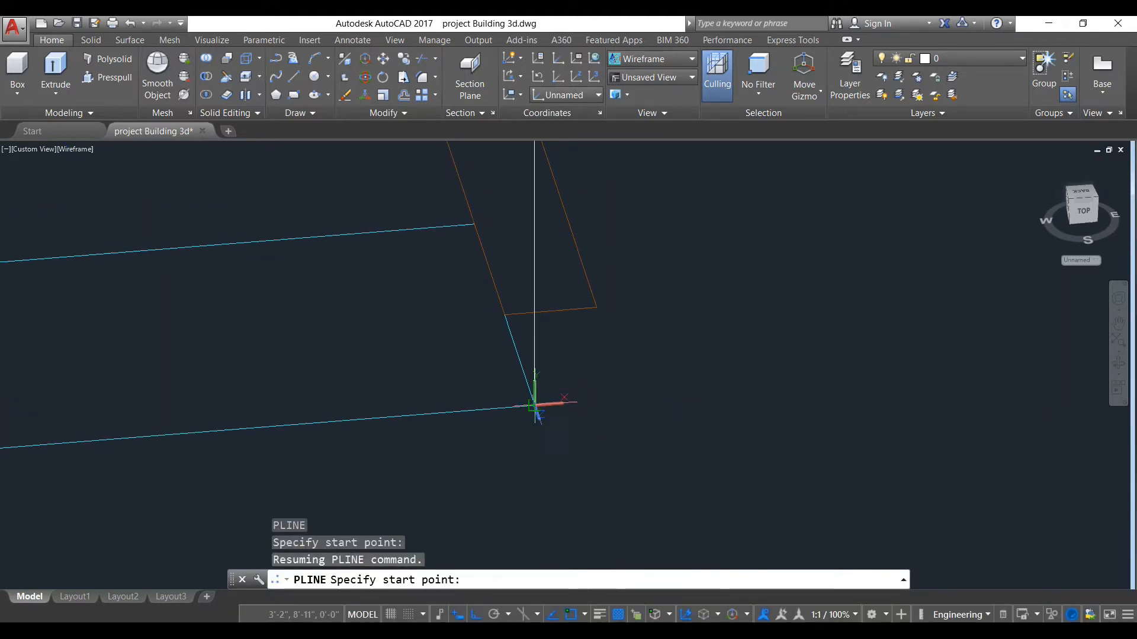
pyautogui.click(535, 405)
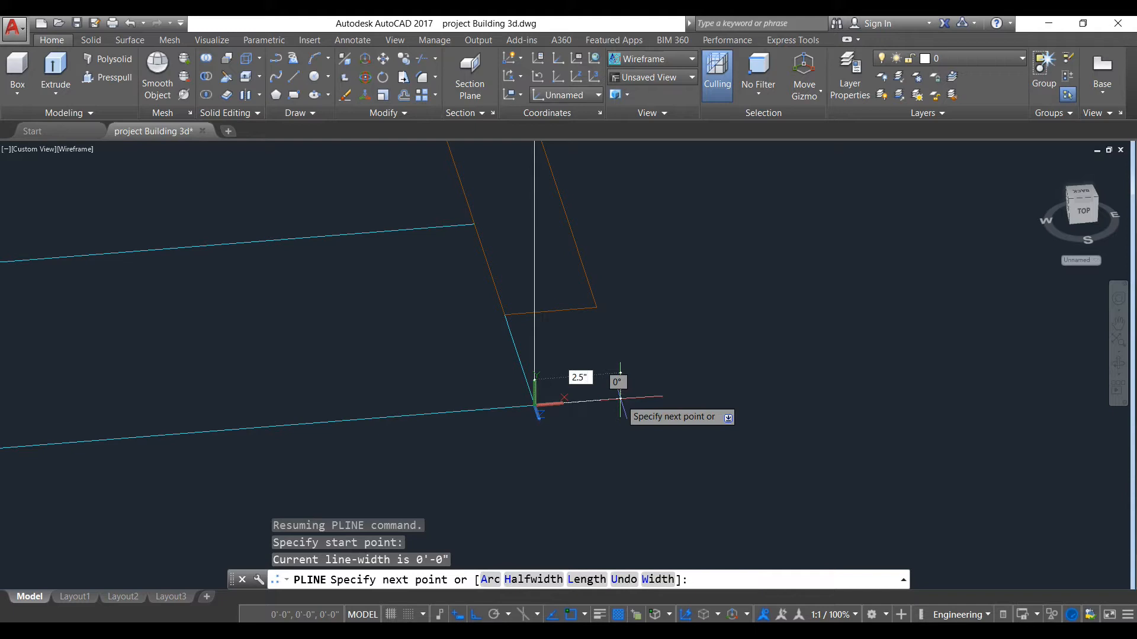
pyautogui.press('Return')
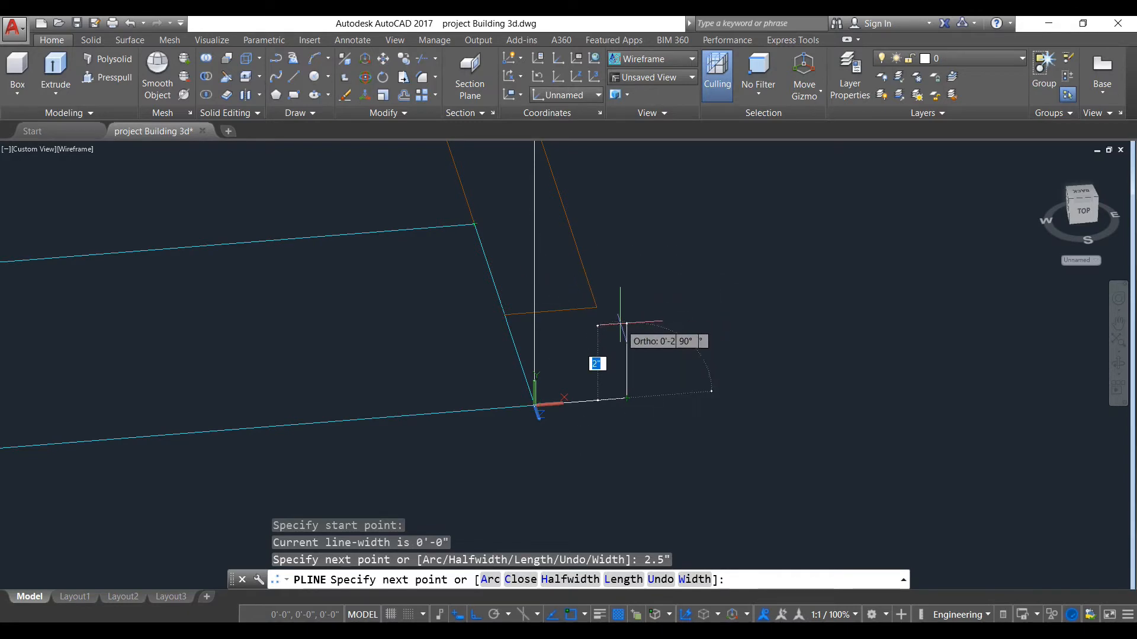
pyautogui.press('Escape')
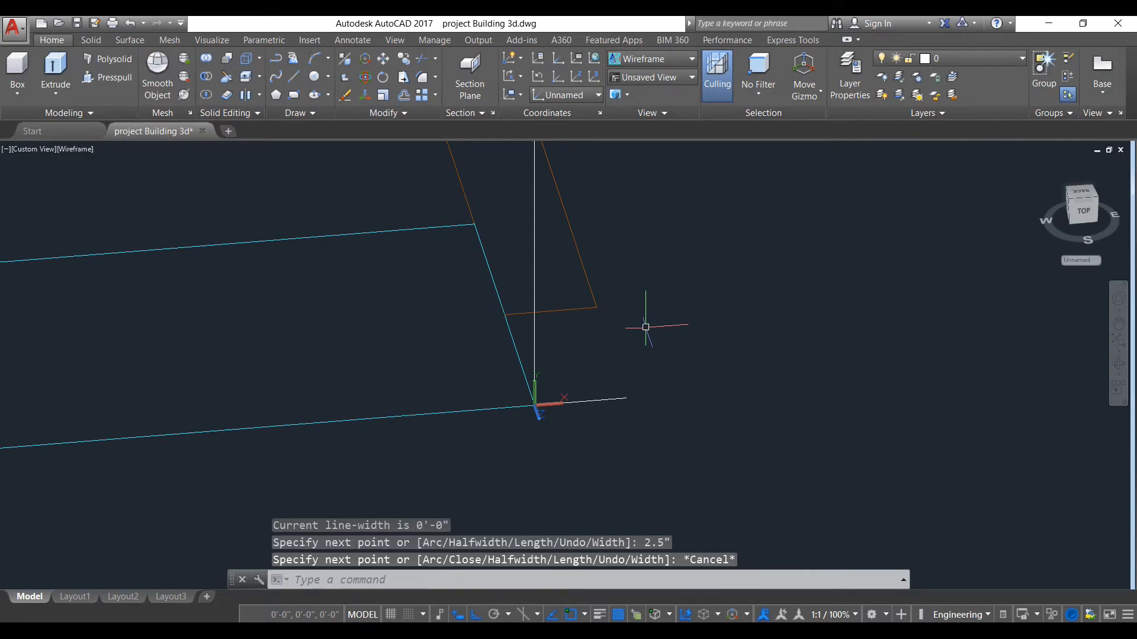
# Restore the World UCS and erase the short 2.5" segment at the opening's lower corner.
pyautogui.click(565, 95)
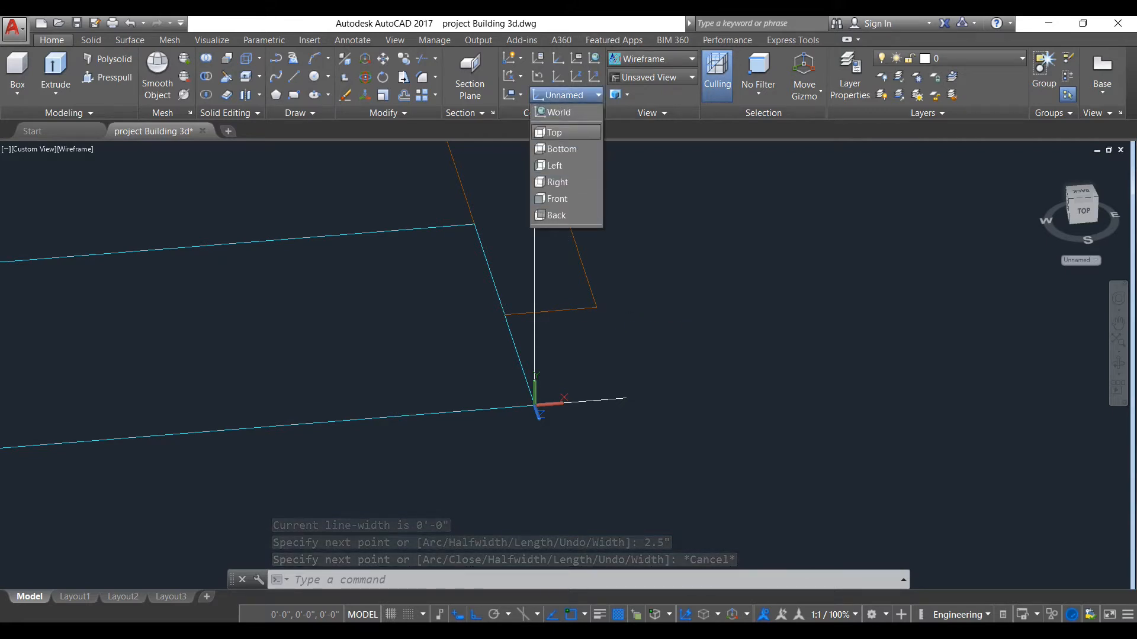
pyautogui.click(557, 111)
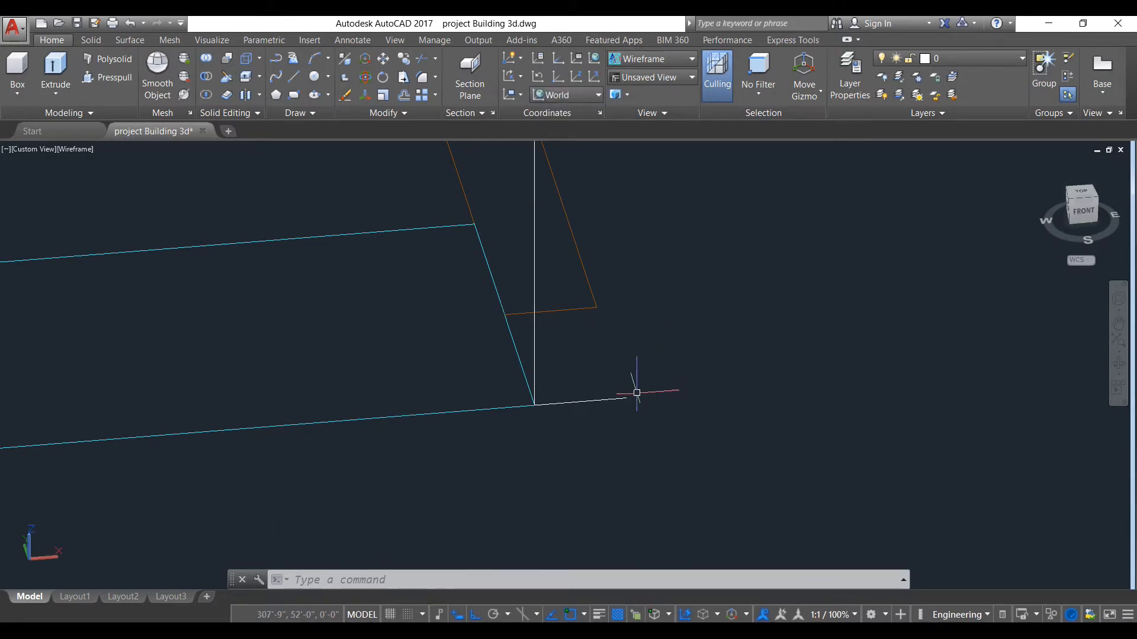
pyautogui.click(616, 395)
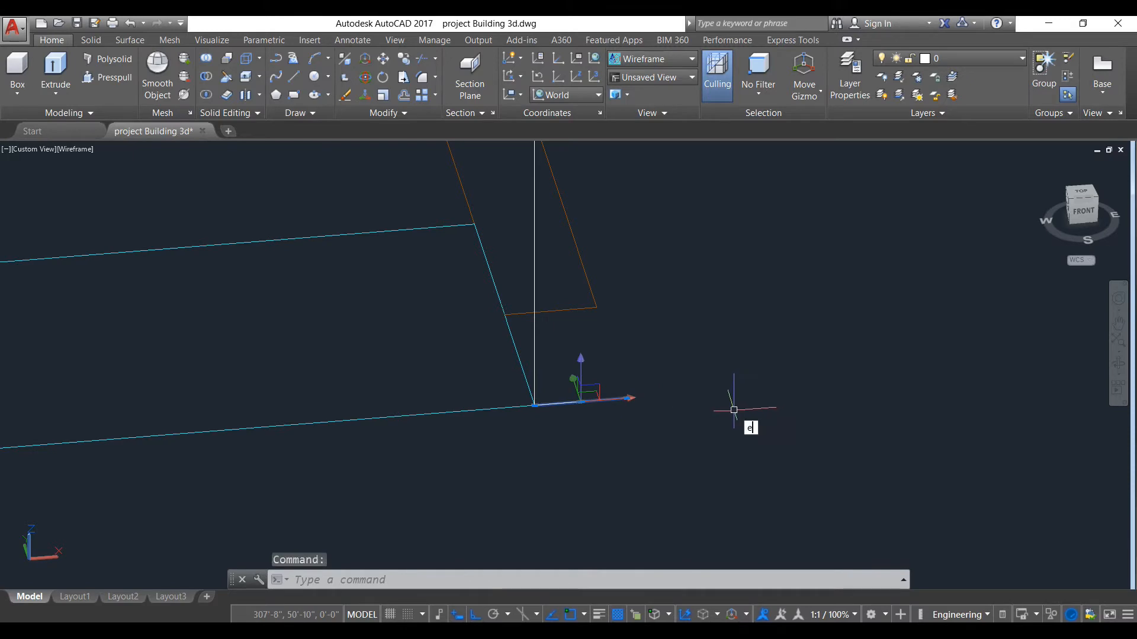
pyautogui.press('Return')
# Draw a closed rectangular polyline profile, 2.5" wide and 10" deep, at the wall end beside the entrance opening.
pyautogui.write('pl')
pyautogui.press('Return')
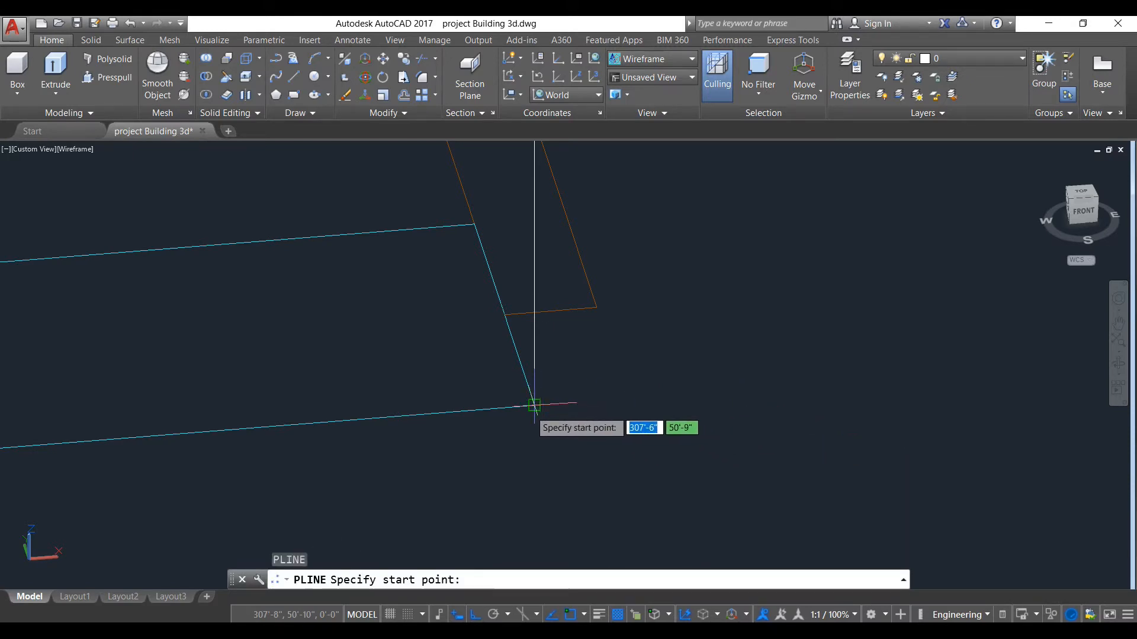
pyautogui.click(534, 406)
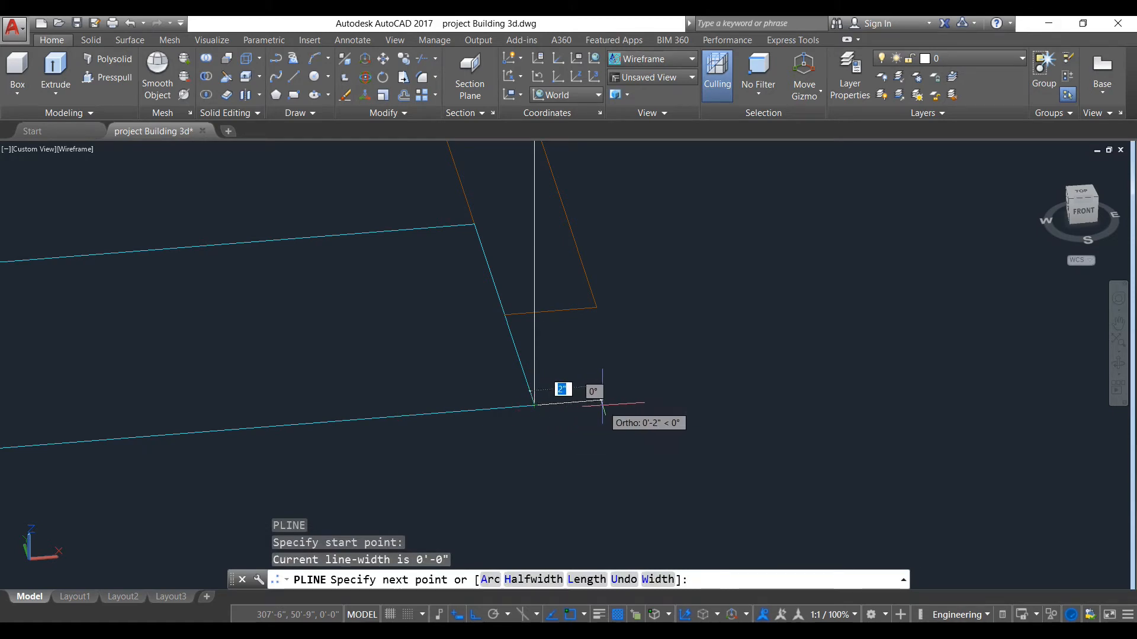
pyautogui.write('2')
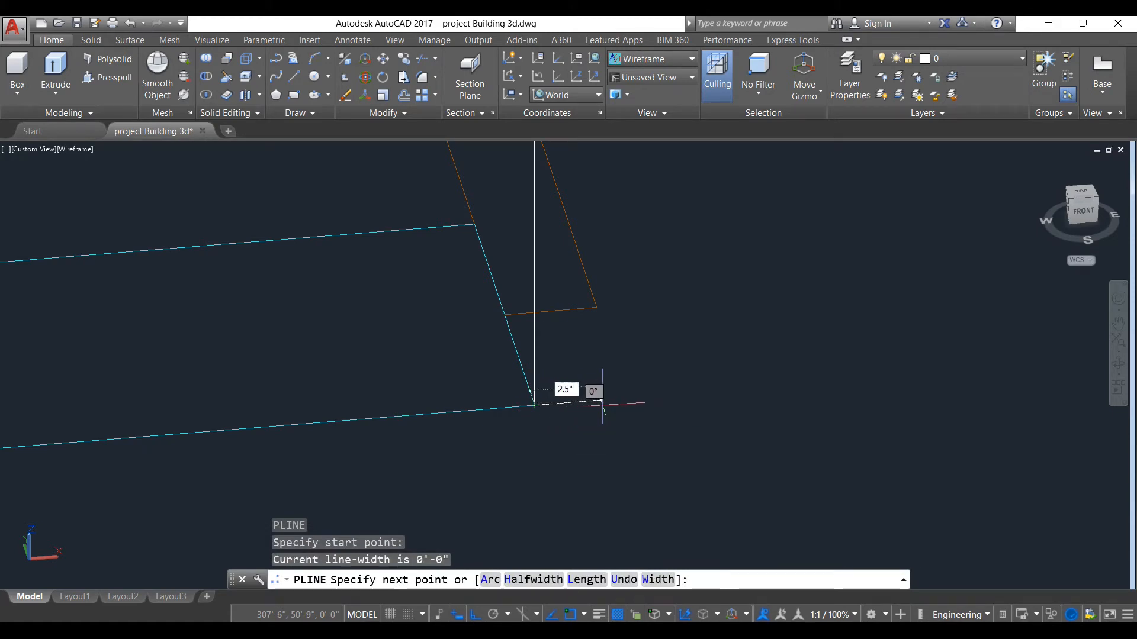
pyautogui.write('.5"')
pyautogui.press('Return')
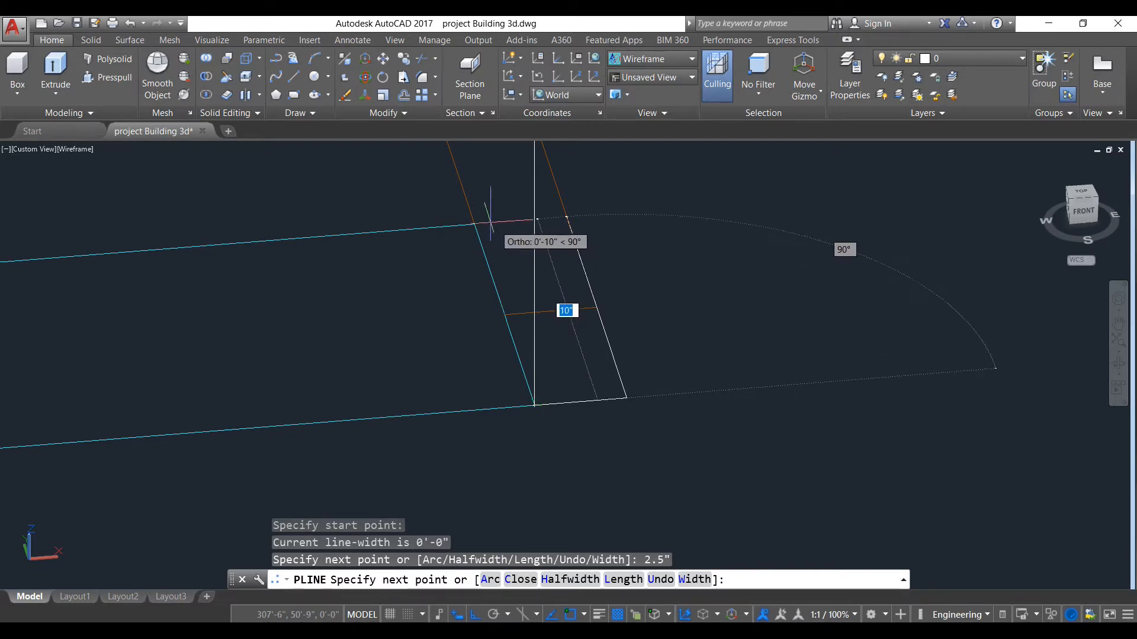
pyautogui.click(566, 218)
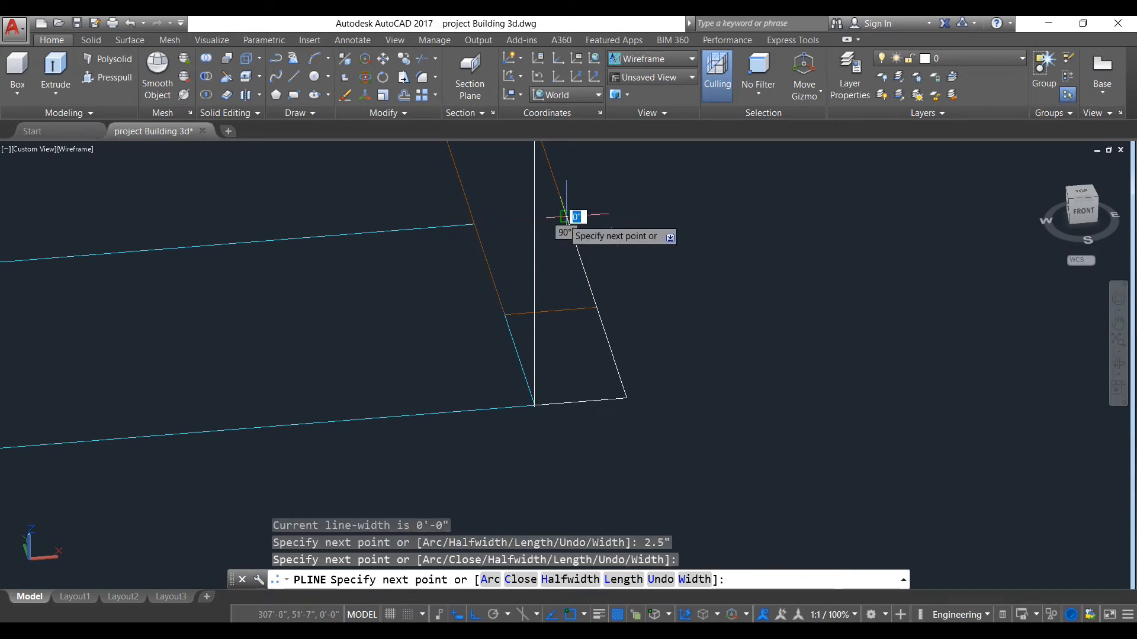
pyautogui.click(476, 232)
pyautogui.click(533, 405)
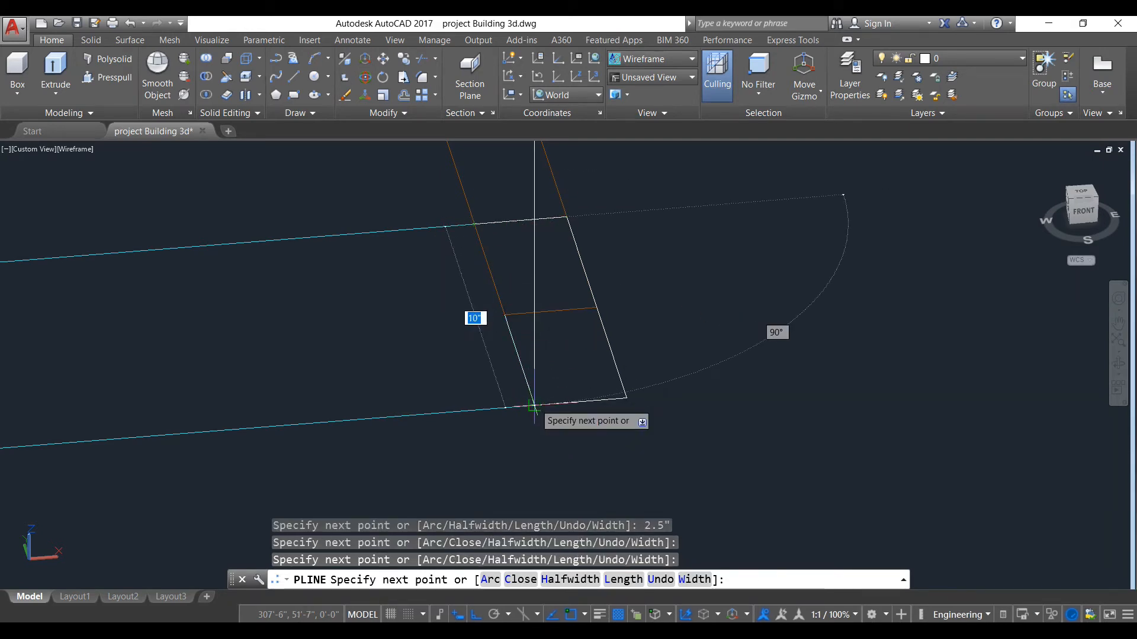
pyautogui.write('c')
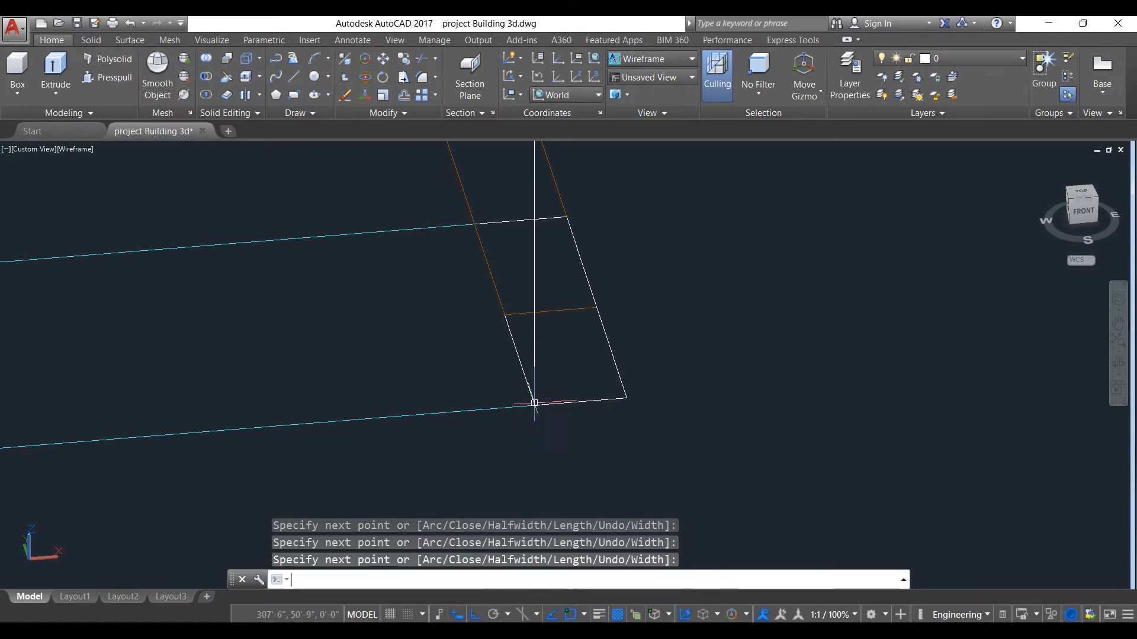
pyautogui.press('Return')
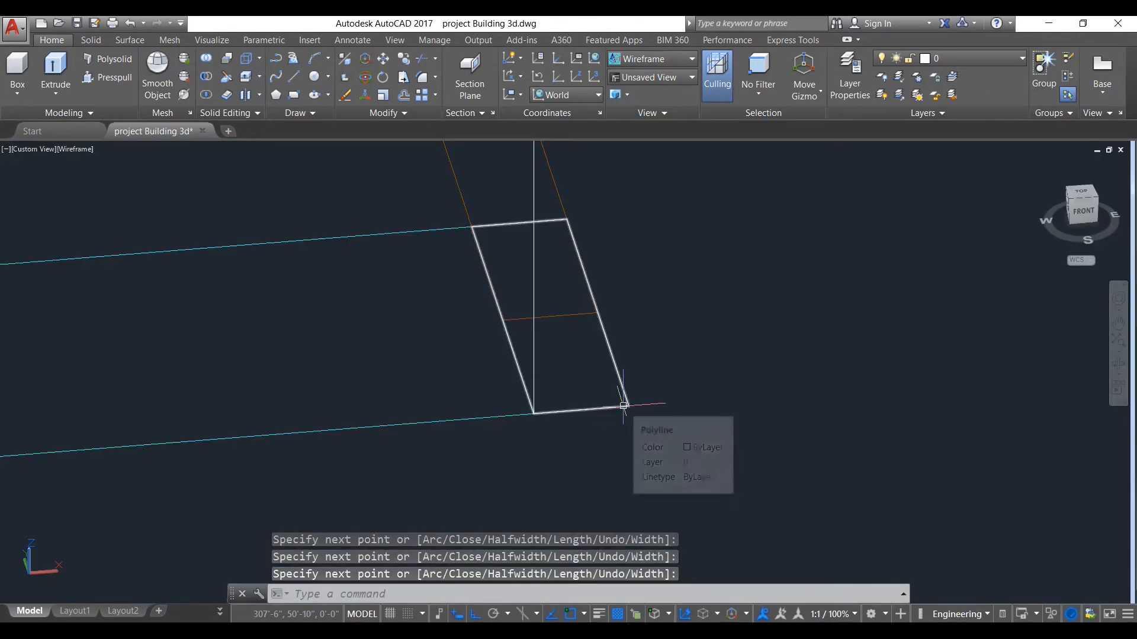
# Extrude the rectangular frame profile as a solid along the open polyline path around the entrance opening.
pyautogui.scroll(-10, 747, 378)
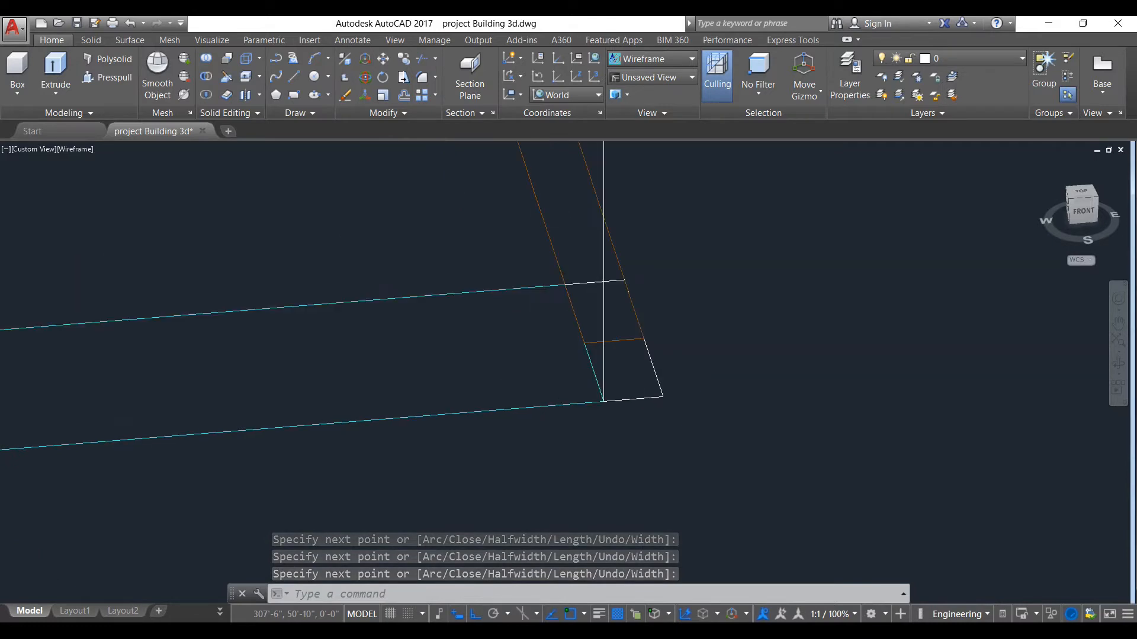
pyautogui.moveTo(786, 379); pyautogui.dragTo(553, 402, button='middle')
pyautogui.press('F12')
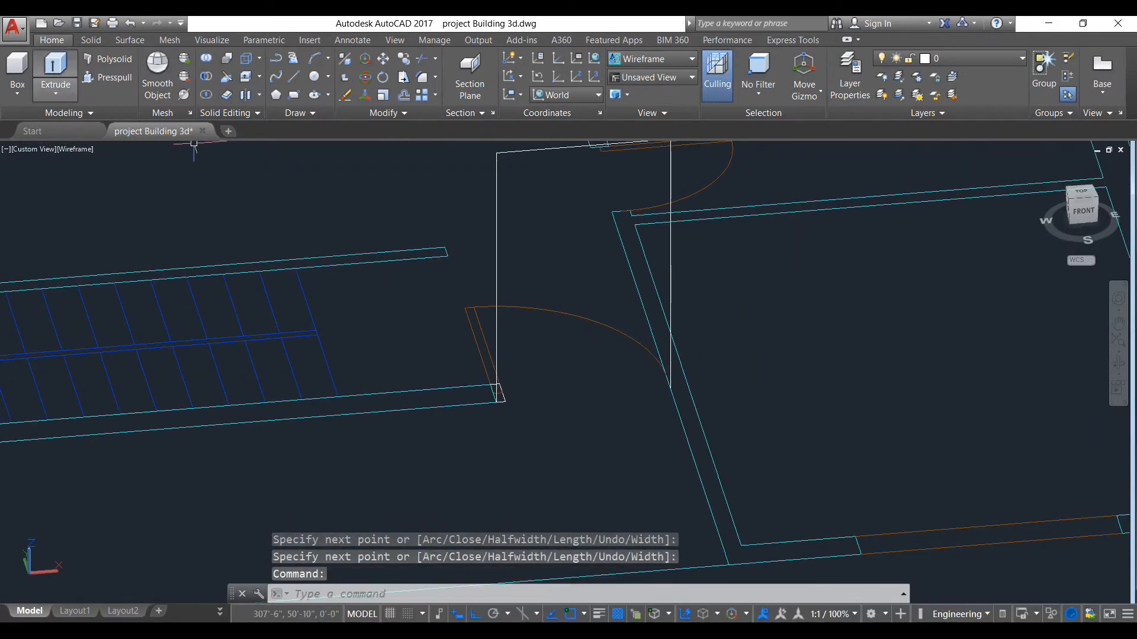
pyautogui.click(56, 68)
pyautogui.scroll(5, 530, 407)
pyautogui.click(455, 390)
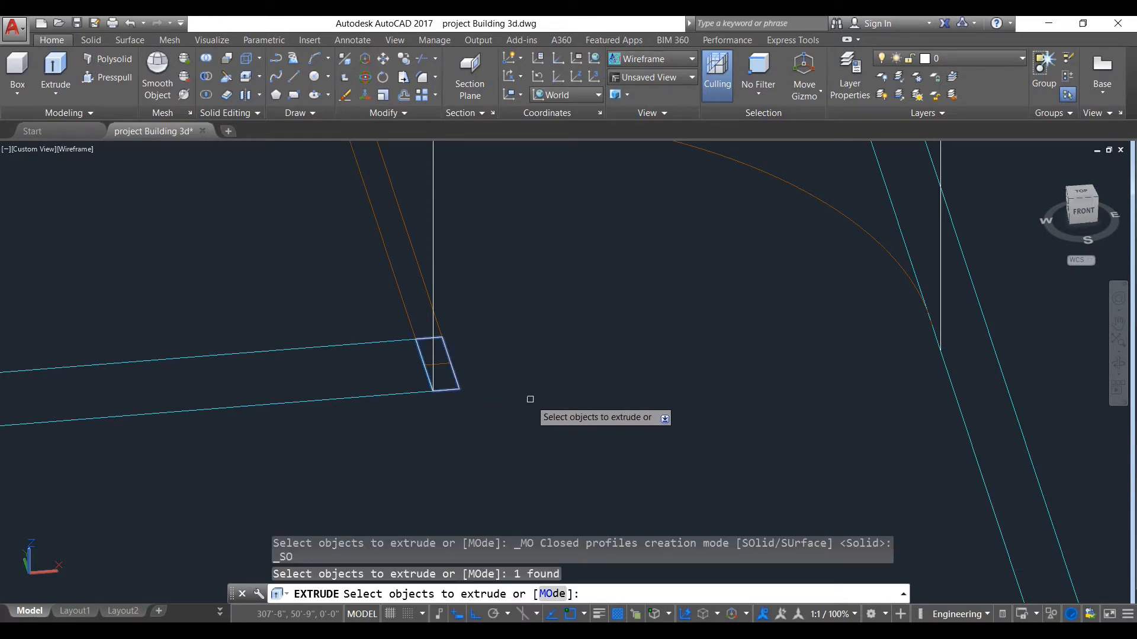
pyautogui.press('Return')
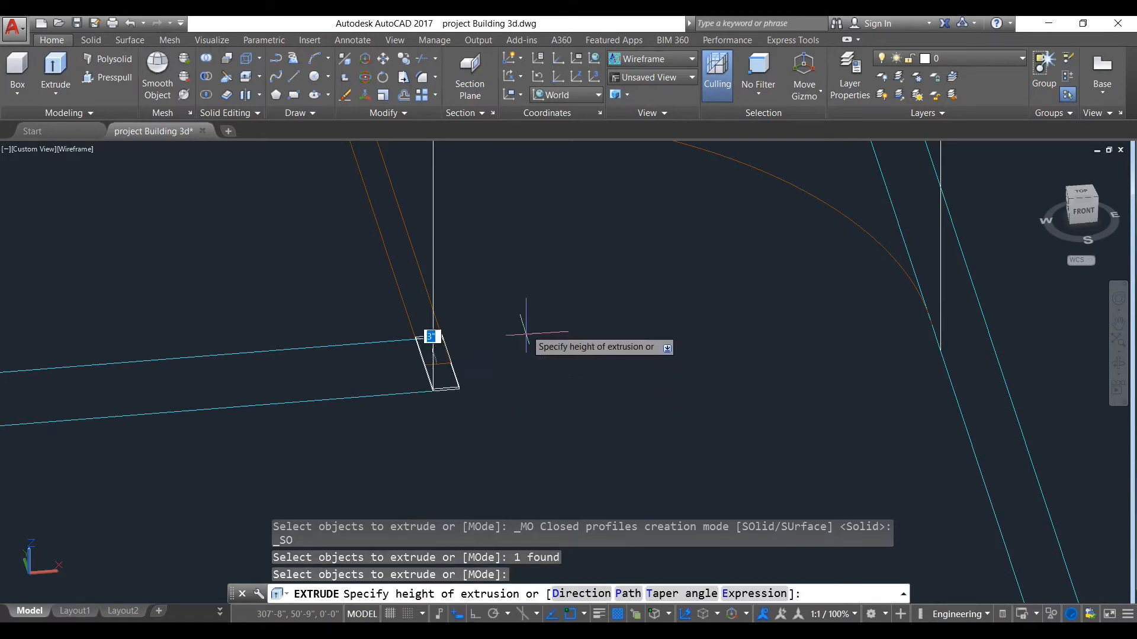
pyautogui.scroll(-2, 545, 239)
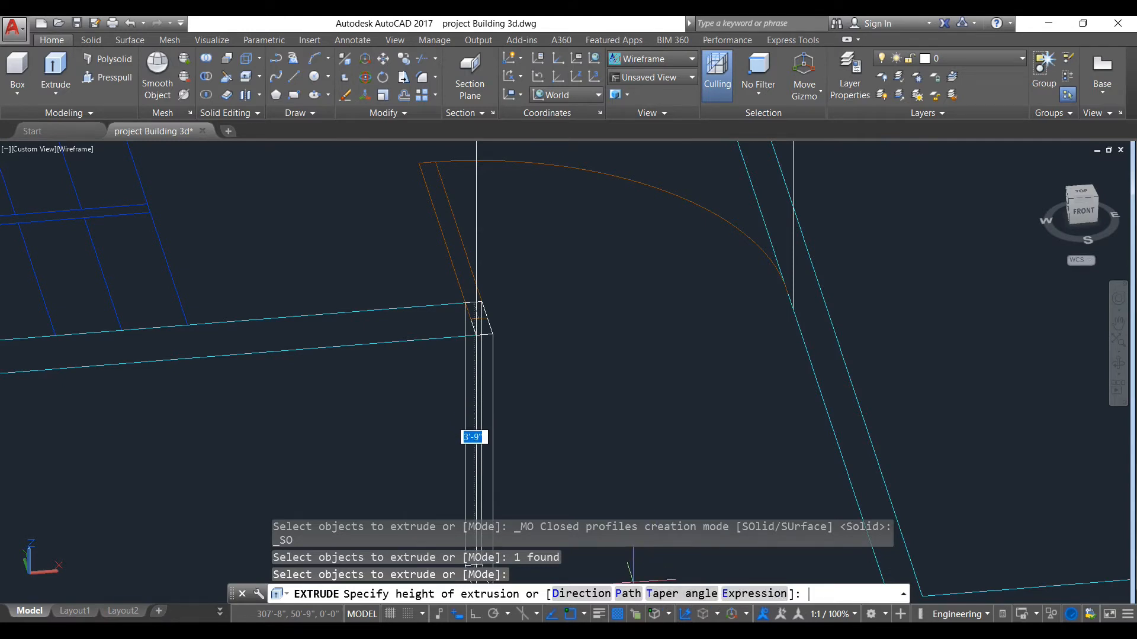
pyautogui.click(629, 593)
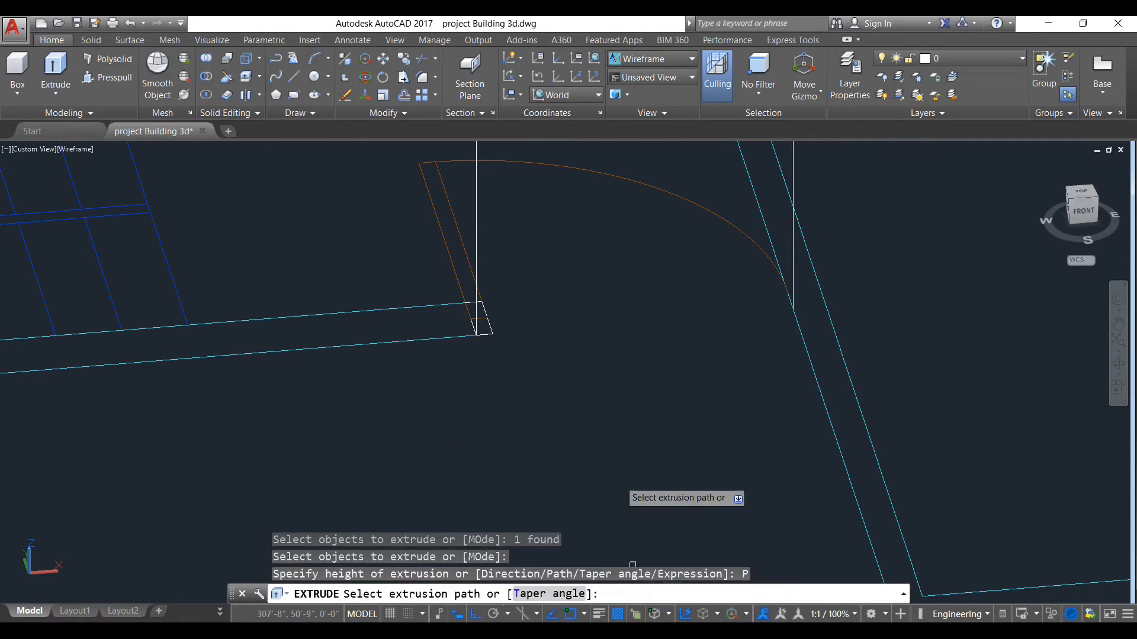
pyautogui.click(476, 216)
# Switch the model to the Shaded visual style and bring the whole door frame into view.
pyautogui.scroll(-3, 563, 246)
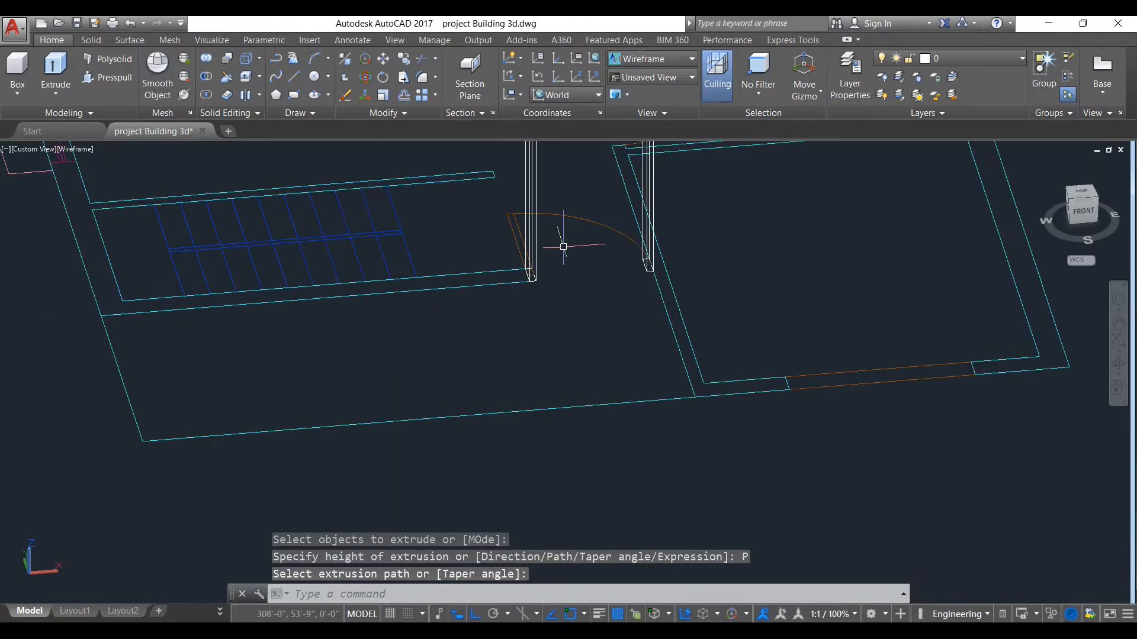
pyautogui.moveTo(564, 256); pyautogui.dragTo(534, 337, button='middle')
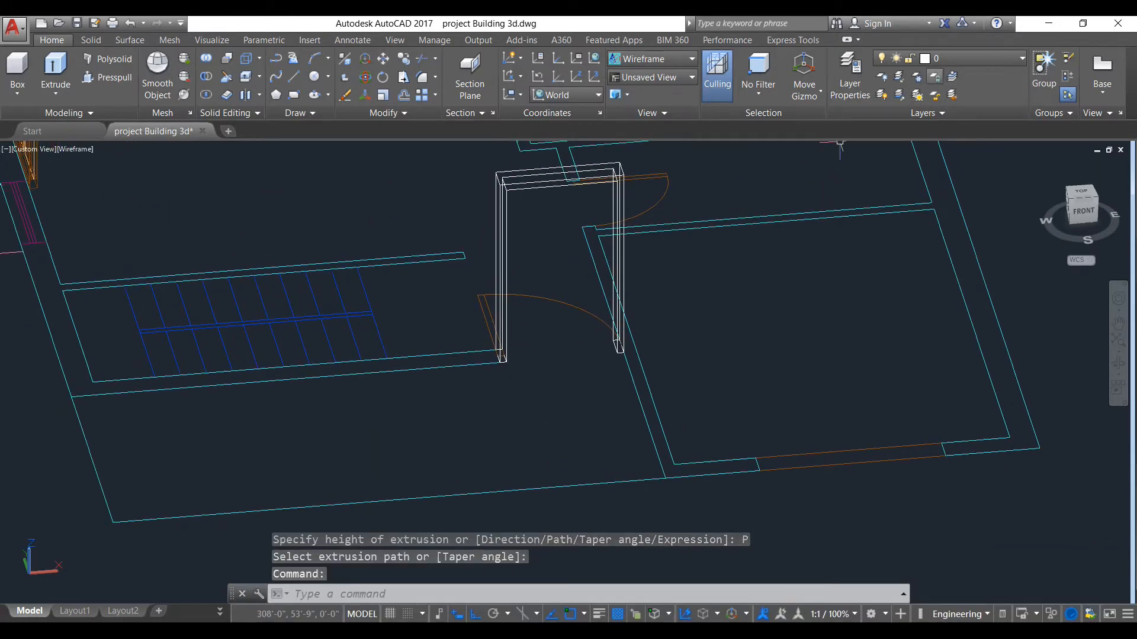
pyautogui.click(664, 59)
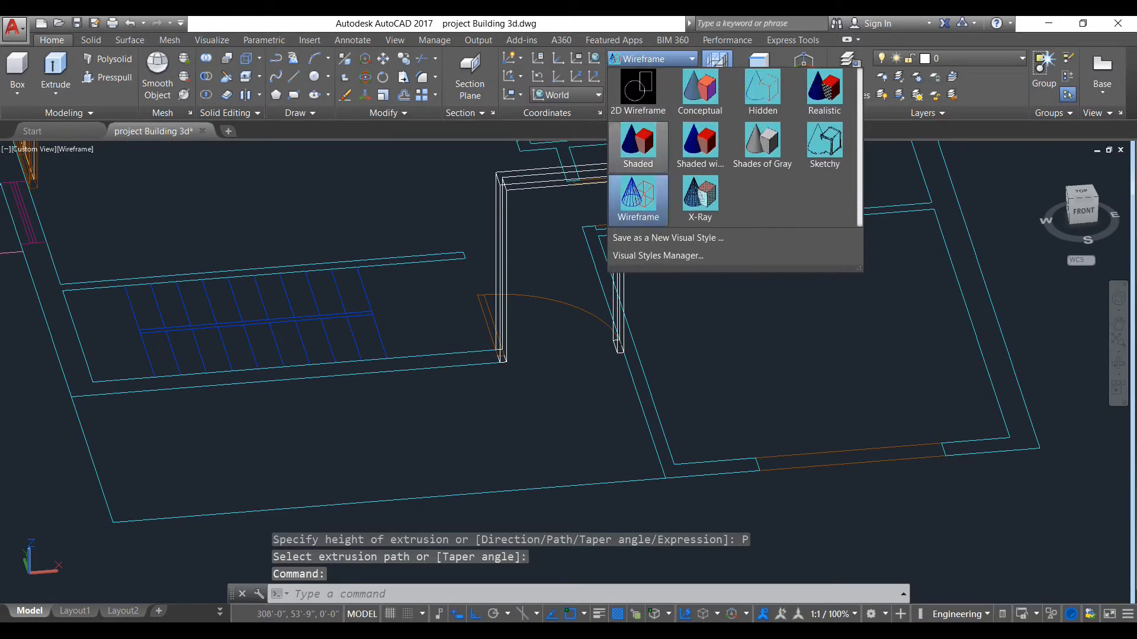
pyautogui.click(644, 155)
pyautogui.scroll(3, 530, 216)
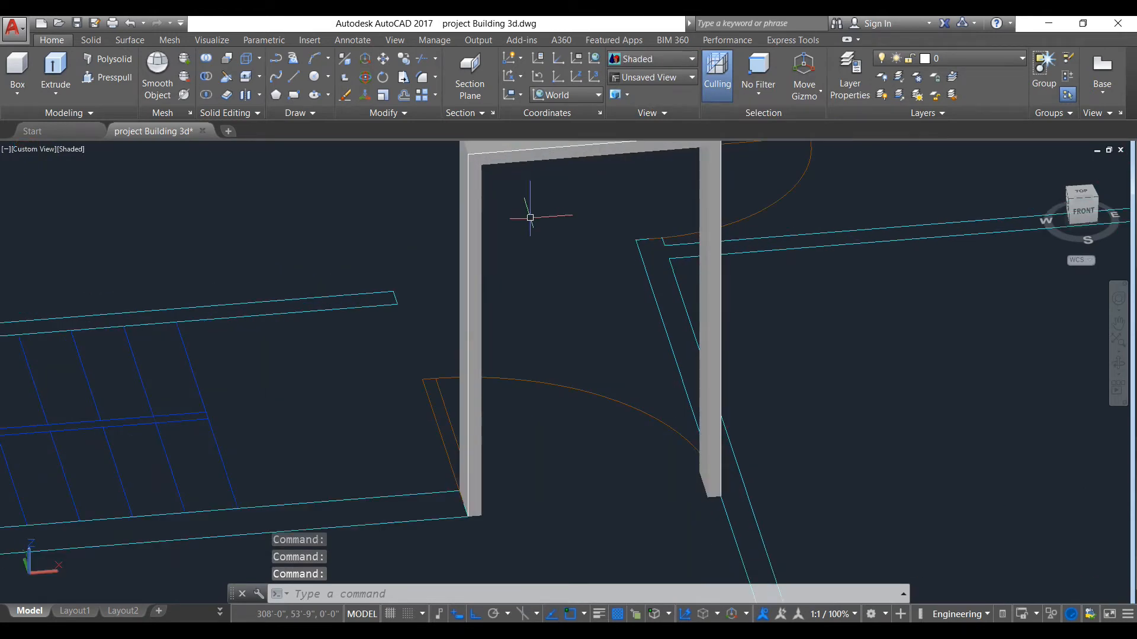
pyautogui.scroll(-2, 545, 343)
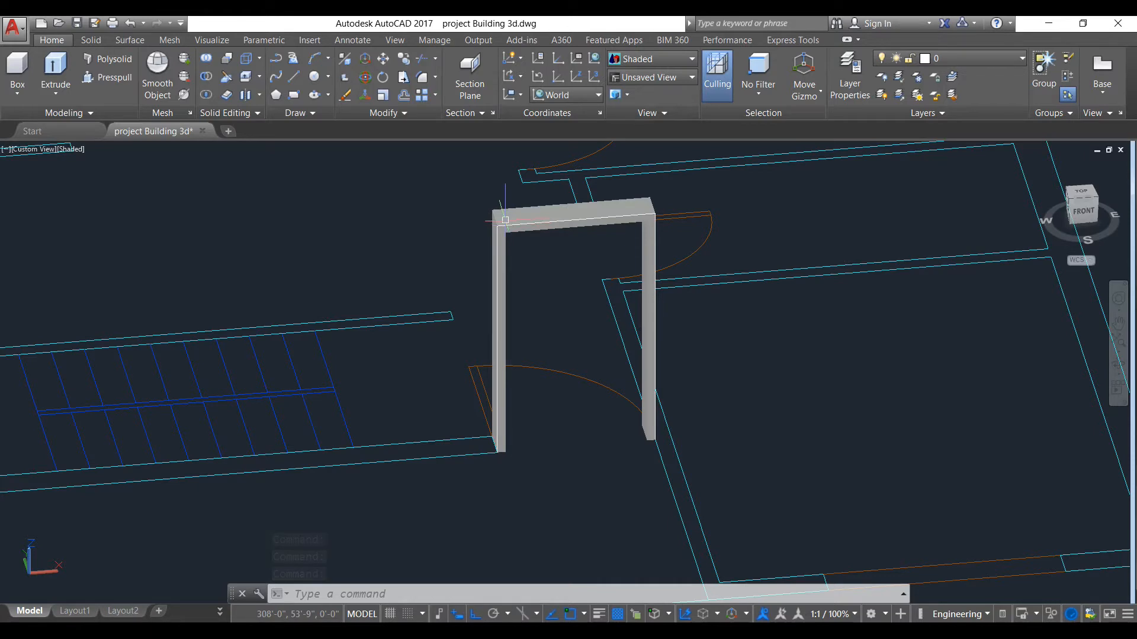
# Turn on selection cycling and erase the path polyline that overlaps the solid door frame.
pyautogui.scroll(4, 556, 420)
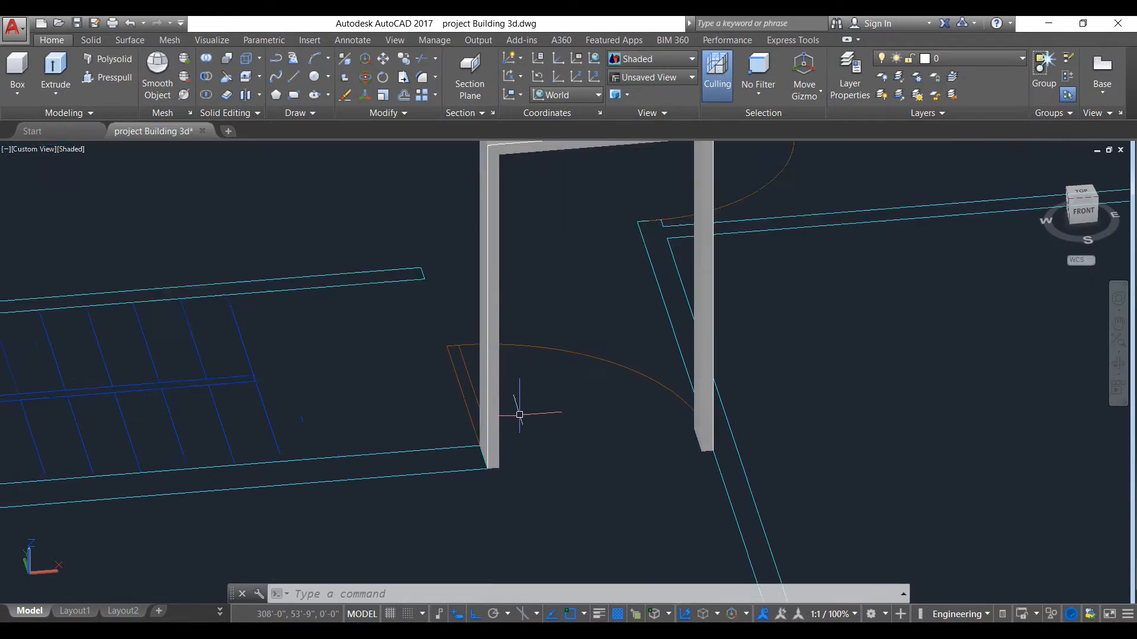
pyautogui.click(475, 473)
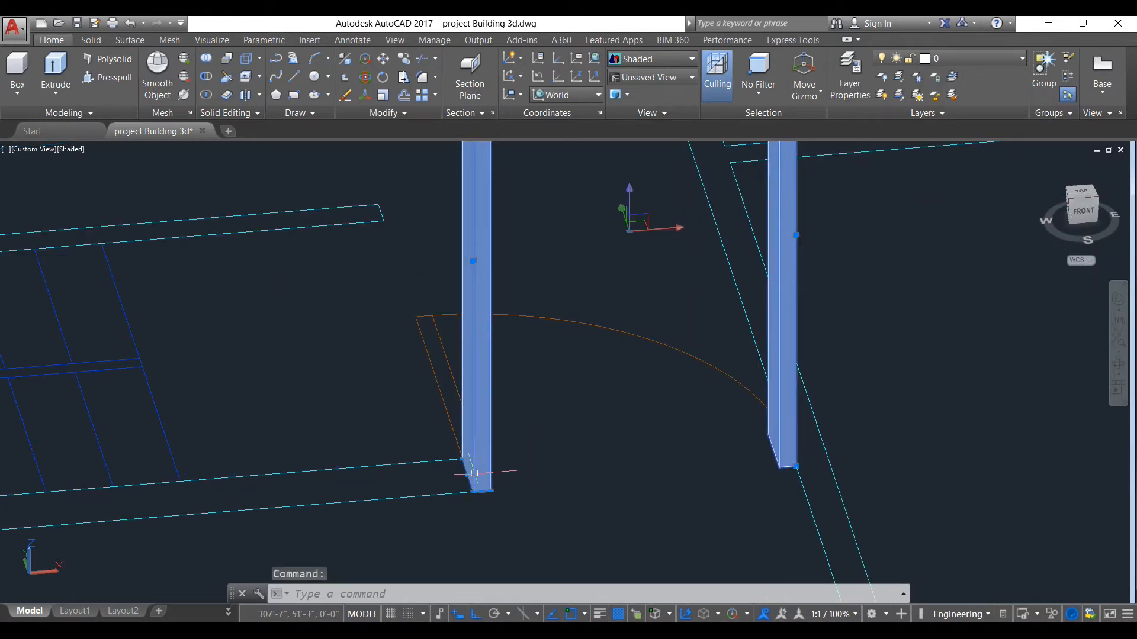
pyautogui.click(474, 460)
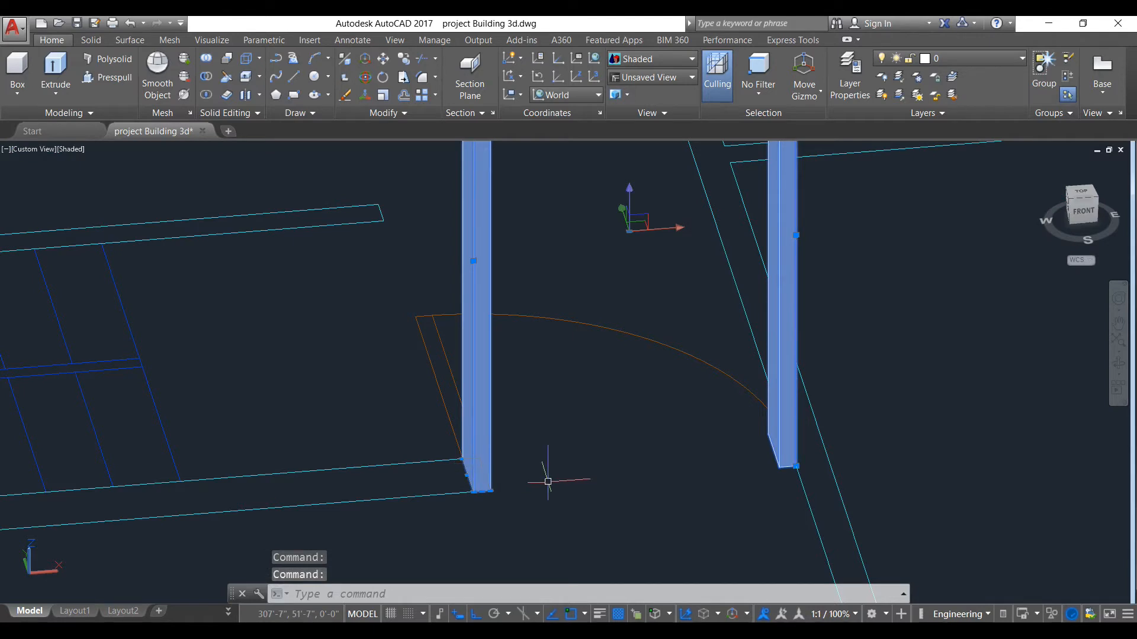
pyautogui.hotkey('ctrl', 'w')
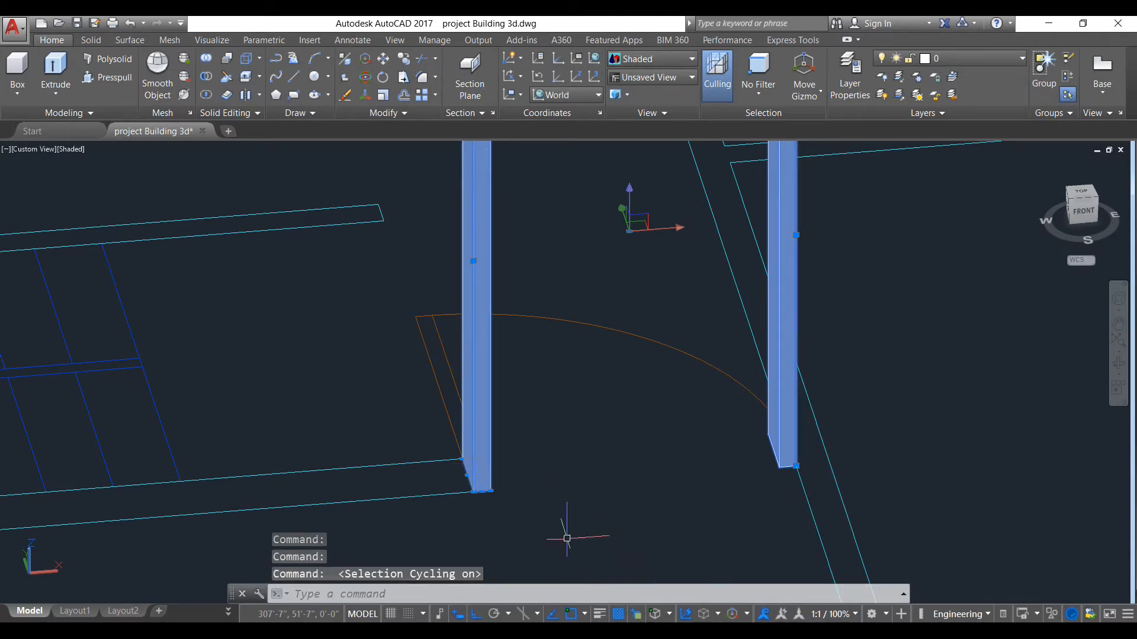
pyautogui.click(474, 357)
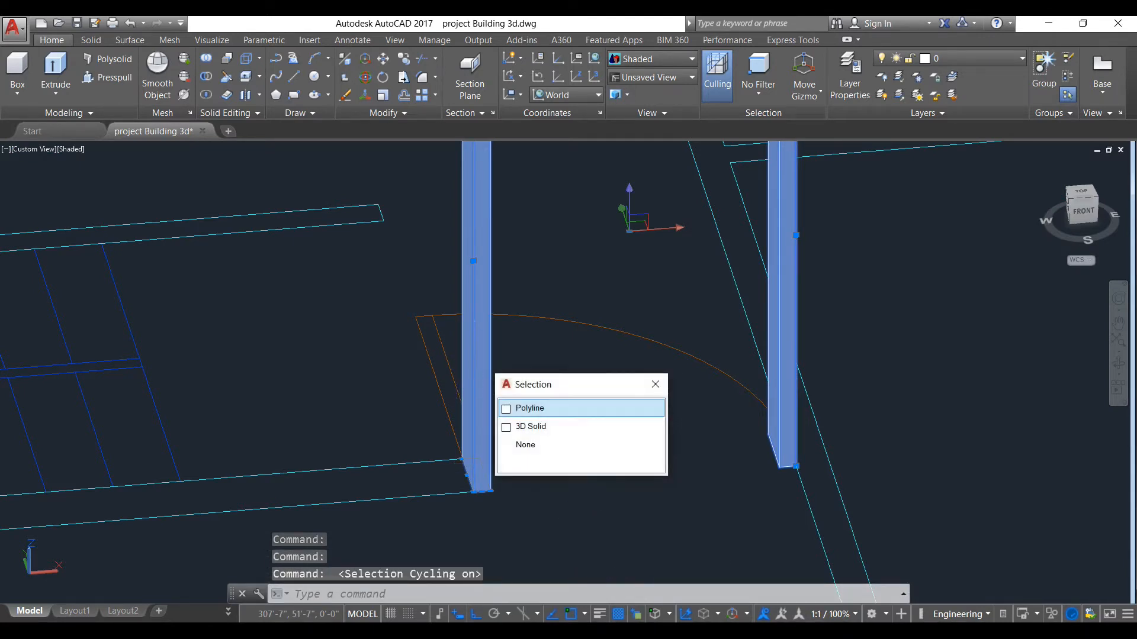
pyautogui.click(531, 409)
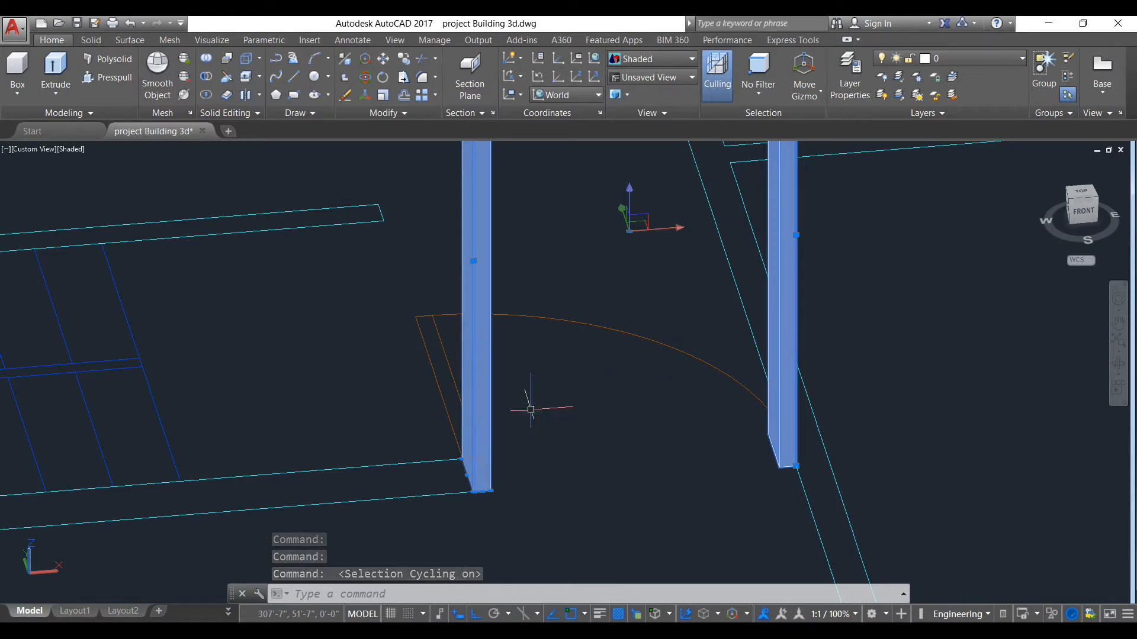
pyautogui.press('Escape')
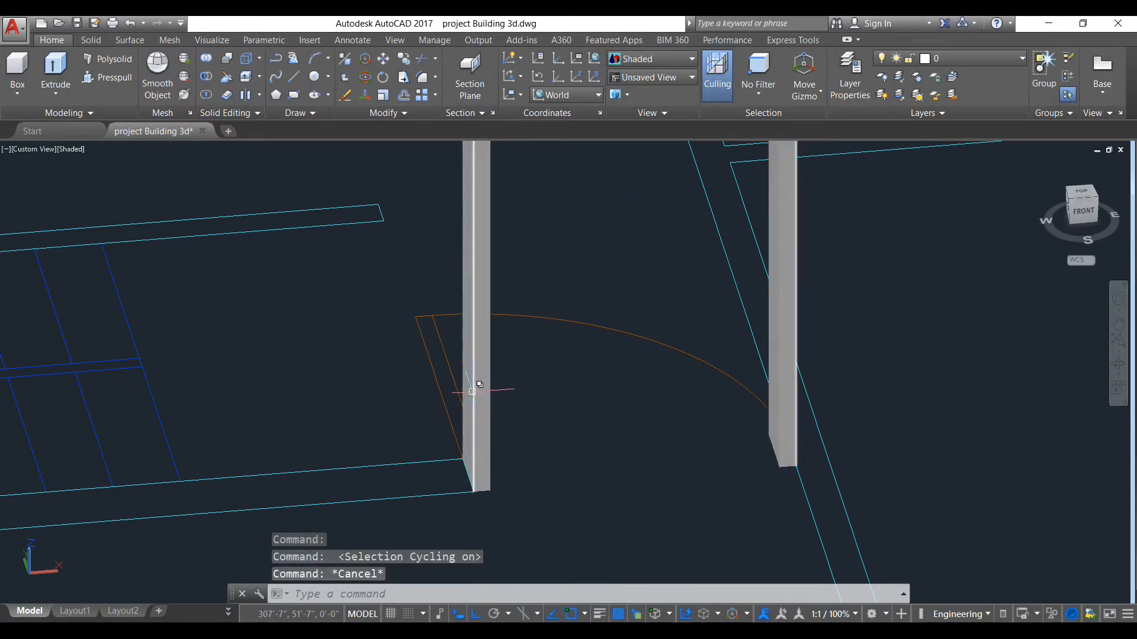
pyautogui.click(472, 391)
pyautogui.click(527, 443)
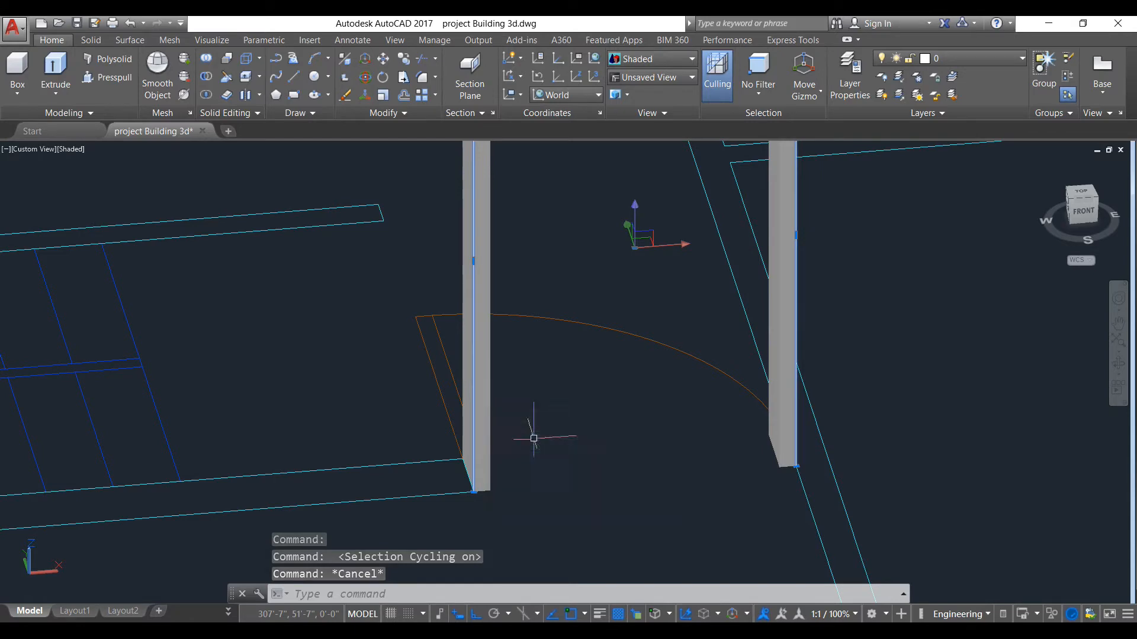
pyautogui.write('e')
pyautogui.press('Return')
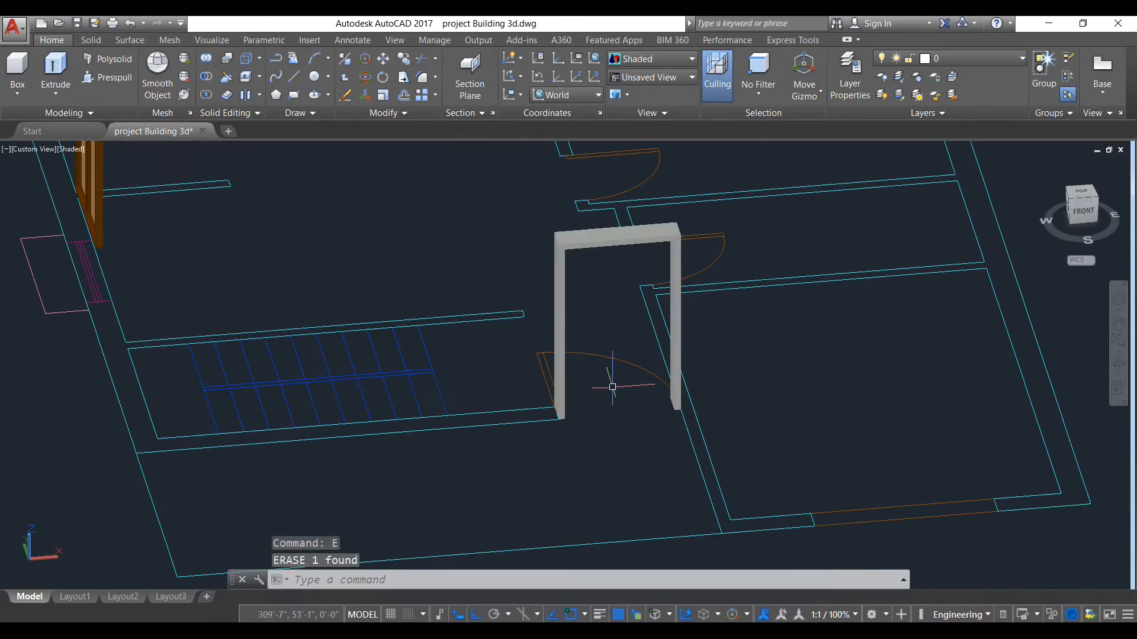
# Create a new layer named "3d door frame" and set its colour to index 34.
pyautogui.scroll(2, 612, 293)
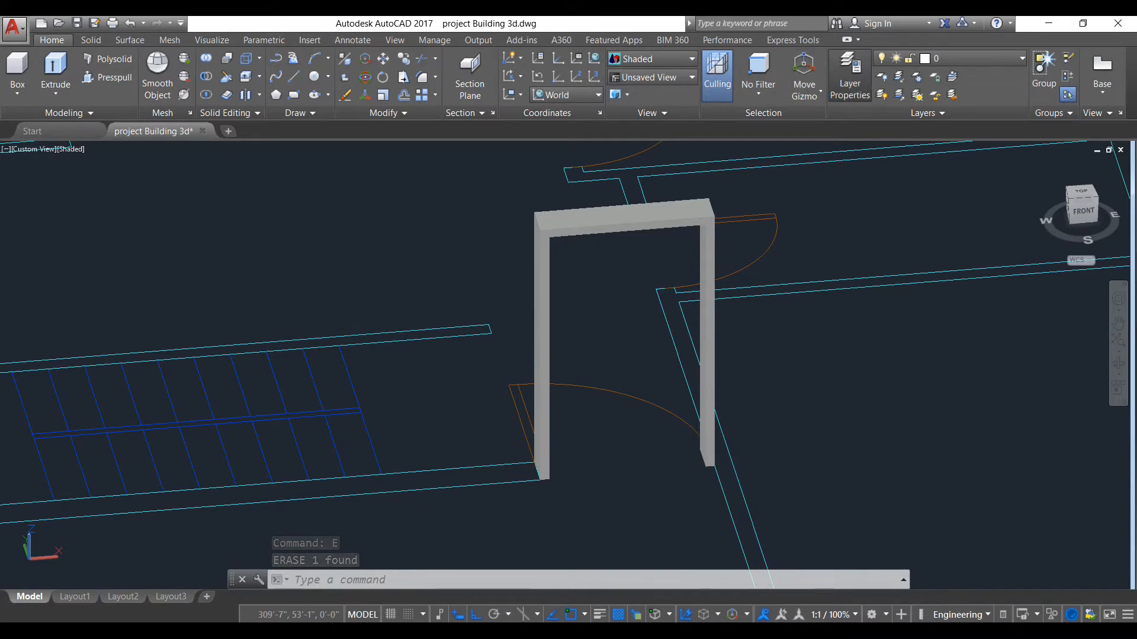
pyautogui.click(850, 77)
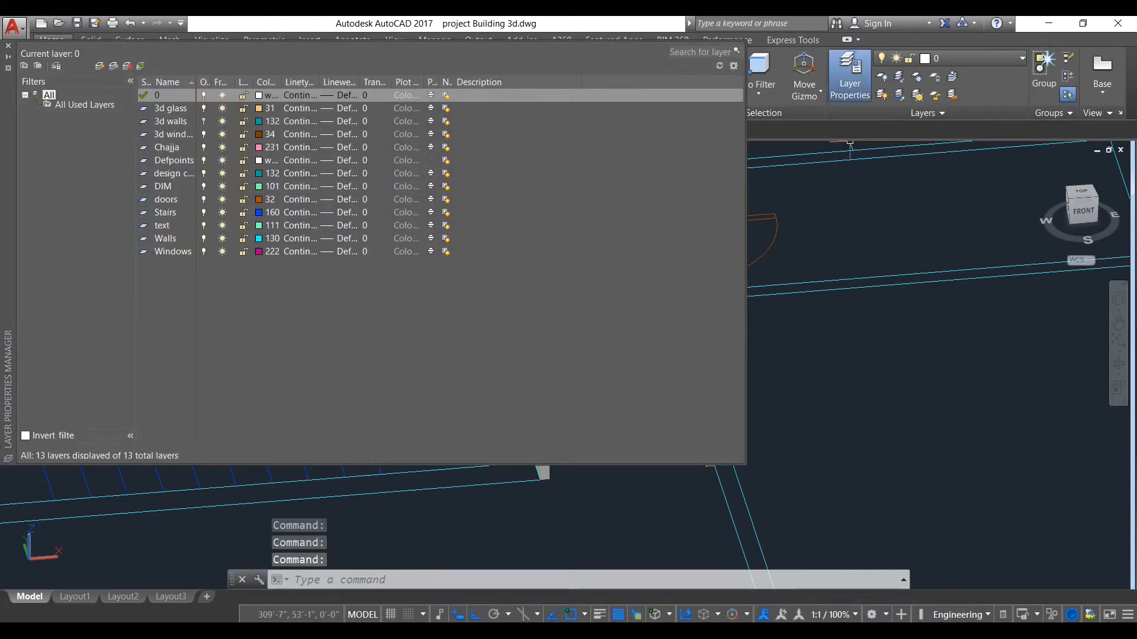
pyautogui.hotkey('alt', 'n')
pyautogui.write('3d d')
pyautogui.write('oor frame')
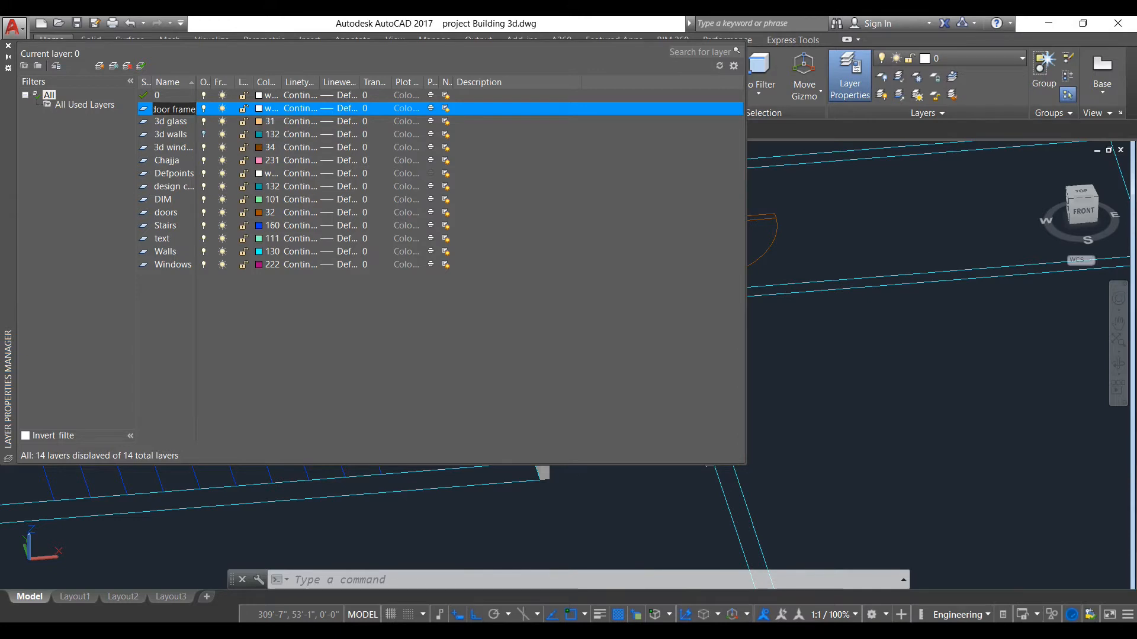
pyautogui.click(261, 109)
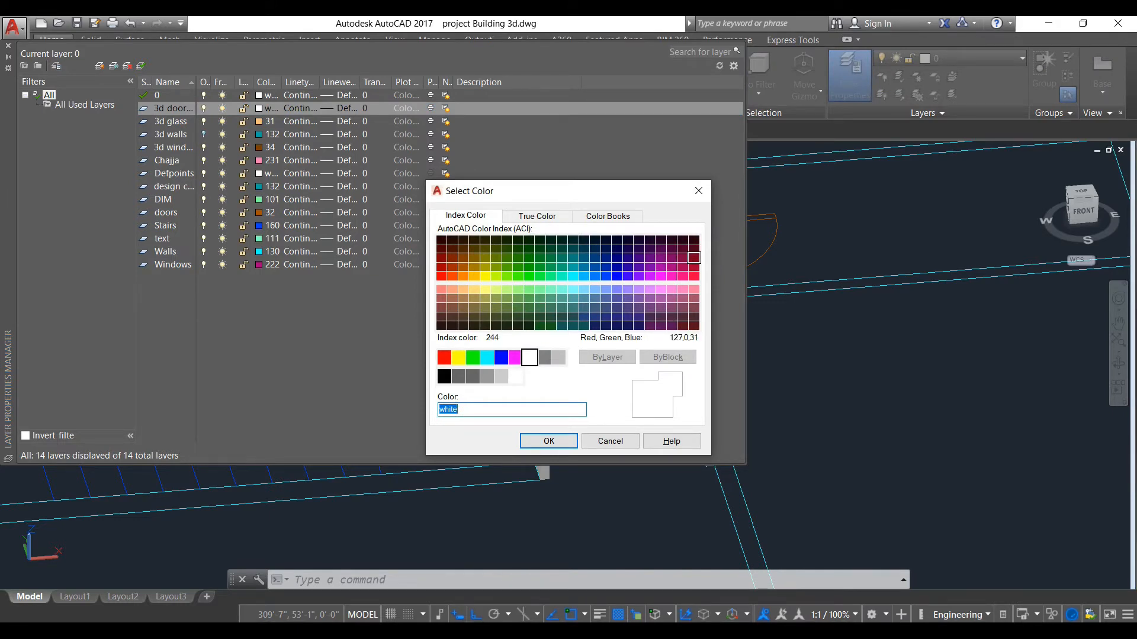
pyautogui.click(462, 258)
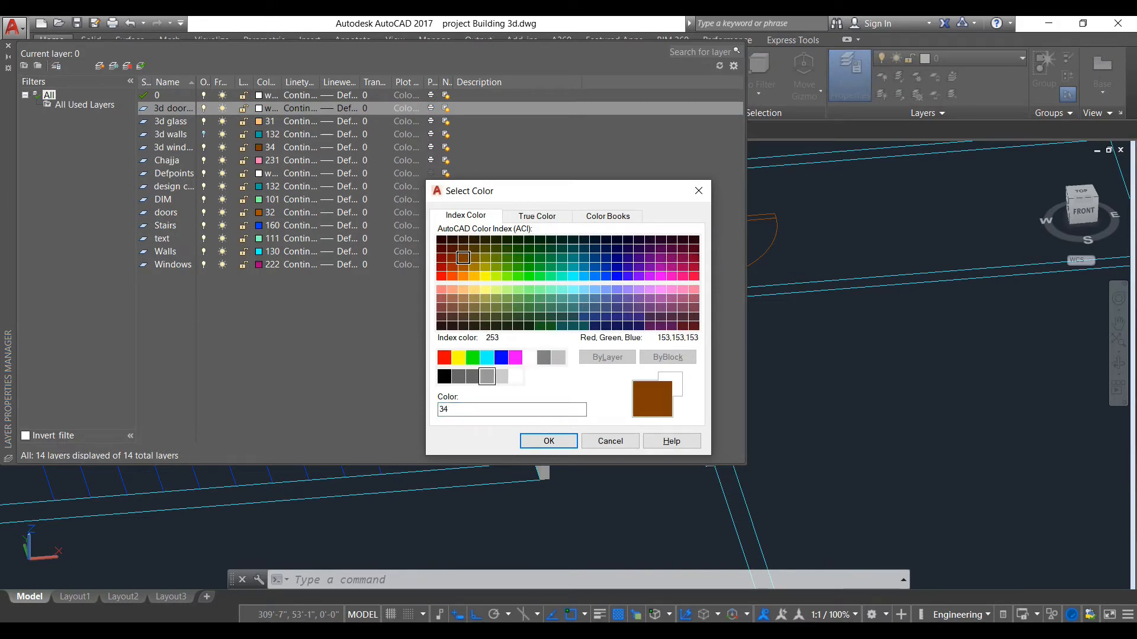
pyautogui.click(549, 441)
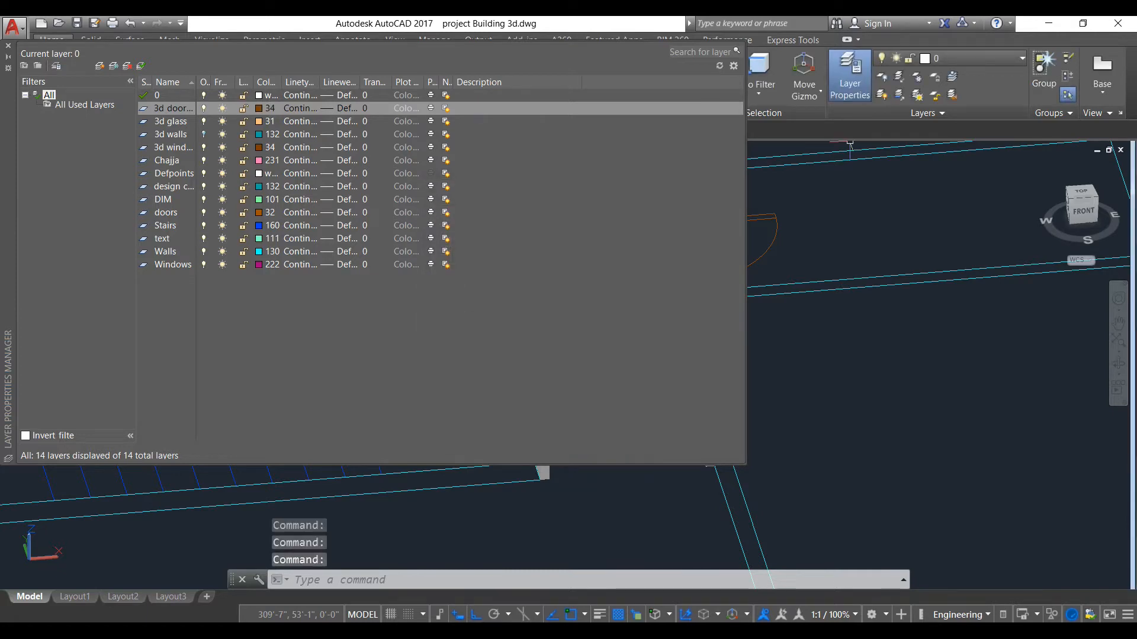
pyautogui.click(850, 76)
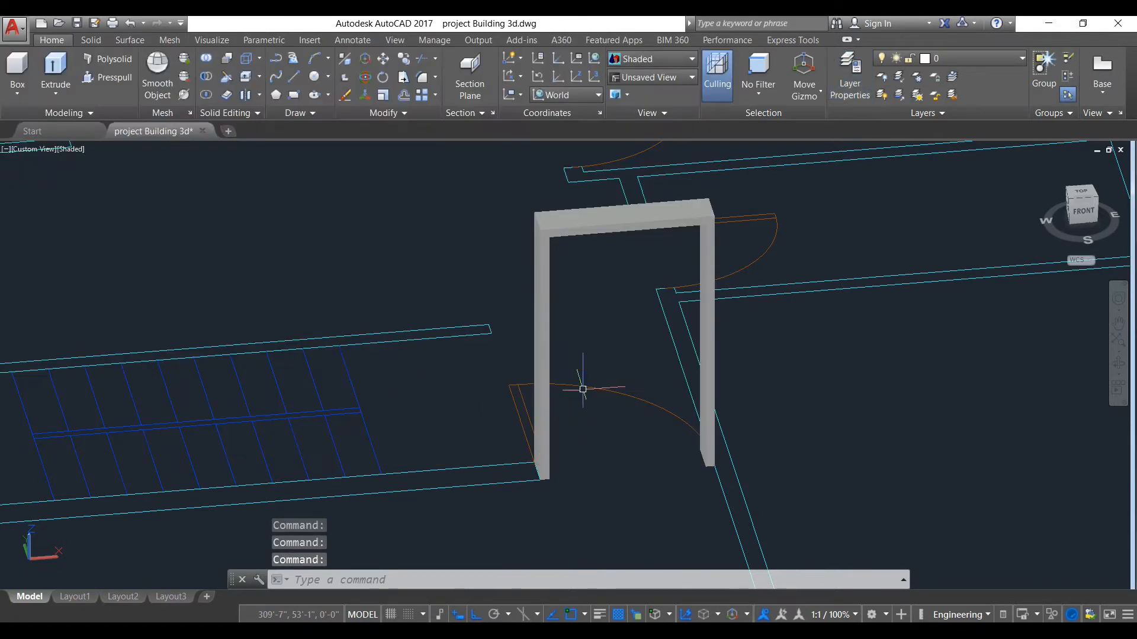
# Assign the solid door frame to the "3d door frame" layer.
pyautogui.click(539, 306)
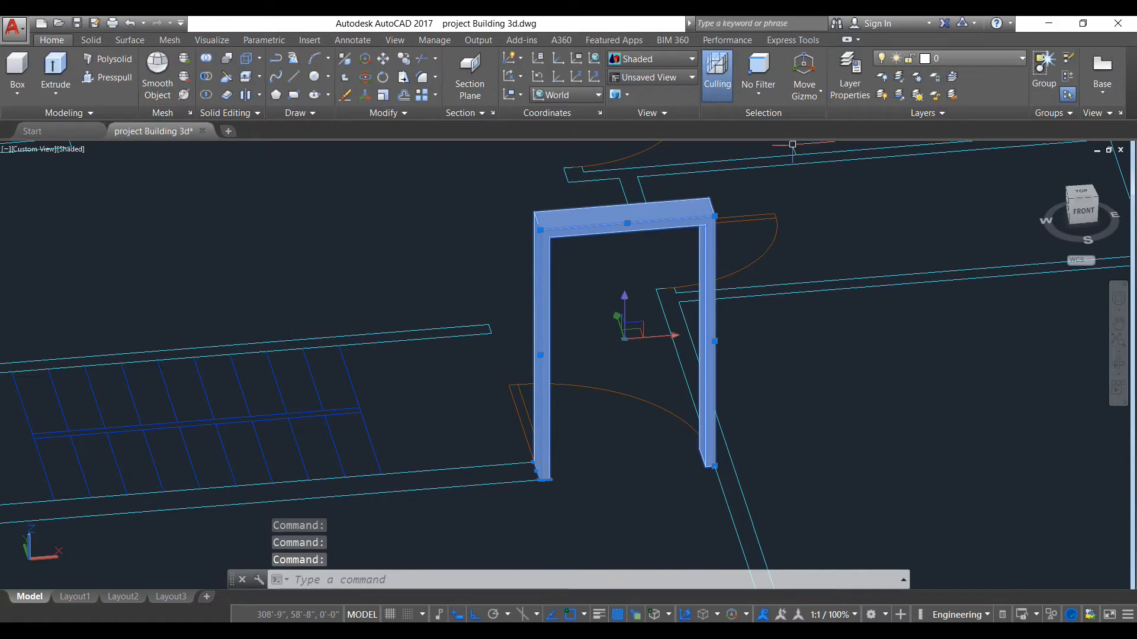
pyautogui.click(977, 58)
pyautogui.click(953, 95)
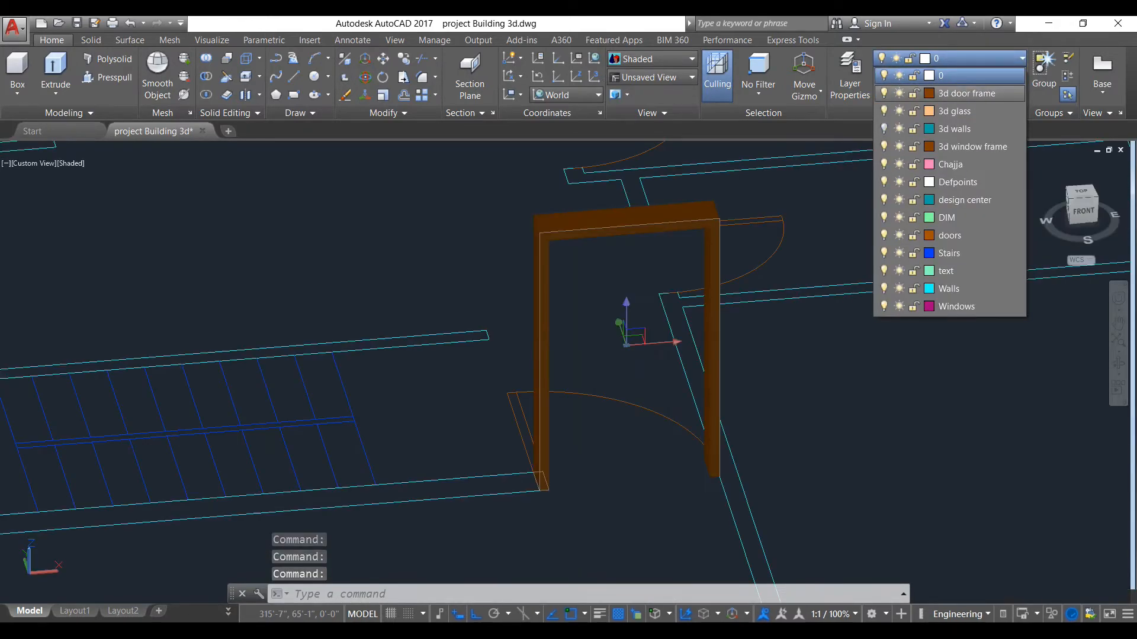
pyautogui.press('Escape')
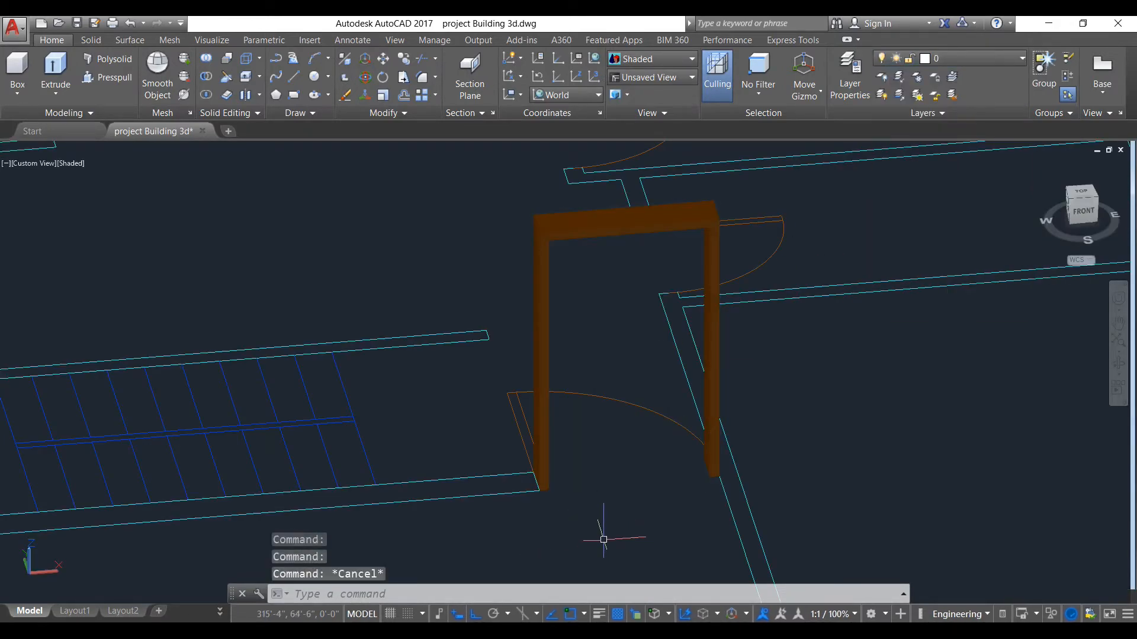
# Align the UCS with the door frame's front face, with its origin at the left jamb's inner bottom corner and Y pointing up.
pyautogui.scroll(-3, 605, 523)
pyautogui.scroll(4, 586, 456)
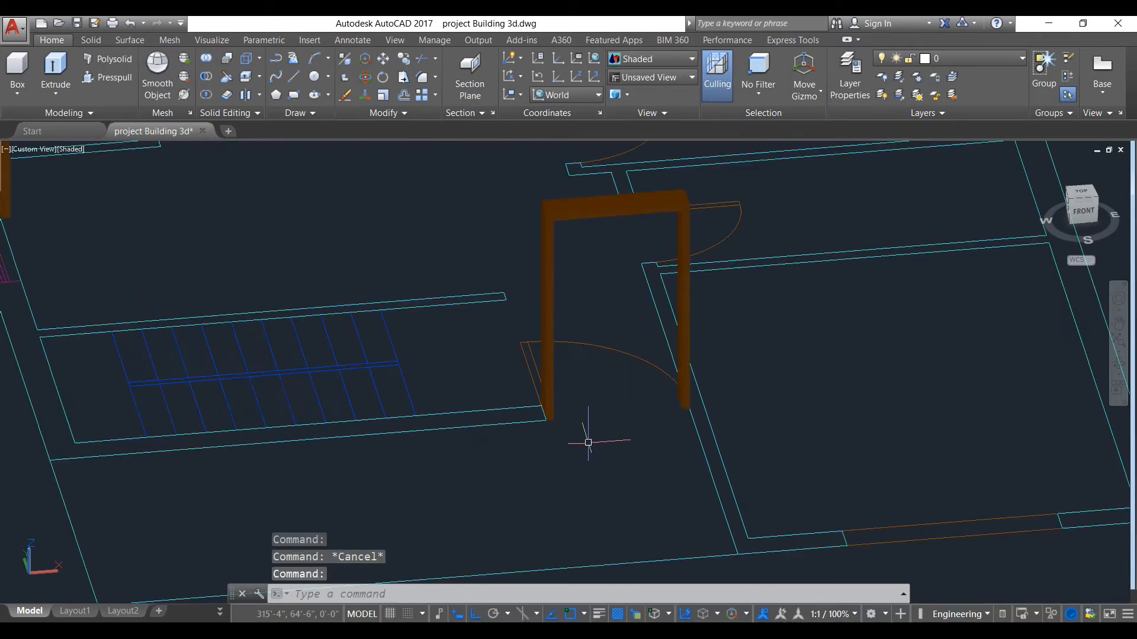
pyautogui.scroll(2, 586, 426)
pyautogui.moveTo(573, 417); pyautogui.dragTo(515, 478, button='middle')
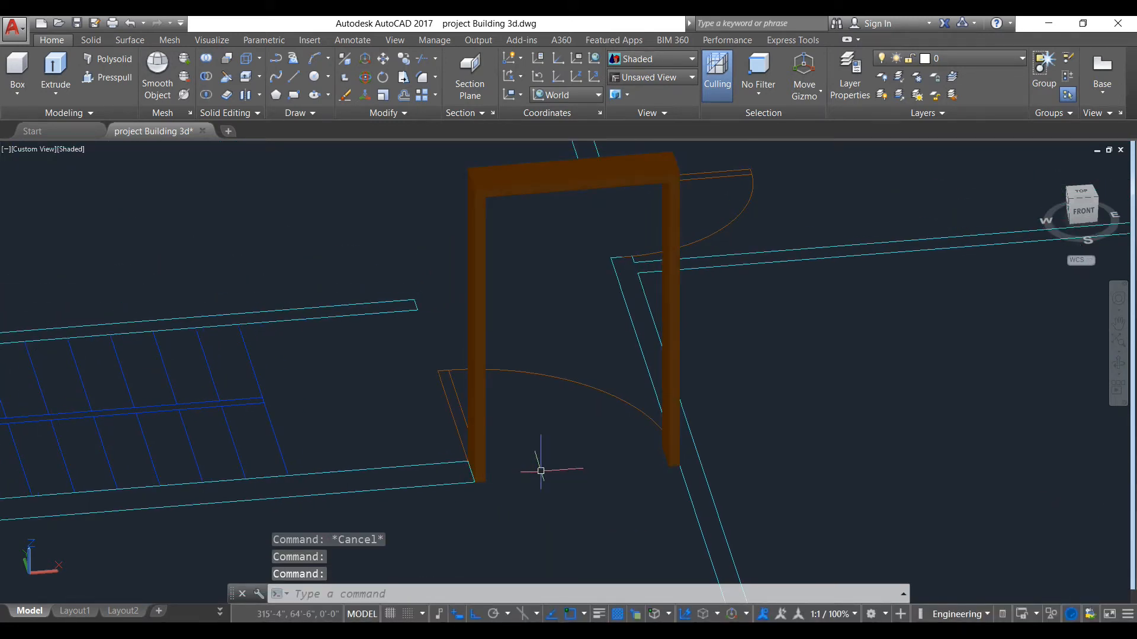
pyautogui.write('ucs')
pyautogui.press('Return')
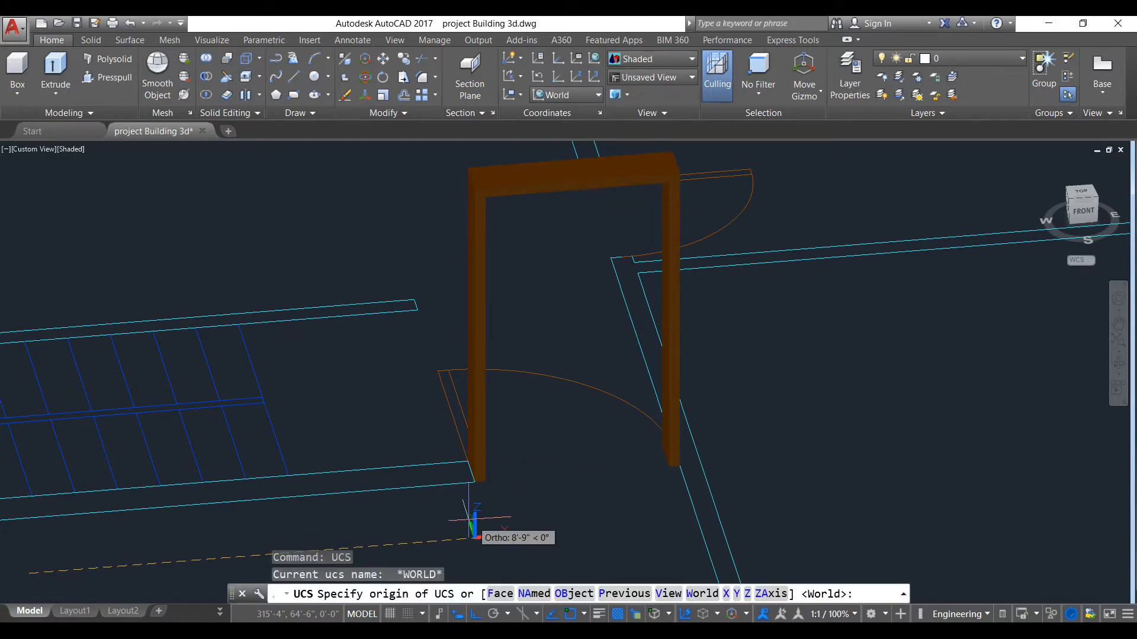
pyautogui.click(485, 480)
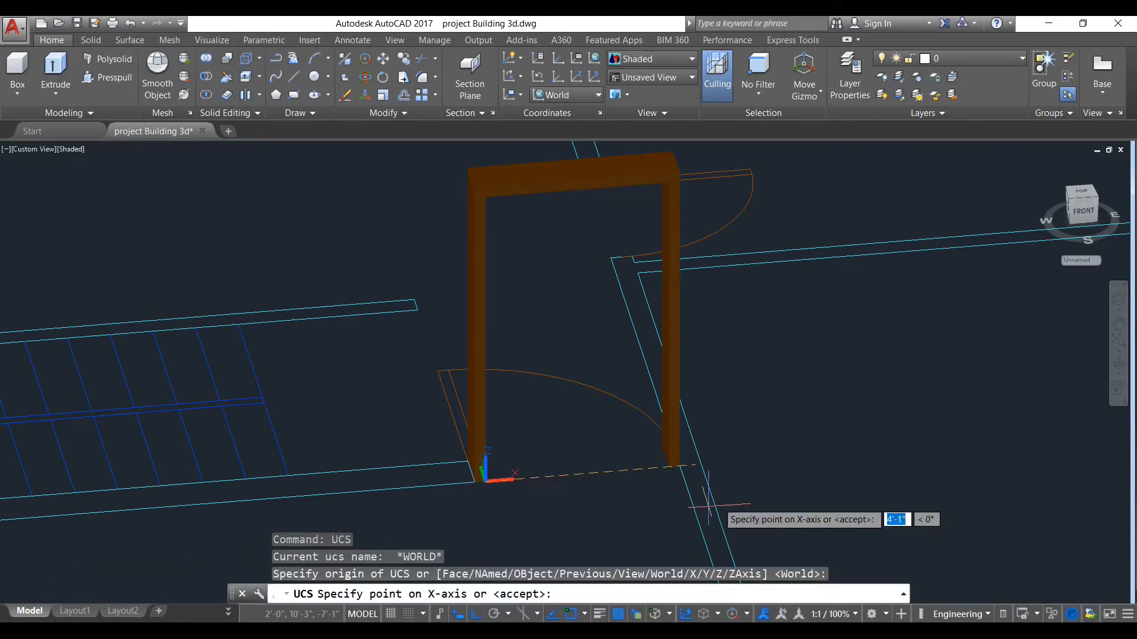
pyautogui.click(670, 467)
pyautogui.click(485, 189)
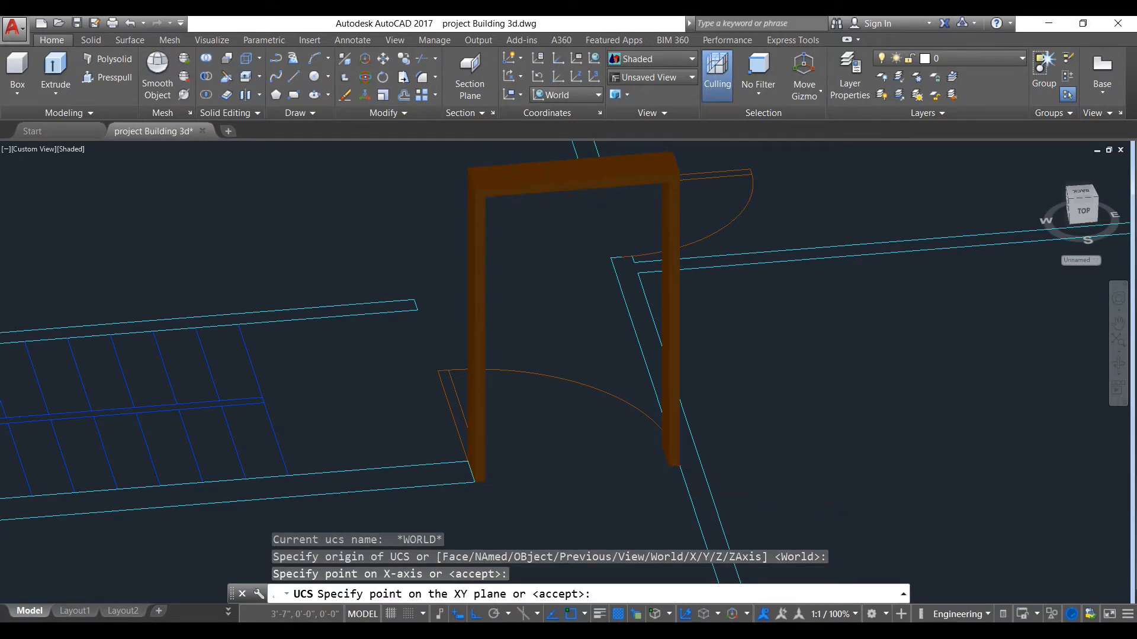
# Trace the inner opening of the door frame with a closed rectangular polyline through its four inner corners.
pyautogui.write('pl')
pyautogui.press('Return')
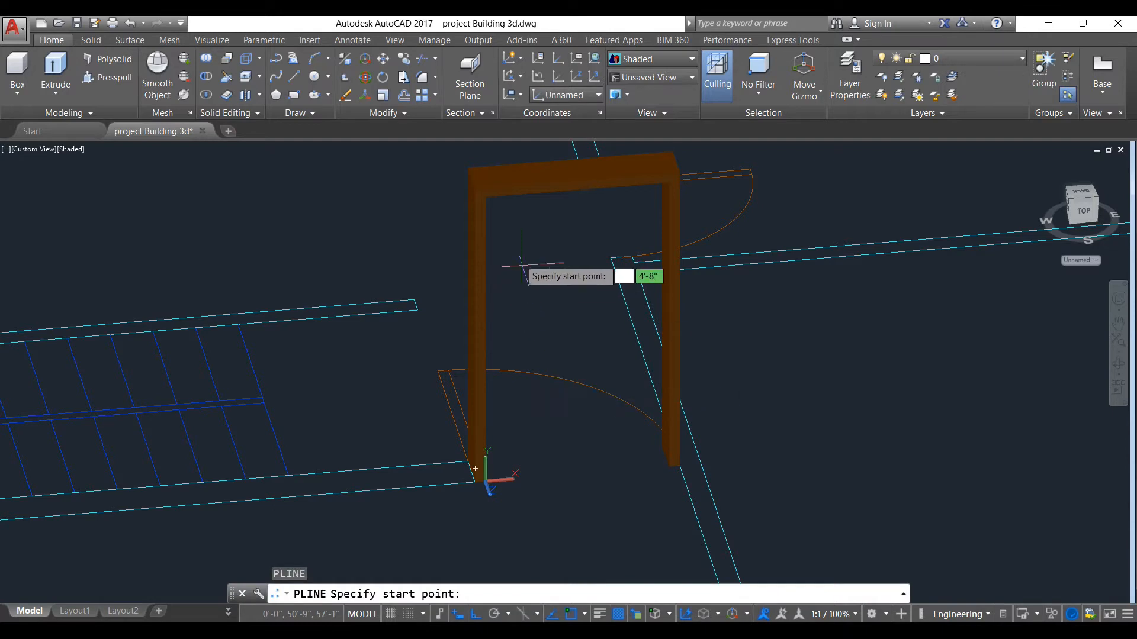
pyautogui.click(484, 480)
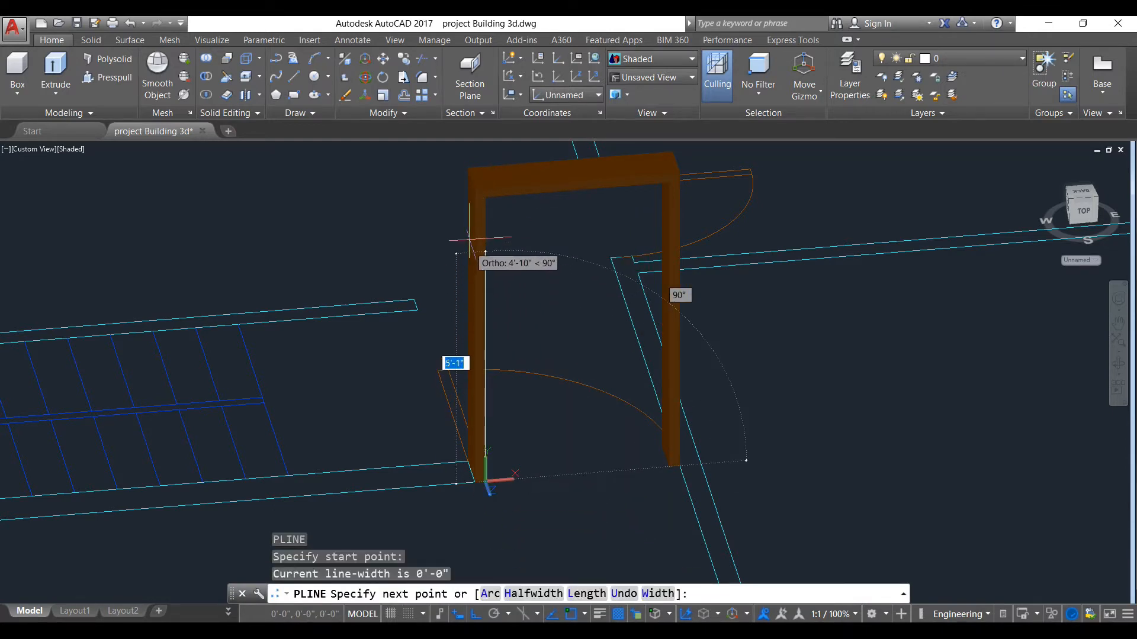
pyautogui.click(485, 195)
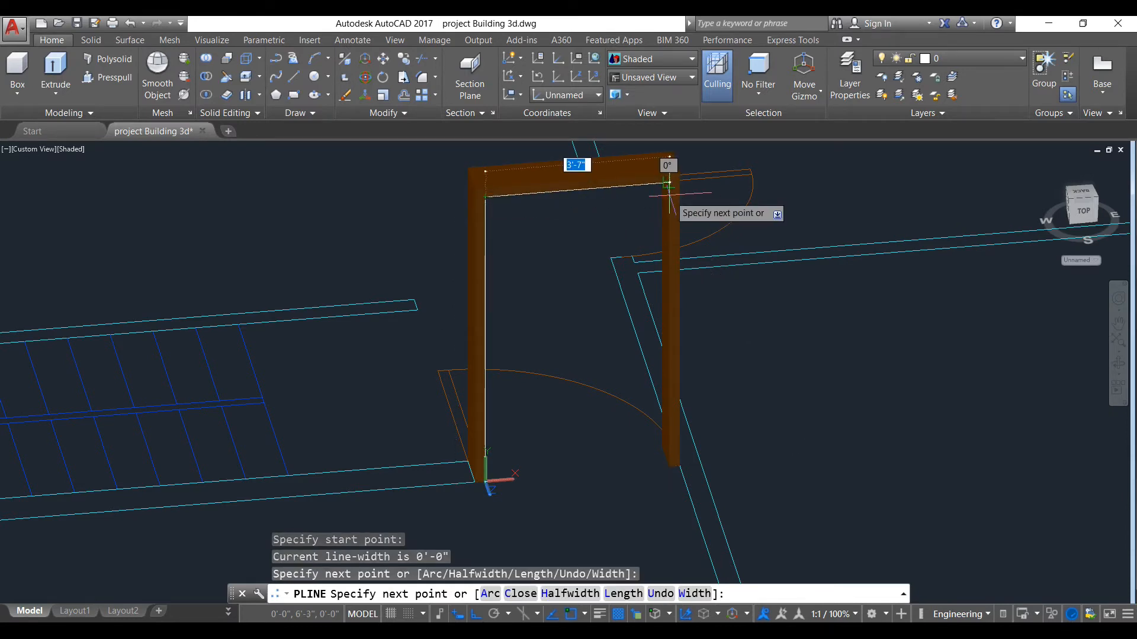
pyautogui.click(669, 185)
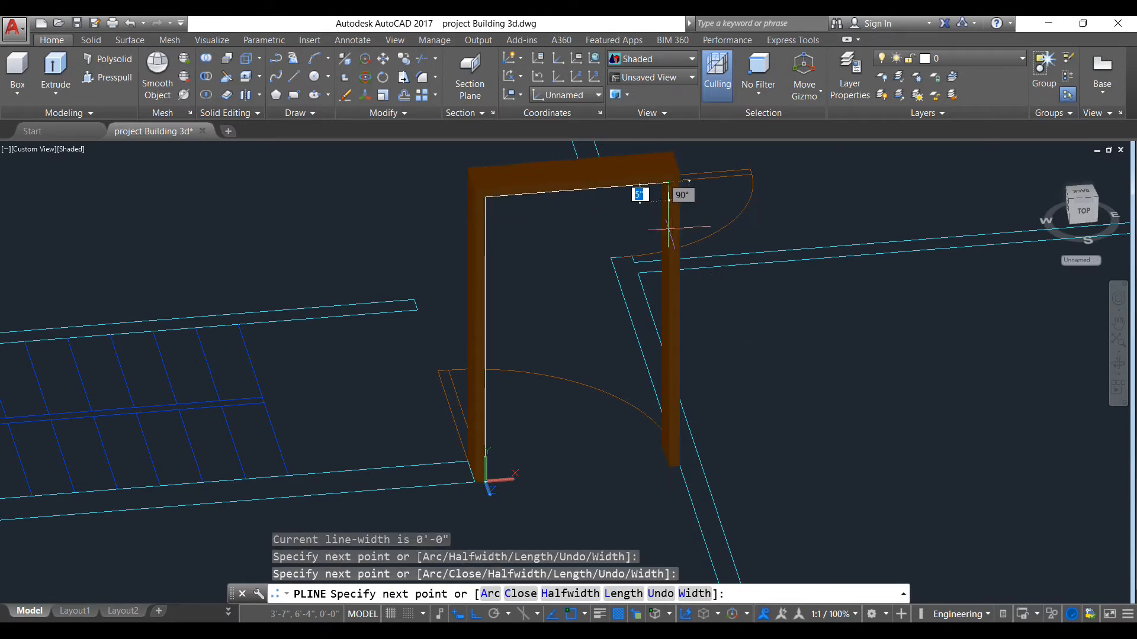
pyautogui.click(669, 468)
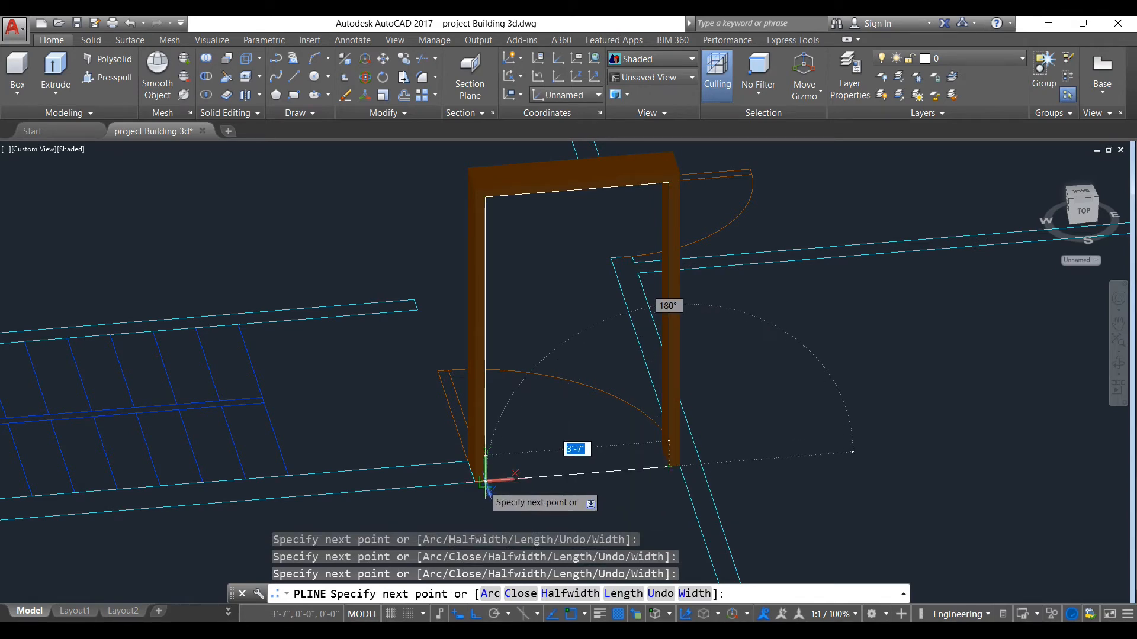
pyautogui.click(485, 481)
pyautogui.press('Return')
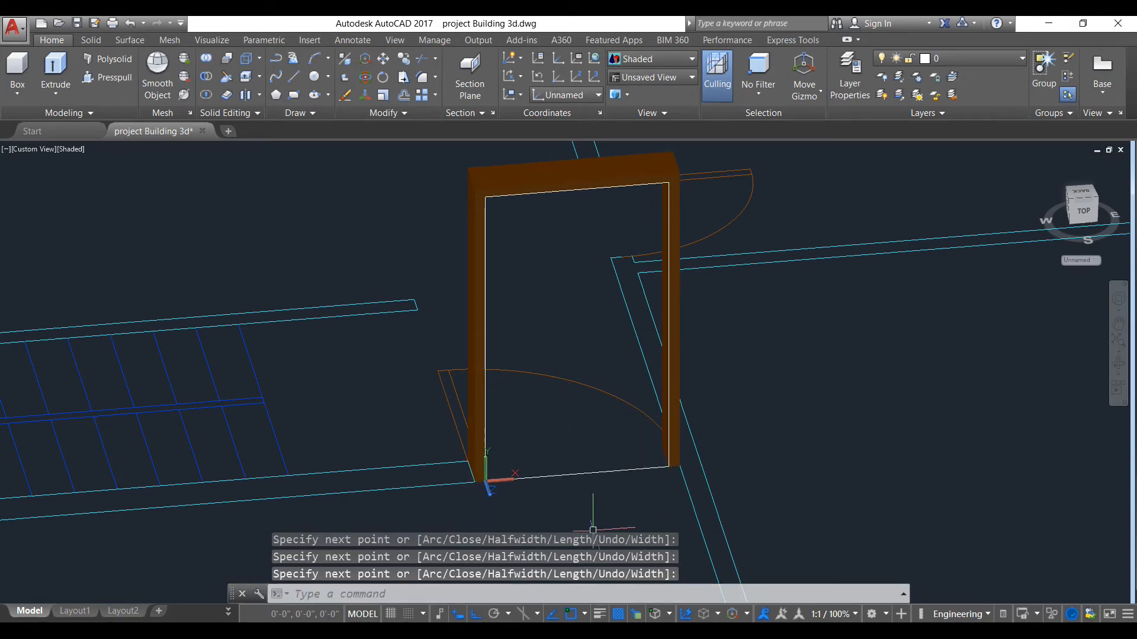
# Move the rectangular door outline about 34'-8" along the Z axis, clear of the building's front.
pyautogui.scroll(-5, 592, 530)
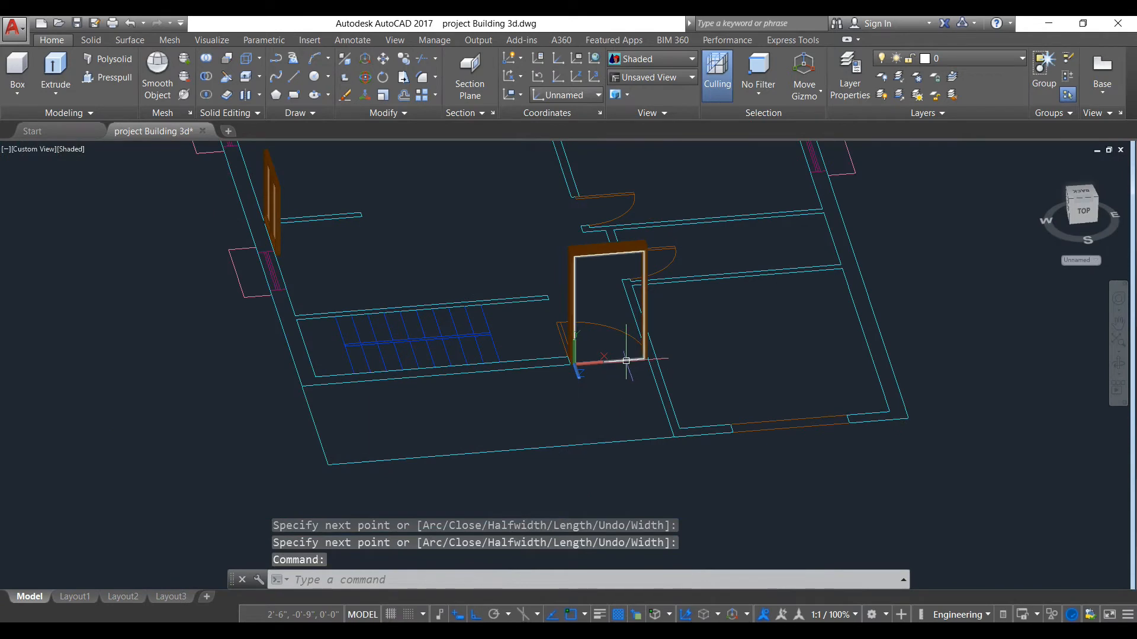
pyautogui.click(626, 360)
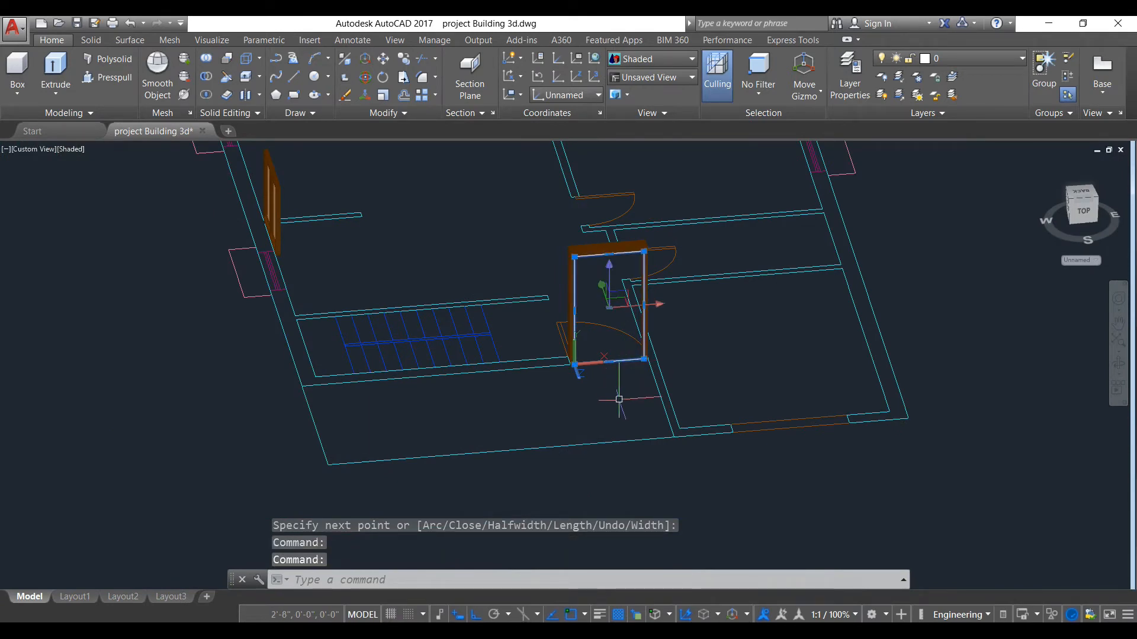
pyautogui.write('m')
pyautogui.press('Return')
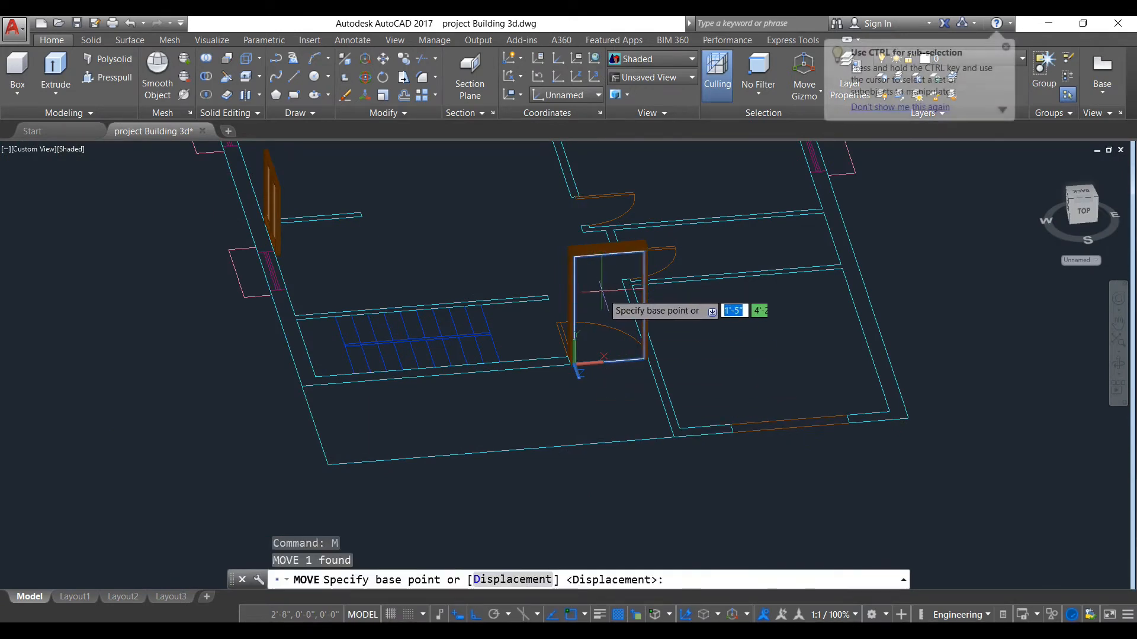
pyautogui.click(603, 296)
pyautogui.scroll(-5, 667, 526)
pyautogui.moveTo(667, 526); pyautogui.dragTo(662, 409, button='middle')
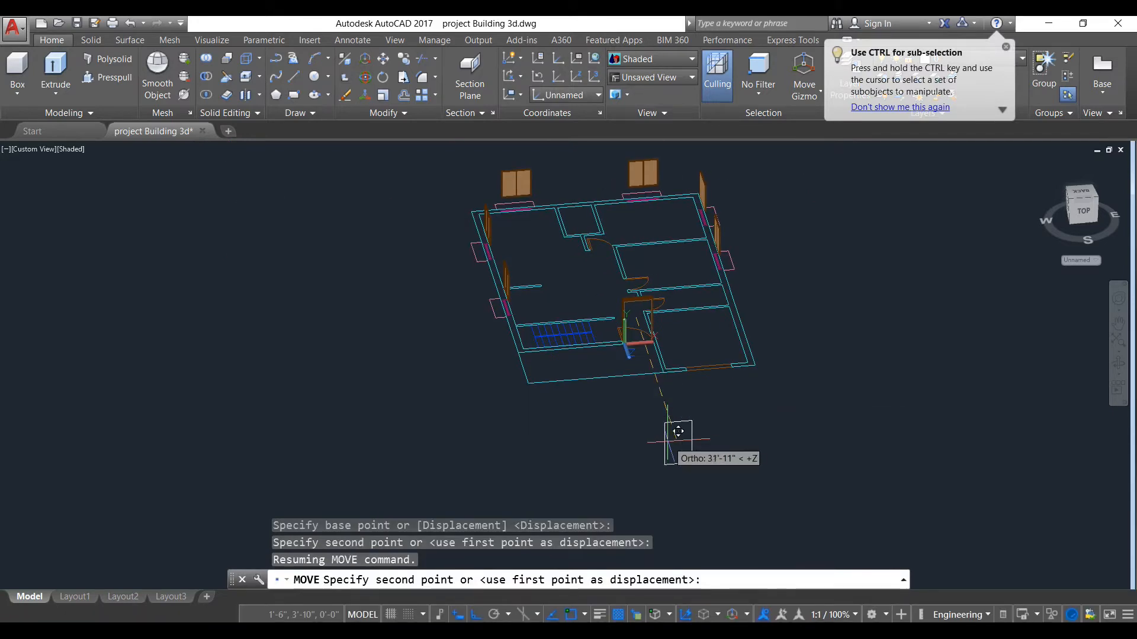
pyautogui.click(666, 451)
pyautogui.press('Escape')
pyautogui.scroll(3, 663, 468)
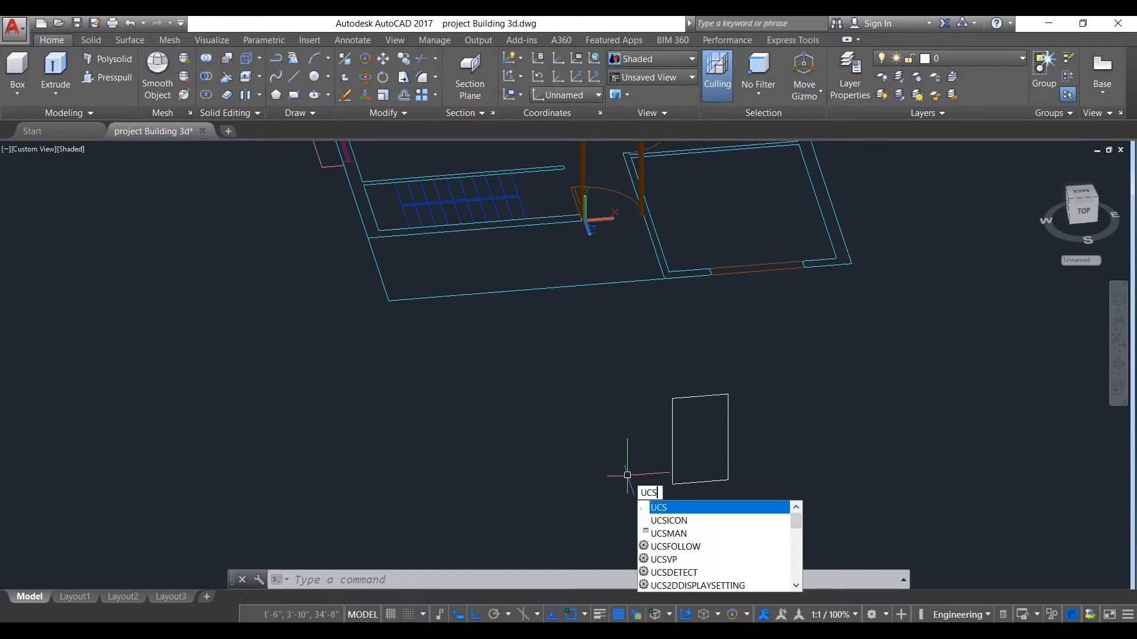
# Reset the UCS to World.
pyautogui.press('Return')
pyautogui.press('Return')
pyautogui.scroll(4, 714, 430)
pyautogui.moveTo(676, 464); pyautogui.dragTo(677, 421, button='middle')
pyautogui.scroll(-3, 695, 290)
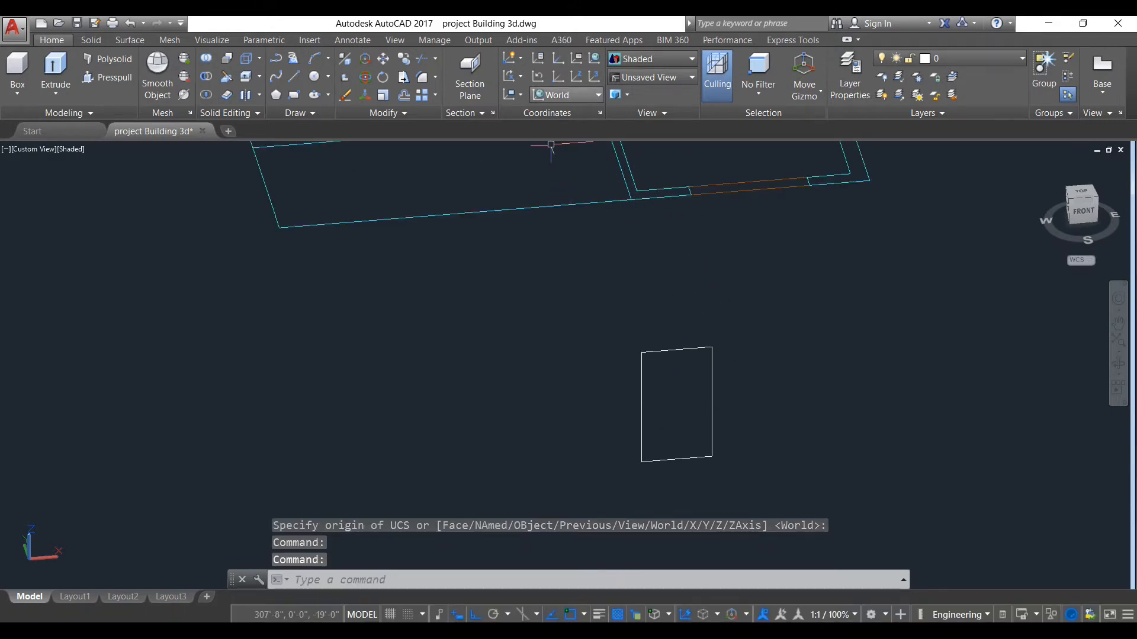
pyautogui.click(567, 95)
pyautogui.click(567, 112)
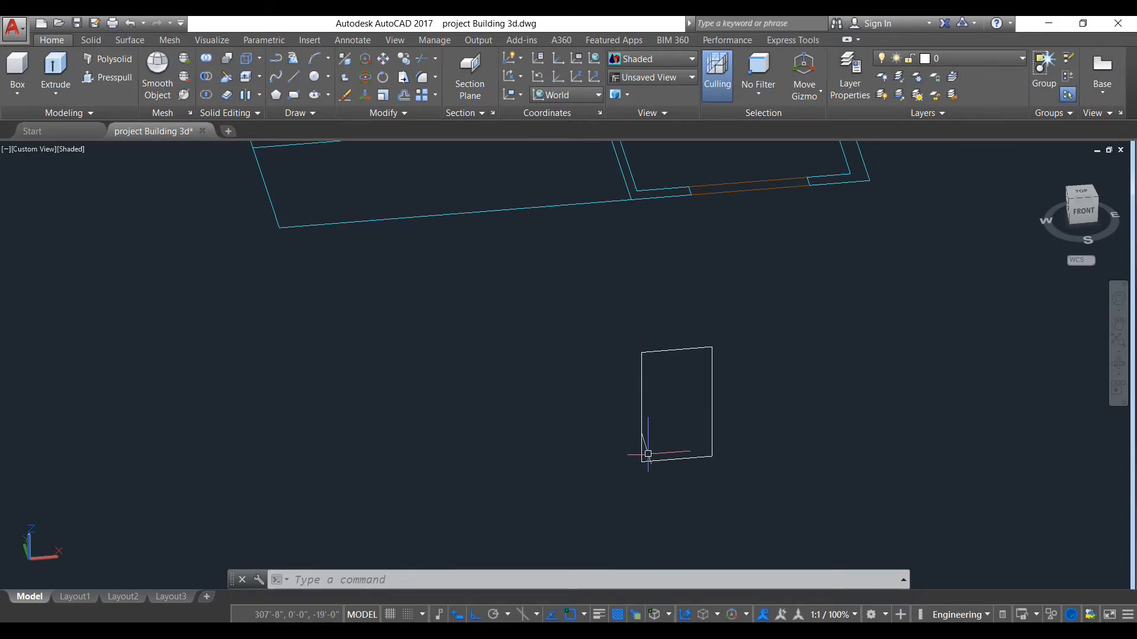
# Offset the rectangular door outline 3" inward.
pyautogui.scroll(2, 649, 409)
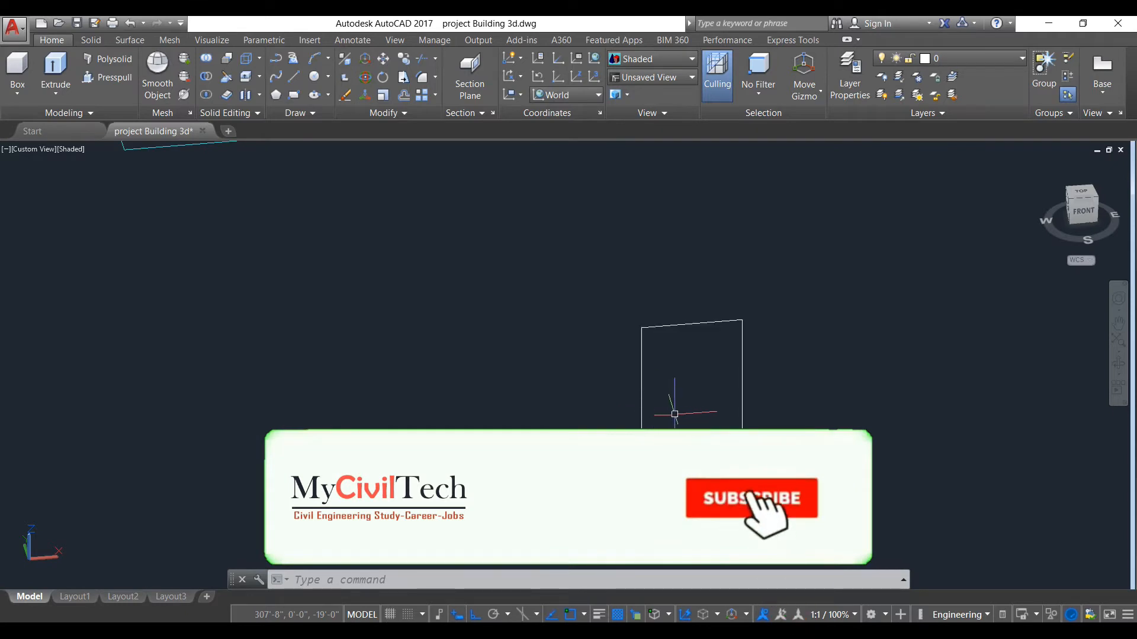
pyautogui.moveTo(672, 414); pyautogui.dragTo(665, 410, button='middle')
pyautogui.scroll(2, 629, 405)
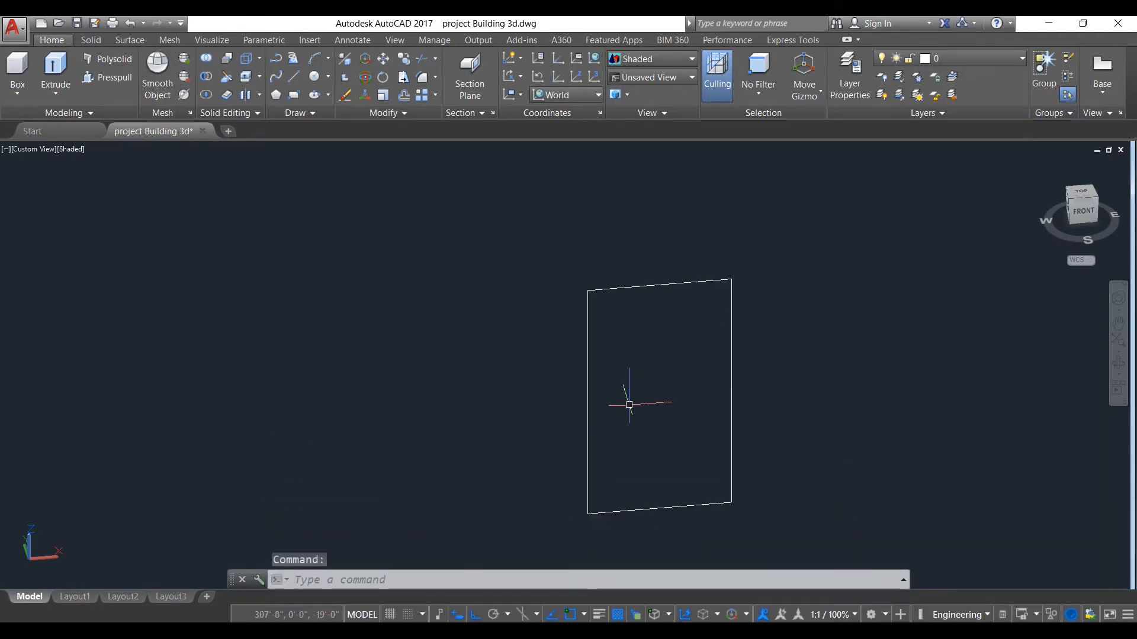
pyautogui.press('Return')
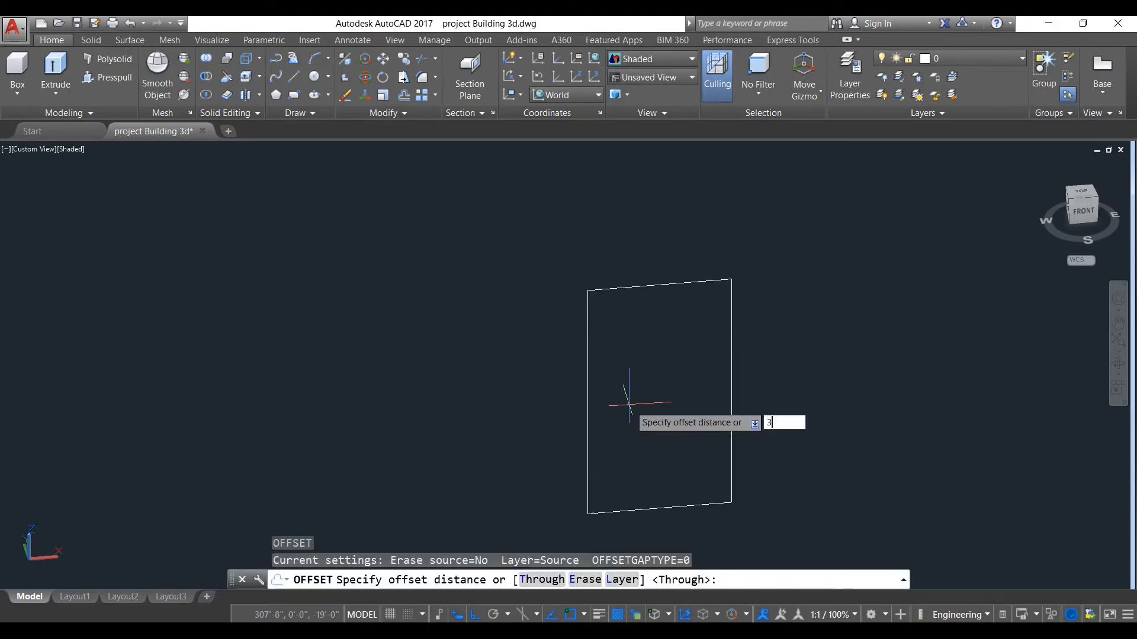
pyautogui.press('Return')
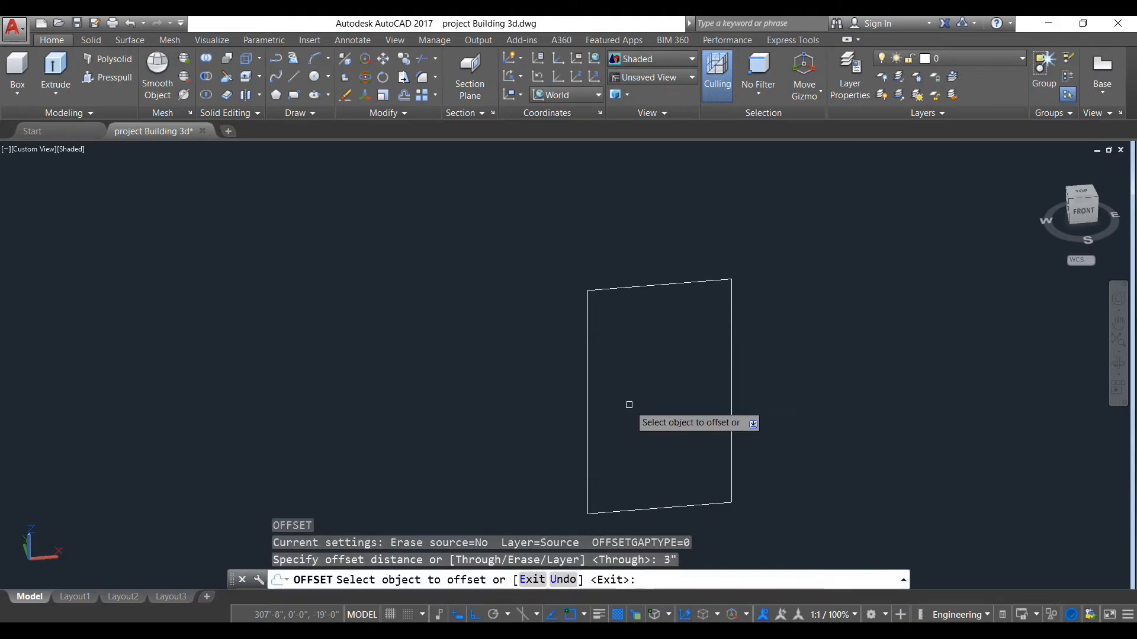
pyautogui.click(588, 408)
pyautogui.click(642, 418)
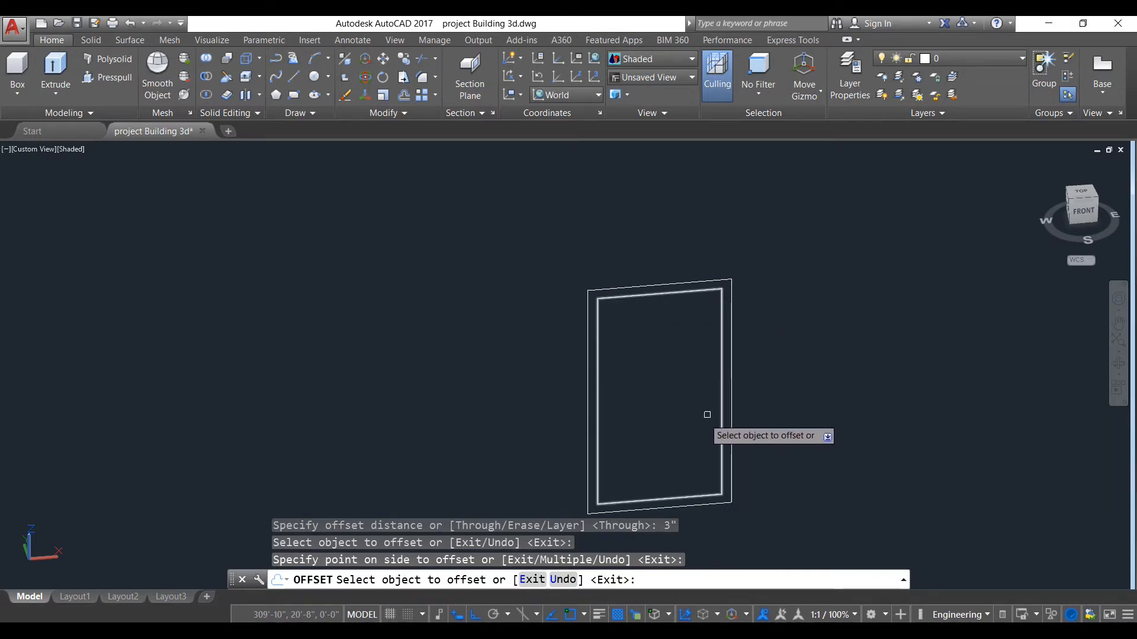
pyautogui.press('Escape')
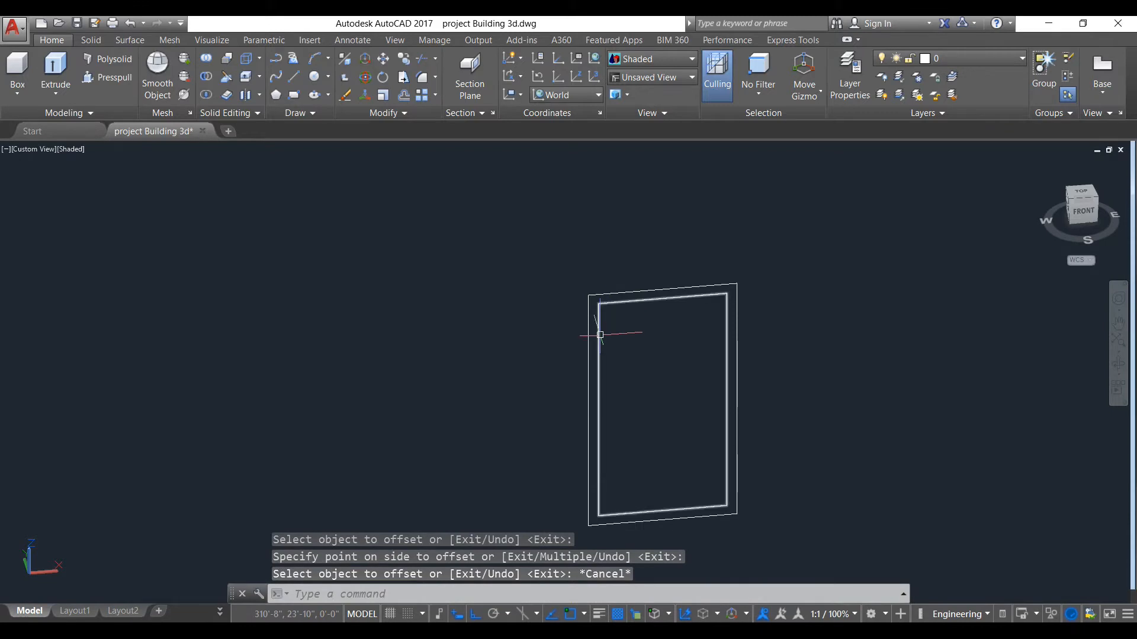
# Explode the inner rectangle of the door outline into separate lines.
pyautogui.click(599, 335)
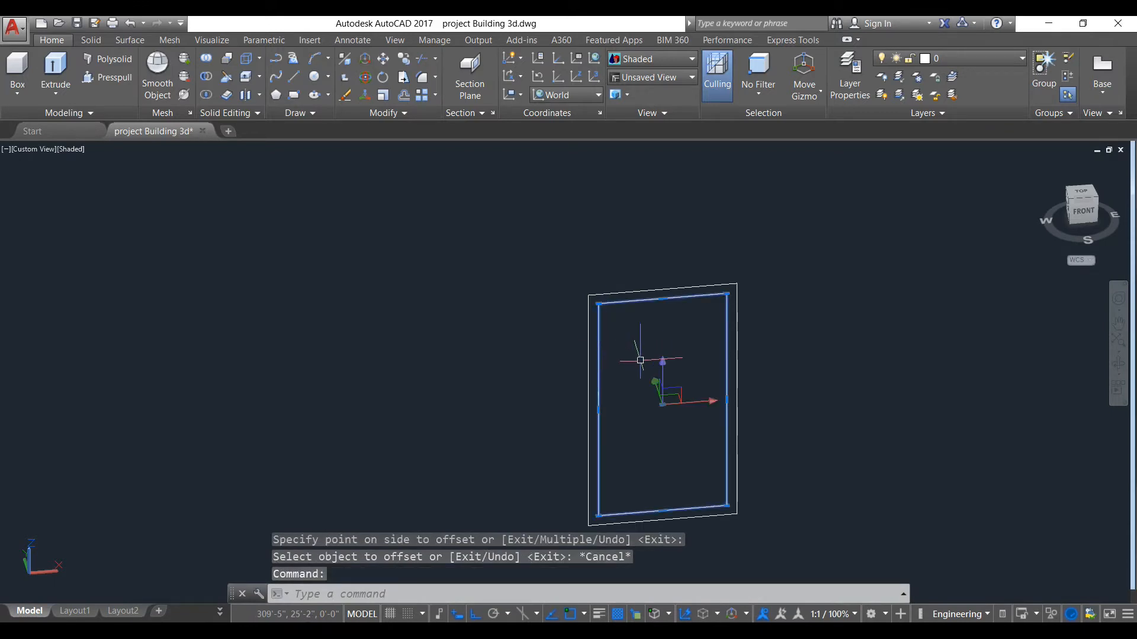
pyautogui.press('Escape')
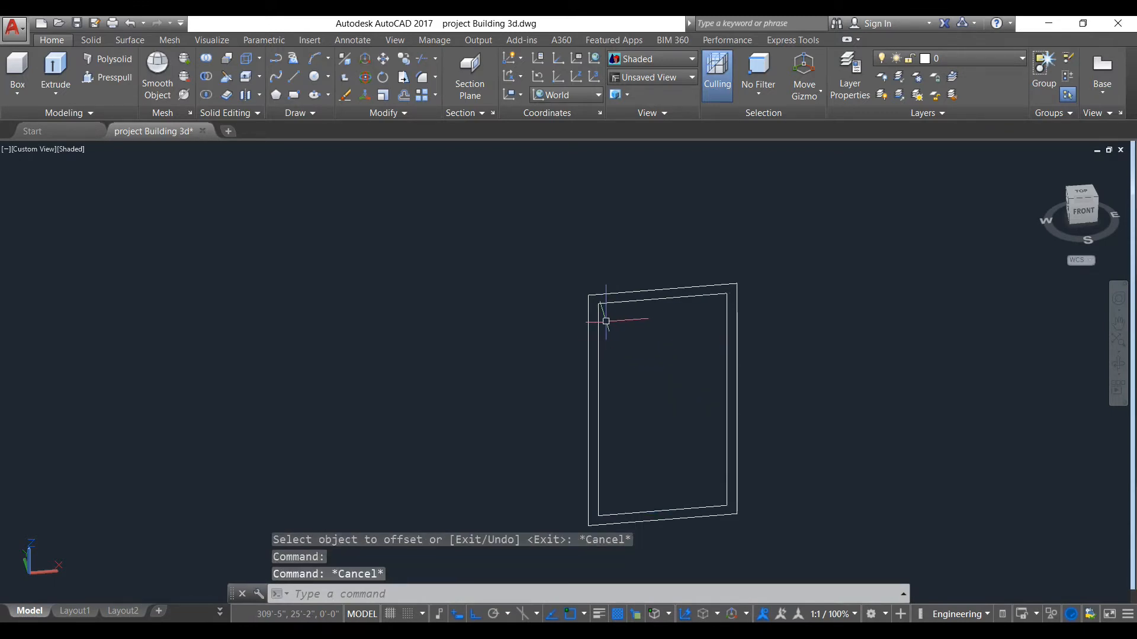
pyautogui.click(599, 324)
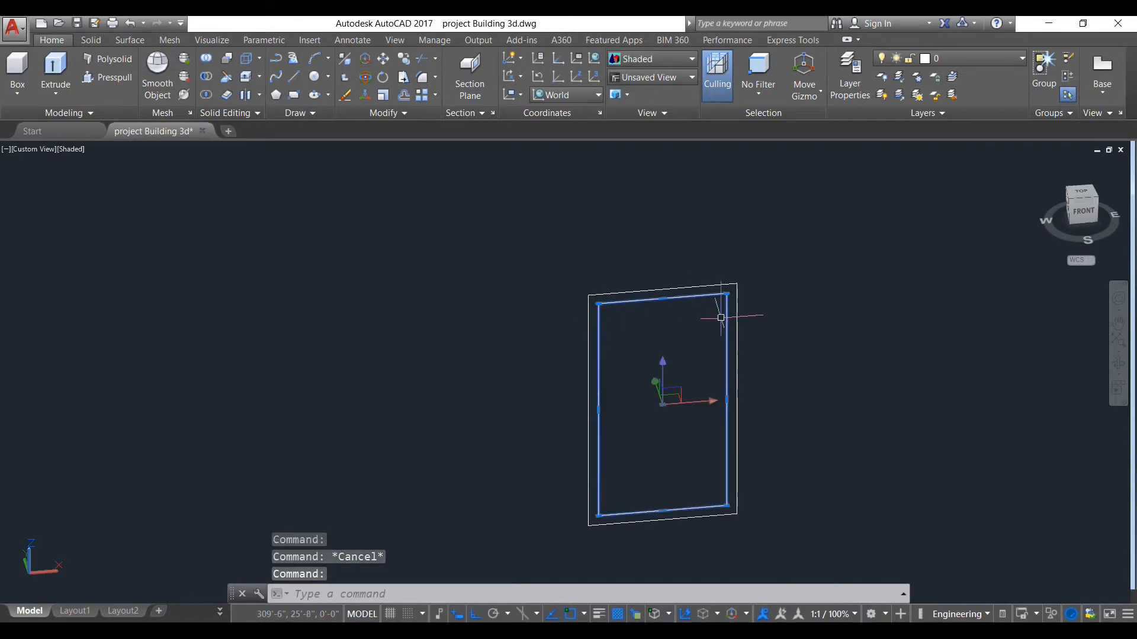
pyautogui.press('Escape')
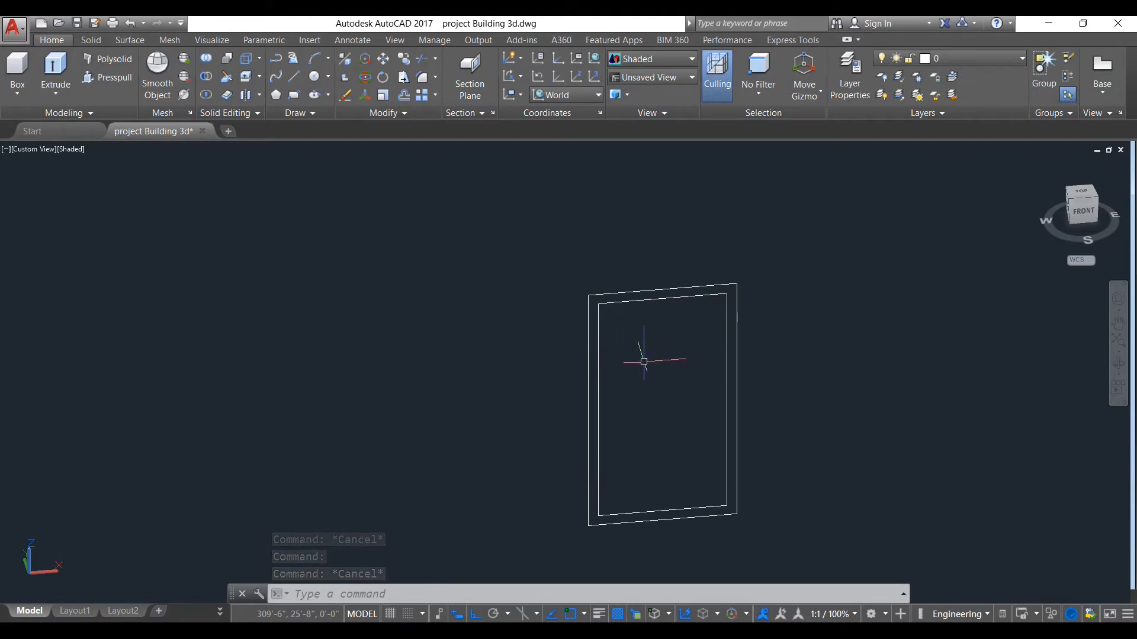
pyautogui.write('ex')
pyautogui.press('Down')
pyautogui.press('Down')
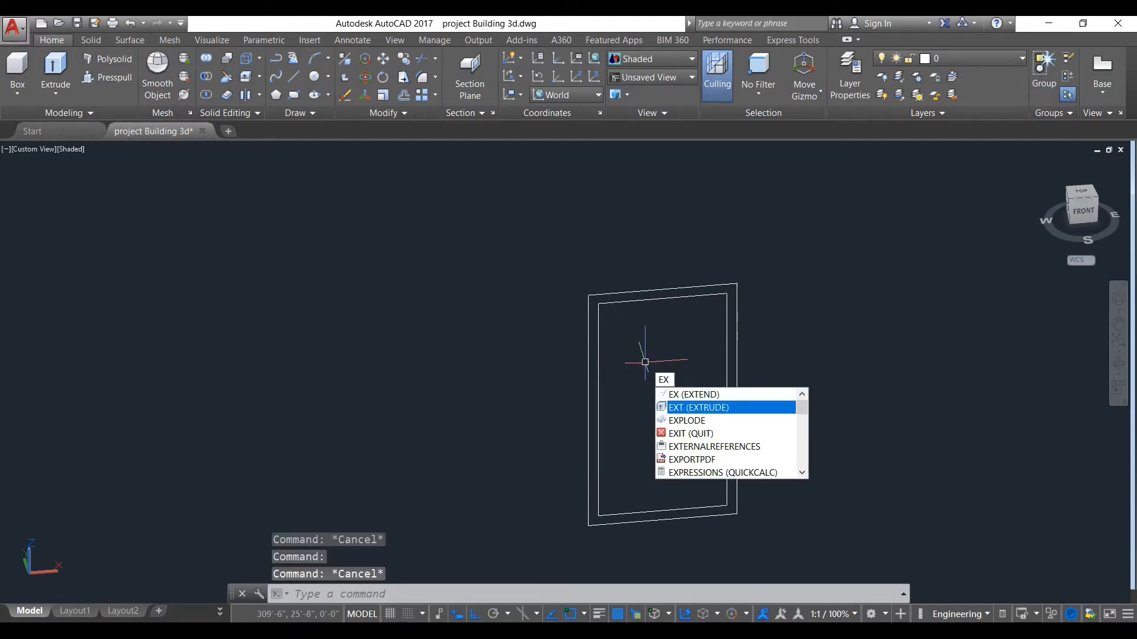
pyautogui.press('Return')
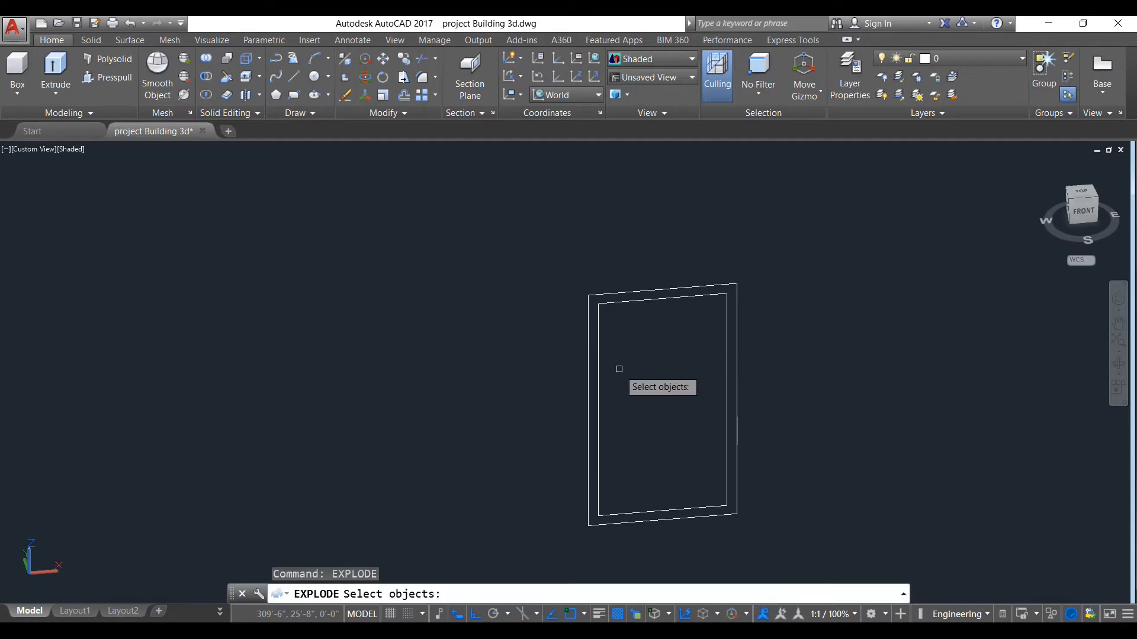
pyautogui.click(601, 357)
pyautogui.press('Return')
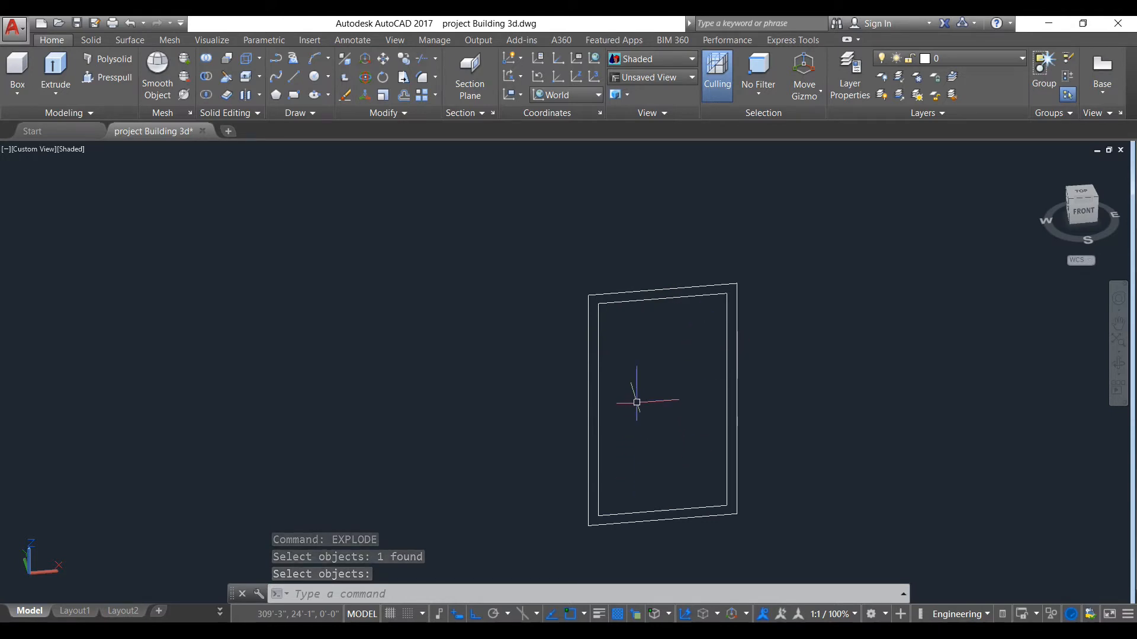
# Offset the top line of the inner door rectangle 2' downward.
pyautogui.write('o')
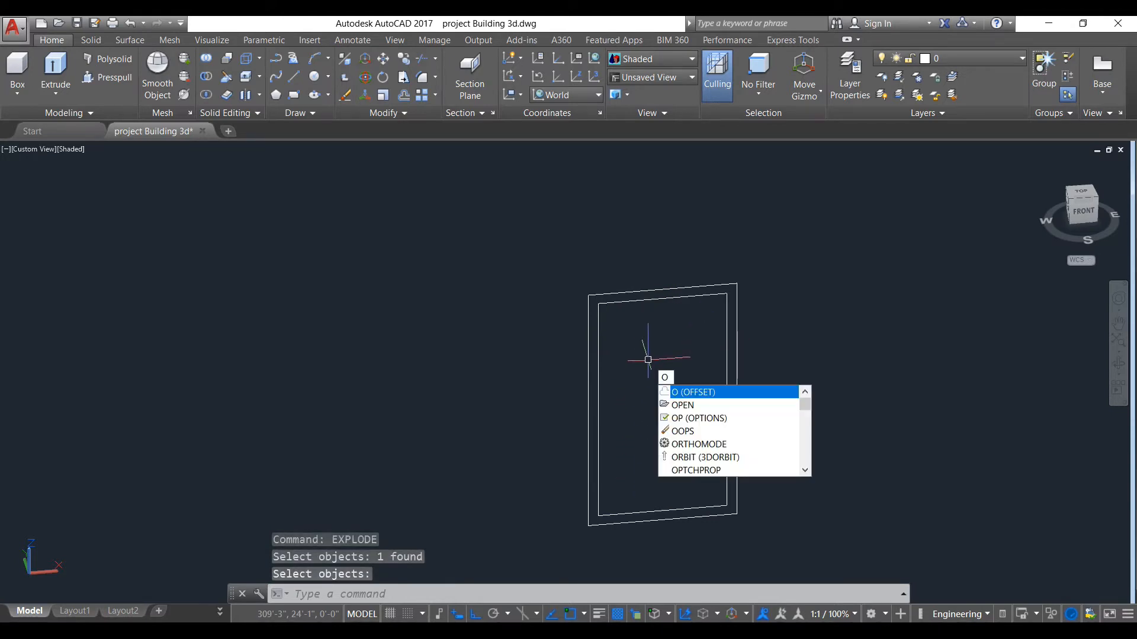
pyautogui.press('Return')
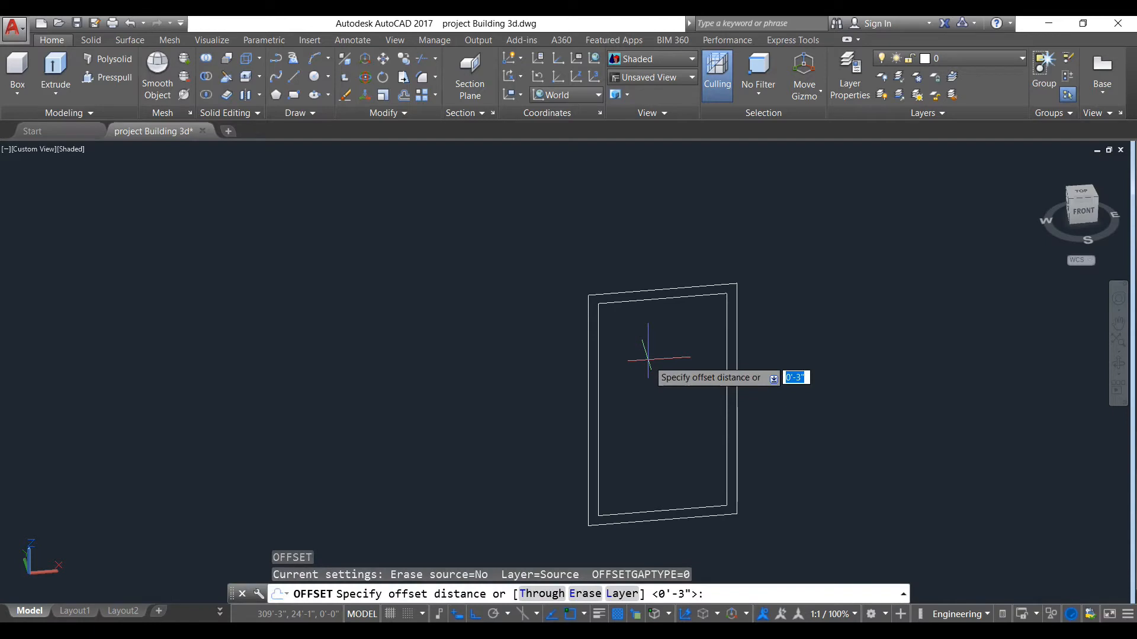
pyautogui.write("2'")
pyautogui.press('Return')
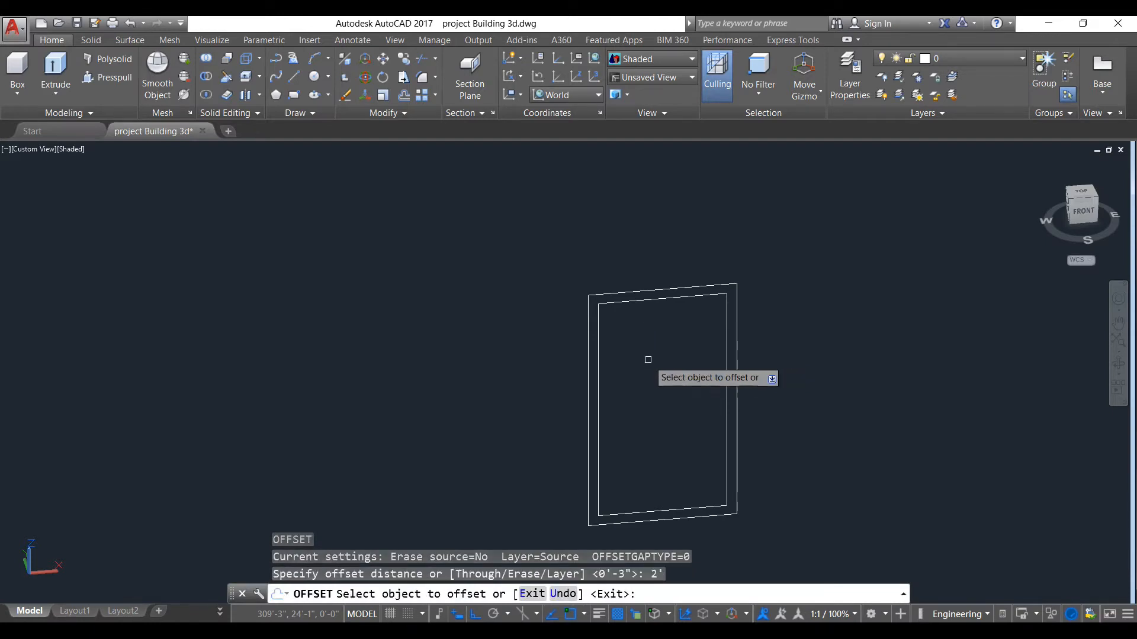
pyautogui.click(678, 287)
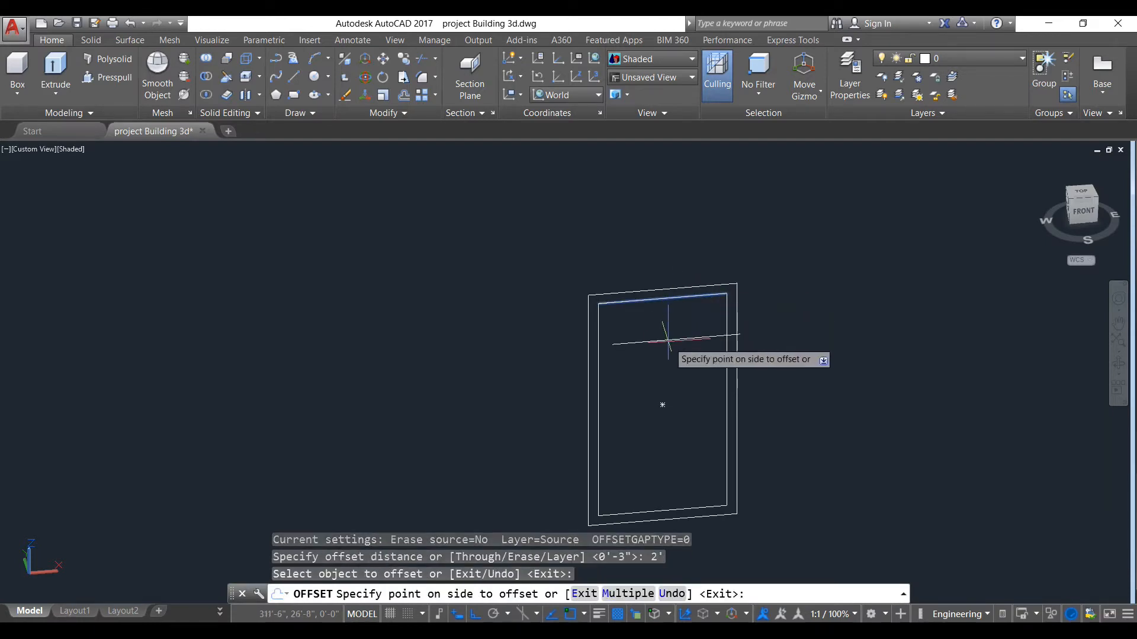
pyautogui.scroll(2, 655, 337)
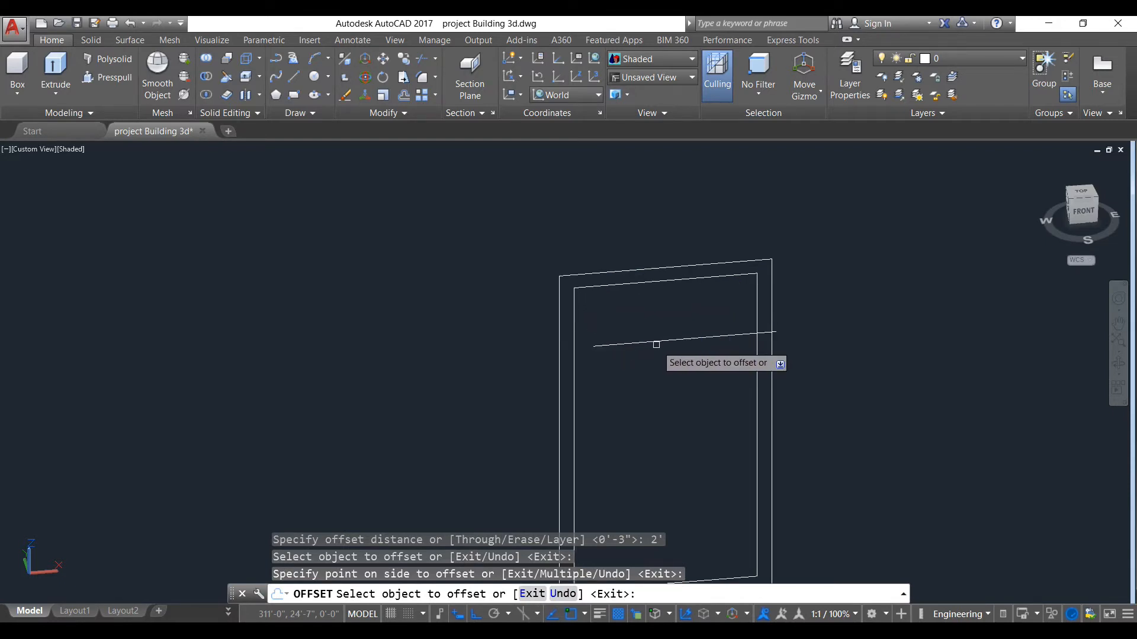
pyautogui.press('Escape')
pyautogui.scroll(-2, 665, 347)
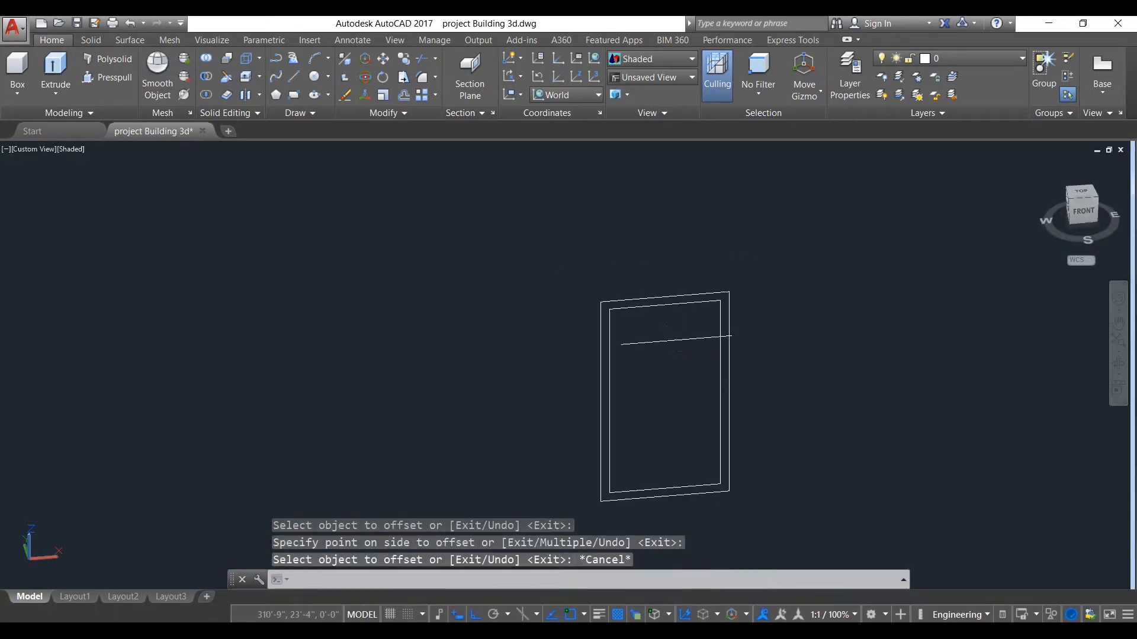
# Erase the misplaced offset line inside the door outline.
pyautogui.click(661, 319)
pyautogui.write('E')
pyautogui.press('Return')
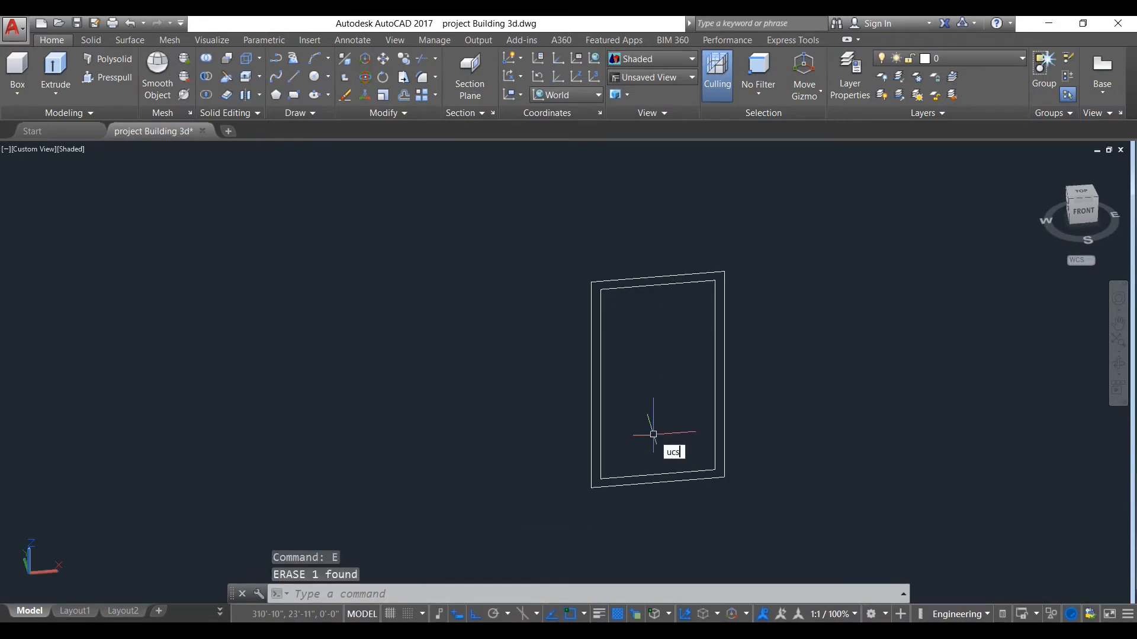
# Align the UCS to the door face with three points: origin at its lower-left corner, X along the bottom edge, Y up the left edge.
pyautogui.write('ucs')
pyautogui.press('Return')
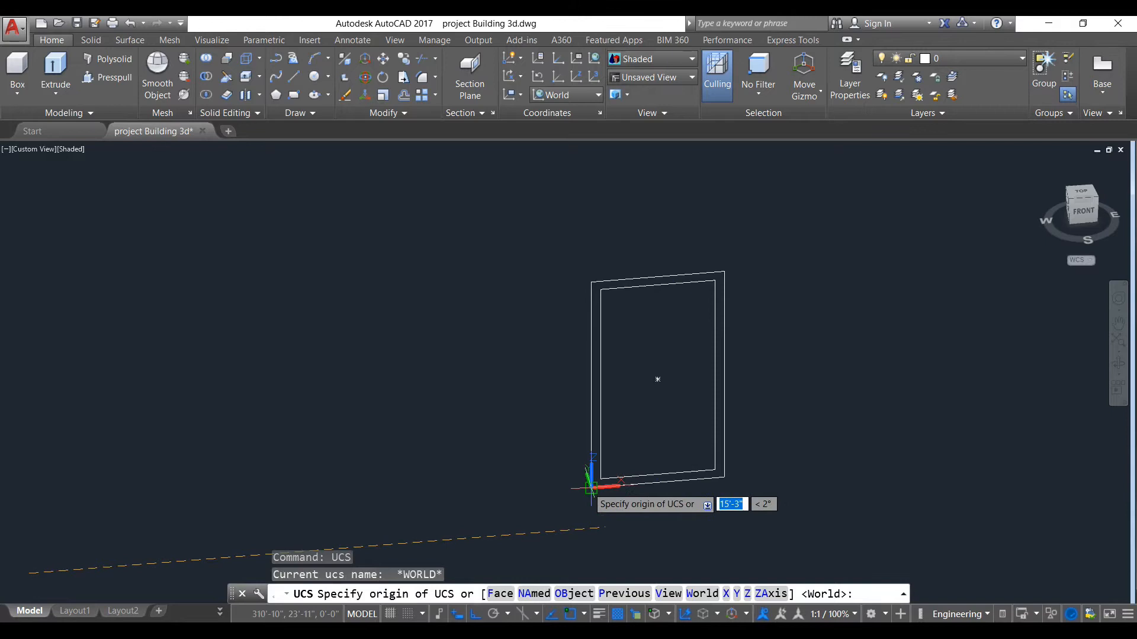
pyautogui.click(592, 488)
pyautogui.click(723, 477)
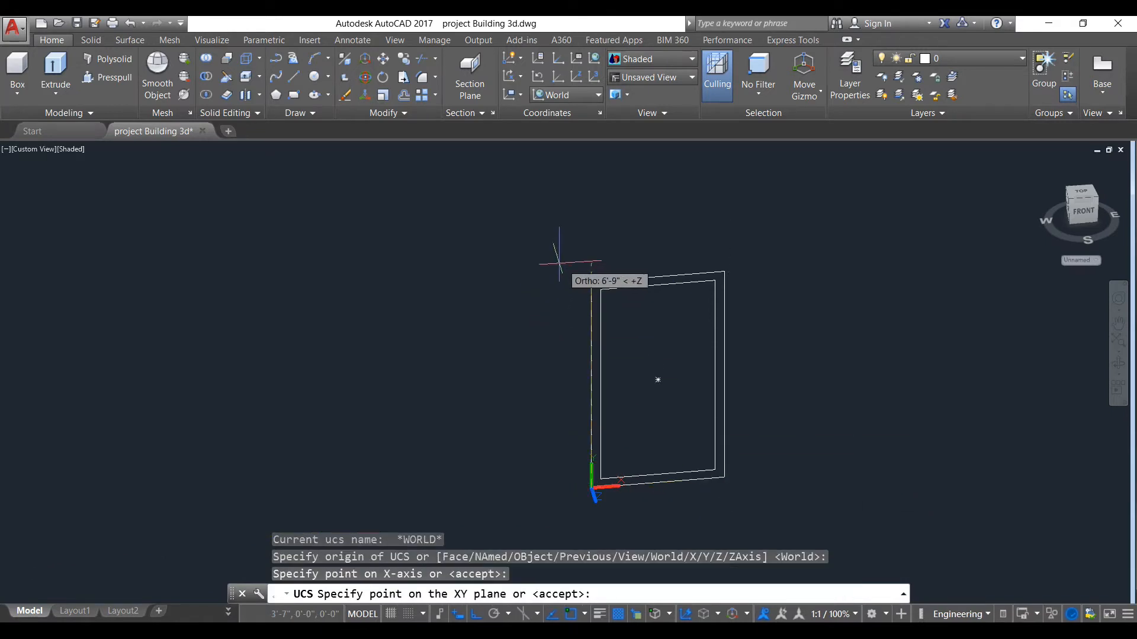
pyautogui.click(591, 282)
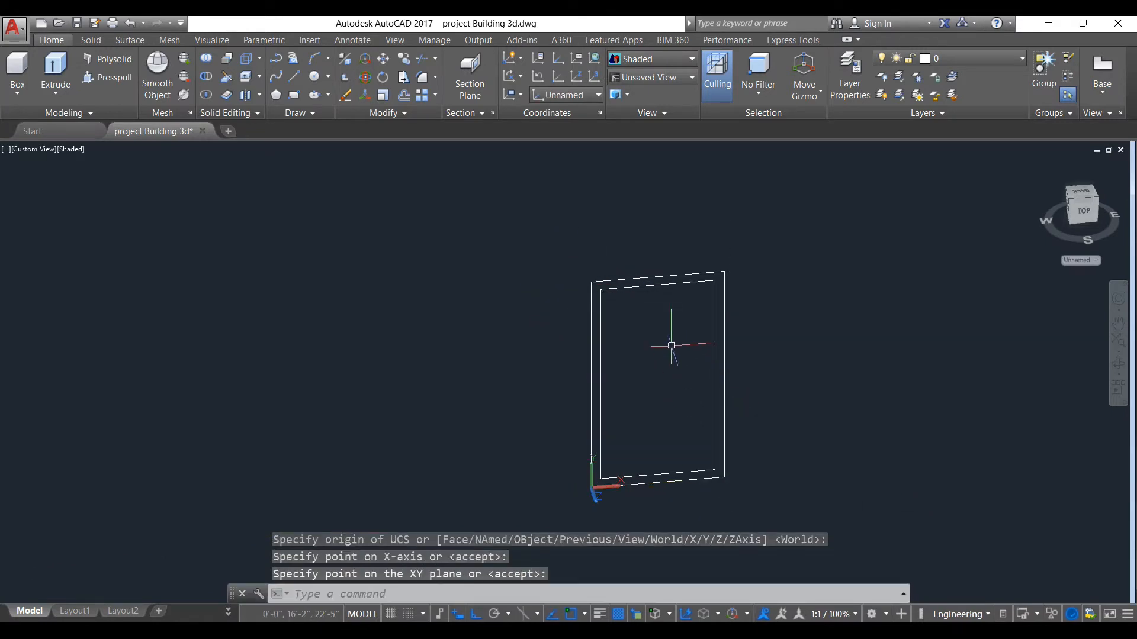
# Offset the inner rectangle's top line 2' downward, and the resulting crossline another 1' downward.
pyautogui.press('Return')
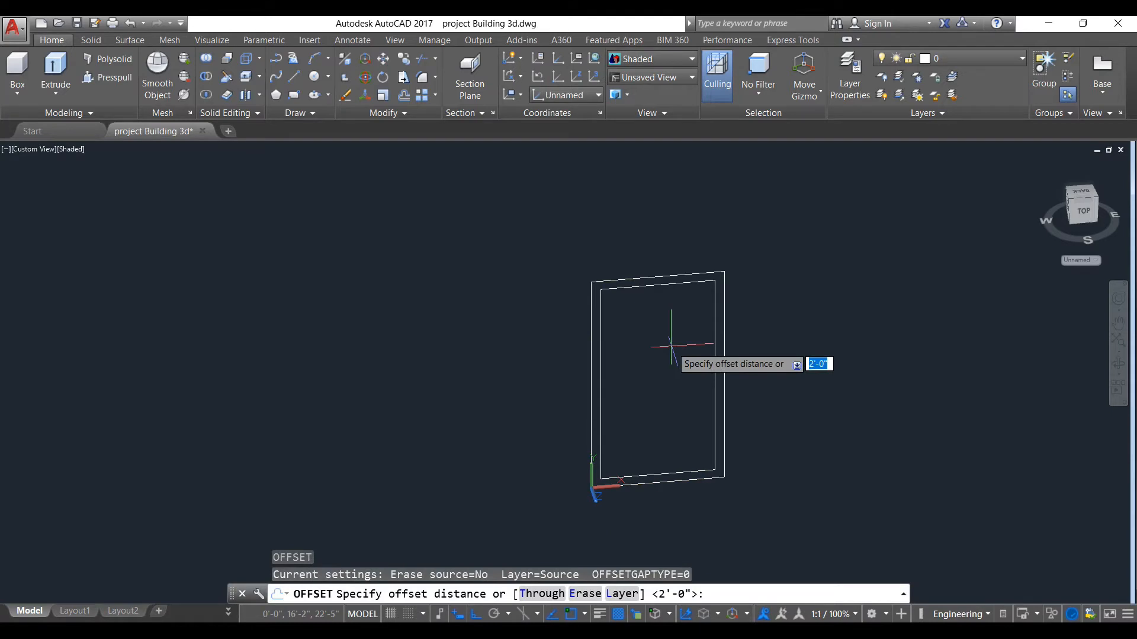
pyautogui.write("2'")
pyautogui.press('Return')
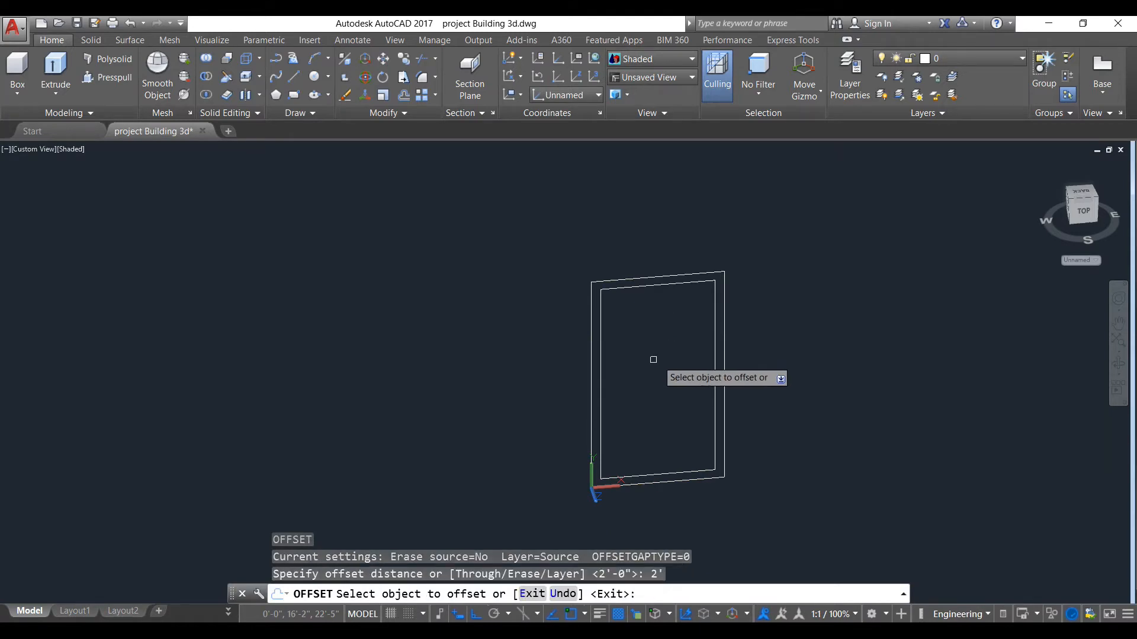
pyautogui.click(627, 287)
pyautogui.click(646, 336)
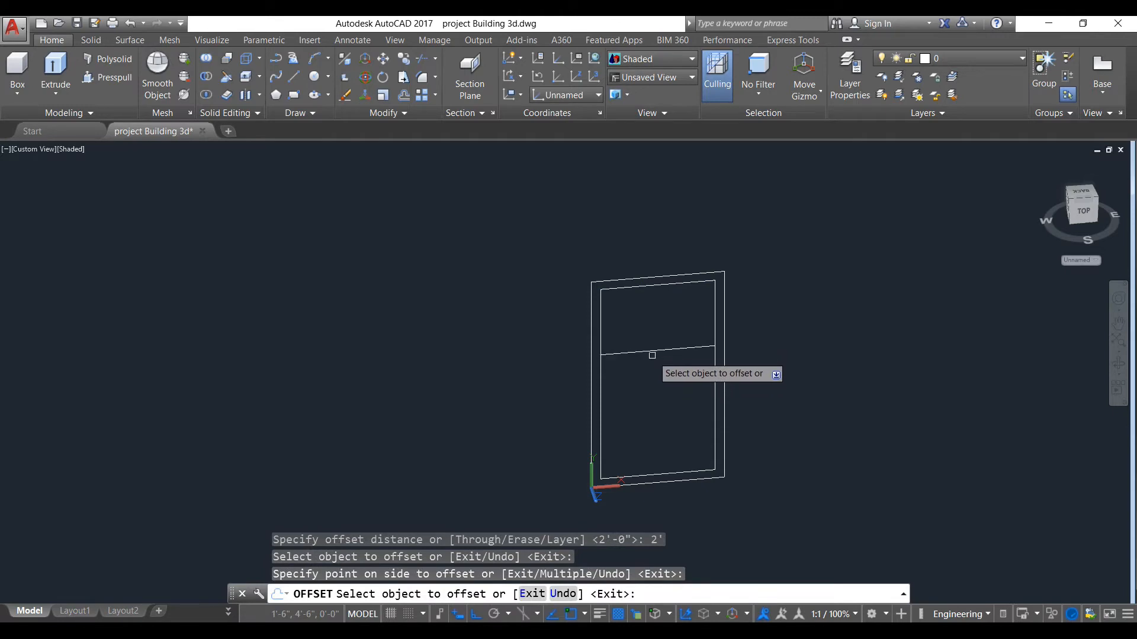
pyautogui.click(654, 350)
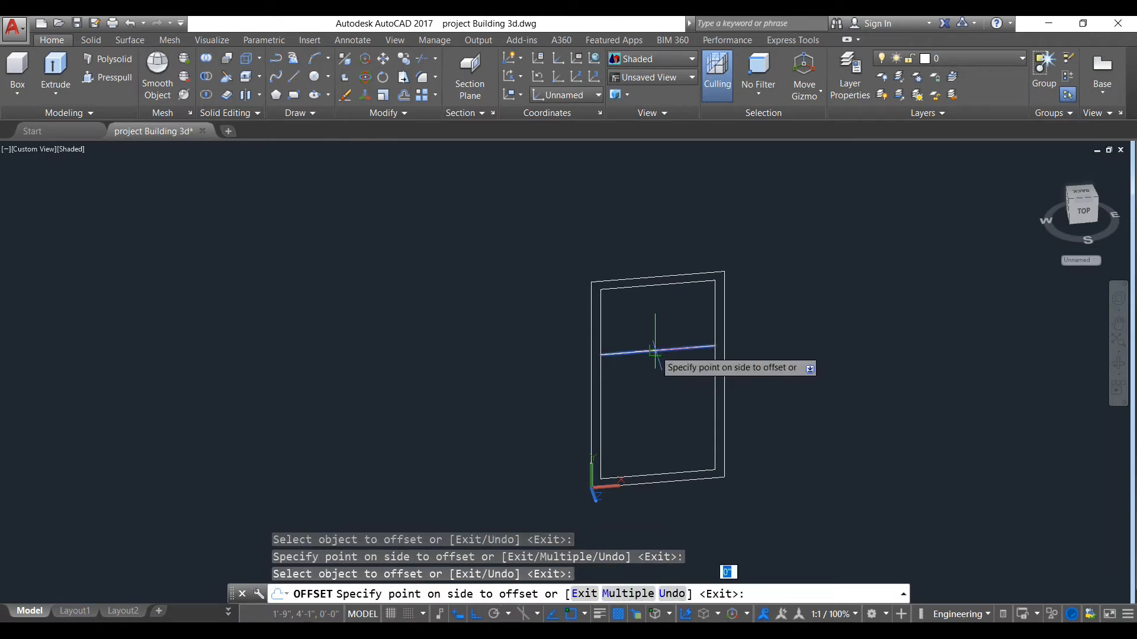
pyautogui.click(649, 387)
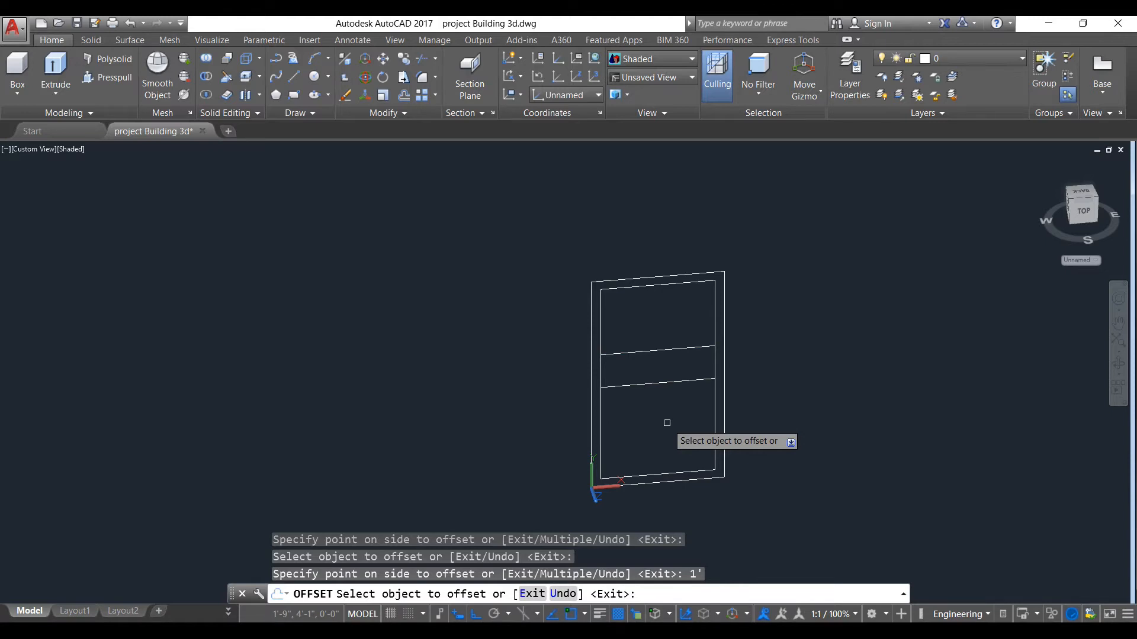
# Offset the left line of the inner door rectangle 3" inward.
pyautogui.click(603, 321)
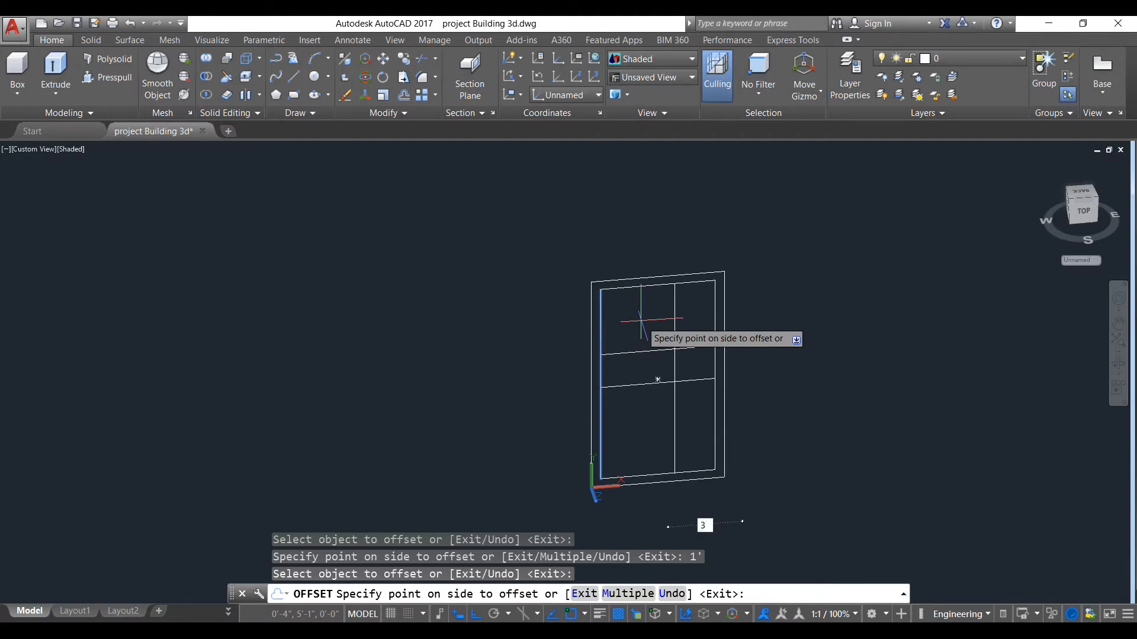
pyautogui.write('3"')
pyautogui.press('Return')
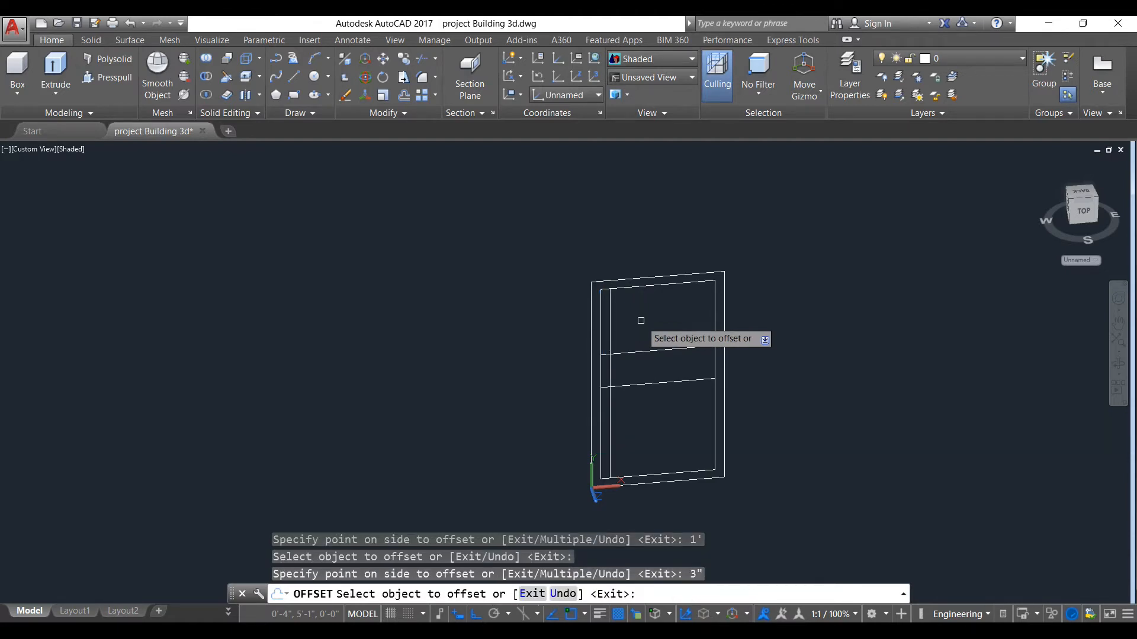
pyautogui.click(648, 286)
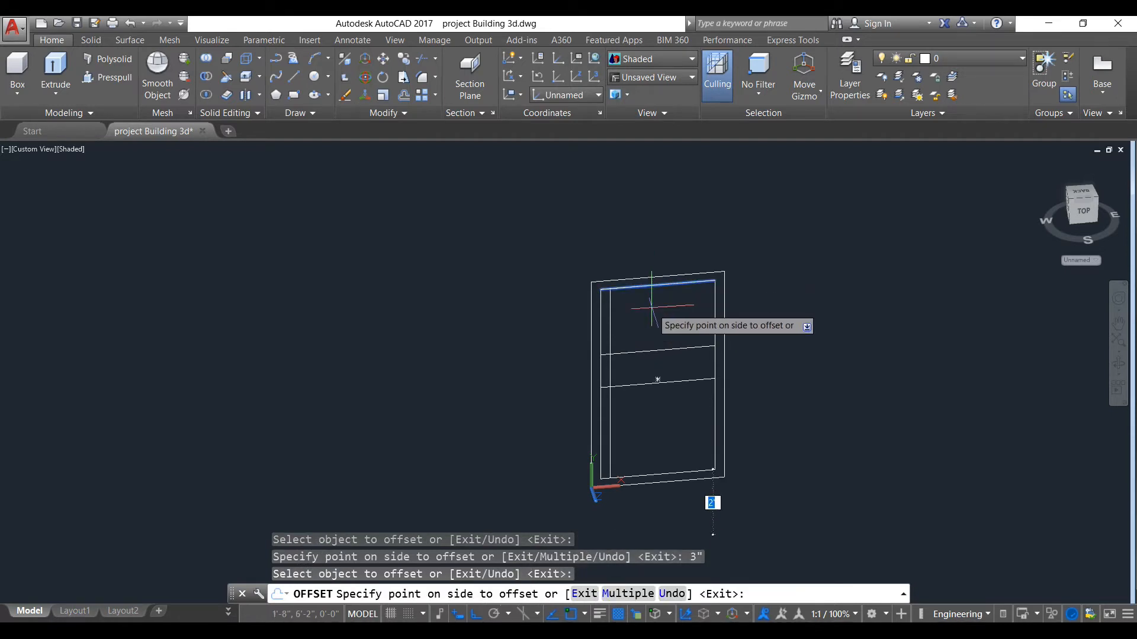
pyautogui.press('Escape')
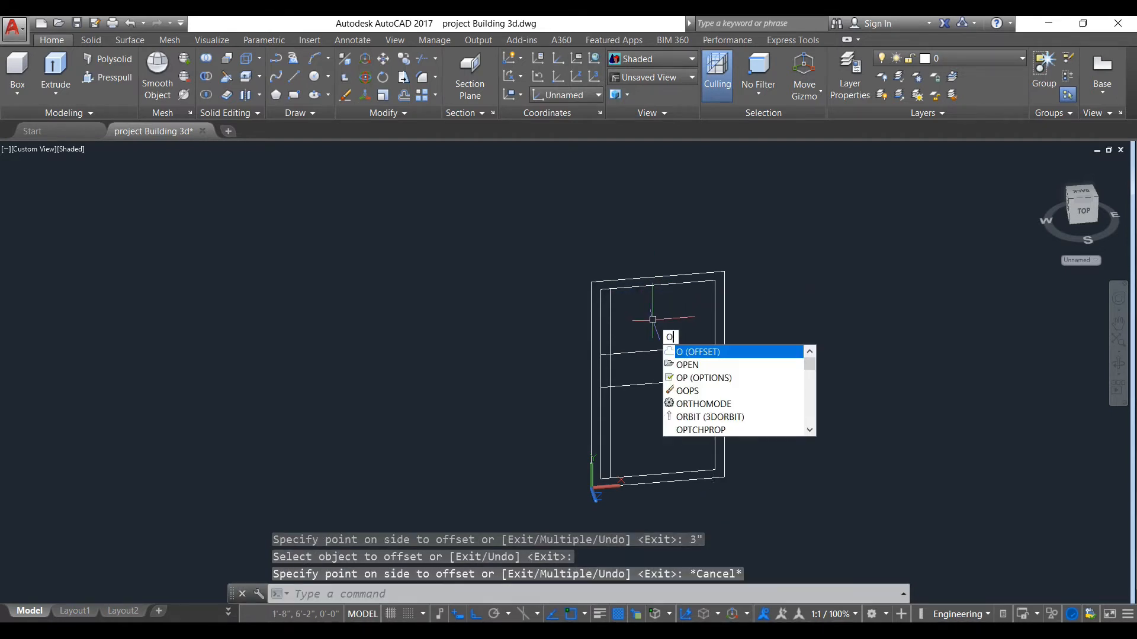
# Offset the top, right and bottom lines of the inner door rectangle 3" inward.
pyautogui.press('Return')
pyautogui.press('Return')
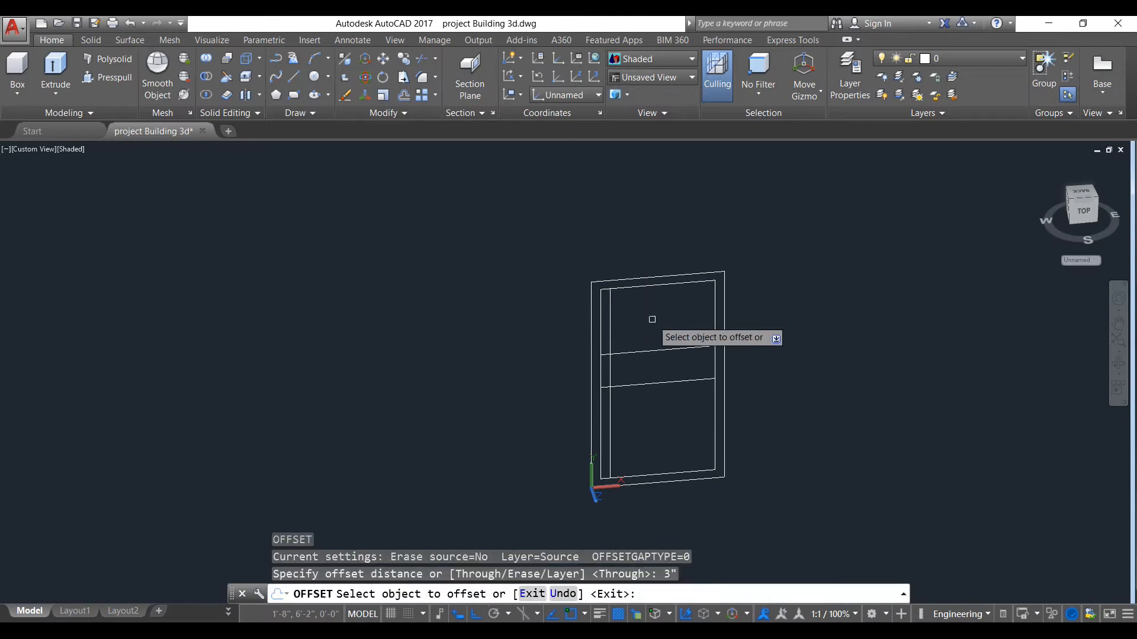
pyautogui.click(653, 287)
pyautogui.click(658, 290)
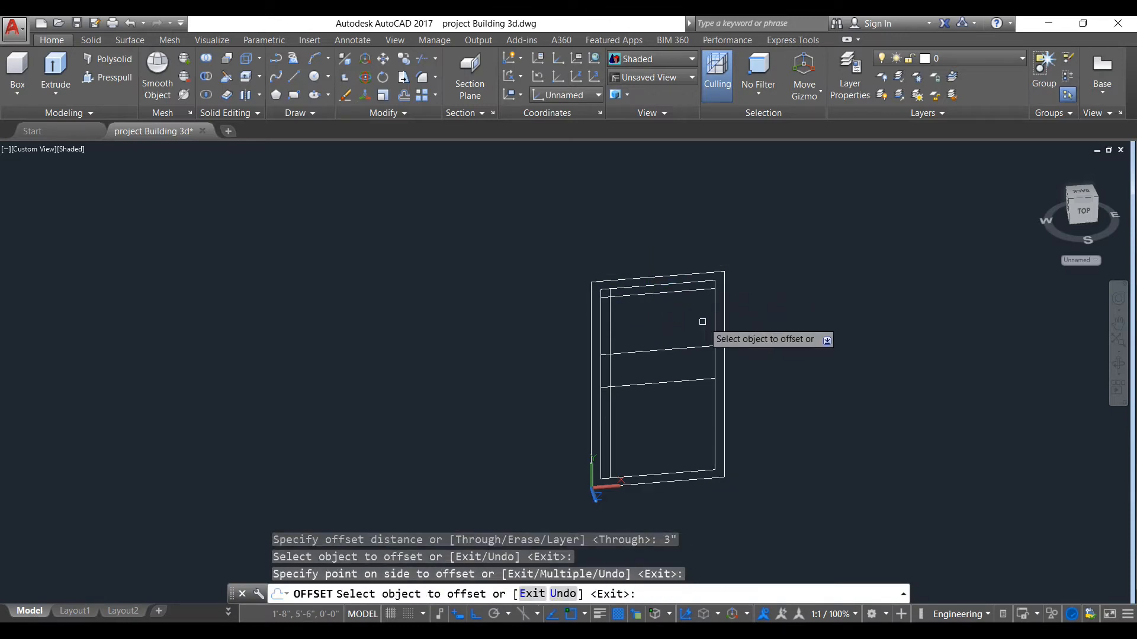
pyautogui.click(715, 308)
pyautogui.click(690, 320)
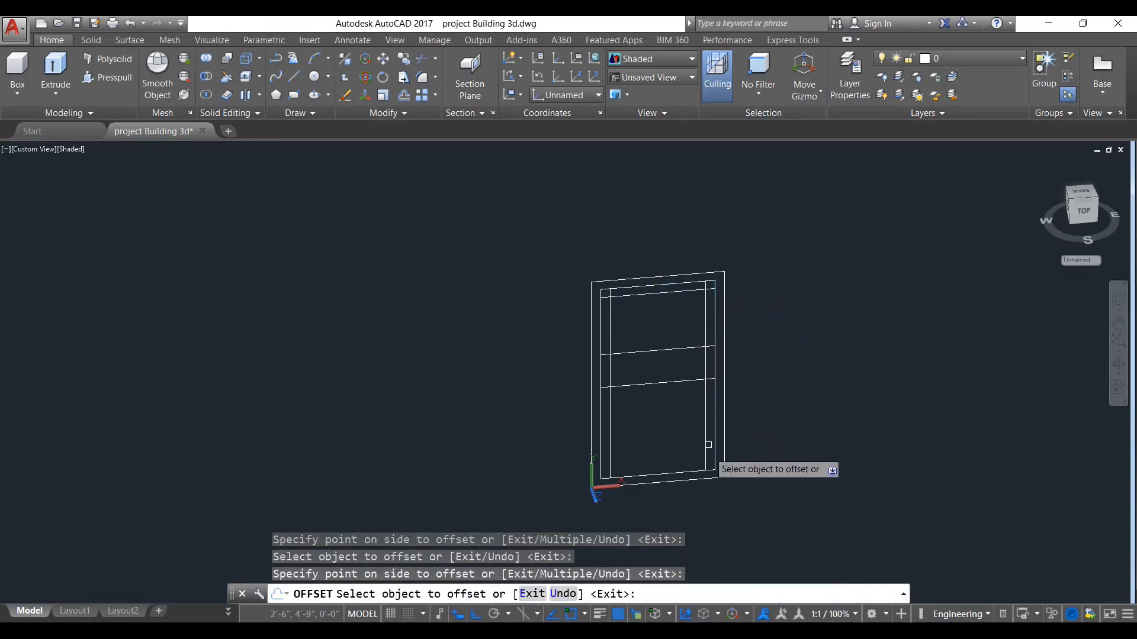
pyautogui.click(680, 473)
pyautogui.click(664, 431)
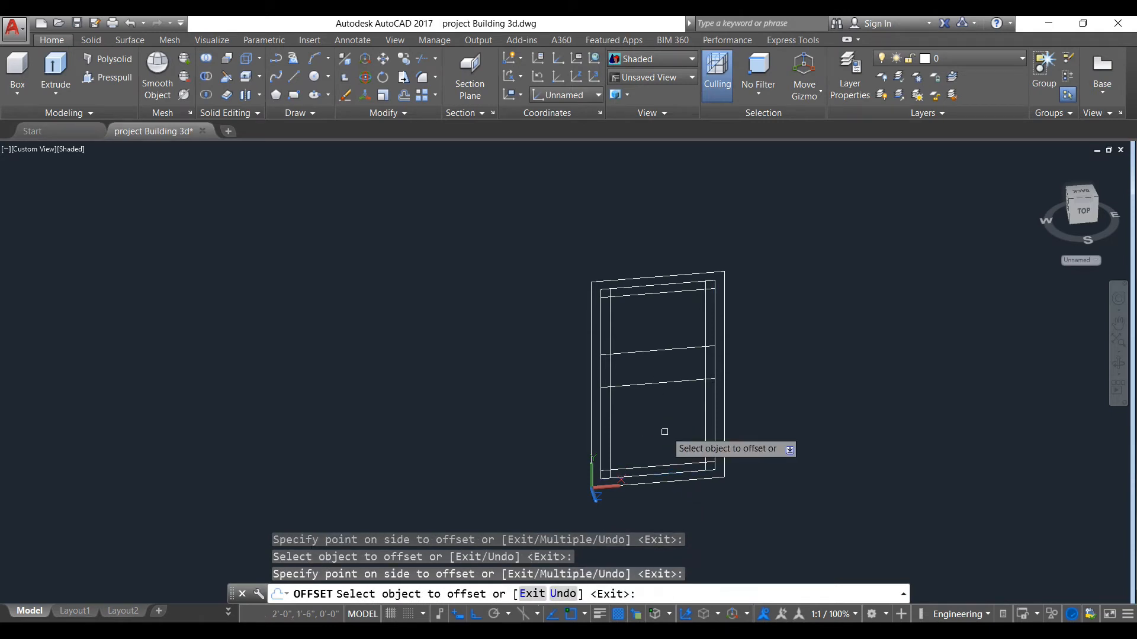
# Offset the lower crossline 3" downward and the upper crossline 3" upward to form the door's rails.
pyautogui.click(663, 382)
pyautogui.click(663, 392)
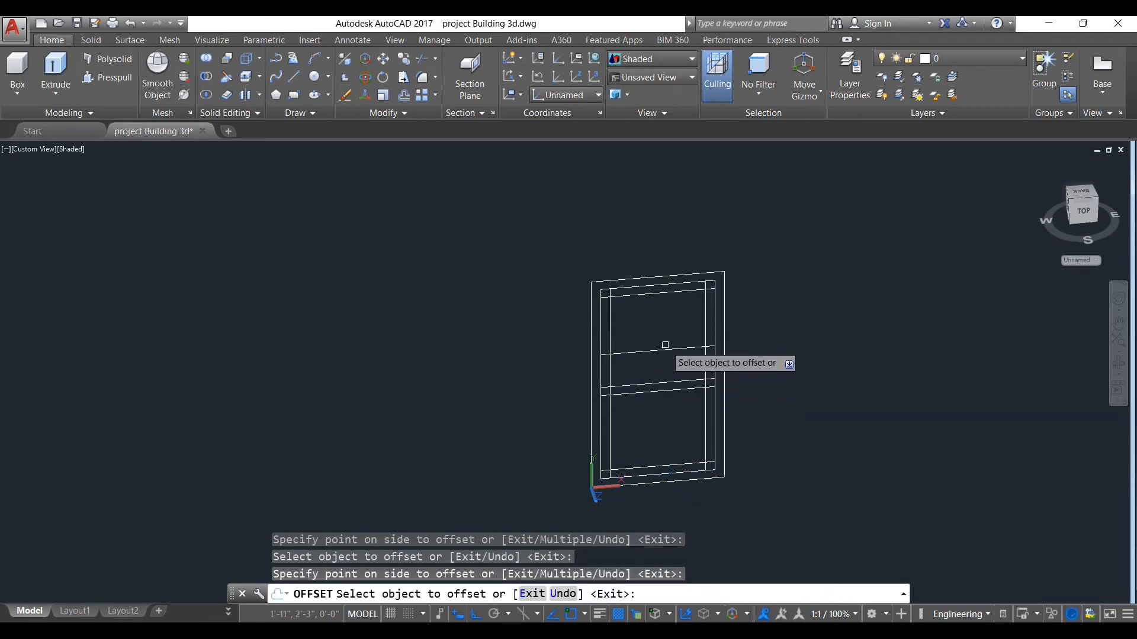
pyautogui.click(664, 350)
pyautogui.click(666, 334)
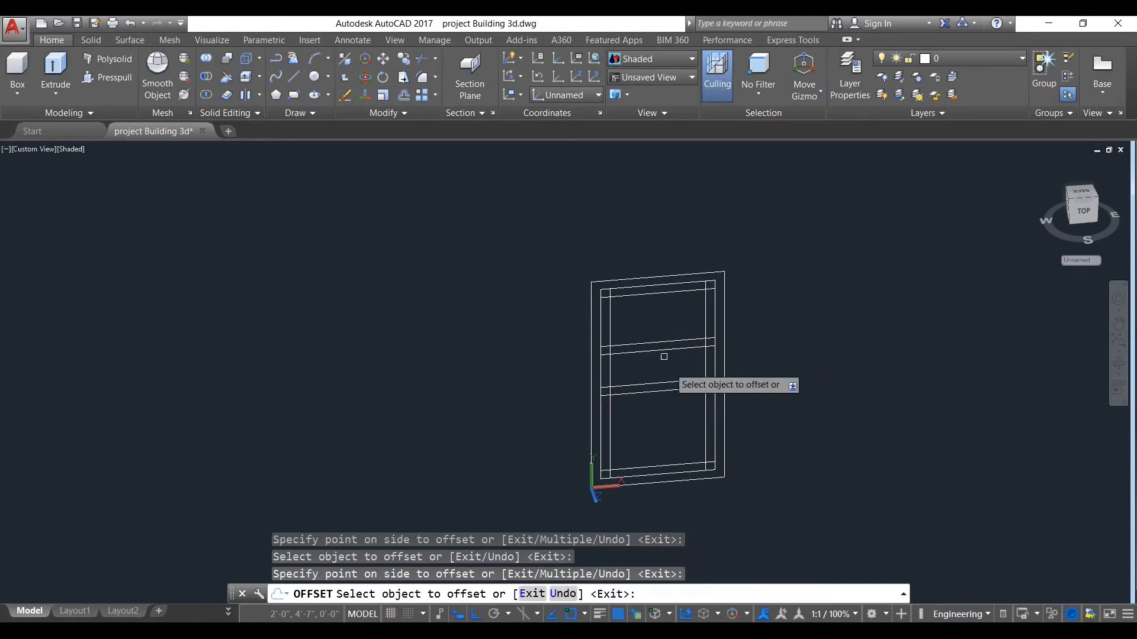
pyautogui.press('Escape')
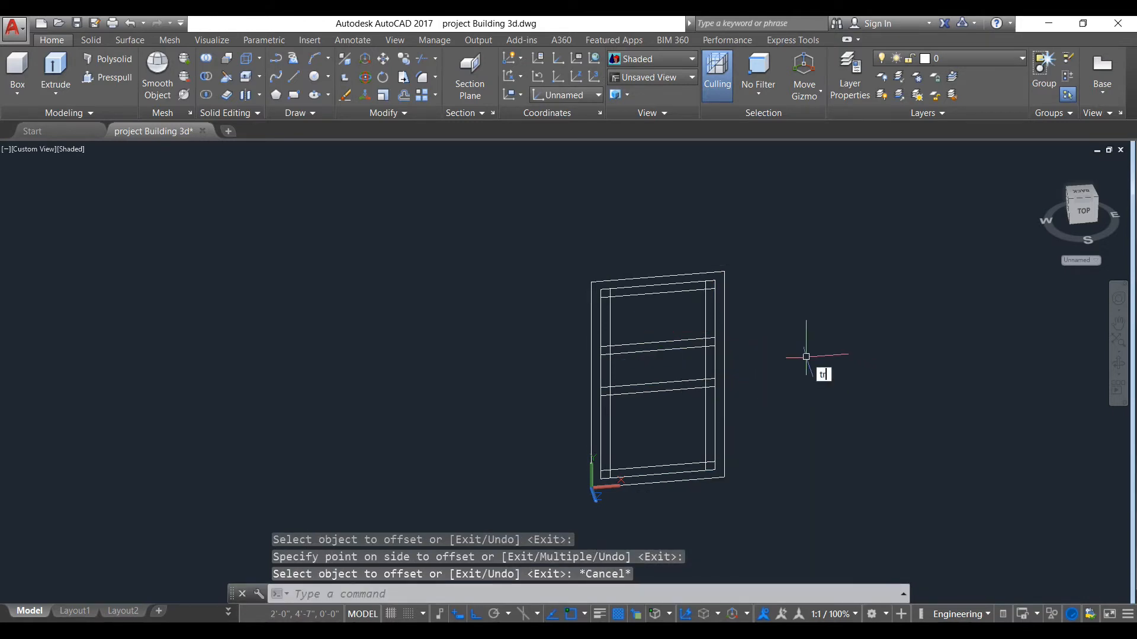
# Trim the overhanging line ends at the corners of the door's top panel to leave a clean rectangle.
pyautogui.write('tr')
pyautogui.press('Return')
pyautogui.press('Return')
pyautogui.scroll(4, 717, 303)
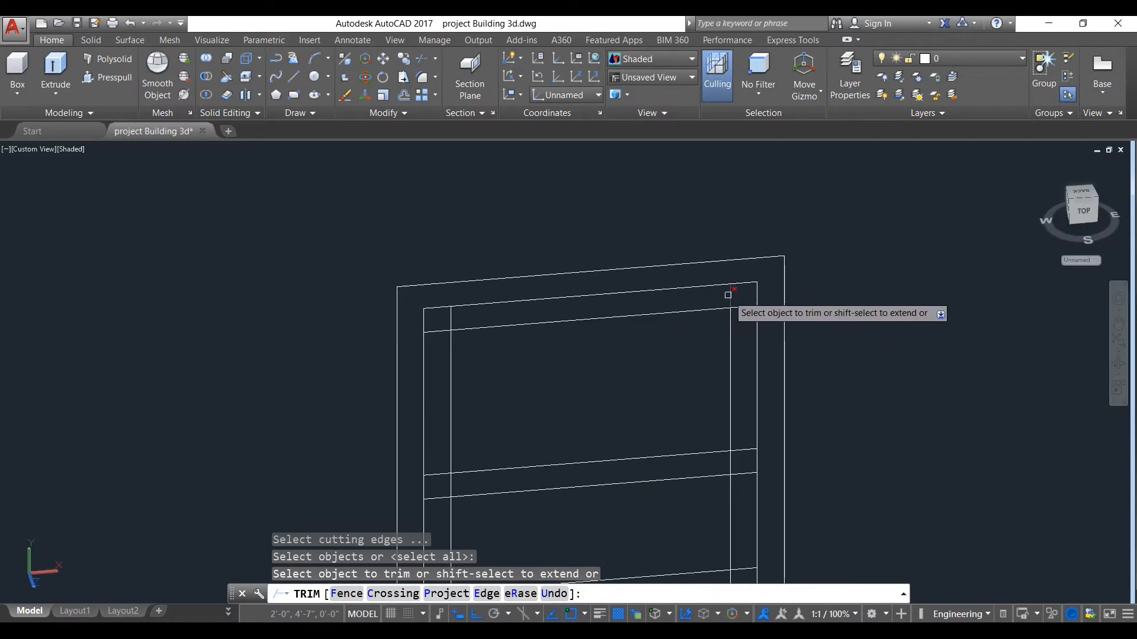
pyautogui.click(737, 306)
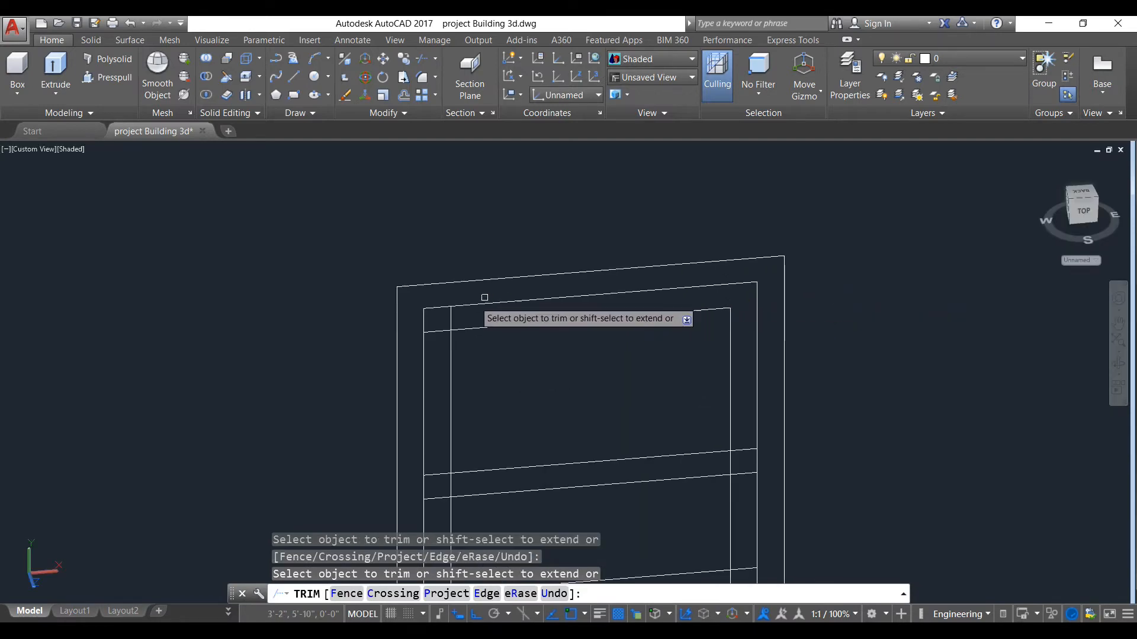
pyautogui.click(451, 311)
pyautogui.click(435, 332)
pyautogui.scroll(-4, 496, 419)
pyautogui.moveTo(497, 419); pyautogui.dragTo(506, 349, button='middle')
pyautogui.scroll(3, 486, 402)
pyautogui.click(456, 376)
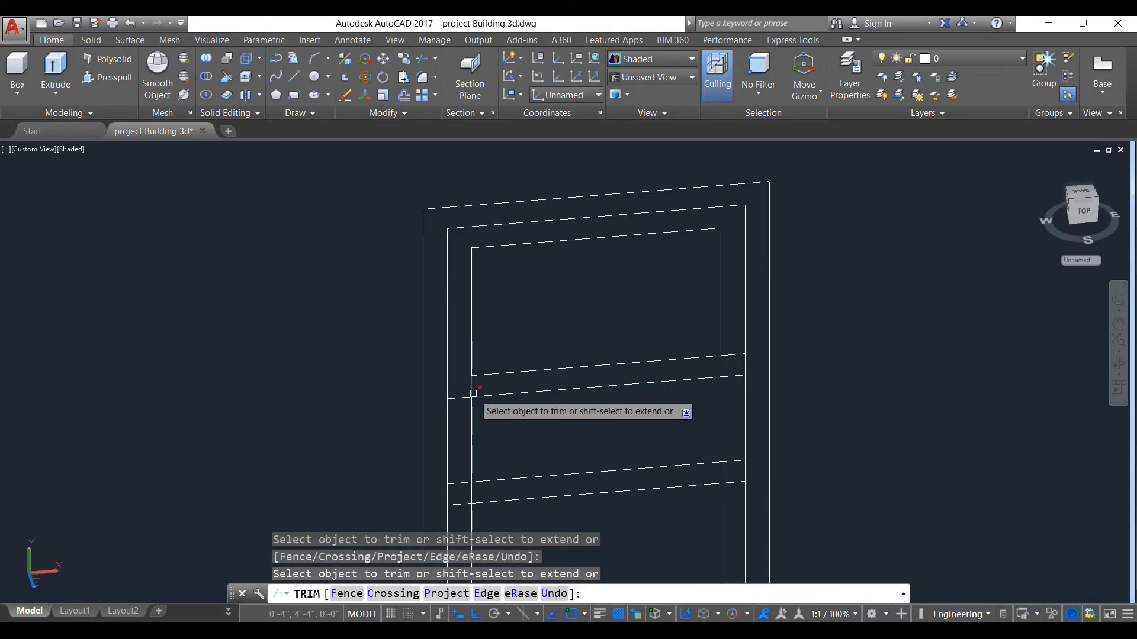
pyautogui.click(728, 360)
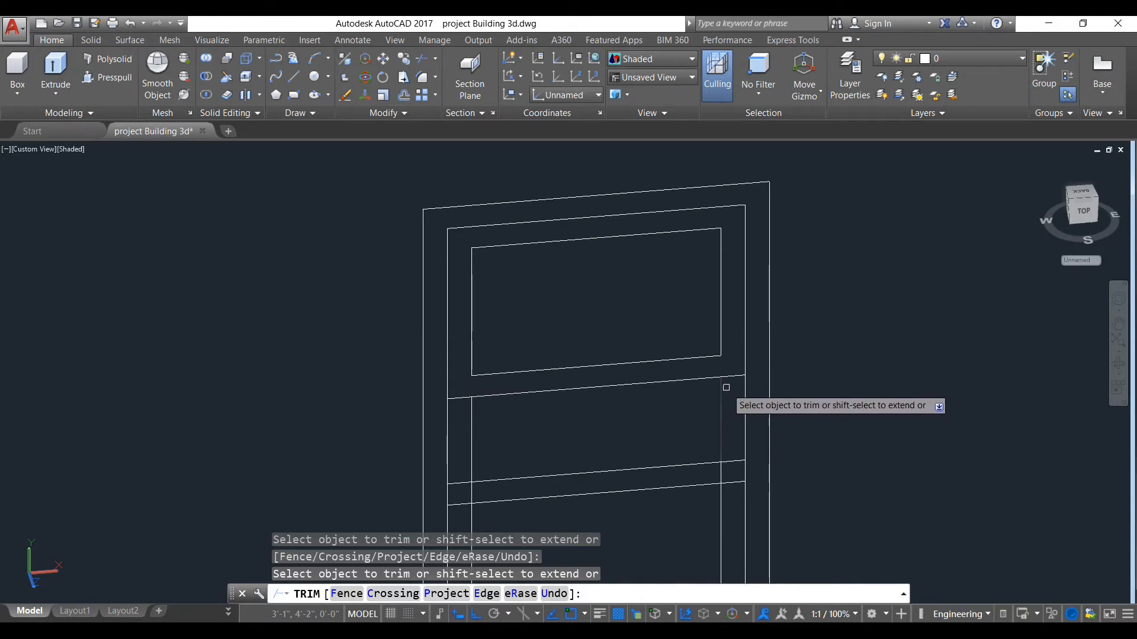
# Trim the overhanging line ends at the corners of the door's middle panel to leave a closed rectangle.
pyautogui.click(733, 377)
pyautogui.click(464, 397)
pyautogui.scroll(-2, 561, 469)
pyautogui.moveTo(561, 469); pyautogui.dragTo(529, 354, button='middle')
pyautogui.scroll(2, 461, 376)
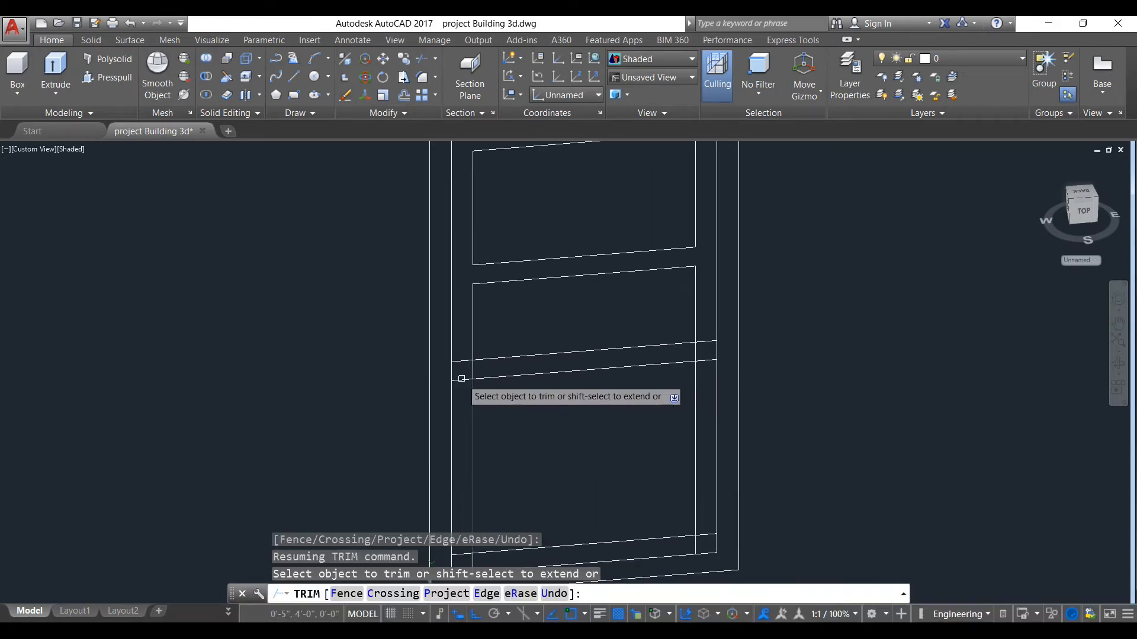
pyautogui.click(458, 361)
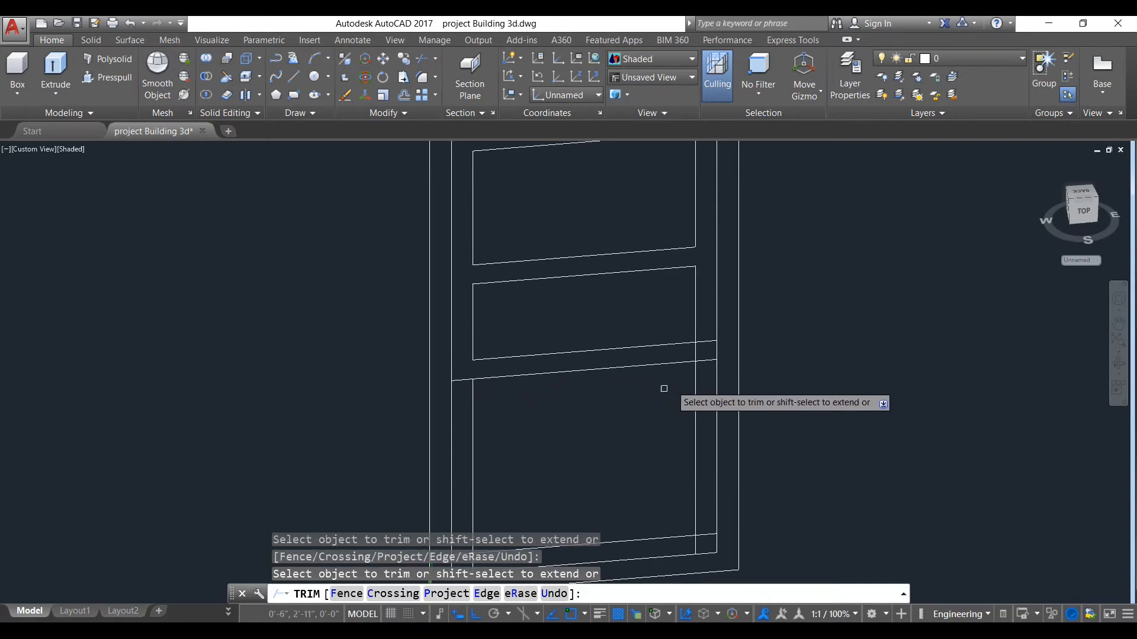
pyautogui.click(708, 344)
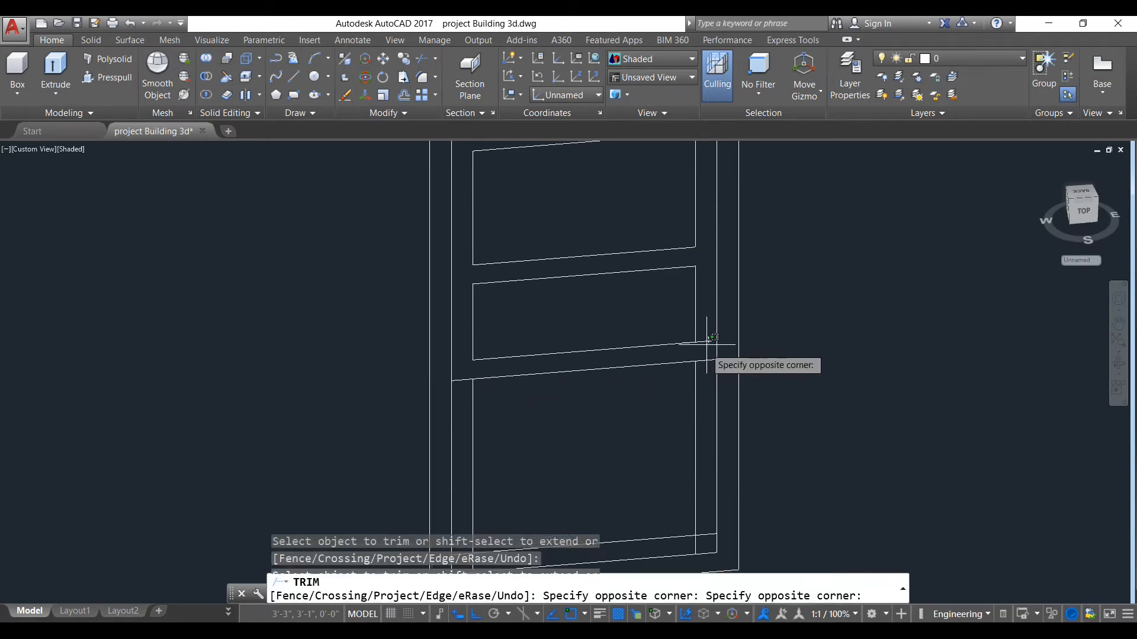
pyautogui.click(704, 338)
# Trim the overhanging line ends at the corners of the door's bottom panel to leave a closed rectangle.
pyautogui.scroll(-2, 652, 399)
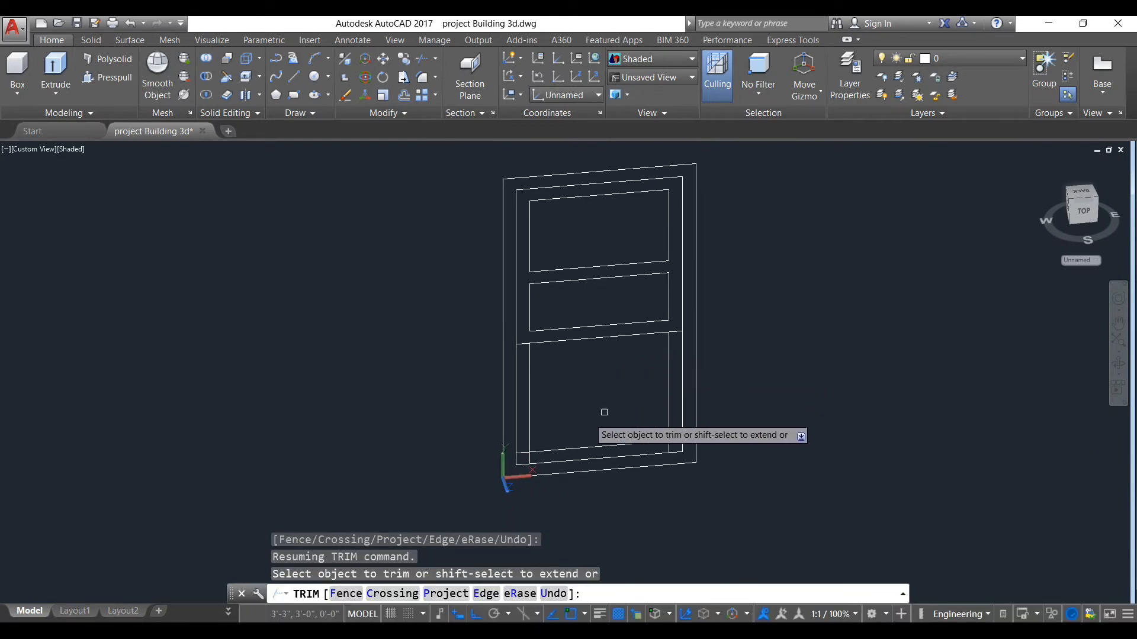
pyautogui.scroll(3, 536, 450)
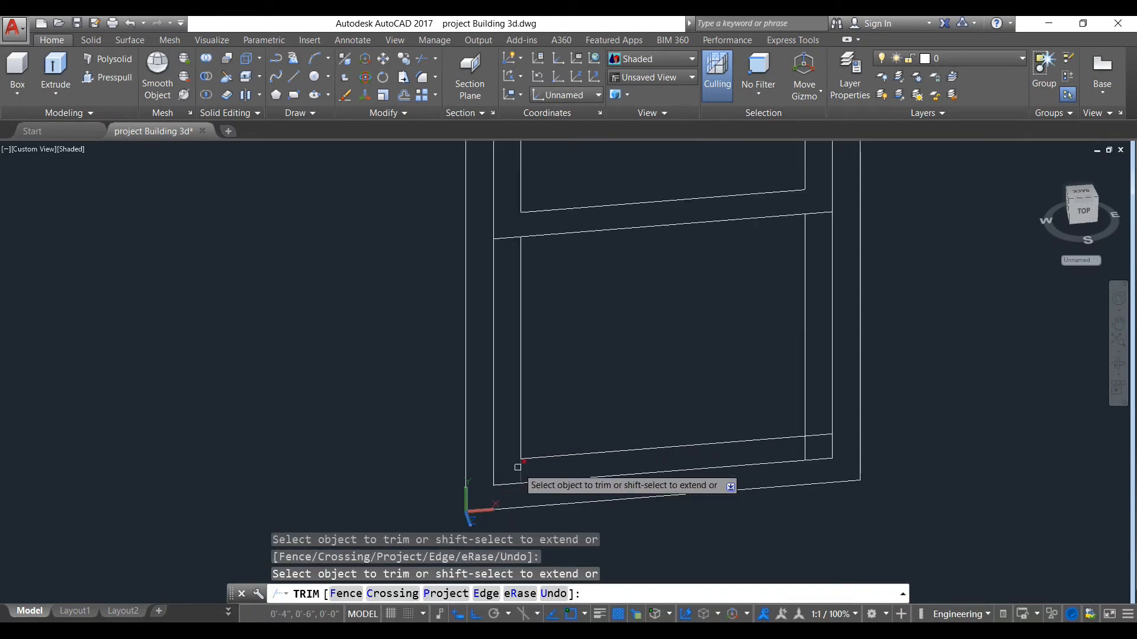
pyautogui.click(811, 439)
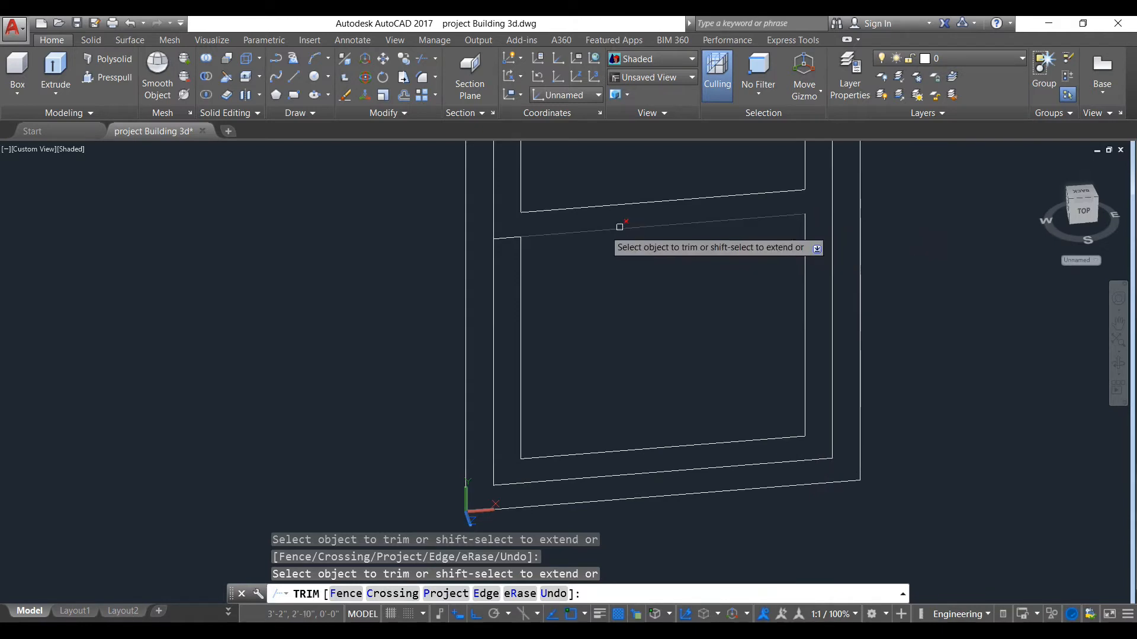
pyautogui.scroll(-5, 690, 280)
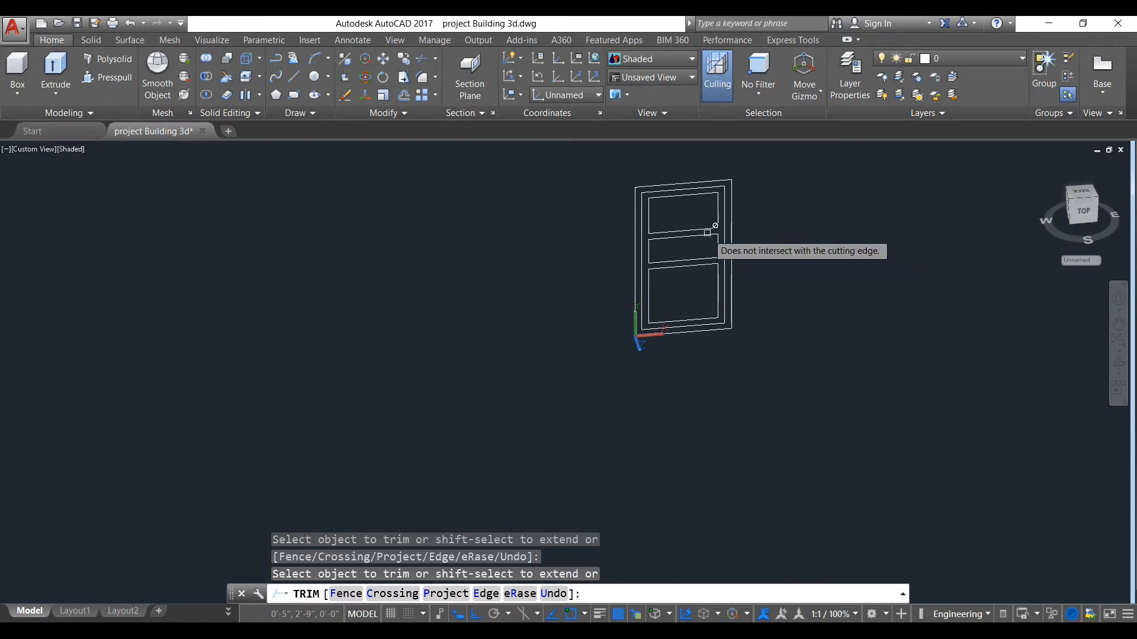
pyautogui.scroll(1, 708, 232)
pyautogui.moveTo(763, 232); pyautogui.dragTo(730, 307, button='middle')
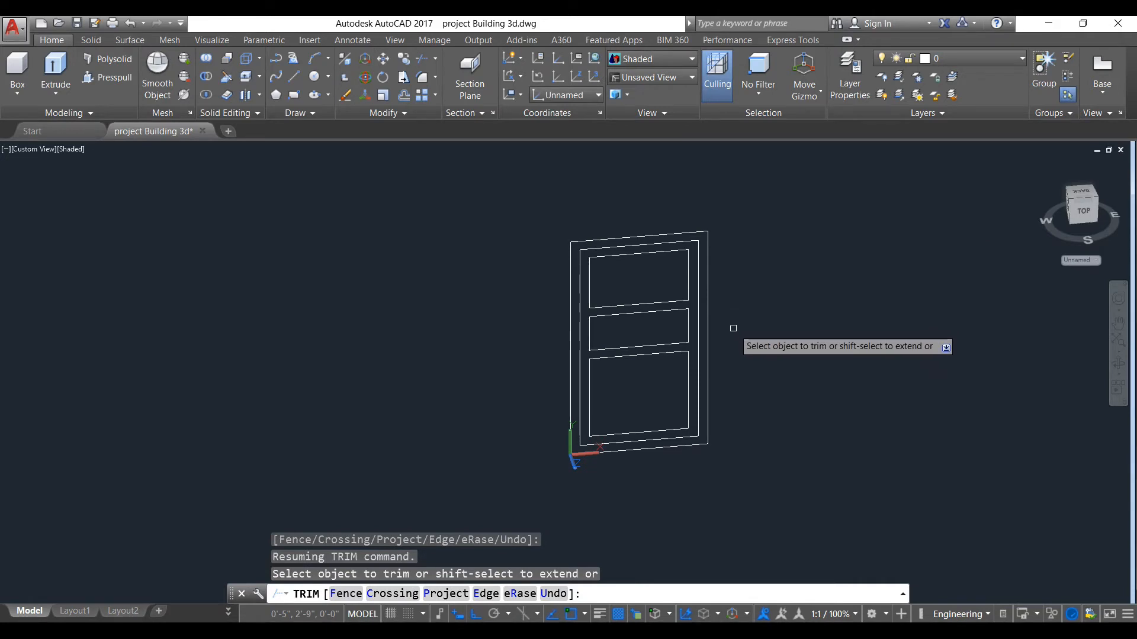
pyautogui.press('Escape')
pyautogui.scroll(-1, 665, 302)
pyautogui.scroll(2, 783, 458)
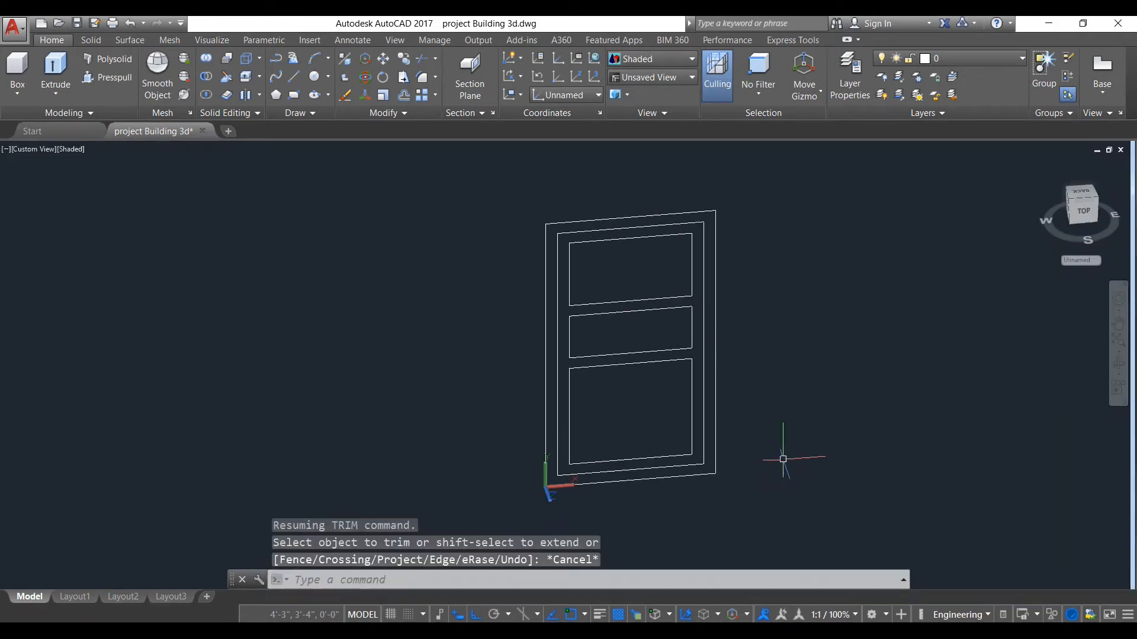
# Copy the complete door outline to three spots in line with the original, two on its right and one on its left.
pyautogui.click(762, 492)
pyautogui.click(466, 178)
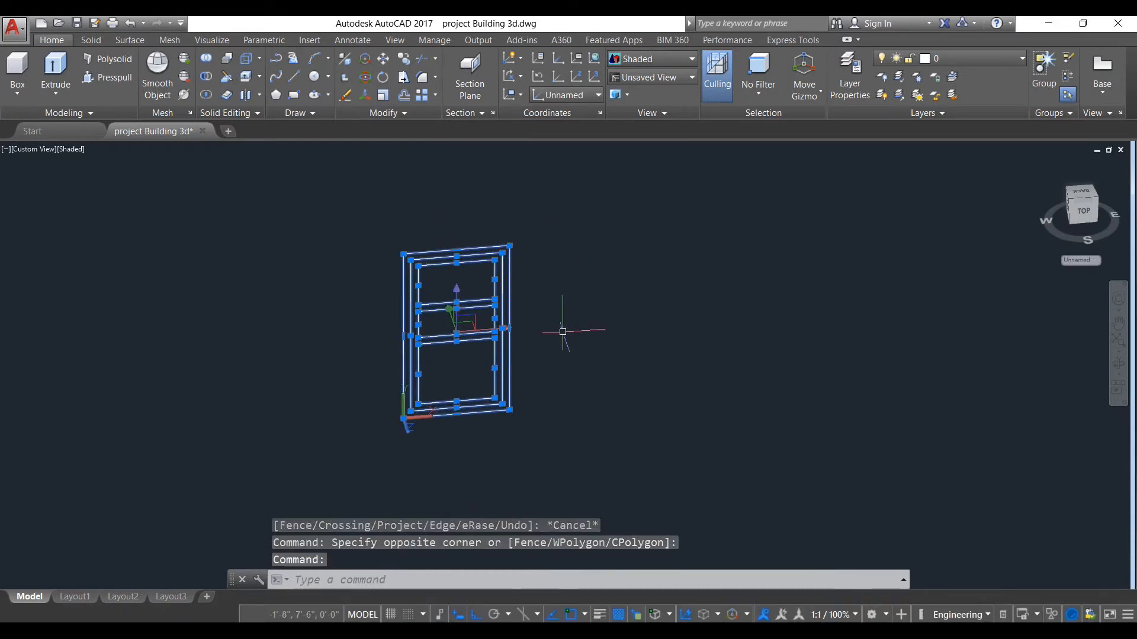
pyautogui.press('Return')
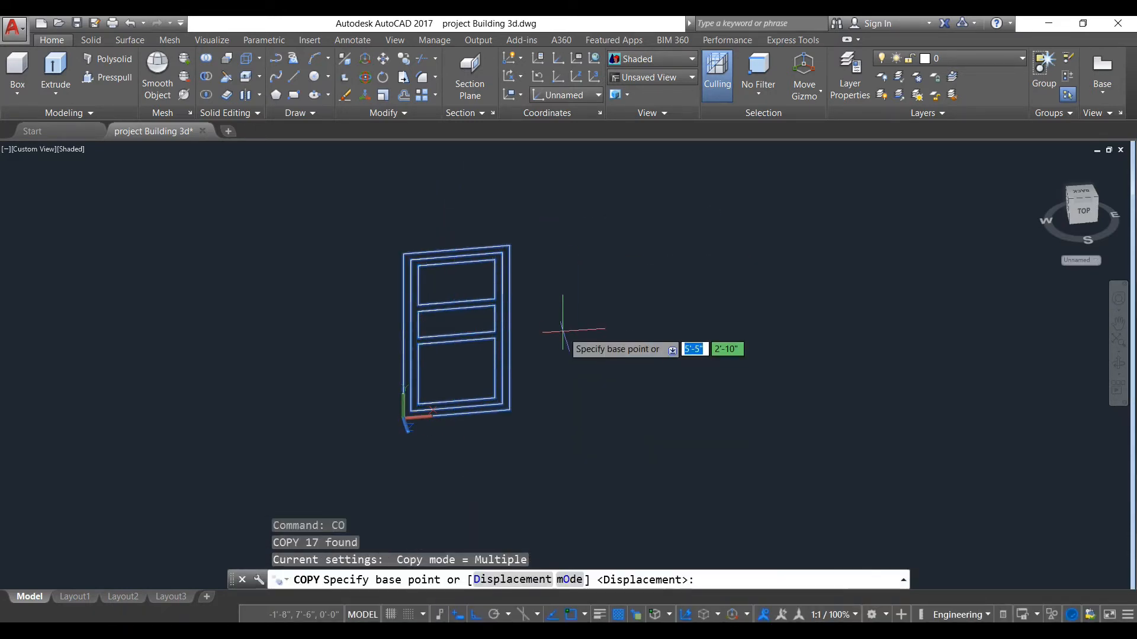
pyautogui.click(471, 338)
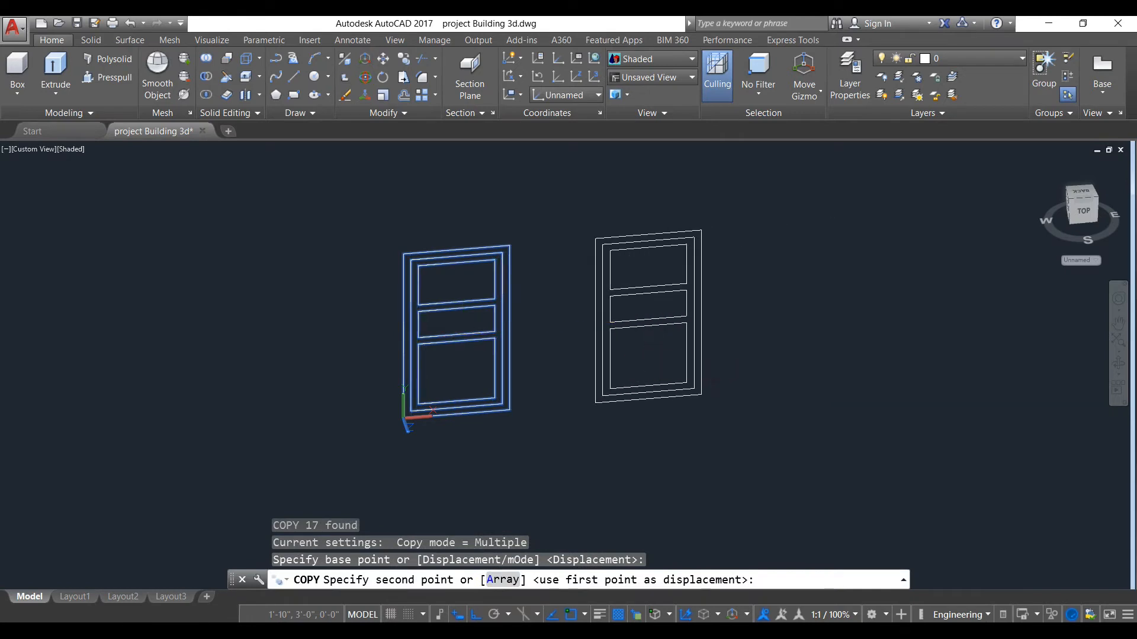
pyautogui.click(662, 324)
pyautogui.click(914, 351)
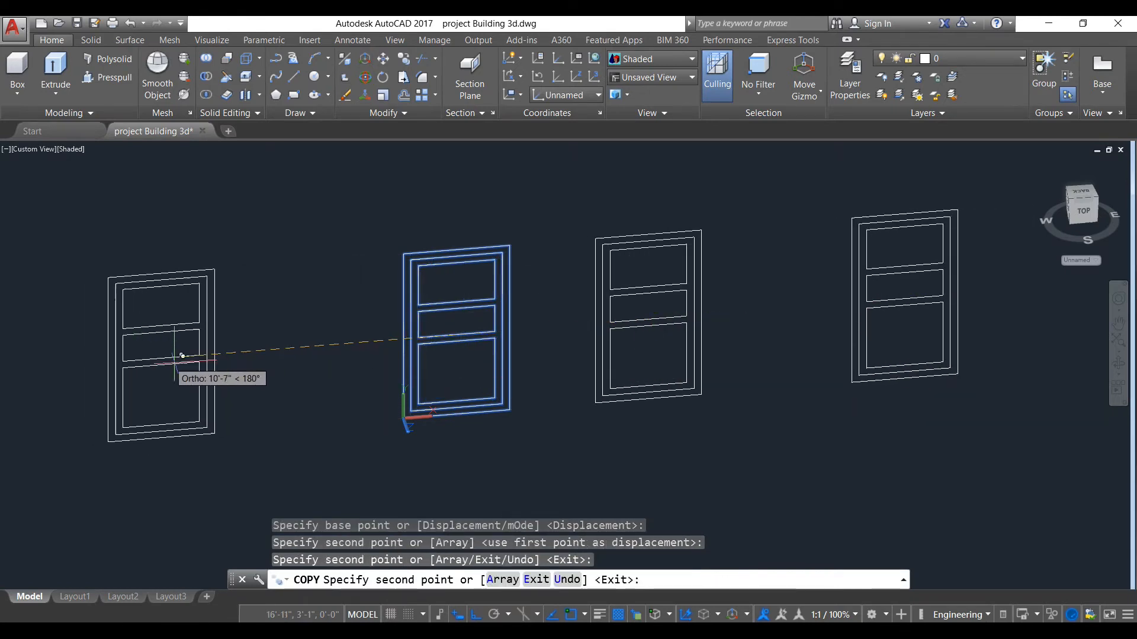
pyautogui.press('Escape')
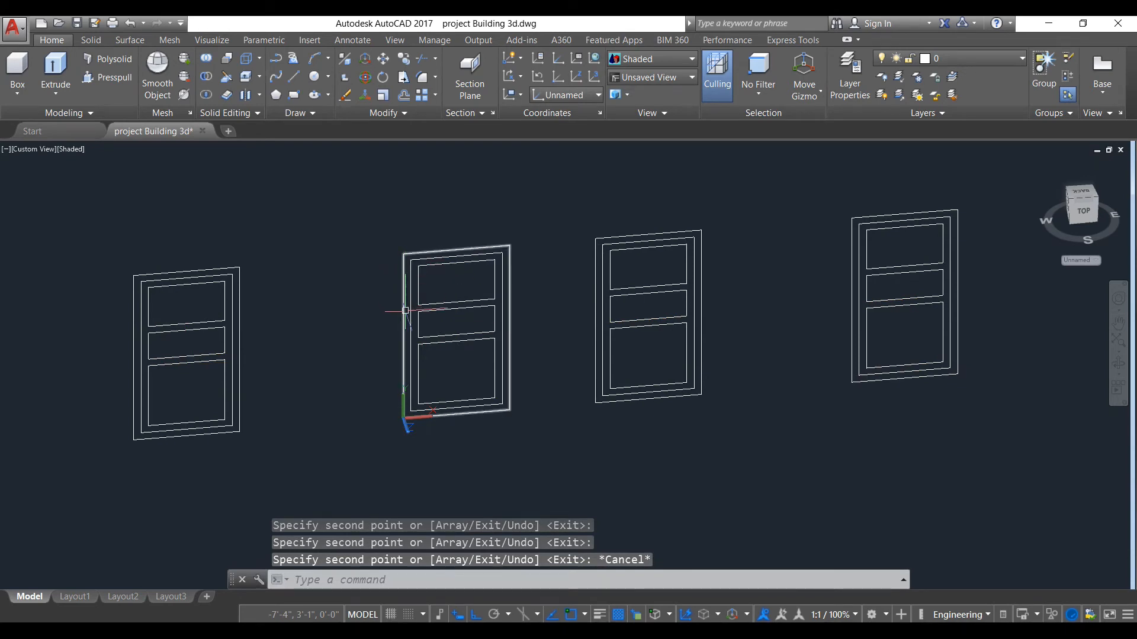
# Join the four lines of the original door's inner frame rectangle into one polyline.
pyautogui.scroll(2, 410, 314)
pyautogui.click(412, 267)
pyautogui.click(438, 234)
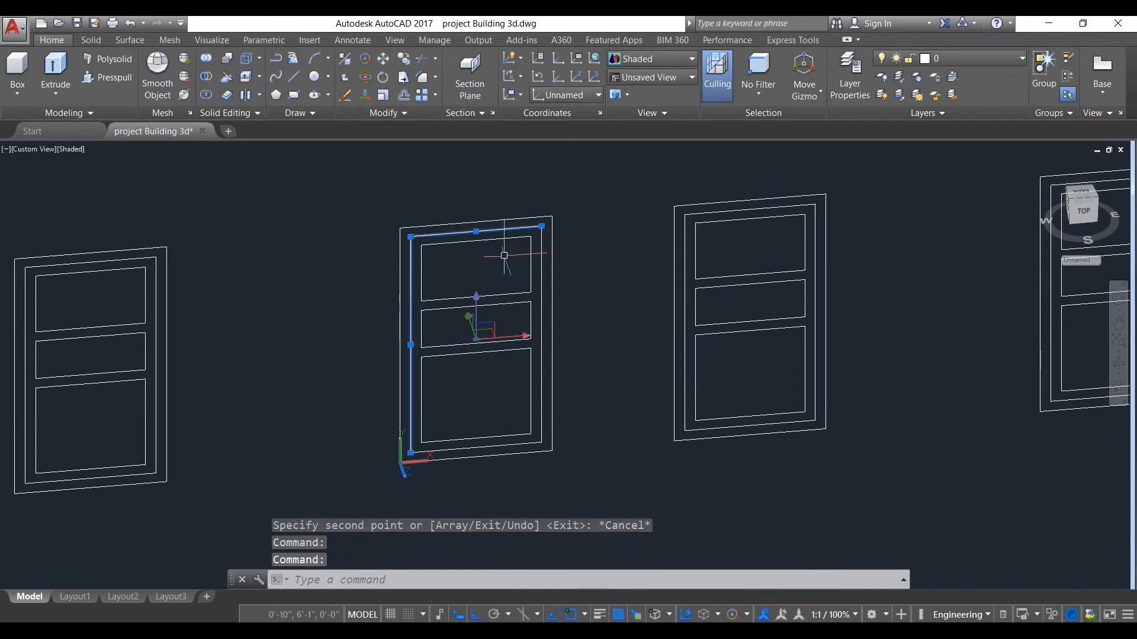
pyautogui.click(538, 260)
pyautogui.click(499, 447)
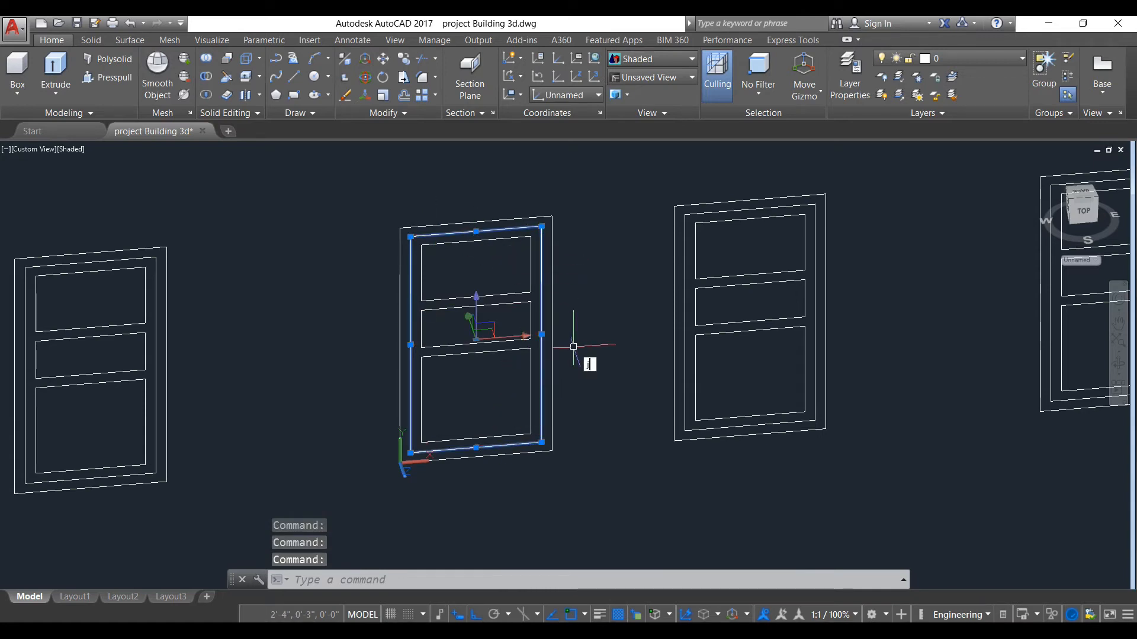
pyautogui.press('Return')
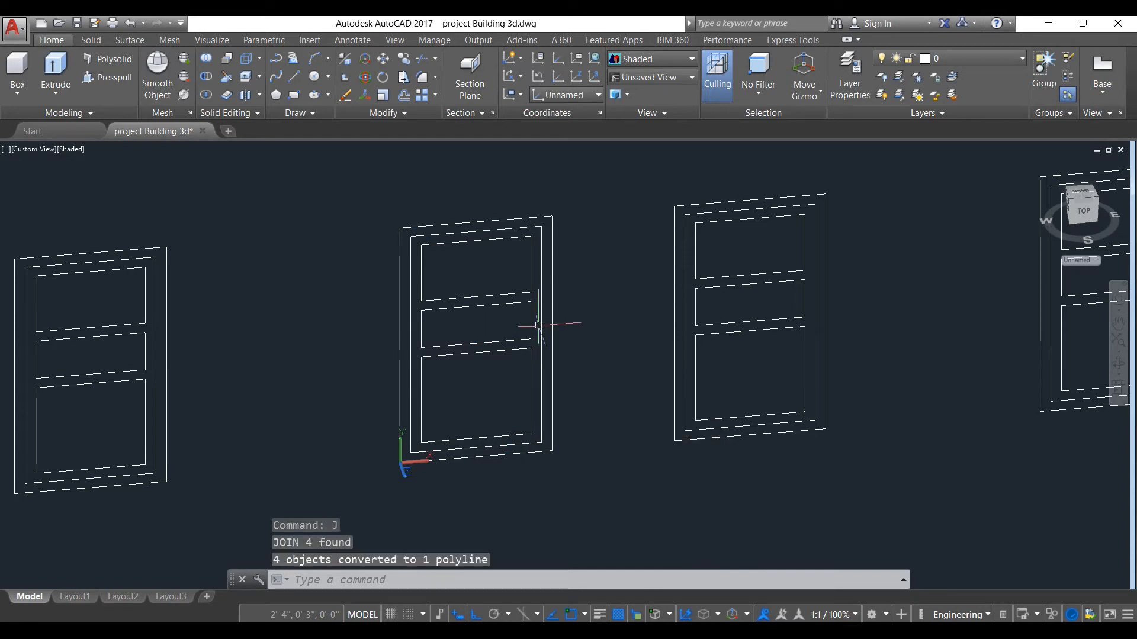
# Extrude the original door's outer and inner frame rectangles 3" into solids.
pyautogui.click(55, 66)
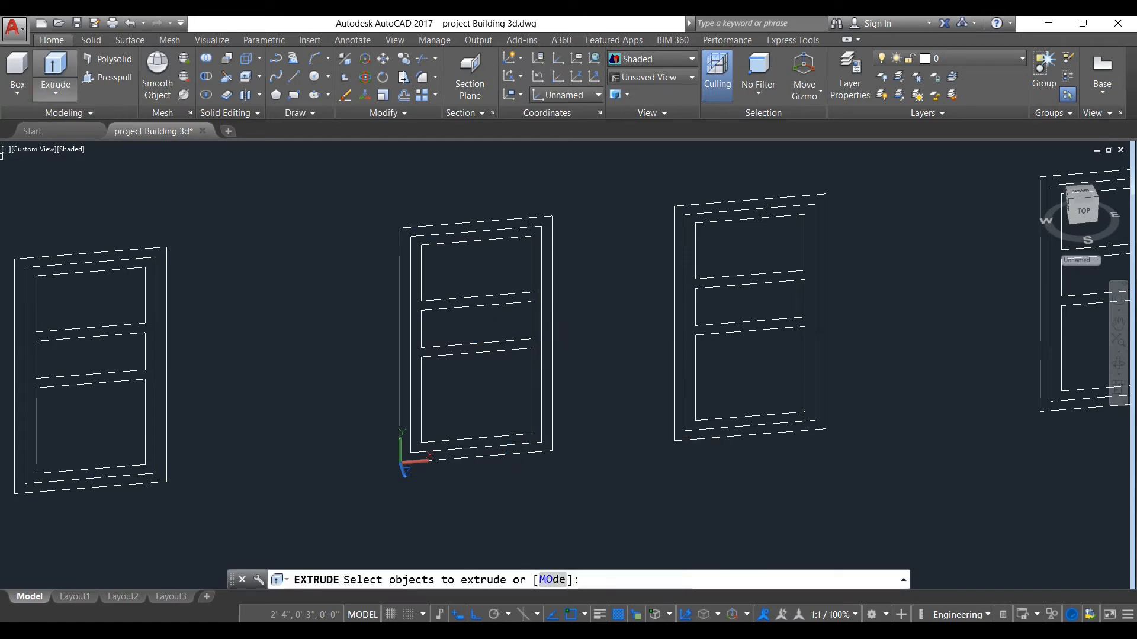
pyautogui.click(402, 252)
pyautogui.click(410, 249)
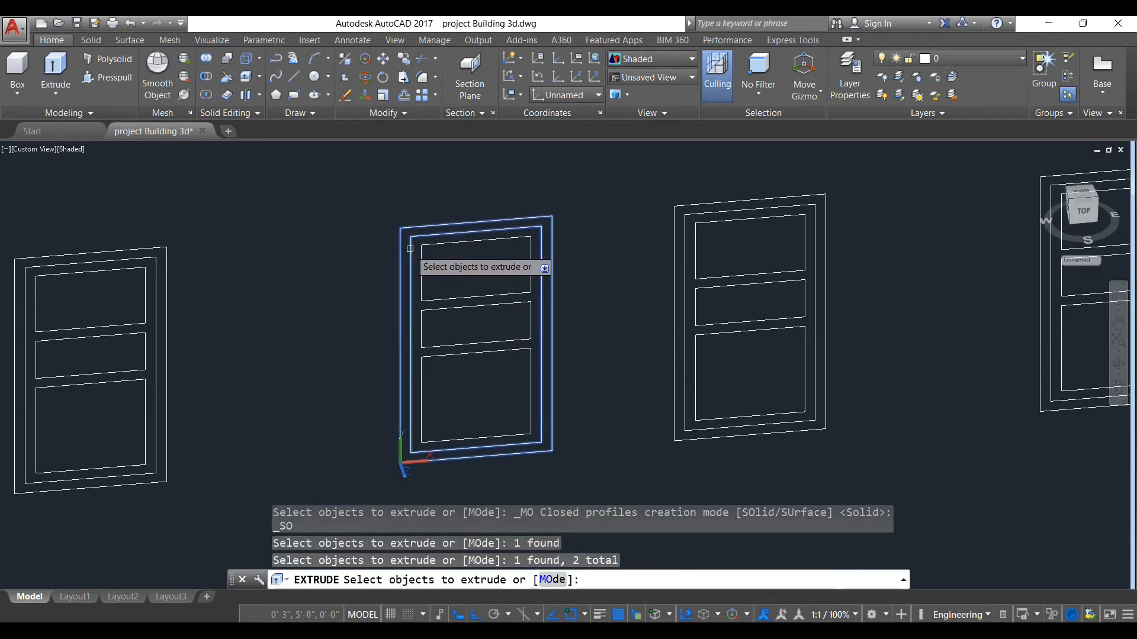
pyautogui.press('Return')
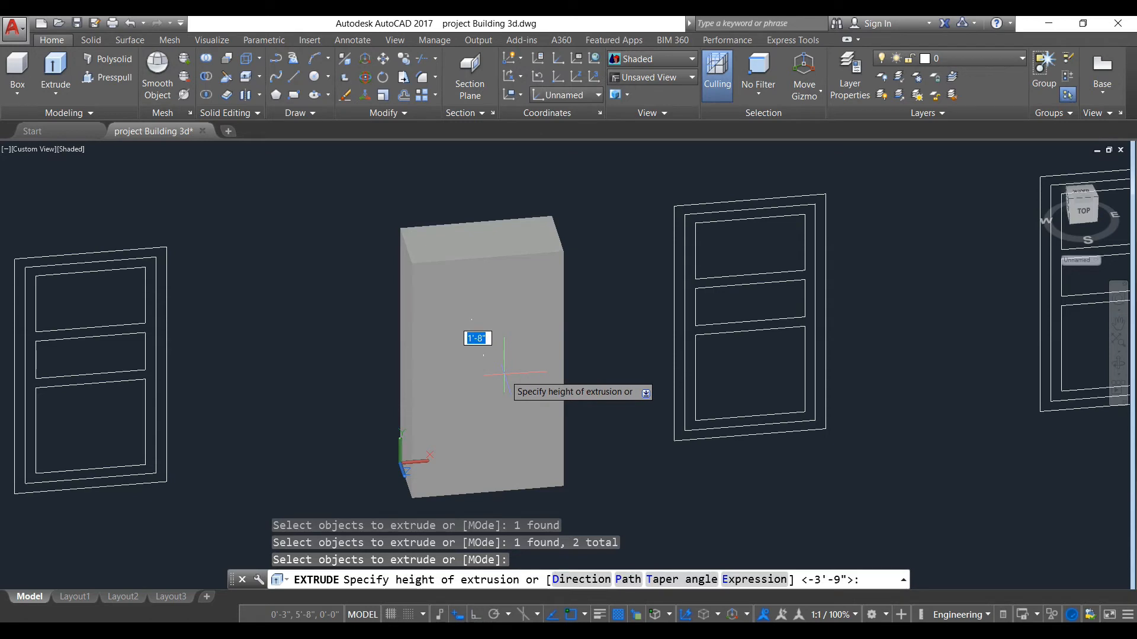
pyautogui.press('Return')
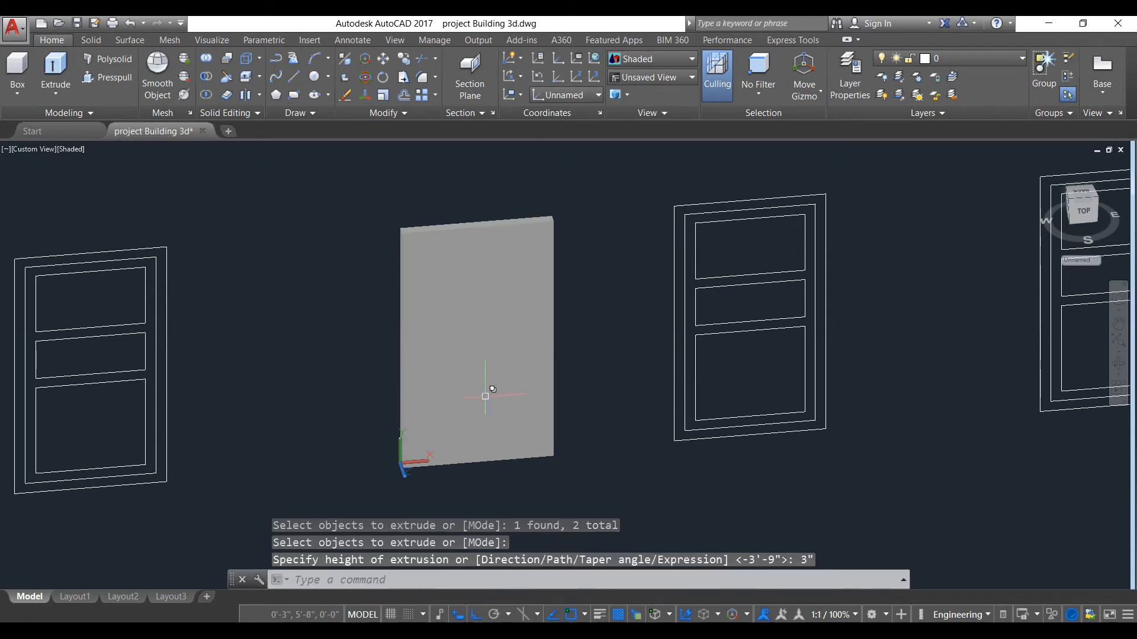
# Subtract the inner extruded solid from the outer one to form the hollow door frame.
pyautogui.write('s')
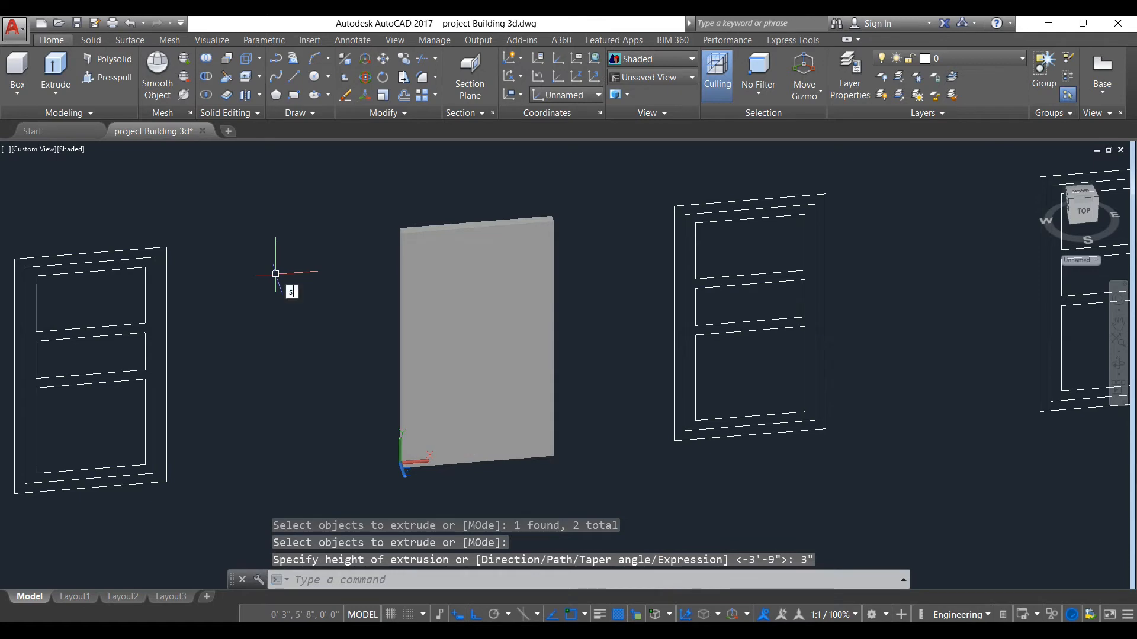
pyautogui.write('ub')
pyautogui.press('Return')
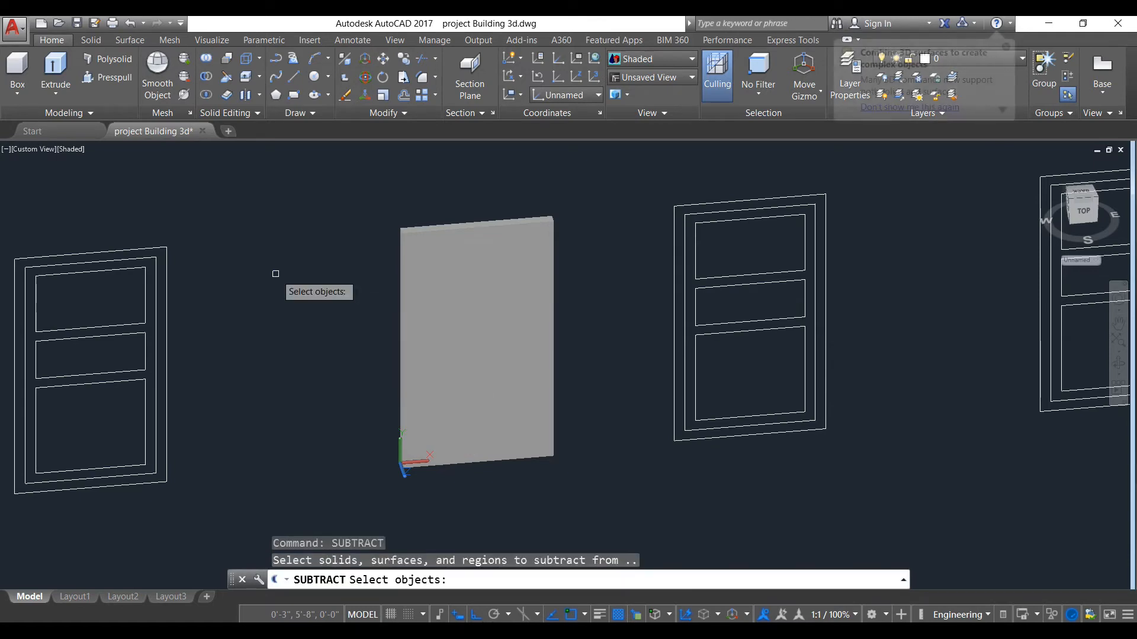
pyautogui.click(403, 316)
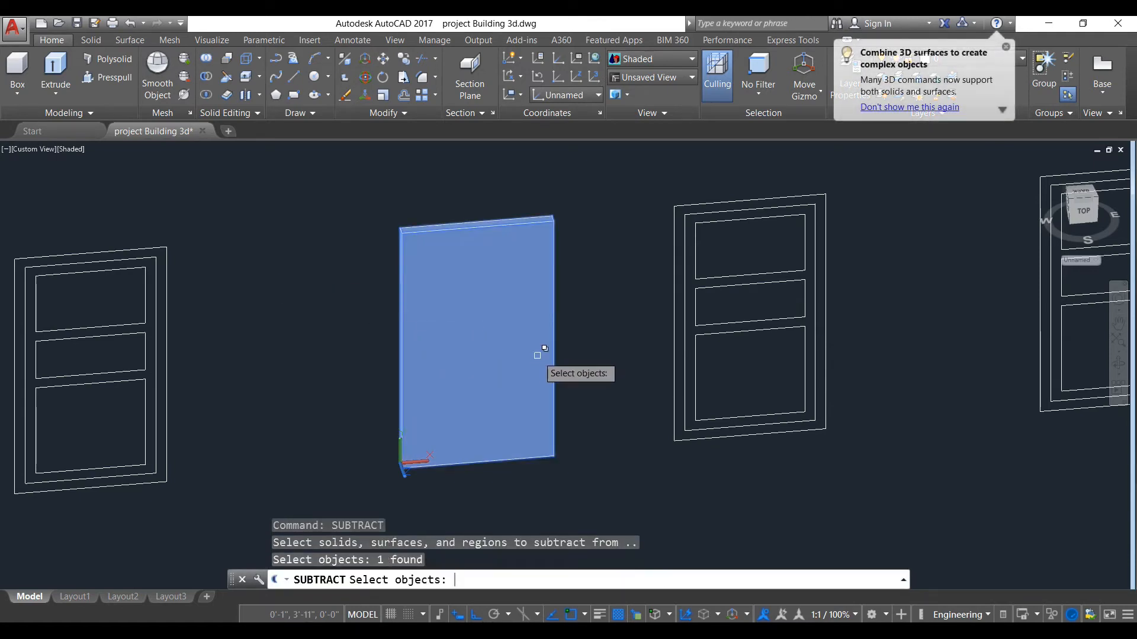
pyautogui.press('Return')
pyautogui.click(470, 326)
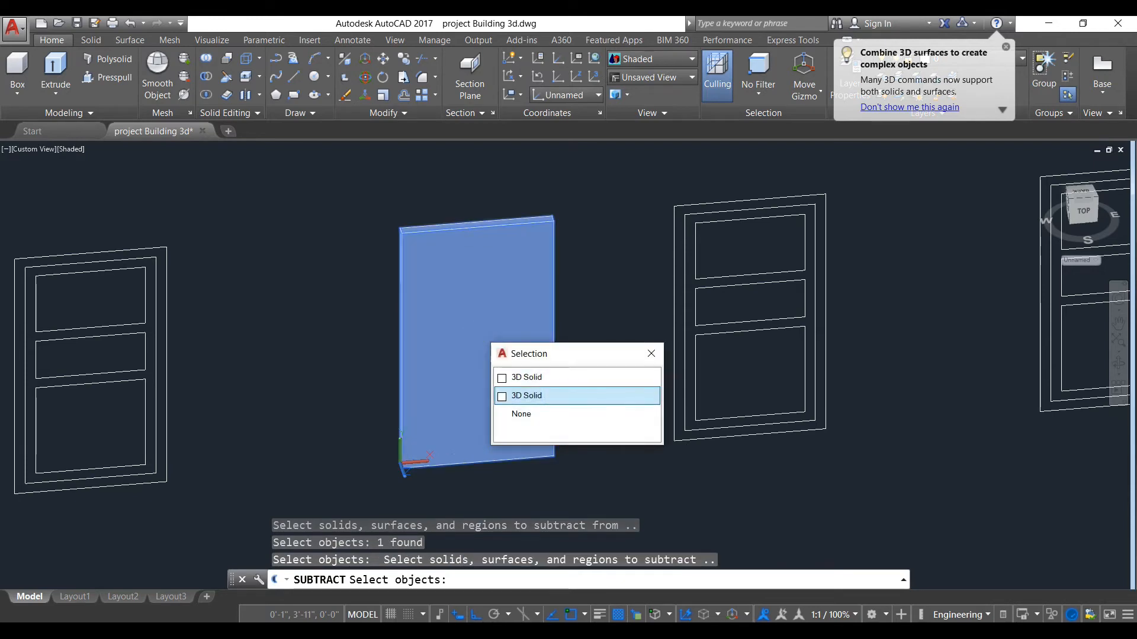
pyautogui.click(519, 378)
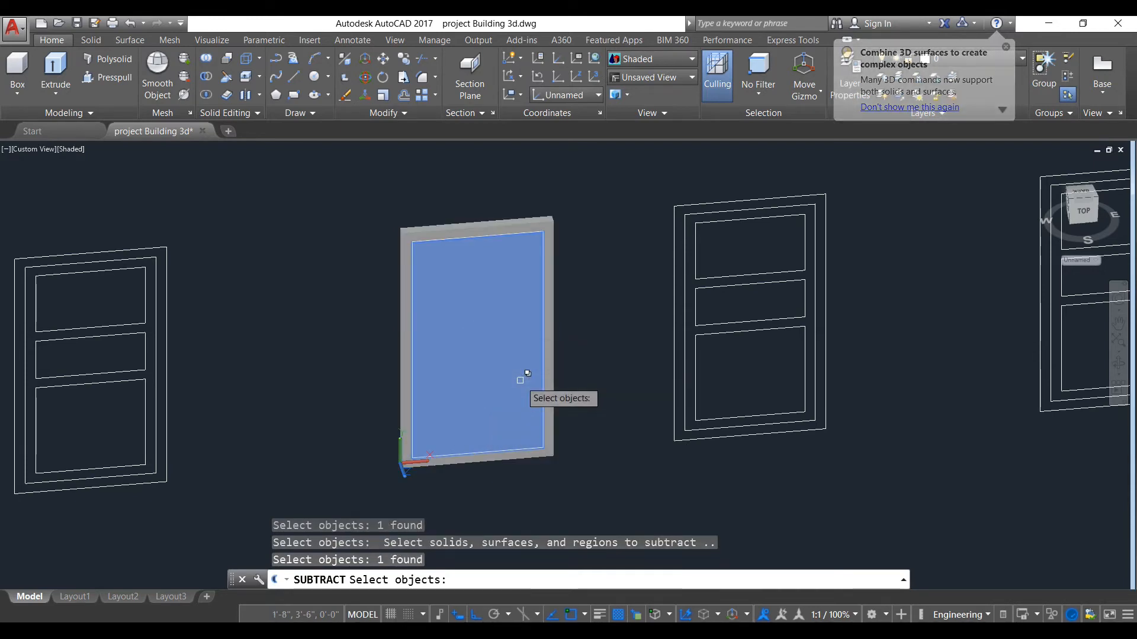
pyautogui.press('Return')
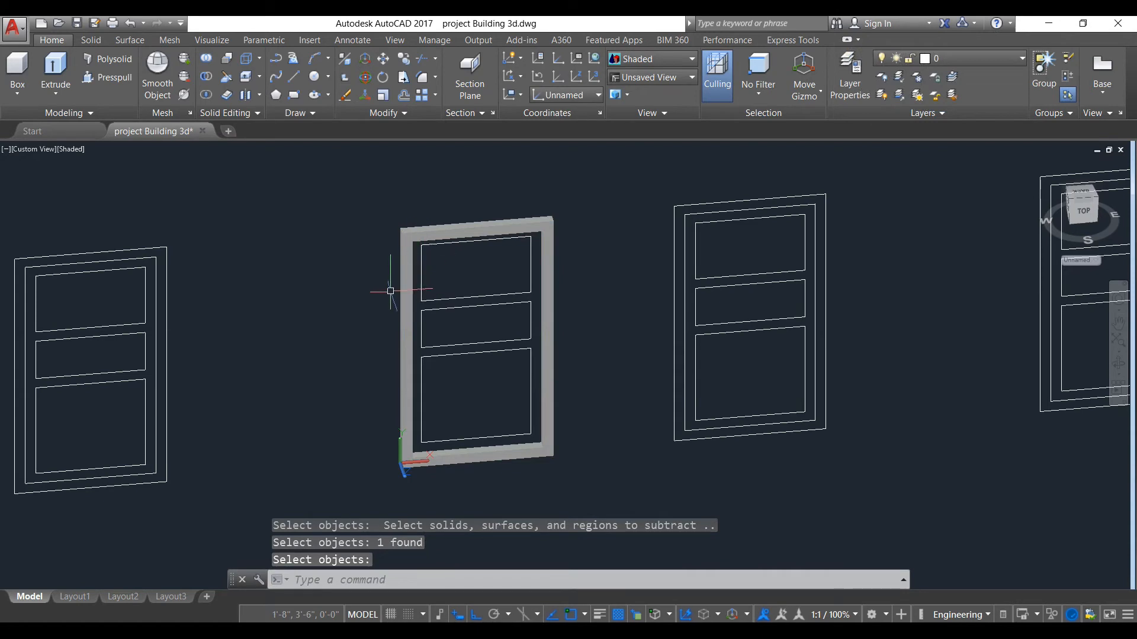
# Join the four lines of the second rectangle in the door copy just right of the frame into one polyline.
pyautogui.scroll(3, 401, 267)
pyautogui.scroll(-4, 401, 266)
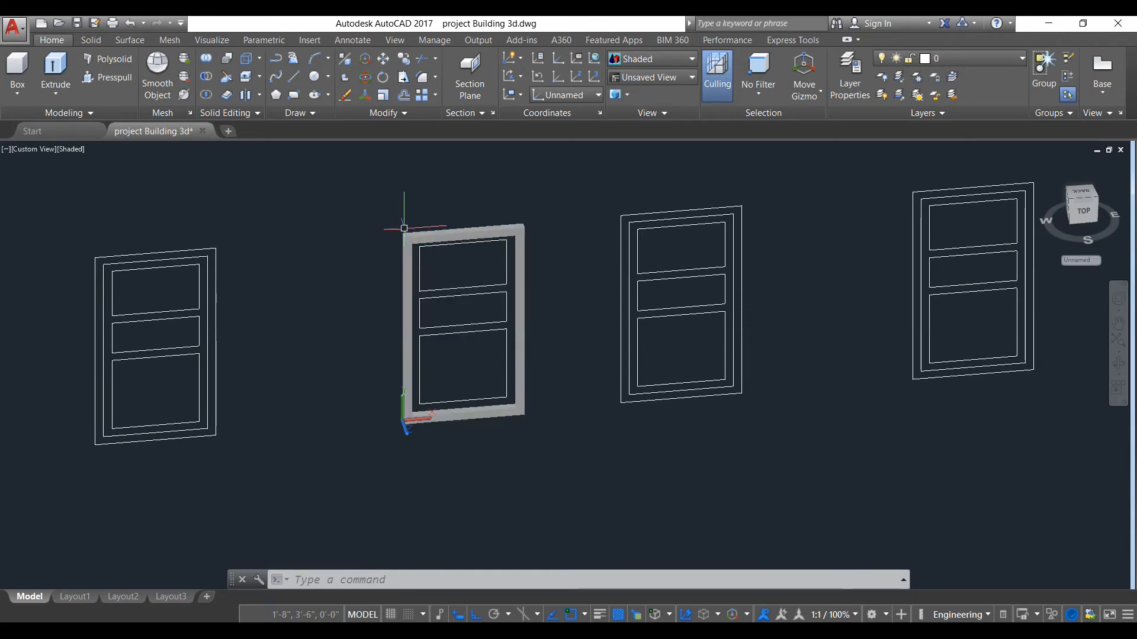
pyautogui.scroll(2, 637, 228)
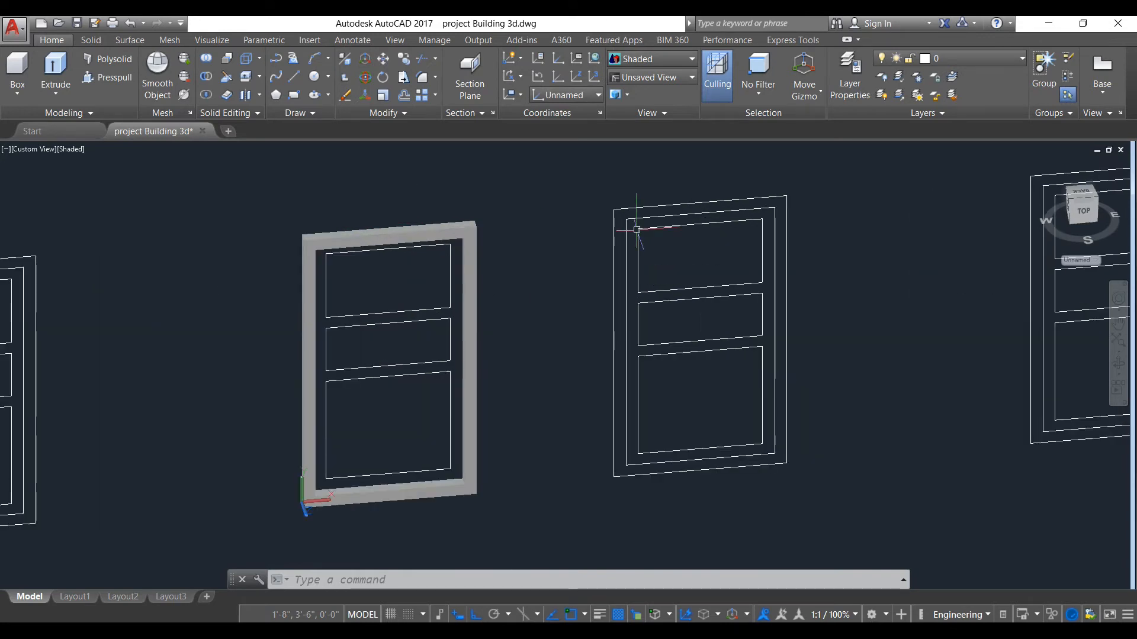
pyautogui.moveTo(632, 259); pyautogui.dragTo(577, 258, button='middle')
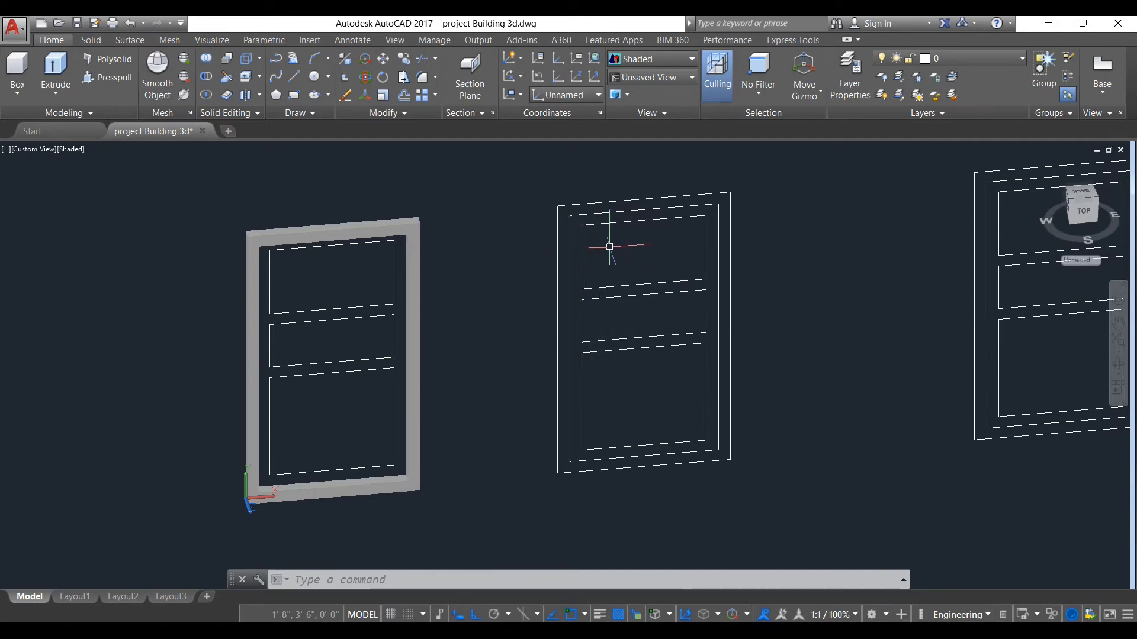
pyautogui.click(569, 229)
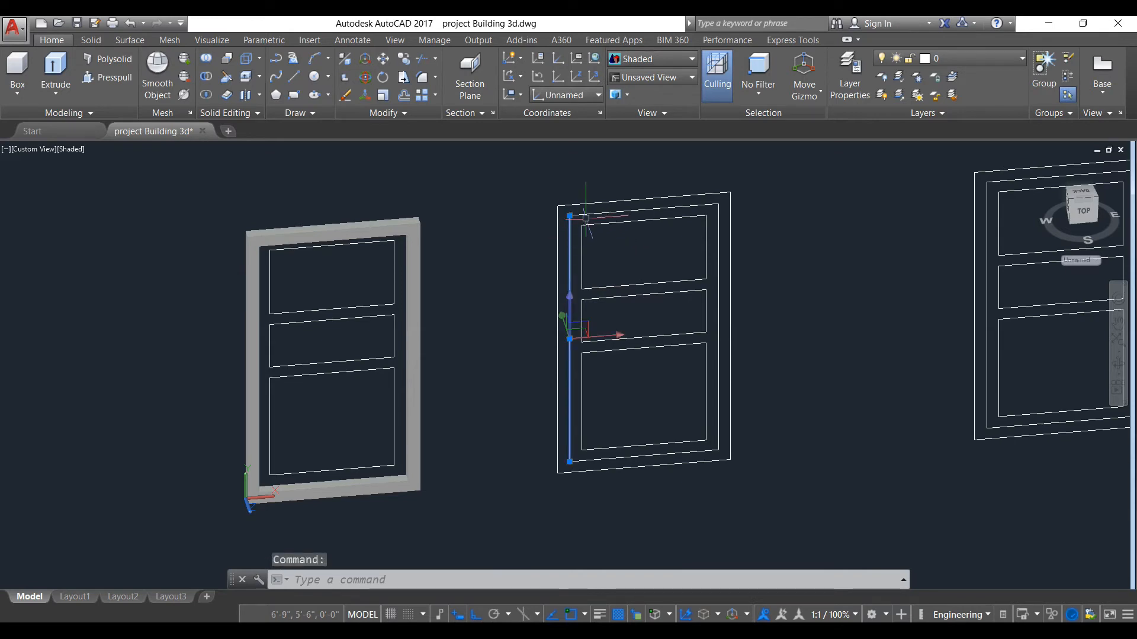
pyautogui.click(595, 212)
pyautogui.click(722, 262)
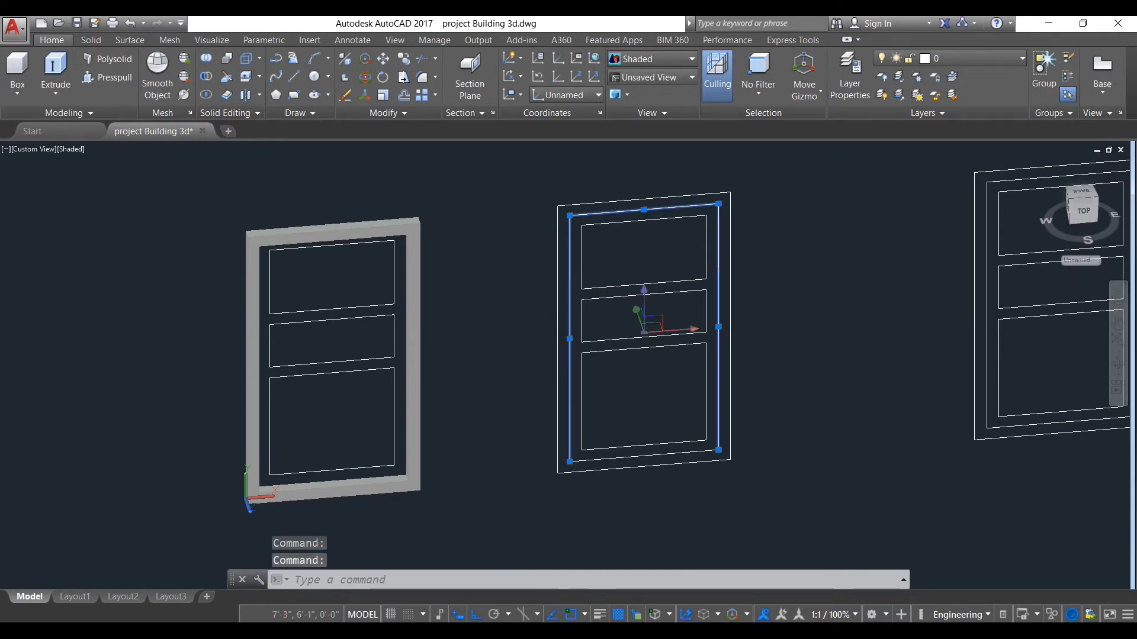
pyautogui.click(658, 452)
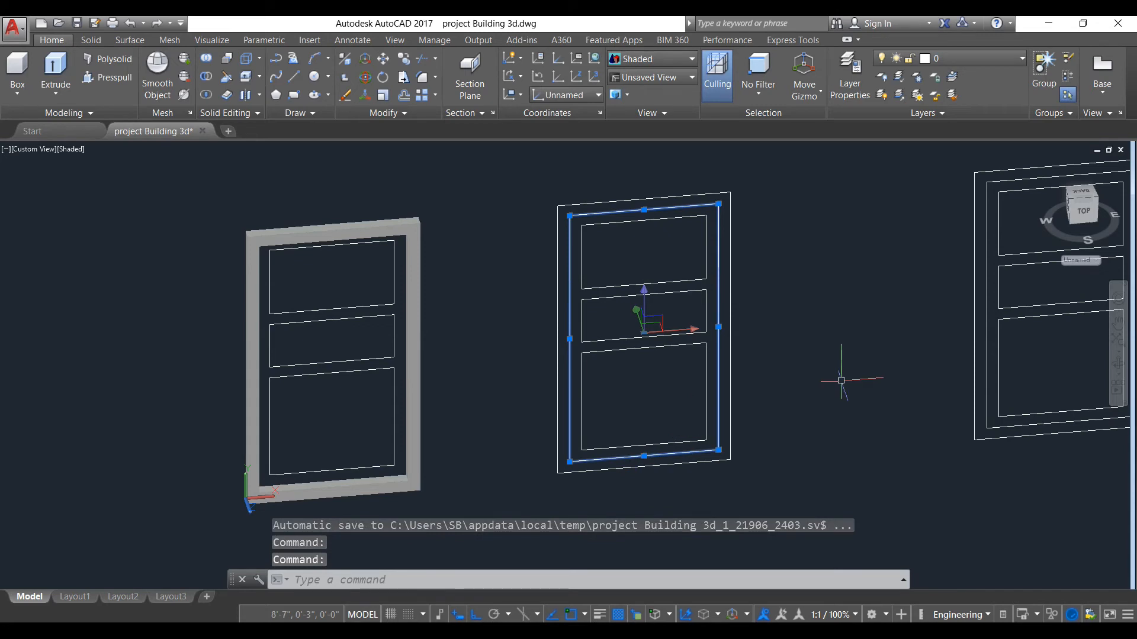
pyautogui.write('K')
pyautogui.press('BackSpace')
pyautogui.write('J')
pyautogui.press('Return')
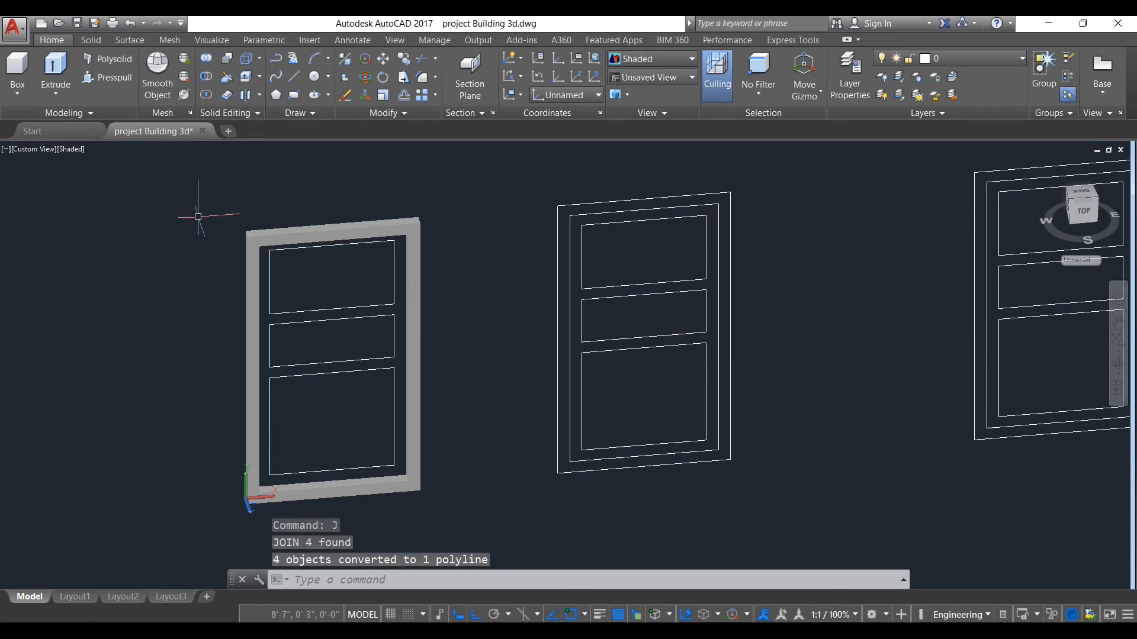
# Extrude the joined rectangle of the door copy 1.2" to make the door leaf slab.
pyautogui.click(56, 68)
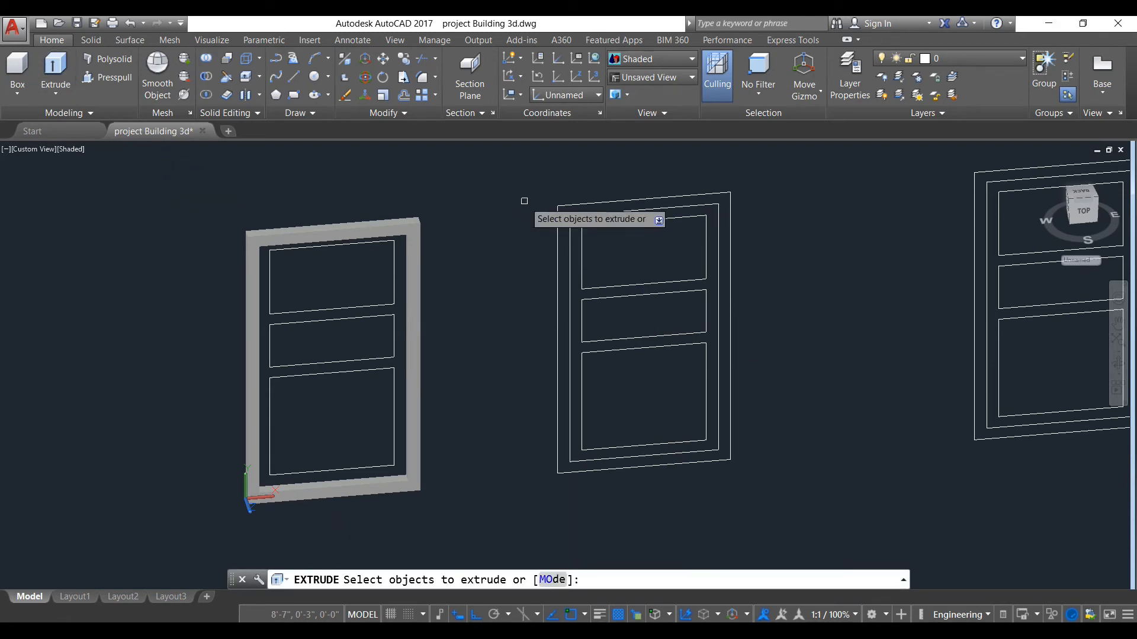
pyautogui.click(569, 244)
pyautogui.press('Return')
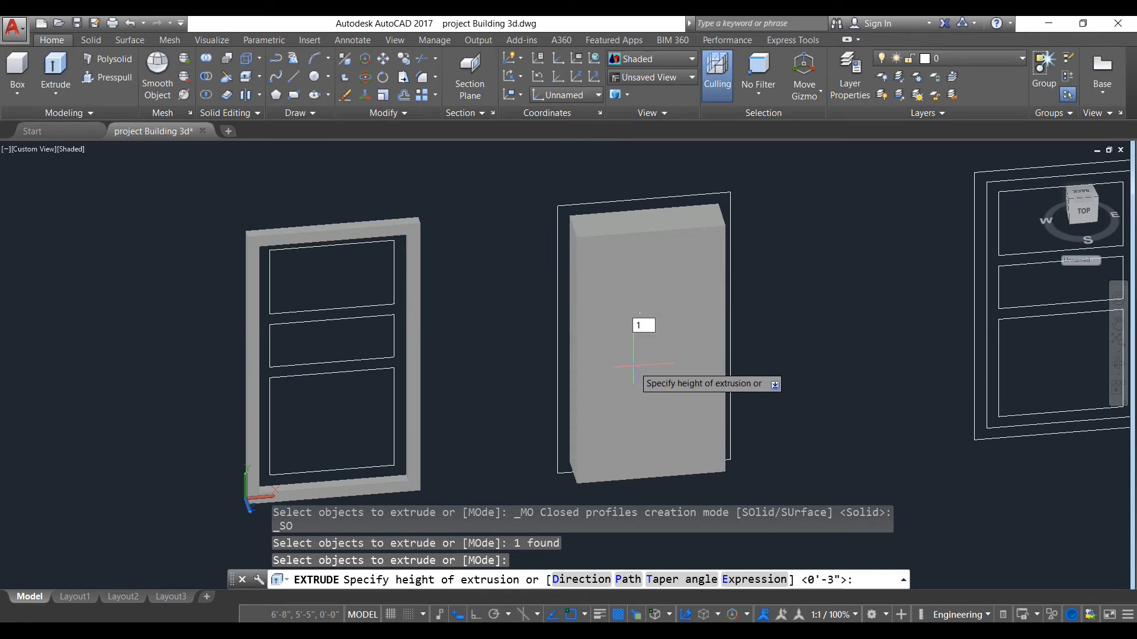
pyautogui.write('1.2"')
pyautogui.press('Return')
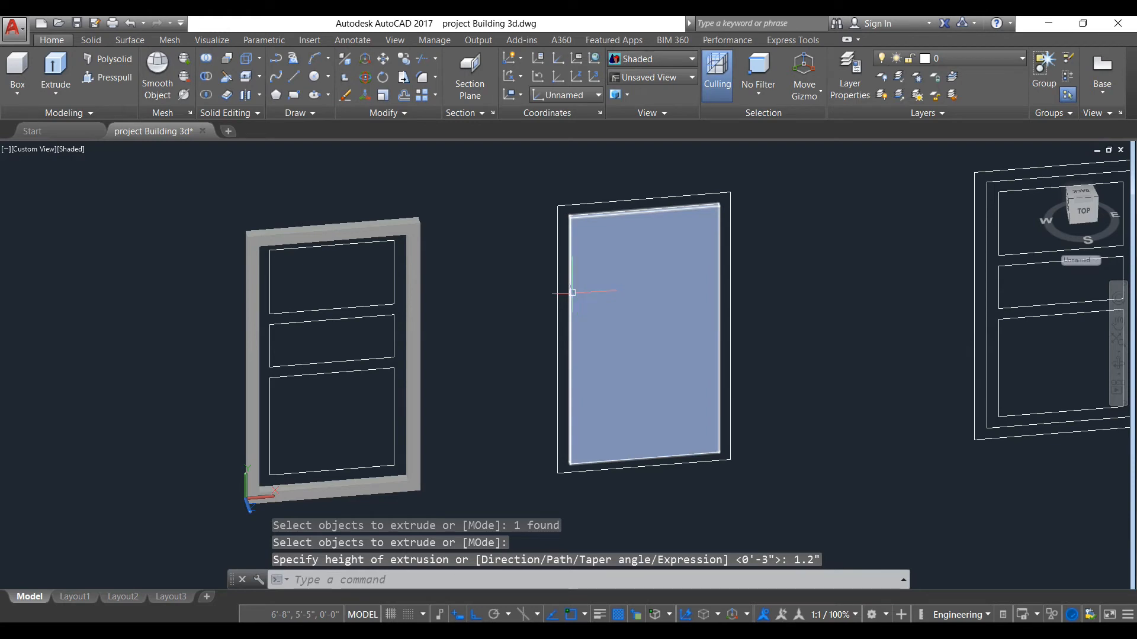
# Copy the door leaf slab from its outer rectangle's upper-left corner to the door frame's upper-left outer corner.
pyautogui.click(592, 248)
pyautogui.write('co')
pyautogui.press('Return')
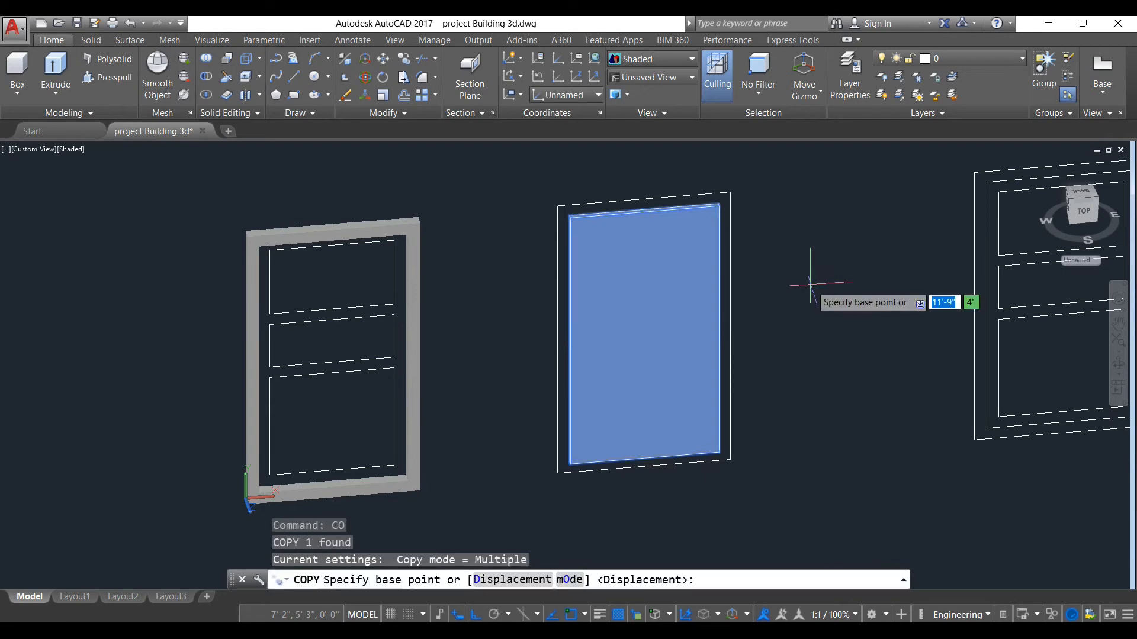
pyautogui.click(557, 205)
pyautogui.moveTo(495, 216); pyautogui.dragTo(652, 287, button='middle')
pyautogui.scroll(-2, 402, 296)
pyautogui.scroll(6, 536, 301)
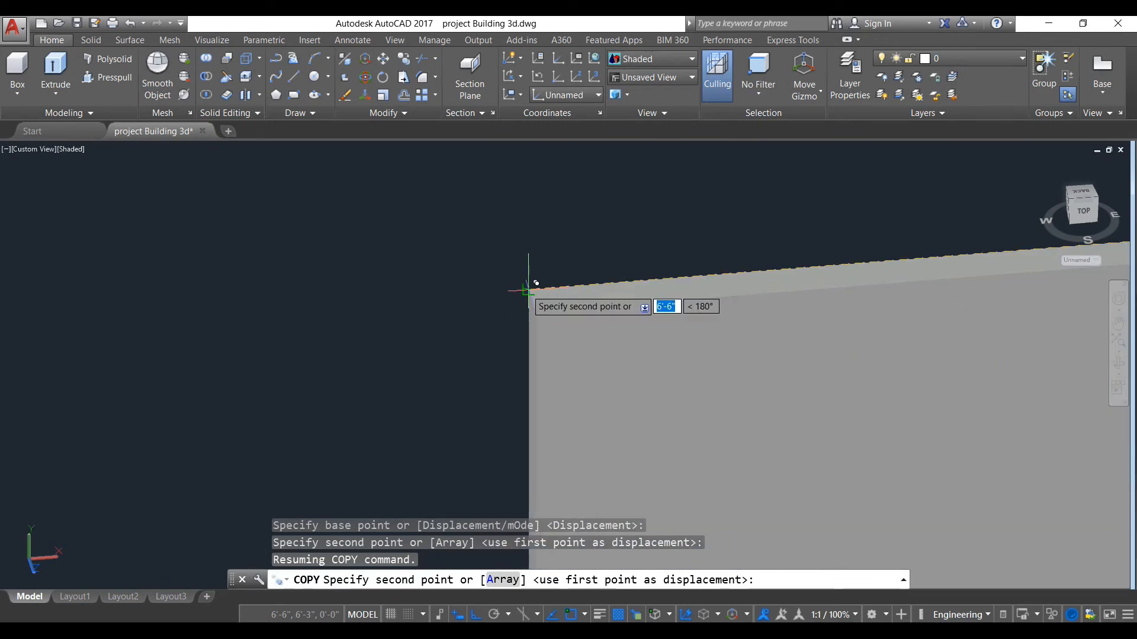
pyautogui.click(529, 290)
pyautogui.scroll(-6, 663, 320)
pyautogui.moveTo(642, 316); pyautogui.dragTo(432, 170, button='middle')
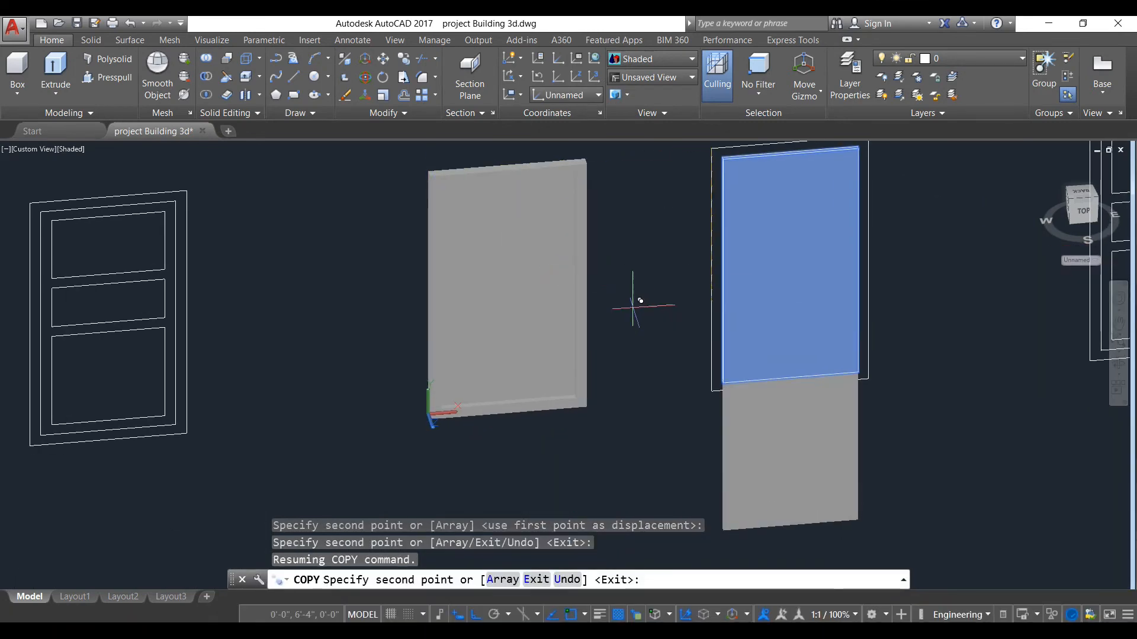
pyautogui.press('Escape')
# Examine how the copied door leaf slab fits inside the frame, especially along the lower edge.
pyautogui.scroll(6, 604, 307)
pyautogui.scroll(-5, 649, 318)
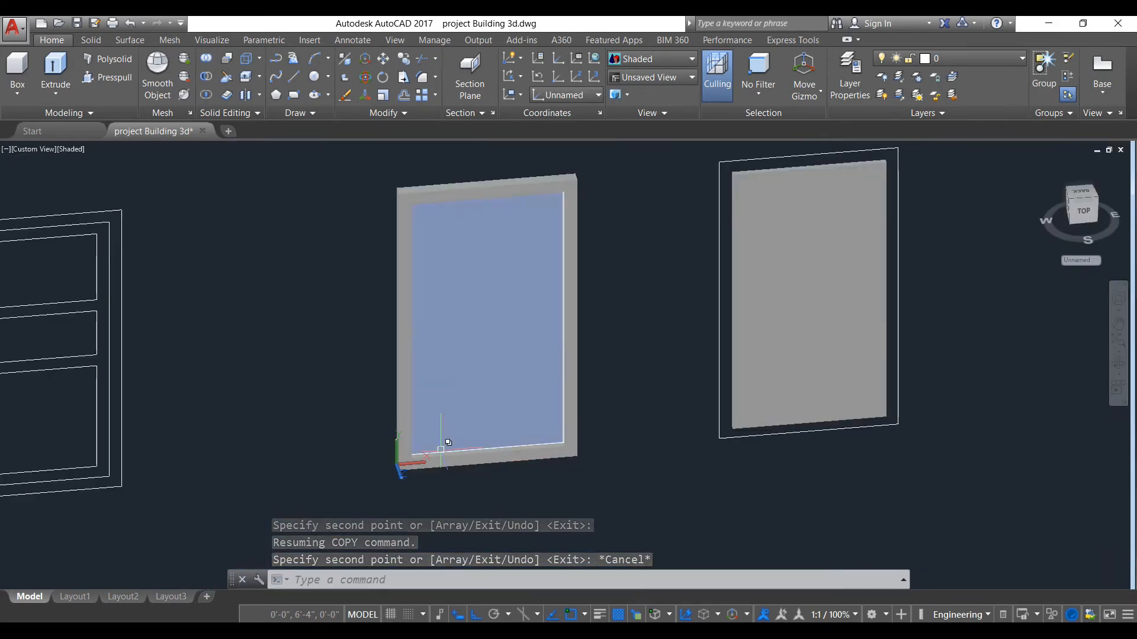
pyautogui.scroll(4, 502, 442)
pyautogui.scroll(2, 467, 458)
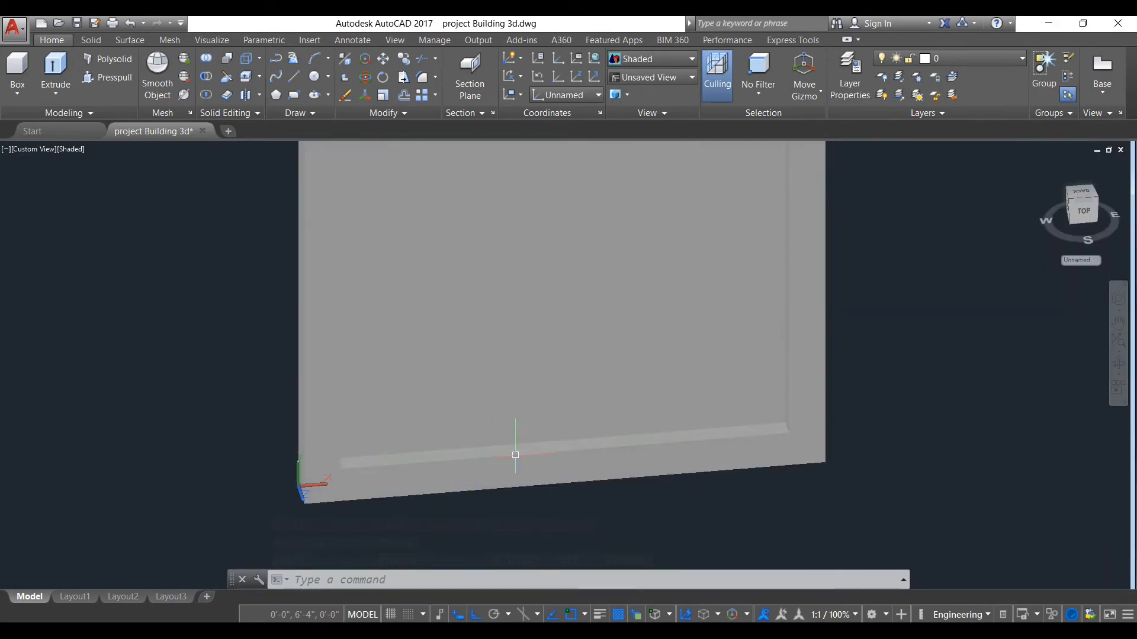
pyautogui.scroll(2, 784, 436)
pyautogui.scroll(-2, 716, 359)
pyautogui.scroll(-3, 720, 357)
pyautogui.scroll(-1, 777, 305)
# Join the four lines of the upper panel rectangle in the rightmost door copy into one polyline.
pyautogui.moveTo(774, 305); pyautogui.dragTo(442, 350, button='middle')
pyautogui.scroll(5, 685, 300)
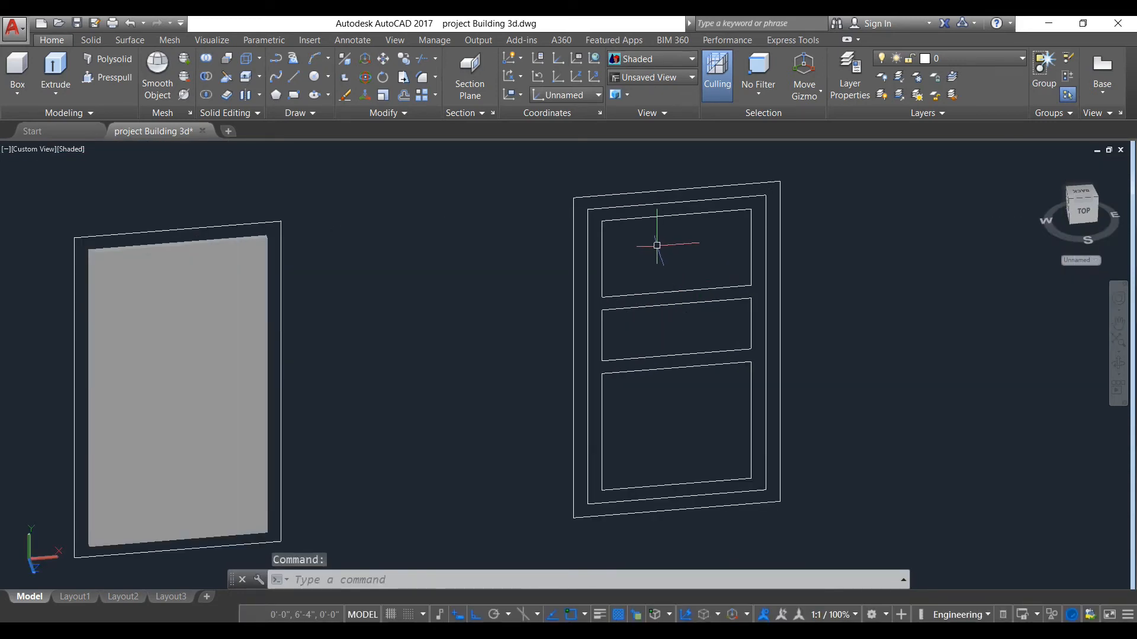
pyautogui.click(757, 287)
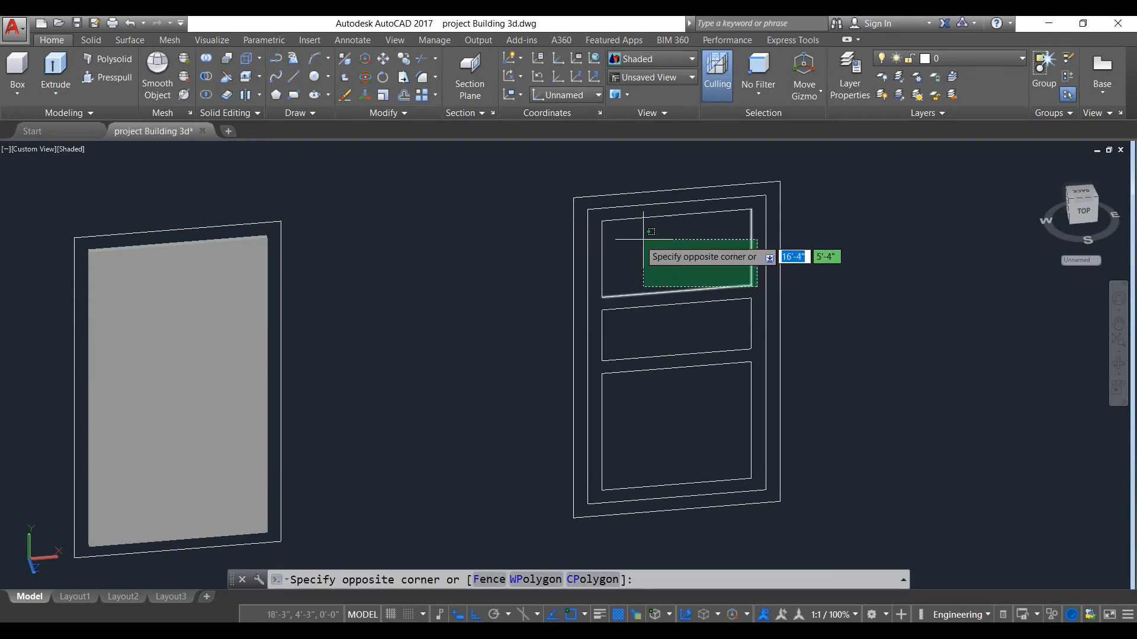
pyautogui.click(599, 219)
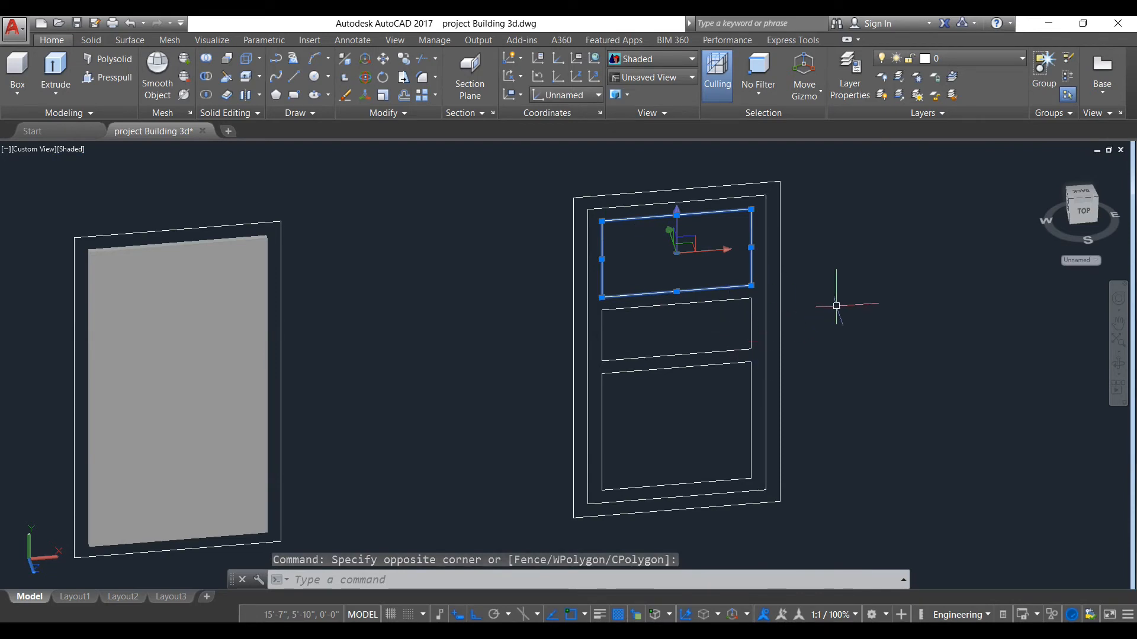
pyautogui.press('Return')
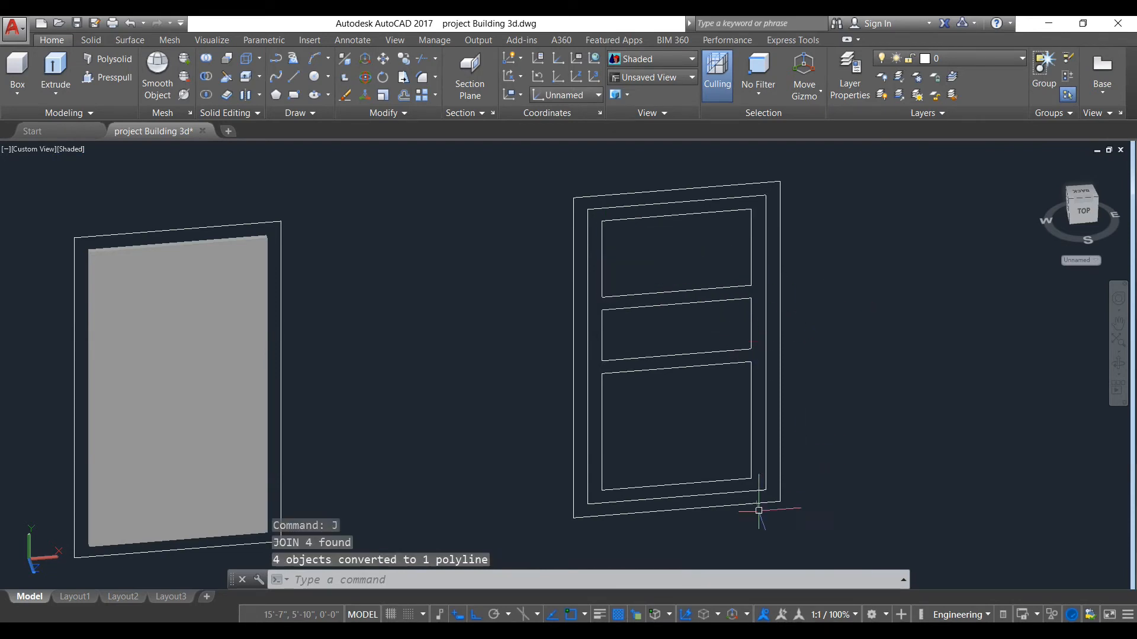
# Join the lines of the lower and middle panel rectangles in the same door copy into one polyline each.
pyautogui.scroll(2, 731, 466)
pyautogui.click(761, 486)
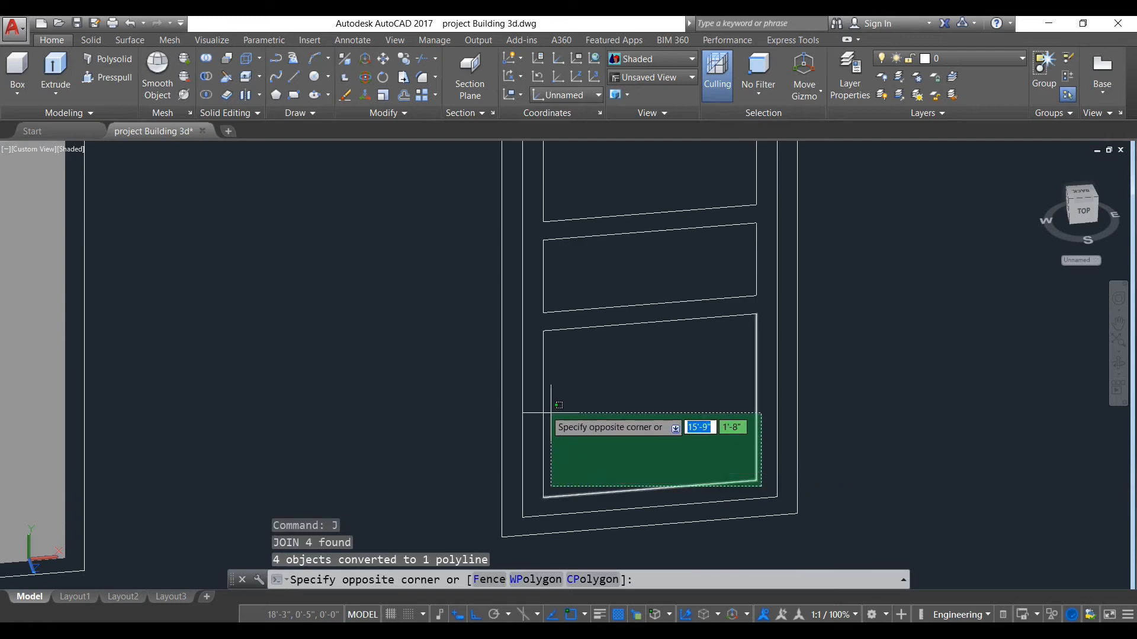
pyautogui.click(539, 331)
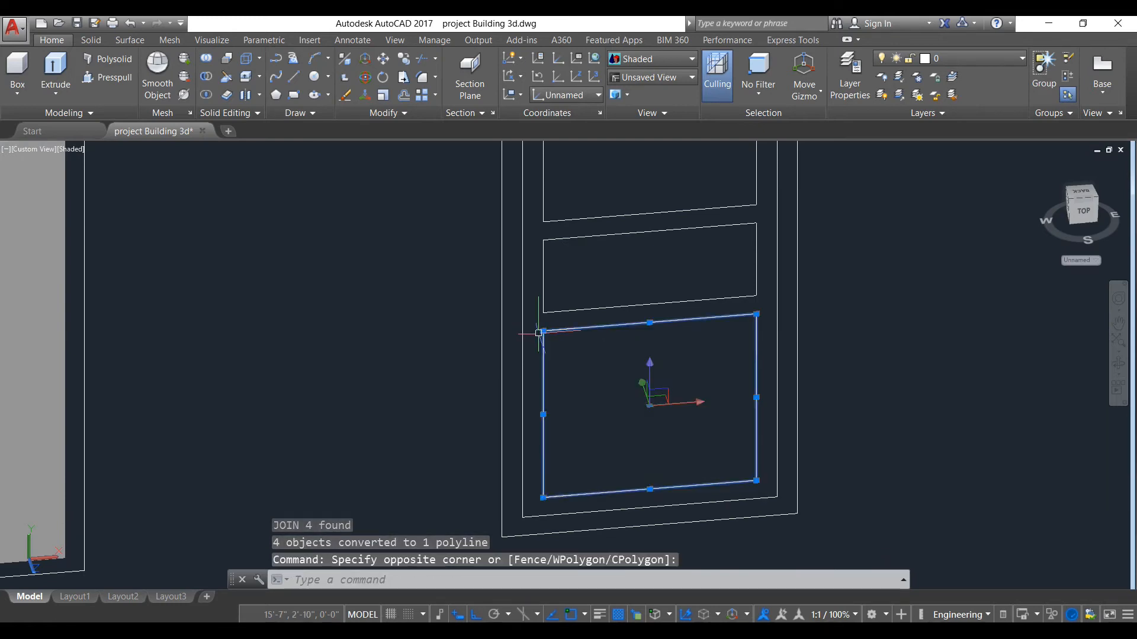
pyautogui.press('Escape')
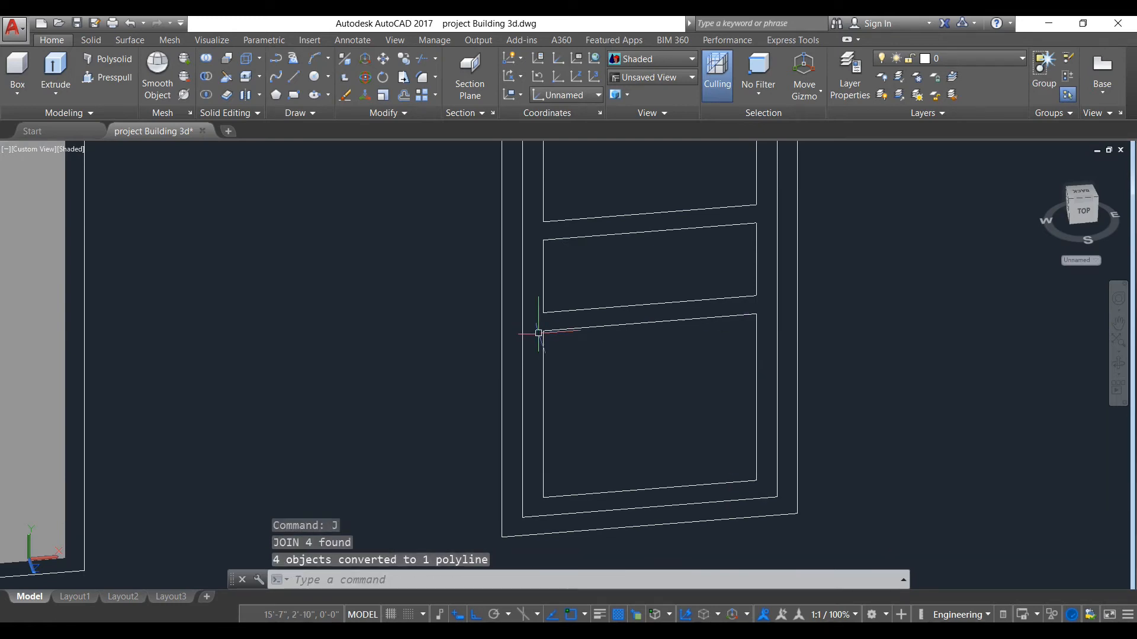
pyautogui.click(764, 302)
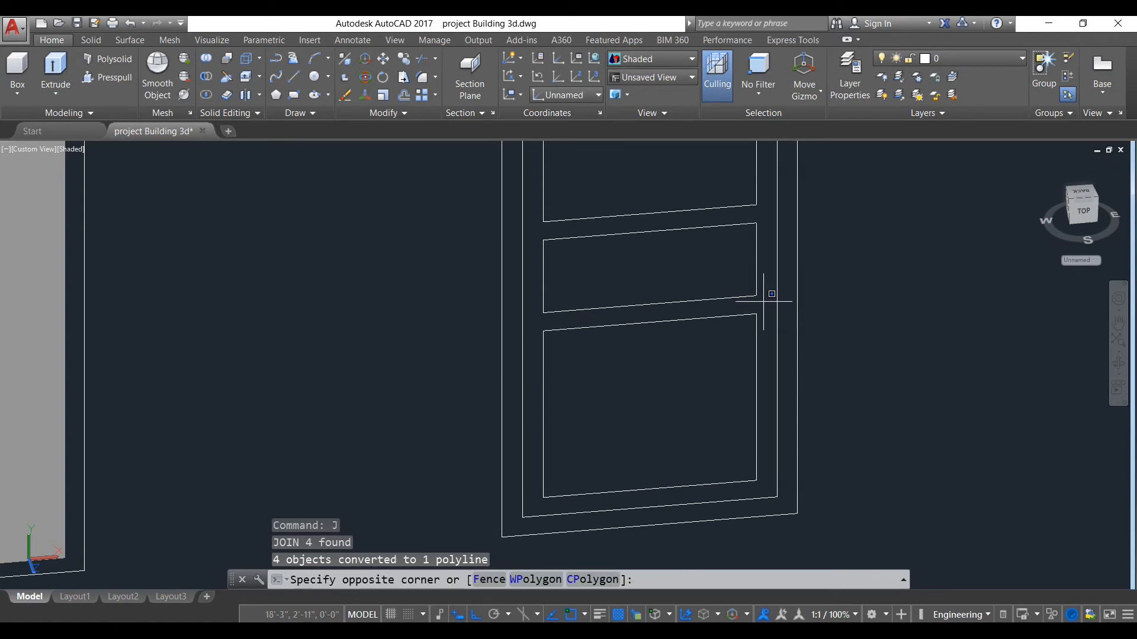
pyautogui.click(536, 232)
pyautogui.write('j')
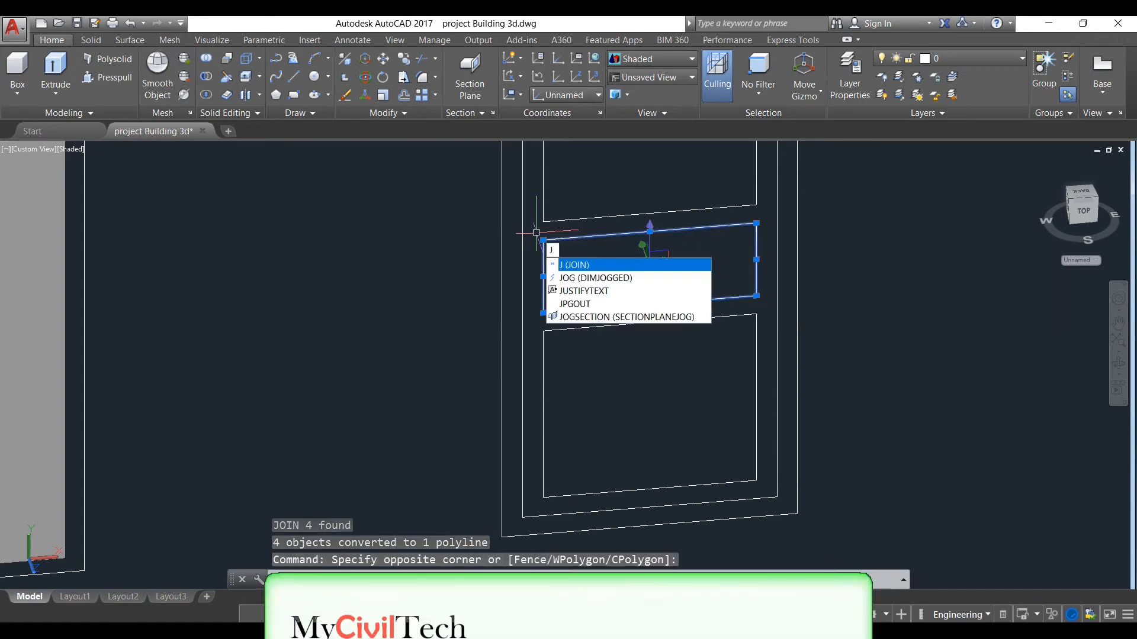
pyautogui.press('Return')
# Extrude the three joined panel rectangles of the rightmost door copy 3.4" into solids.
pyautogui.scroll(-6, 598, 235)
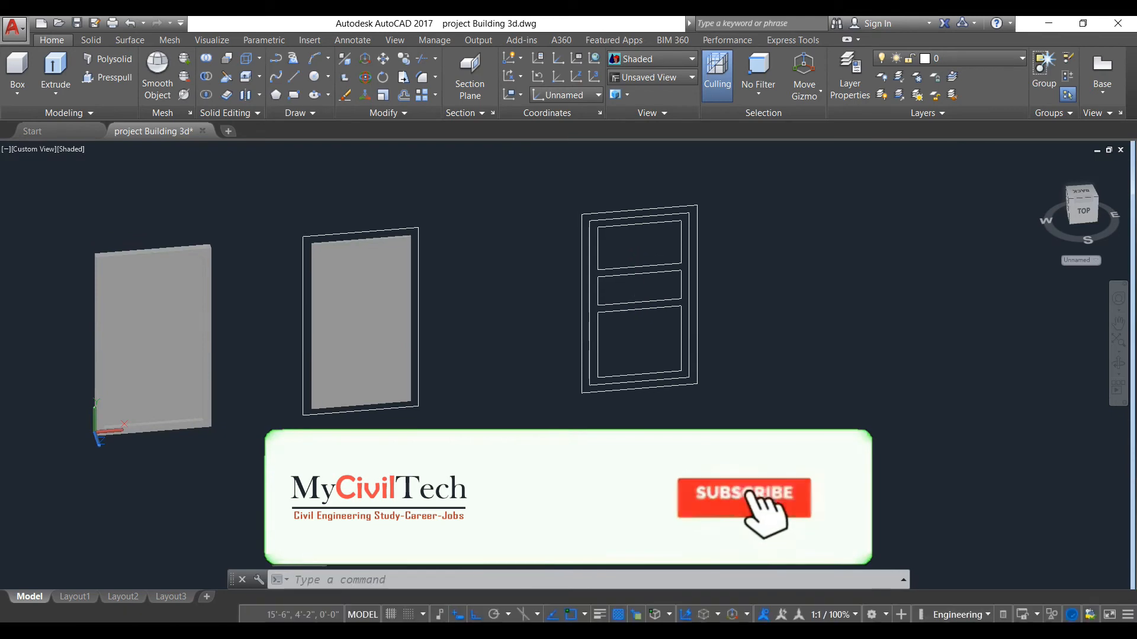
pyautogui.click(56, 66)
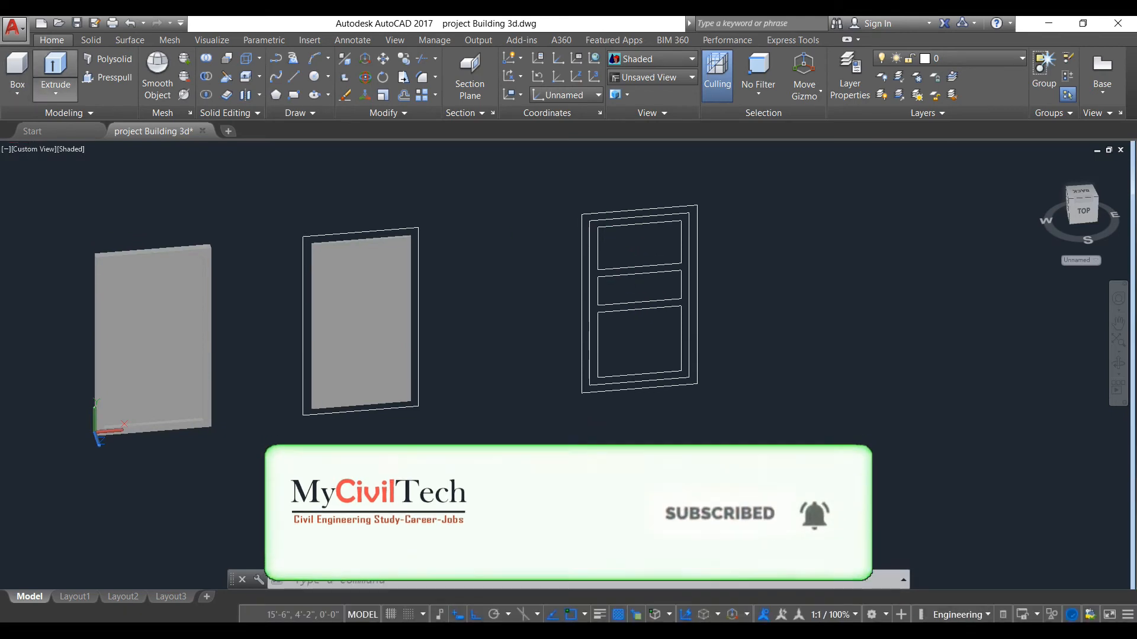
pyautogui.click(598, 244)
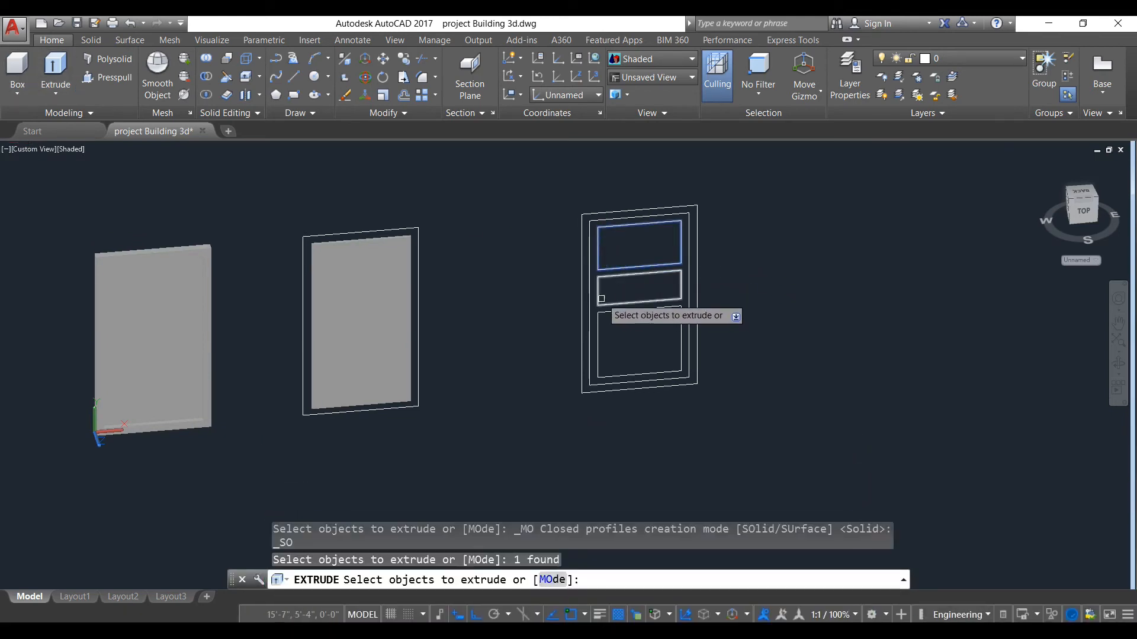
pyautogui.click(598, 291)
pyautogui.click(597, 335)
pyautogui.press('Return')
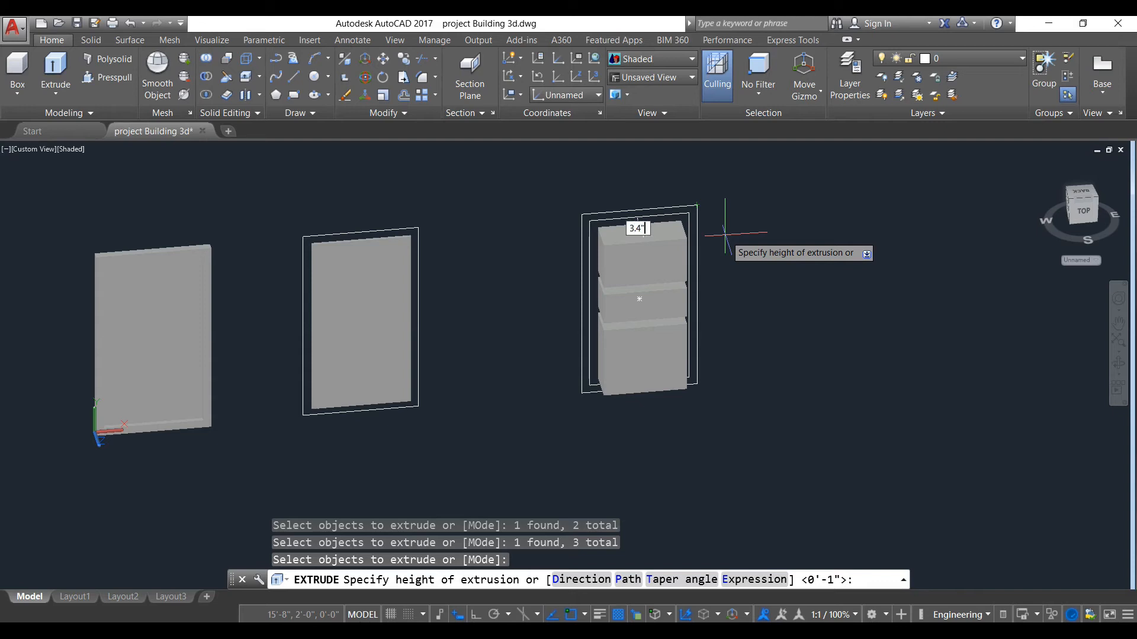
pyautogui.press('Return')
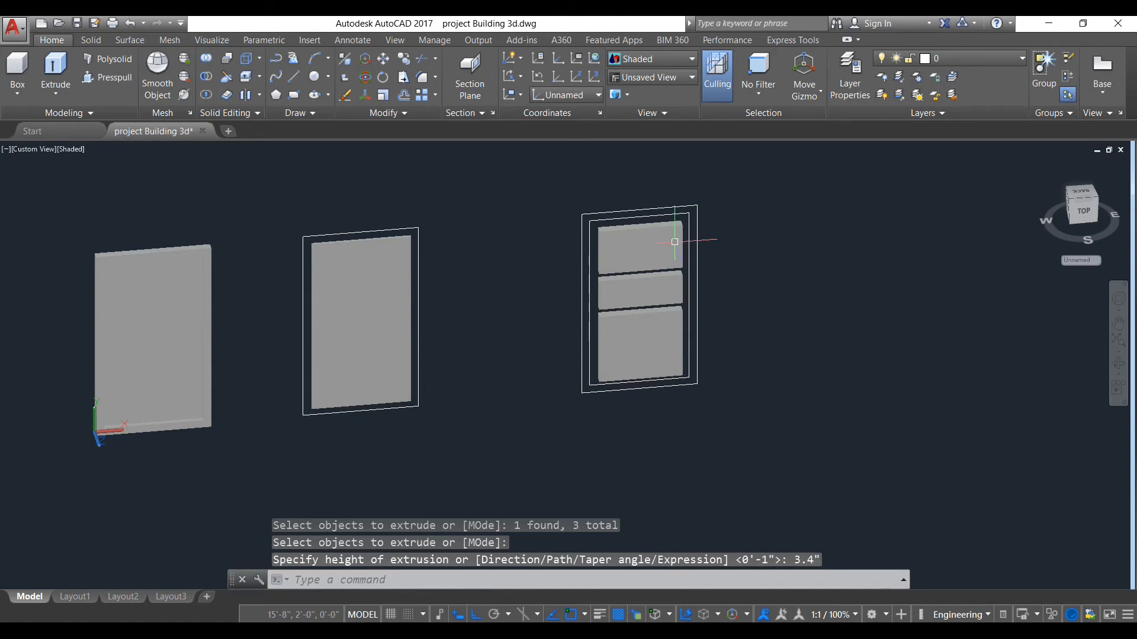
# Copy the three panel solids from their outer rectangle's upper-left corner to the door frame's upper-left outer corner.
pyautogui.click(630, 246)
pyautogui.click(640, 290)
pyautogui.click(640, 343)
pyautogui.write('co')
pyautogui.press('Return')
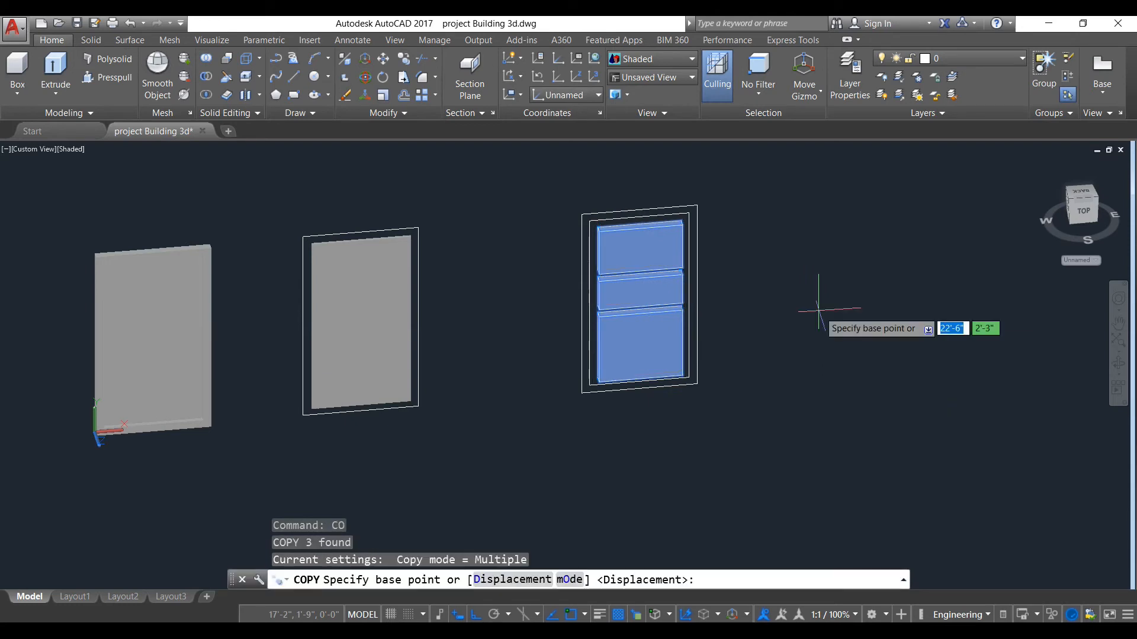
pyautogui.click(586, 214)
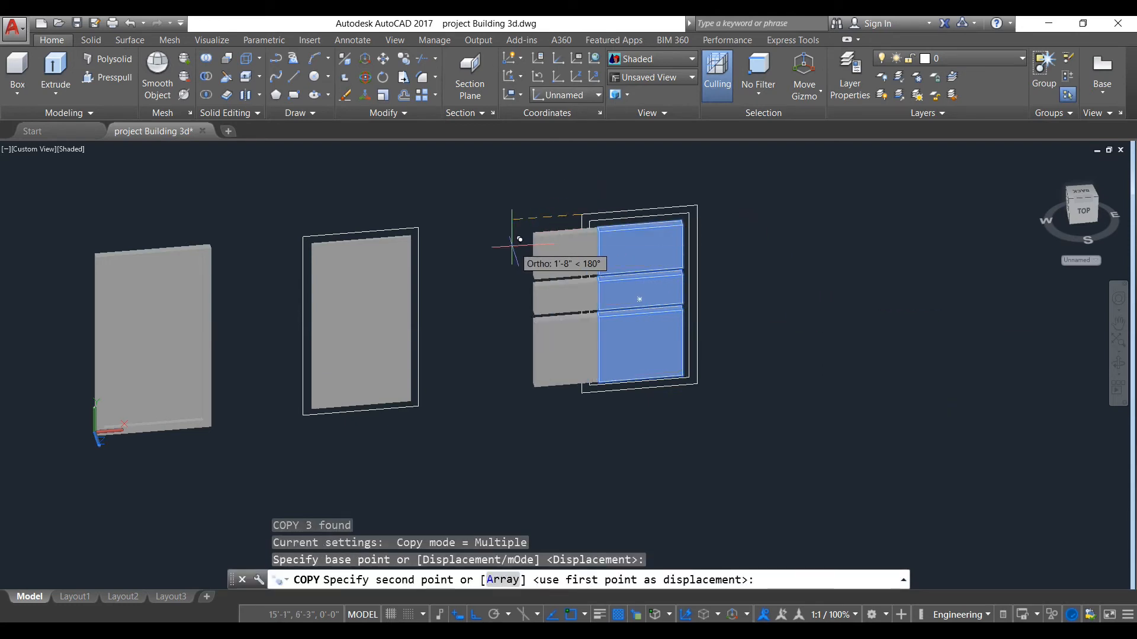
pyautogui.moveTo(511, 250); pyautogui.dragTo(825, 314, button='middle')
pyautogui.scroll(5, 443, 321)
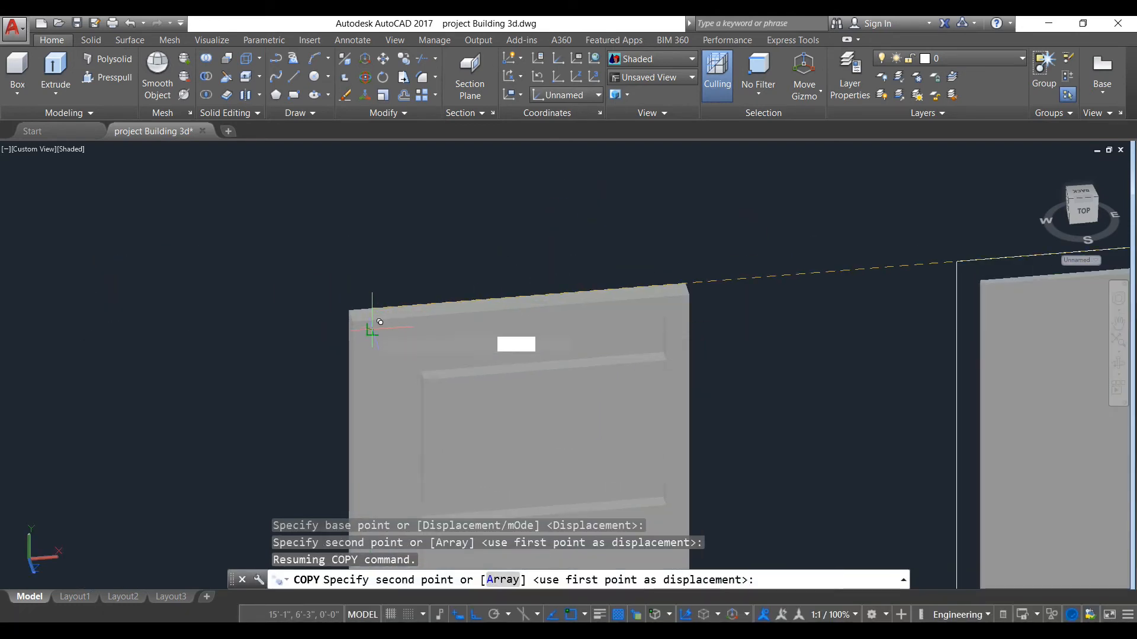
pyautogui.click(332, 289)
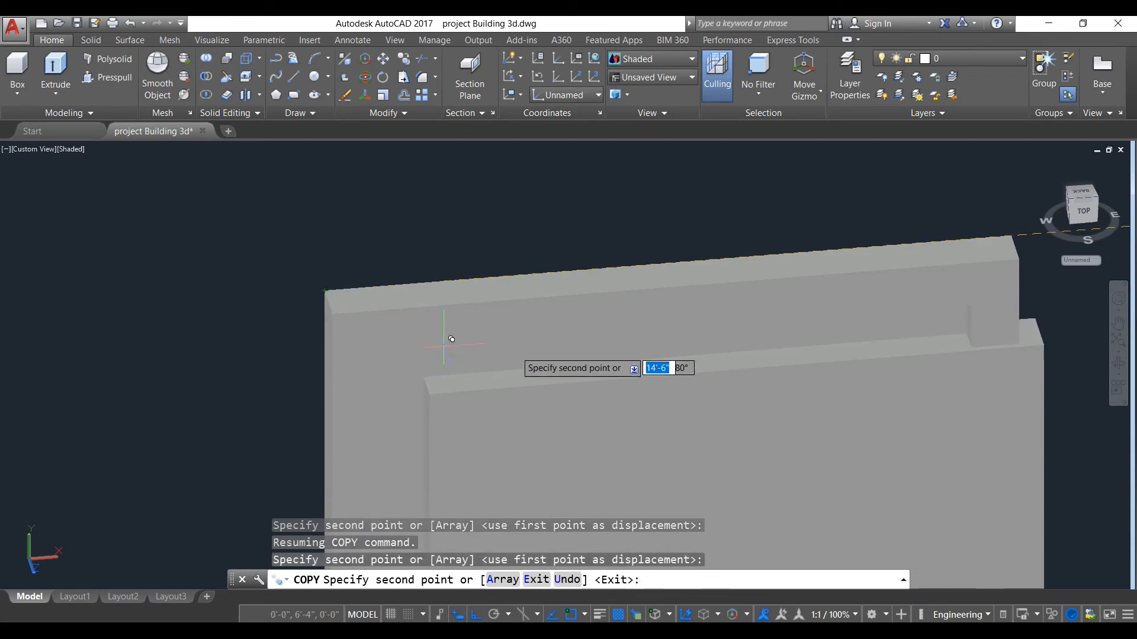
pyautogui.scroll(-5, 545, 335)
pyautogui.moveTo(546, 335); pyautogui.dragTo(484, 235, button='middle')
pyautogui.press('Escape')
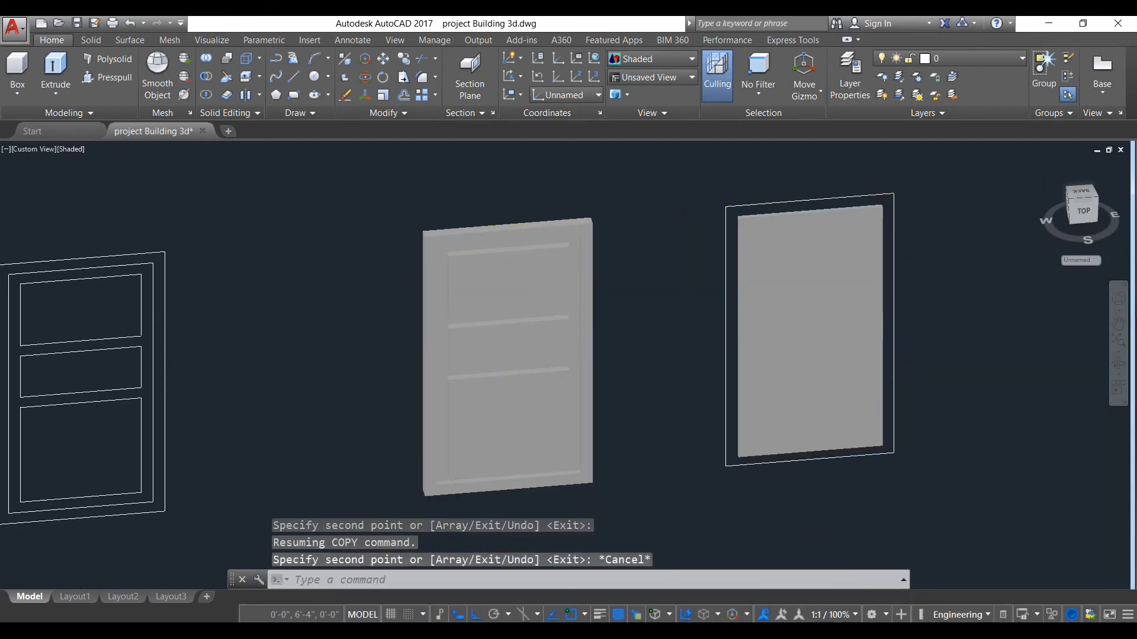
pyautogui.scroll(7, 500, 363)
pyautogui.scroll(-6, 522, 340)
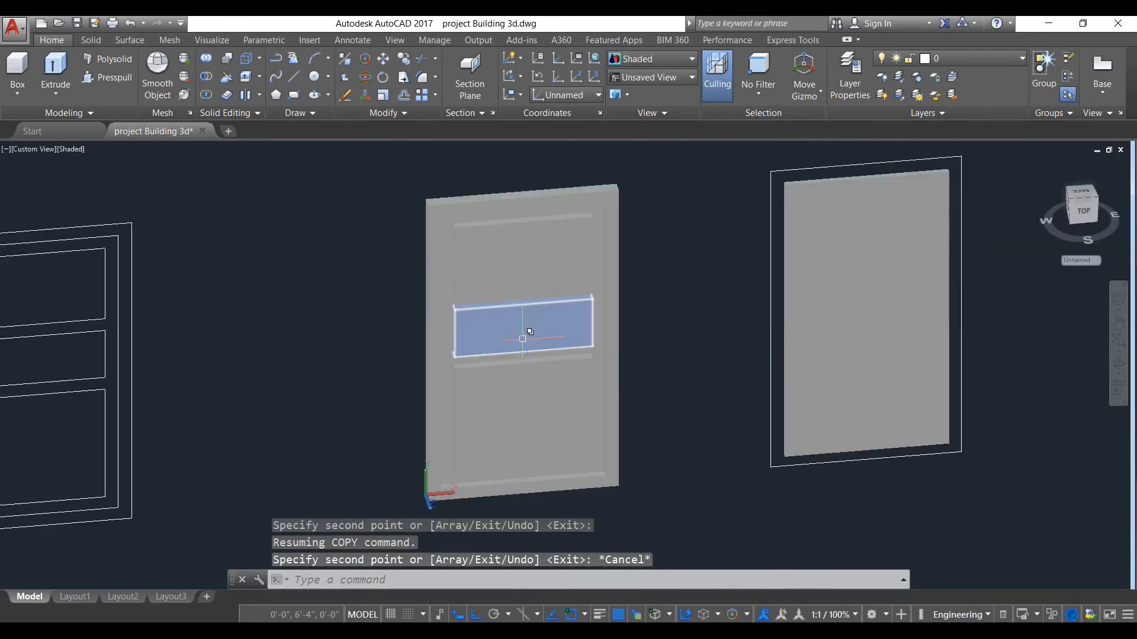
pyautogui.scroll(2, 563, 450)
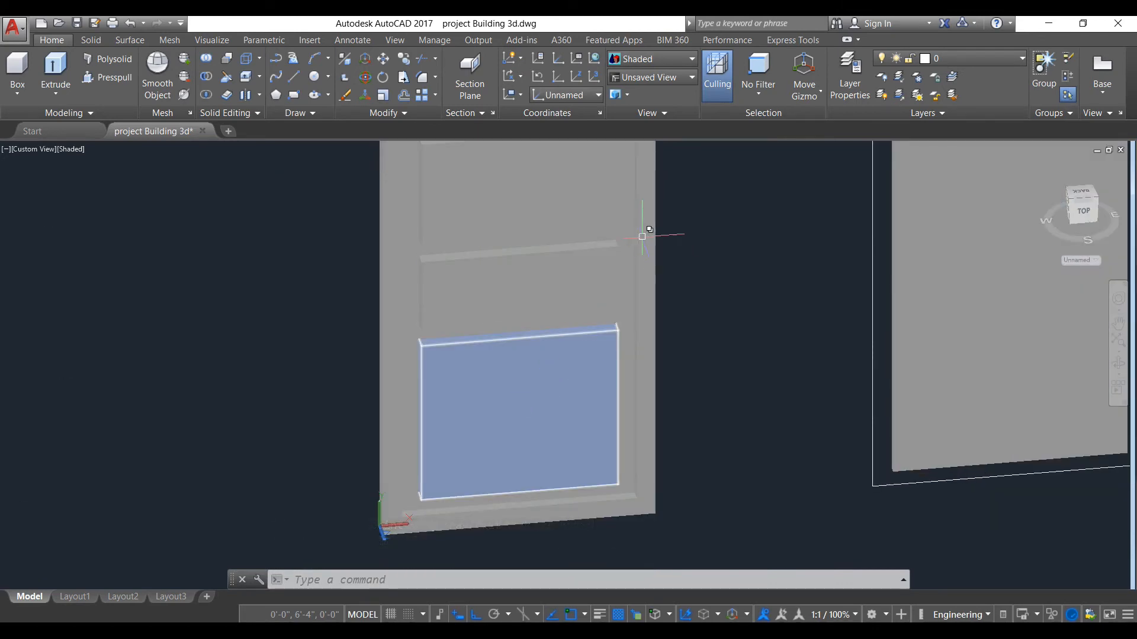
pyautogui.scroll(-4, 728, 361)
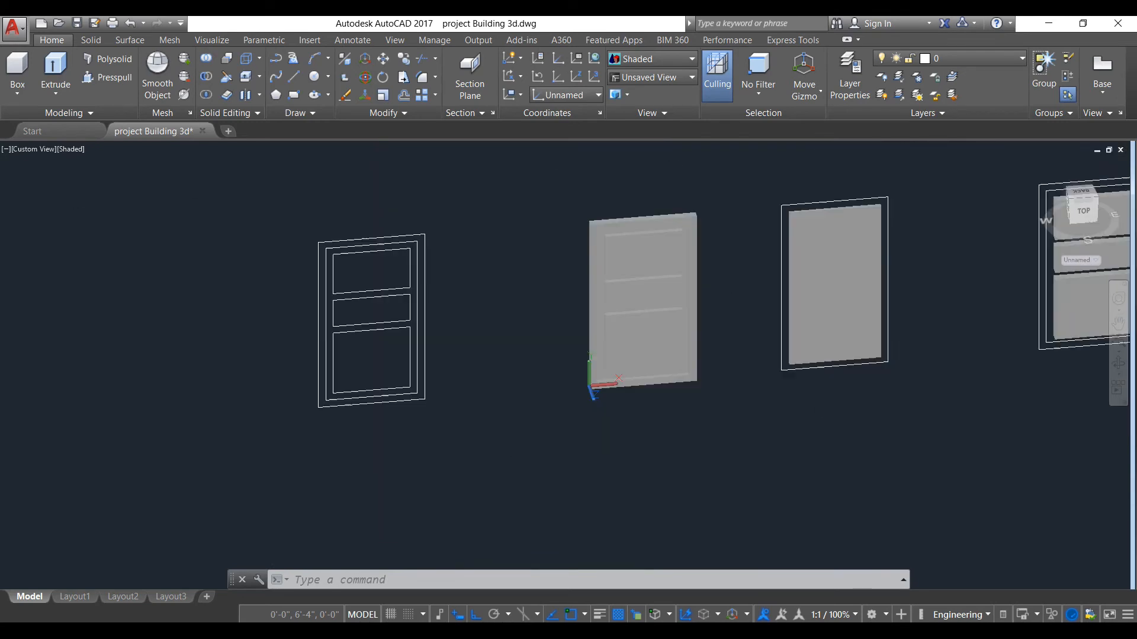
pyautogui.scroll(2, 629, 295)
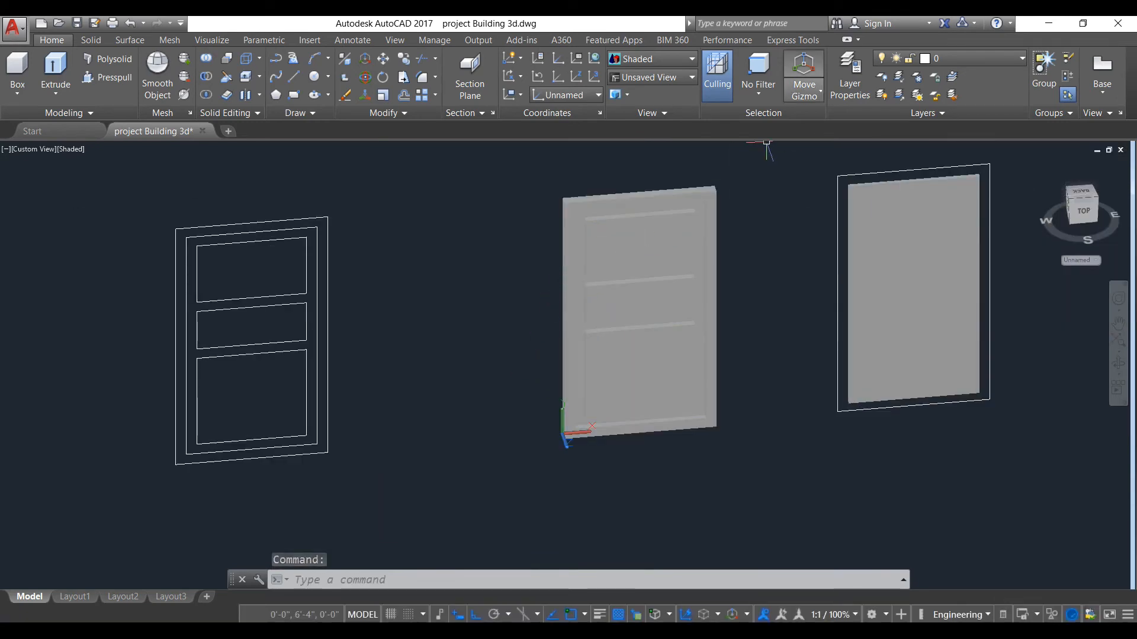
# Create a new layer named 3d door and set its color to index 32.
pyautogui.click(850, 76)
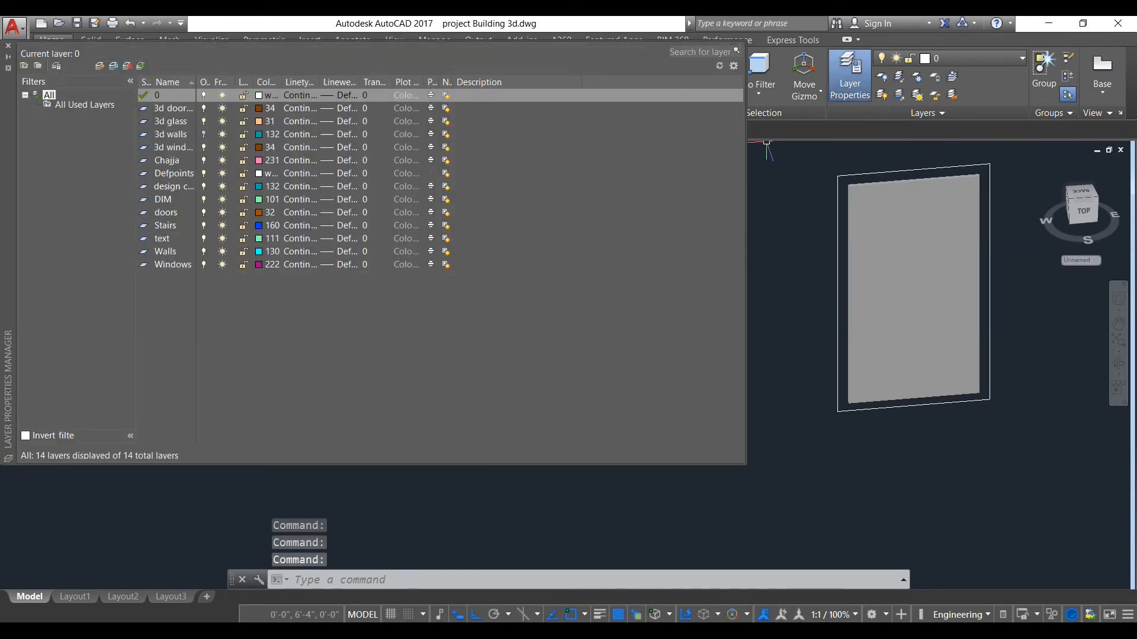
pyautogui.hotkey('alt', 'n')
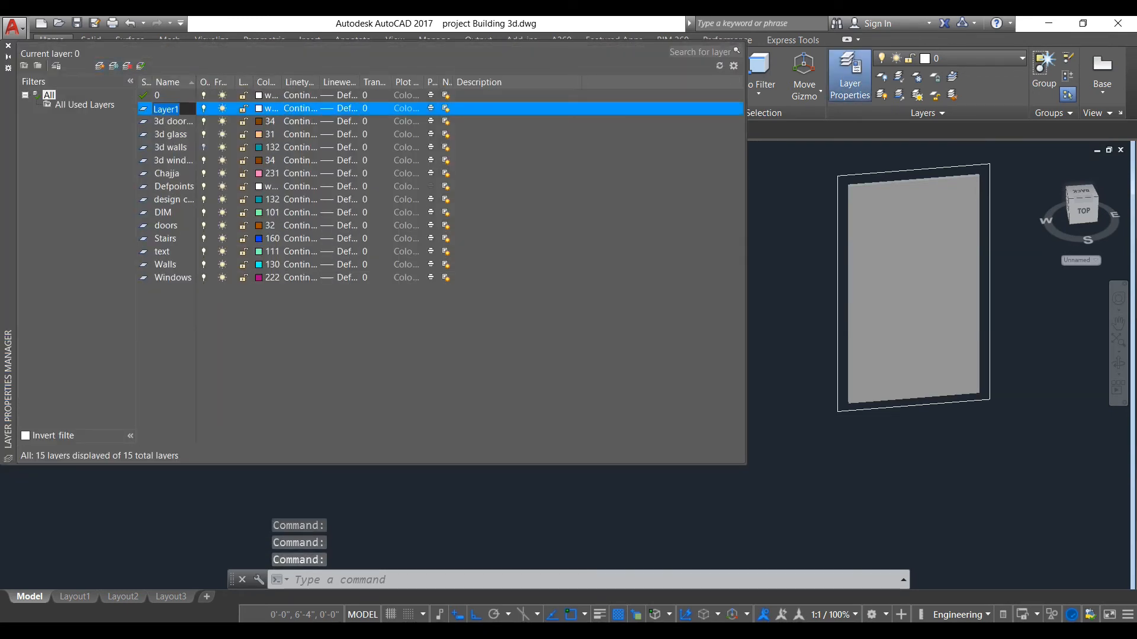
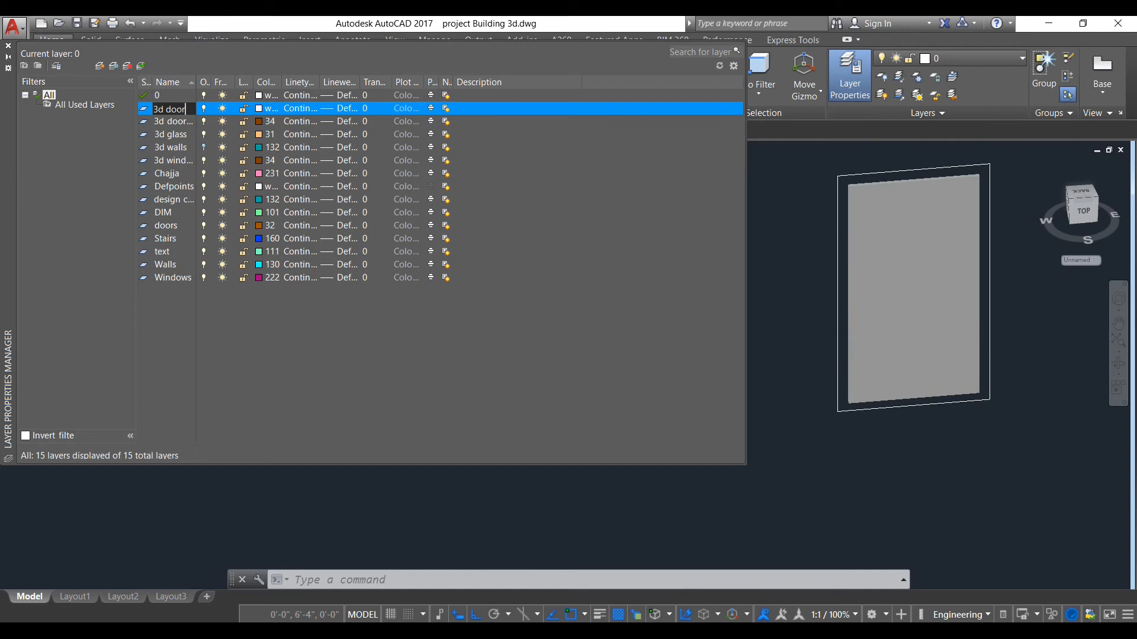
pyautogui.moveTo(198, 82); pyautogui.dragTo(224, 82)
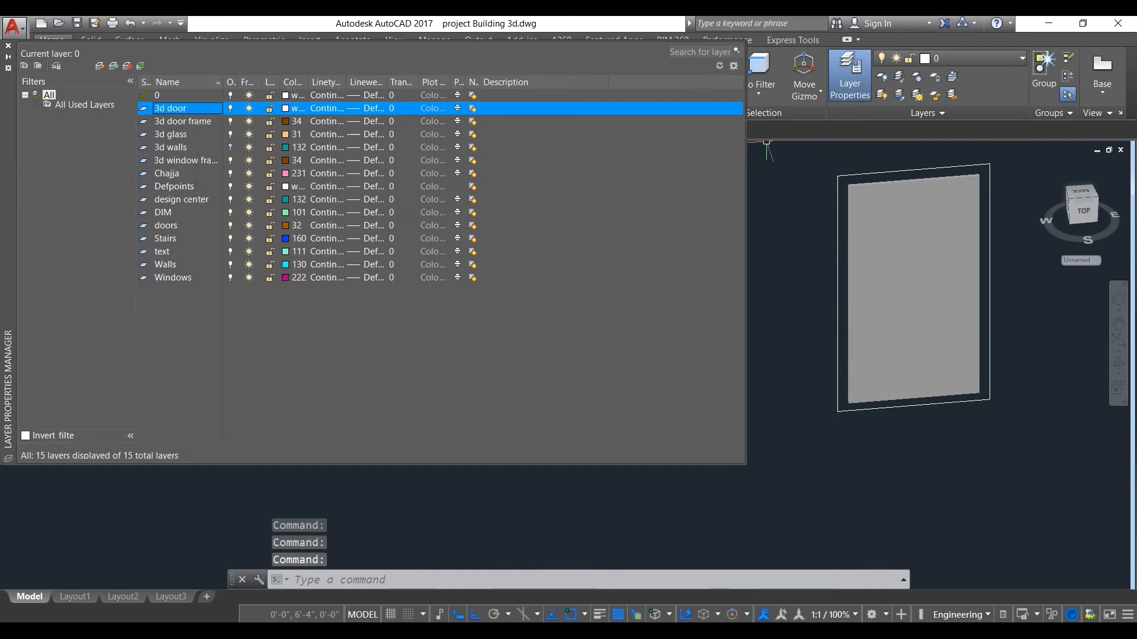
pyautogui.click(286, 108)
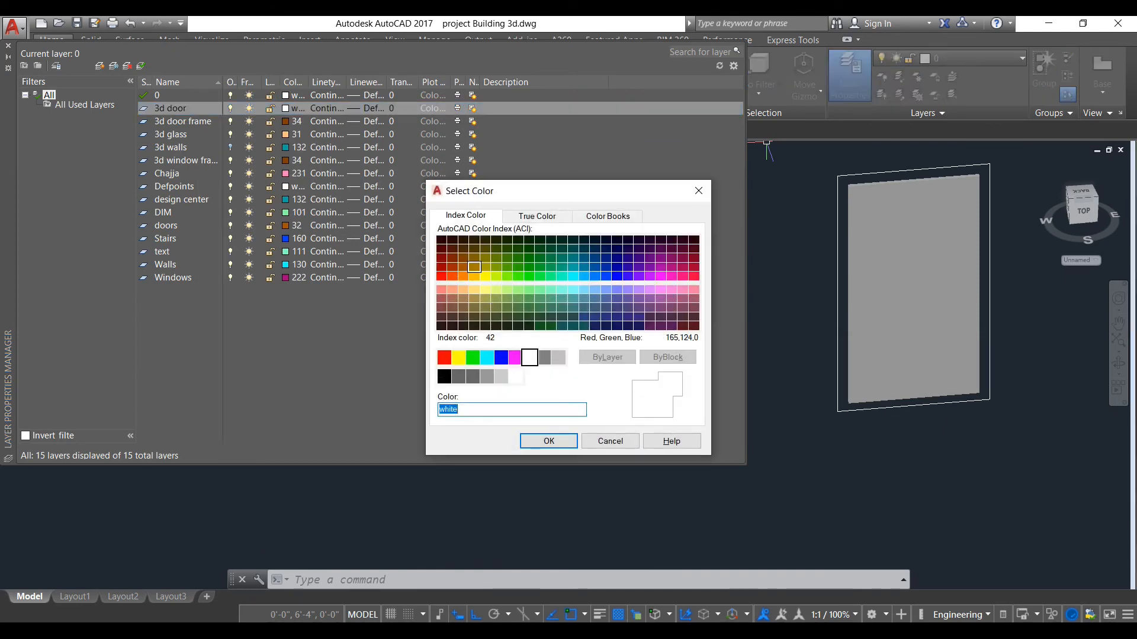
pyautogui.click(463, 267)
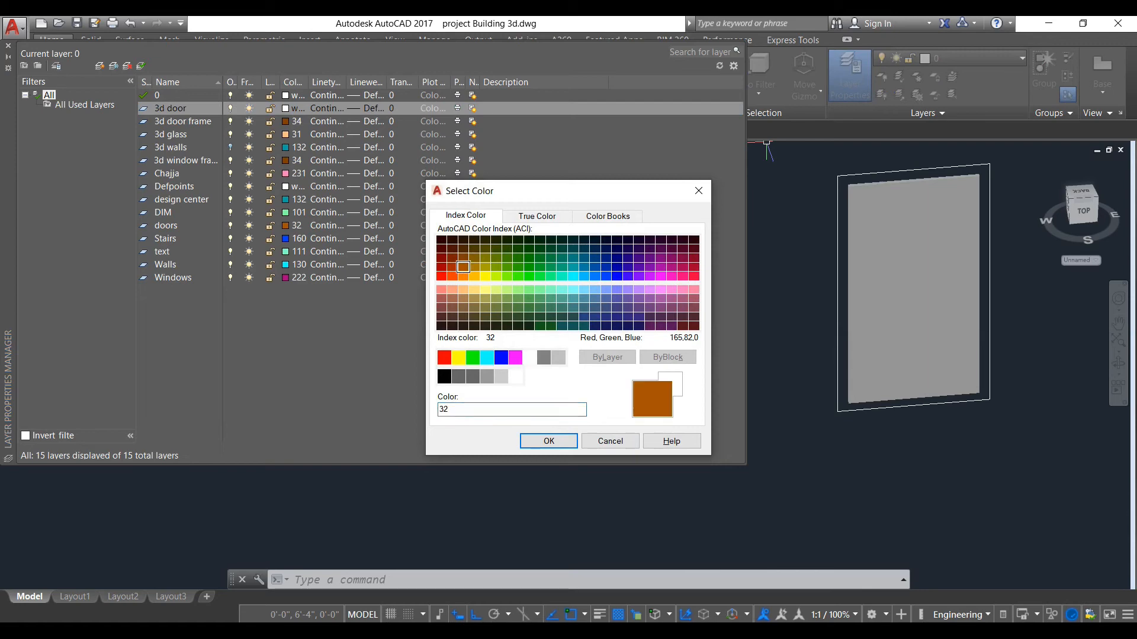
pyautogui.press('Return')
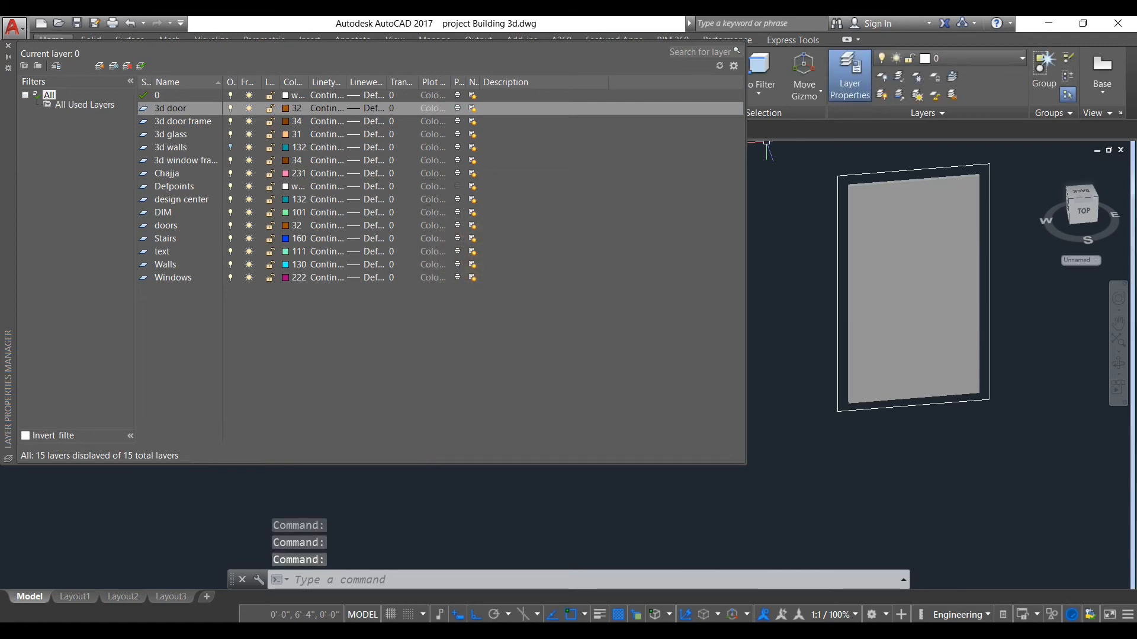
# Close the layer manager and inspect the three panels on the assembled door.
pyautogui.click(8, 46)
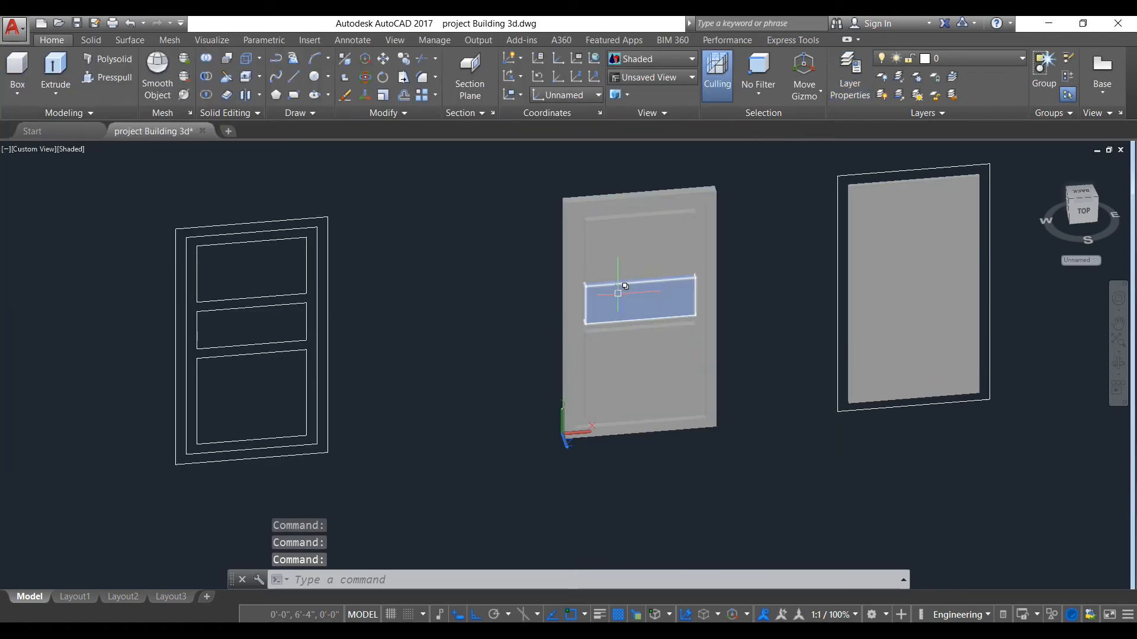
pyautogui.scroll(3, 617, 289)
pyautogui.scroll(-3, 617, 294)
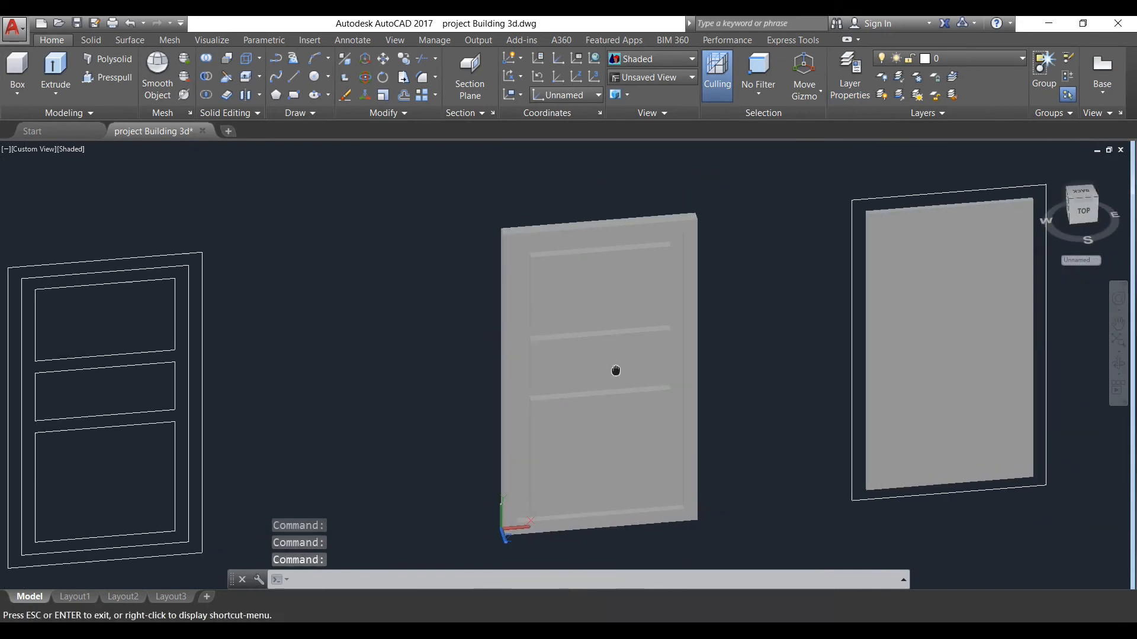
pyautogui.scroll(3, 687, 292)
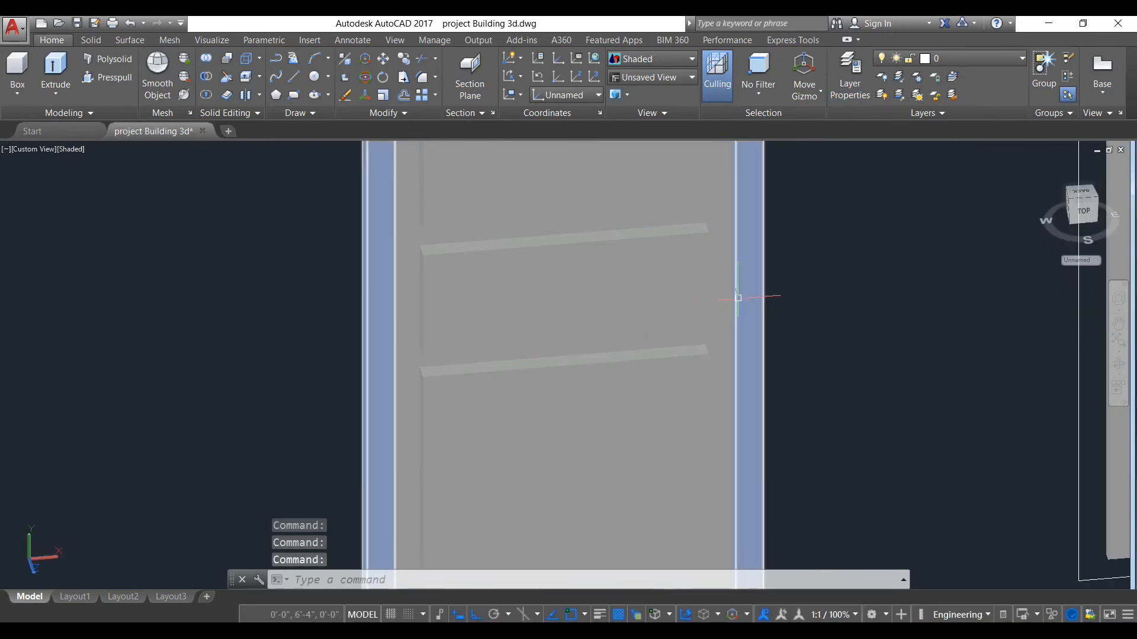
pyautogui.scroll(-3, 478, 287)
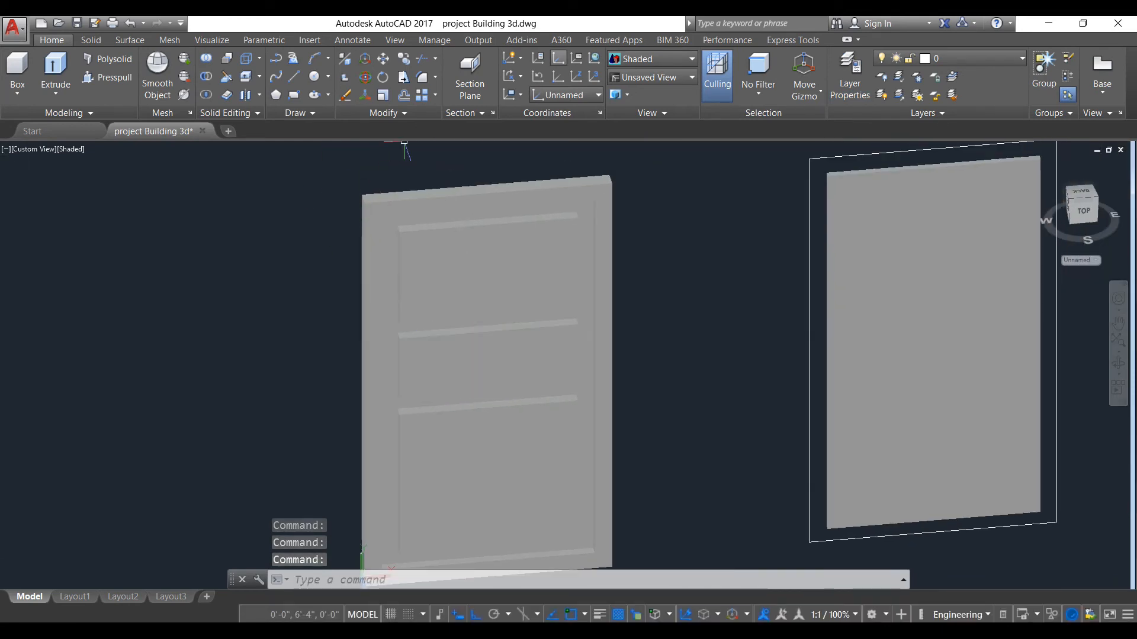
# Fillet the front edge loop of the assembled door's upper panel with a 1" radius.
pyautogui.click(91, 39)
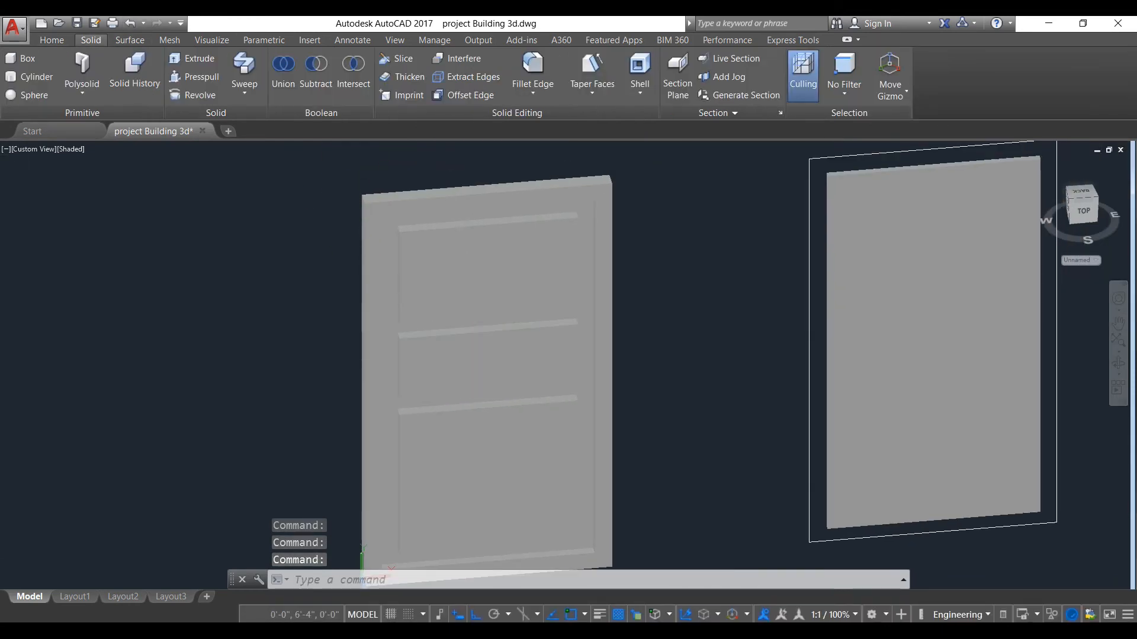
pyautogui.click(533, 70)
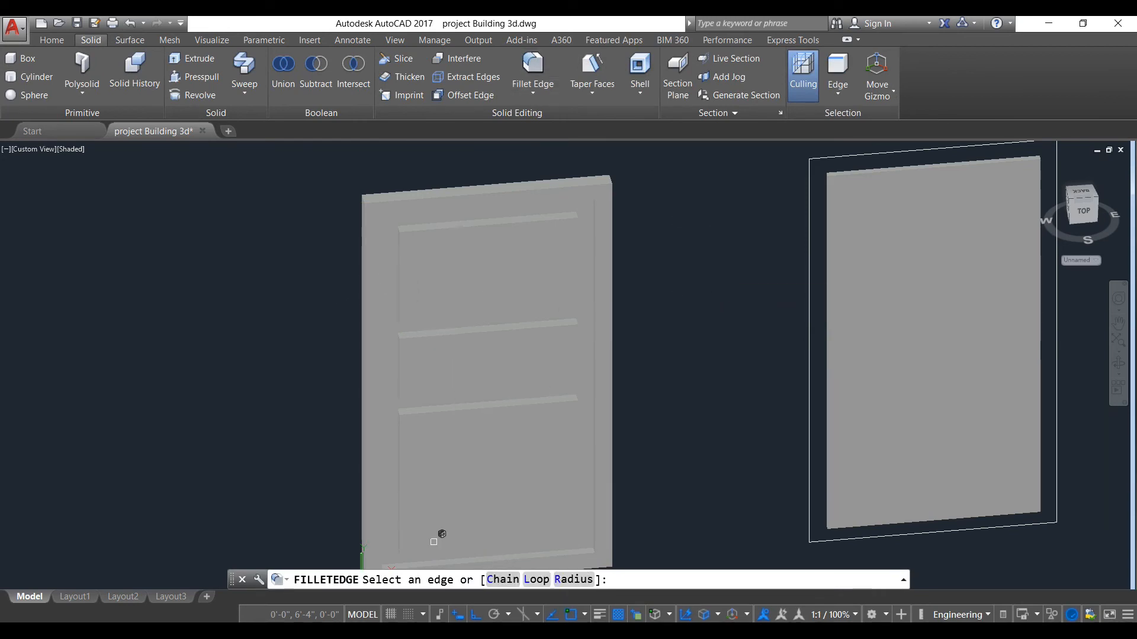
pyautogui.write('L')
pyautogui.press('Return')
pyautogui.scroll(3, 414, 326)
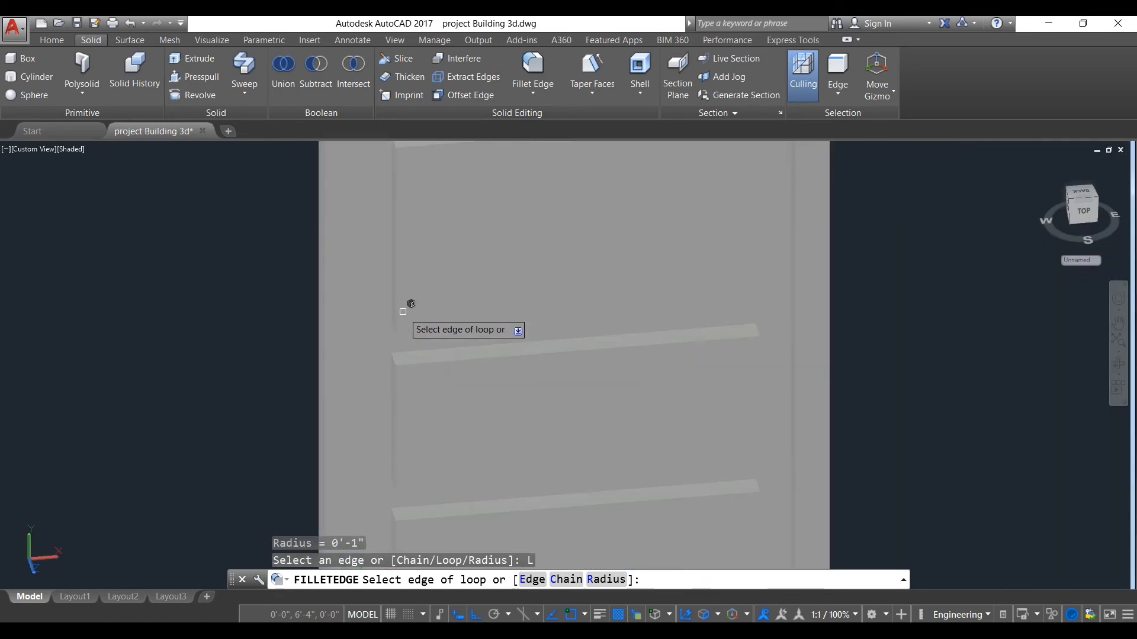
pyautogui.click(397, 282)
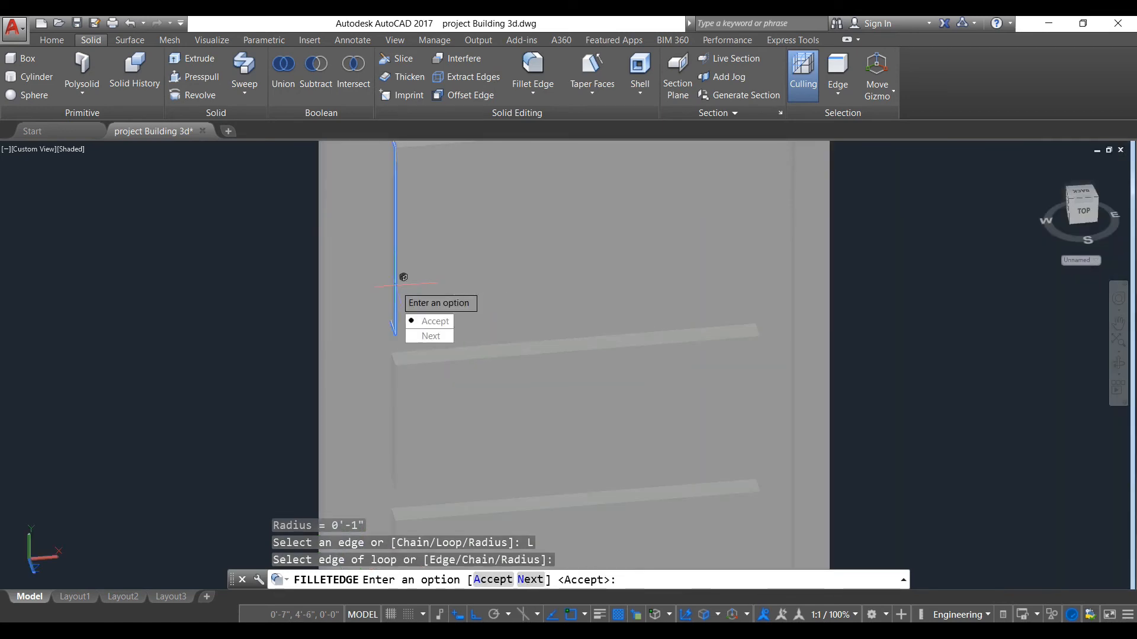
pyautogui.scroll(-2, 395, 284)
pyautogui.scroll(-2, 498, 289)
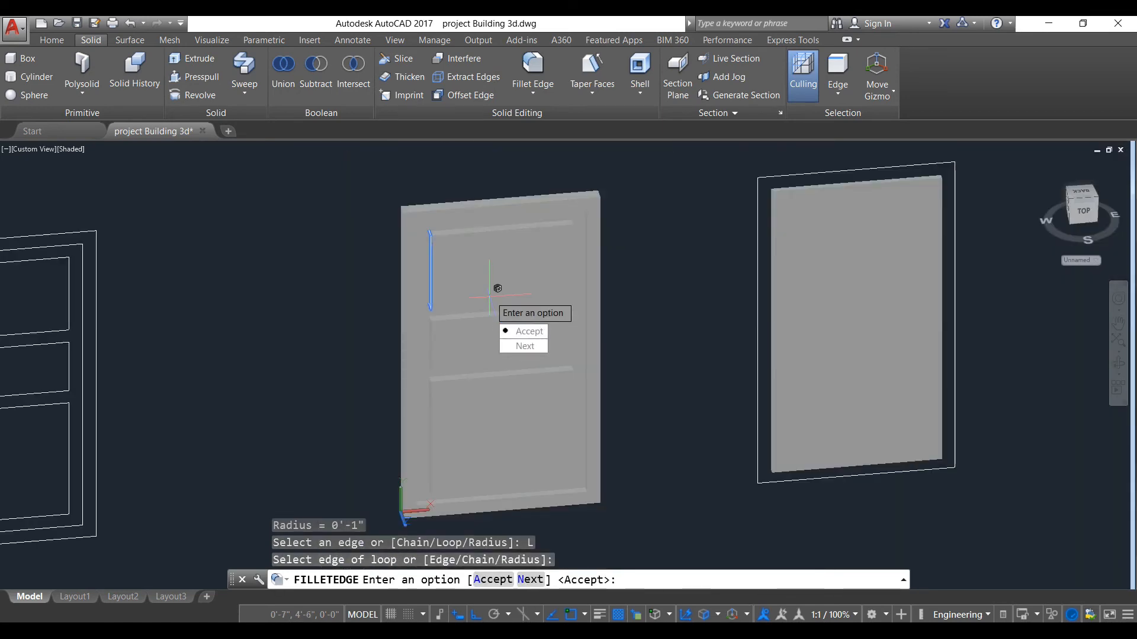
pyautogui.press('Return')
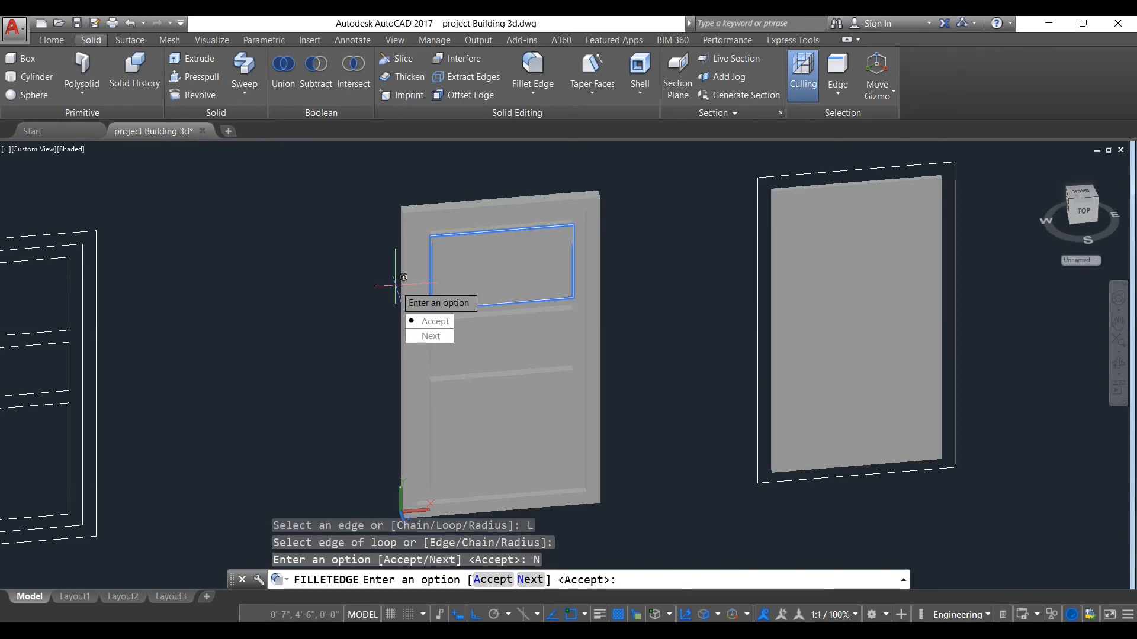
pyautogui.write('a')
pyautogui.press('Return')
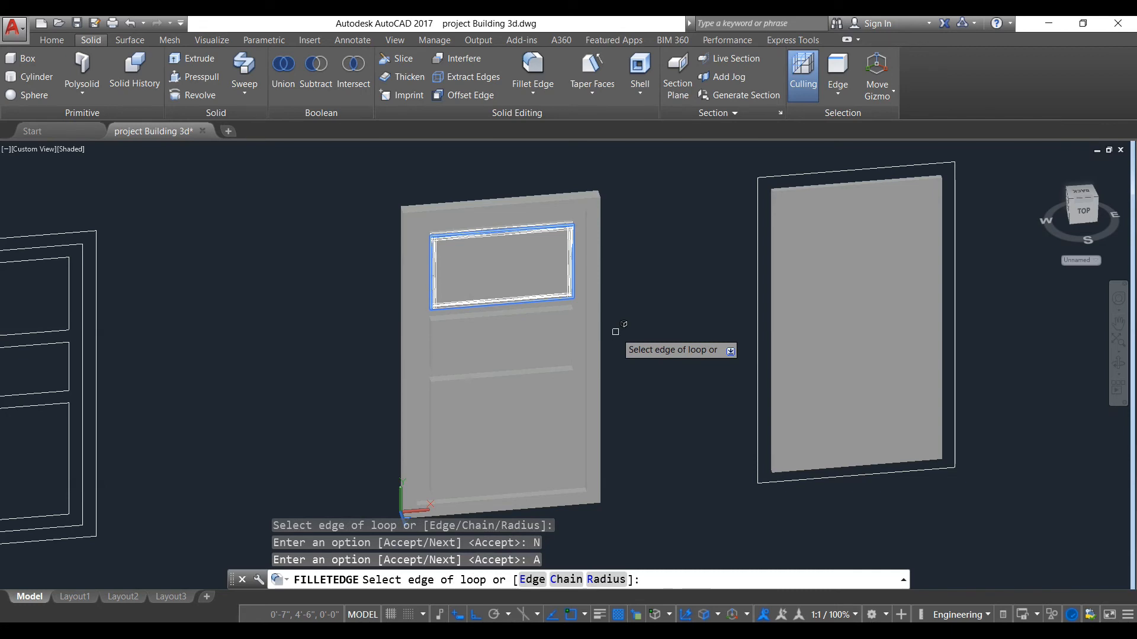
pyautogui.press('Return')
pyautogui.press('Return')
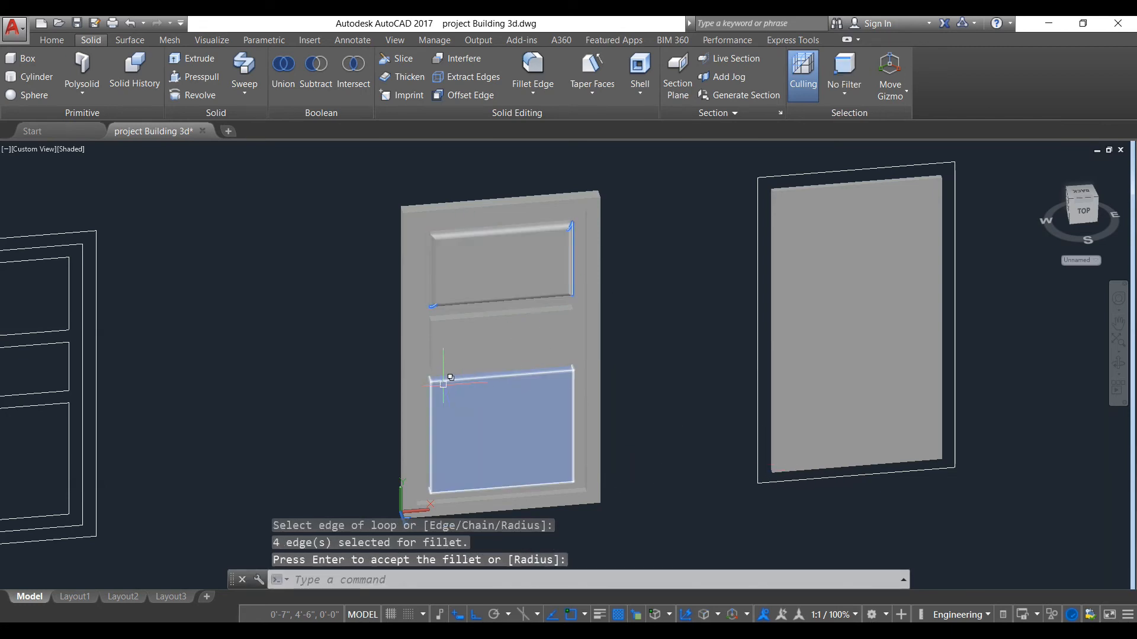
pyautogui.scroll(3, 452, 370)
pyautogui.scroll(-2, 598, 368)
pyautogui.moveTo(597, 368); pyautogui.dragTo(561, 311, button='middle')
pyautogui.click(533, 69)
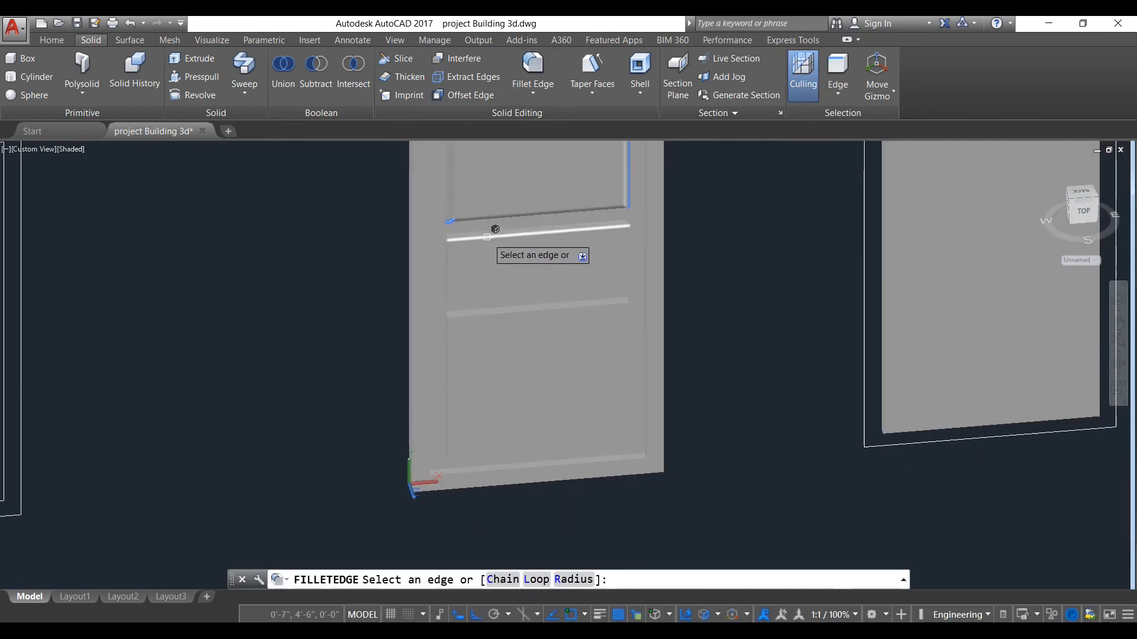
pyautogui.click(487, 237)
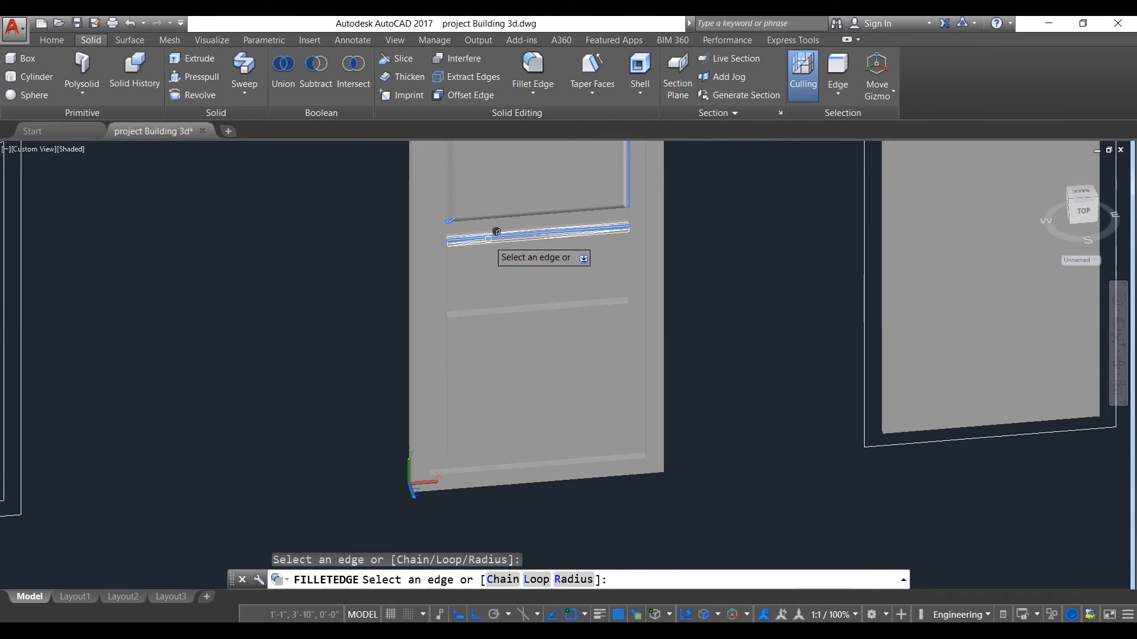
pyautogui.press('Return')
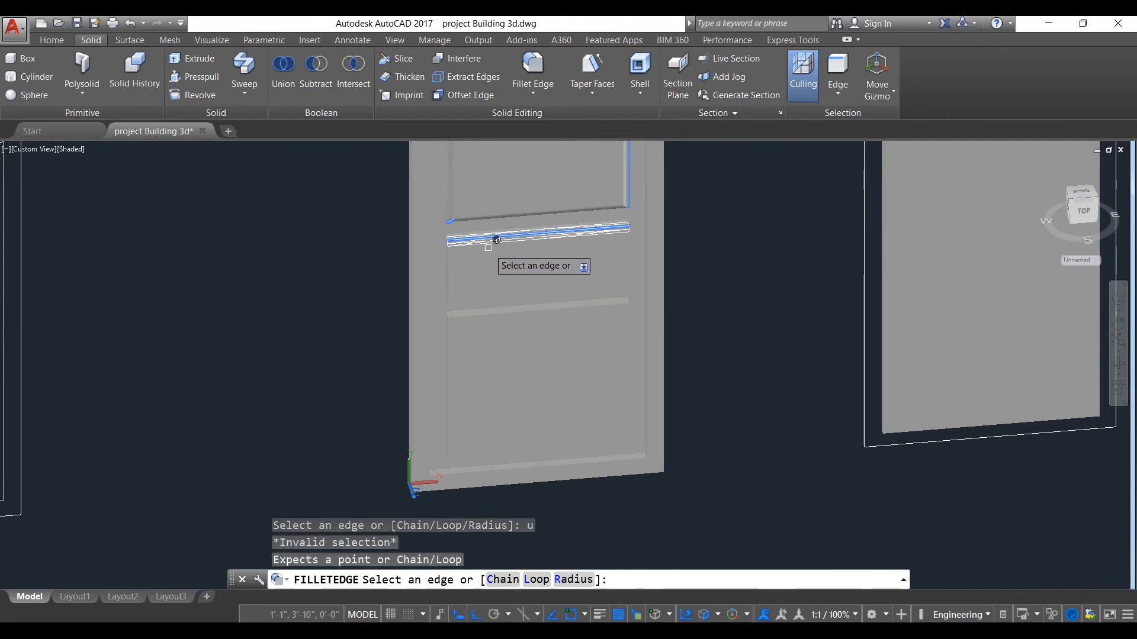
pyautogui.press('Escape')
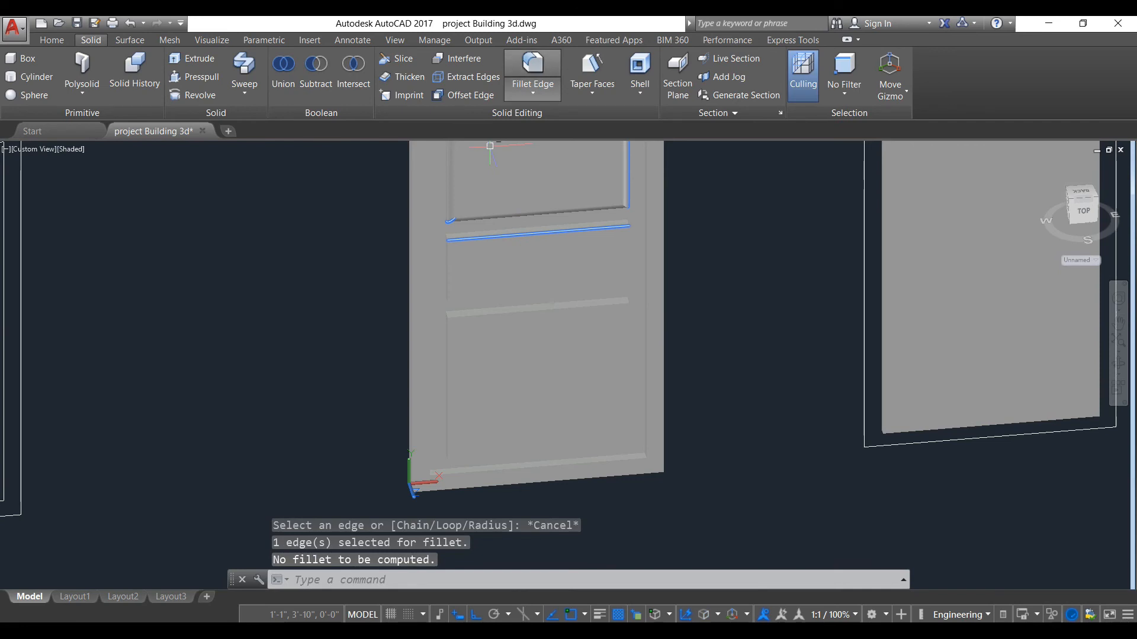
# Fillet the front edge loop of the assembled door's middle panel with a 1" radius.
pyautogui.click(533, 68)
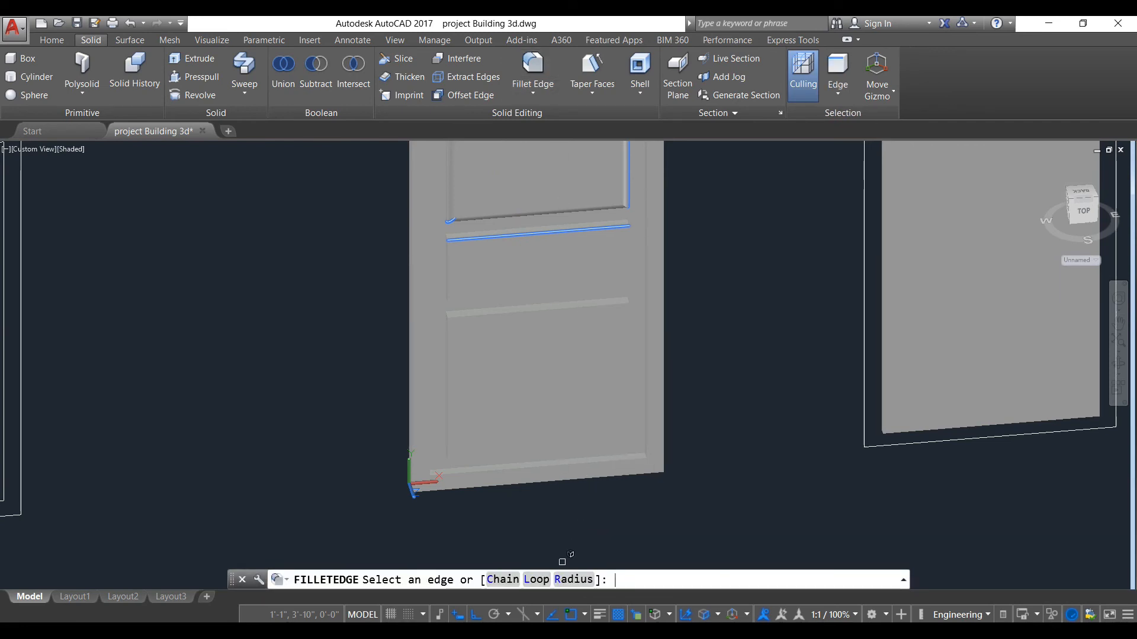
pyautogui.write('L')
pyautogui.press('Return')
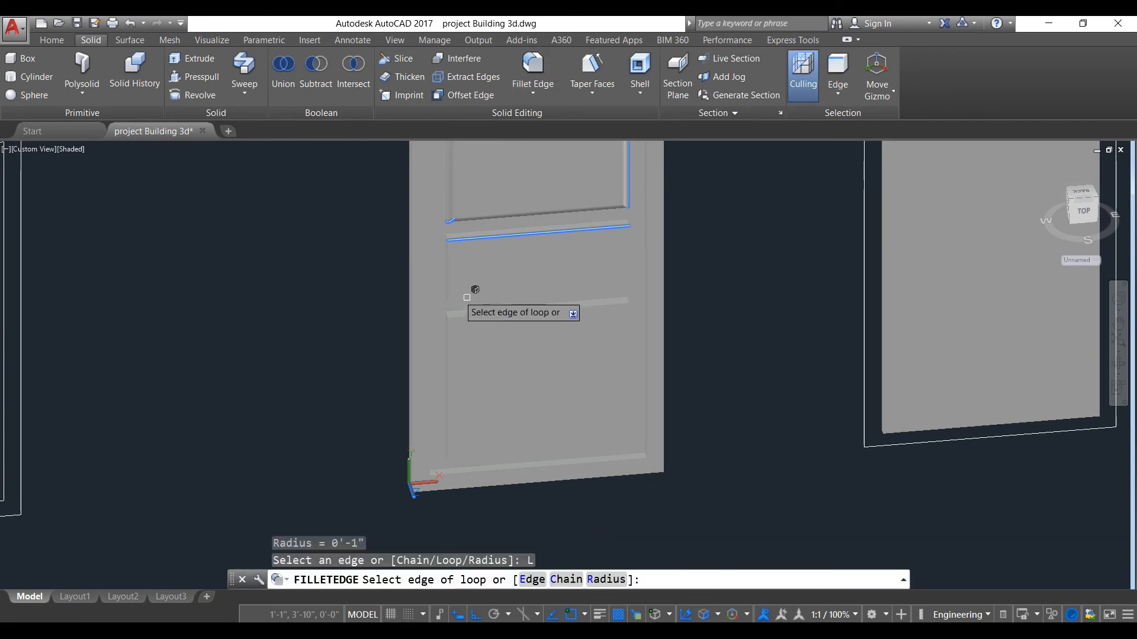
pyautogui.click(475, 238)
pyautogui.press('Return')
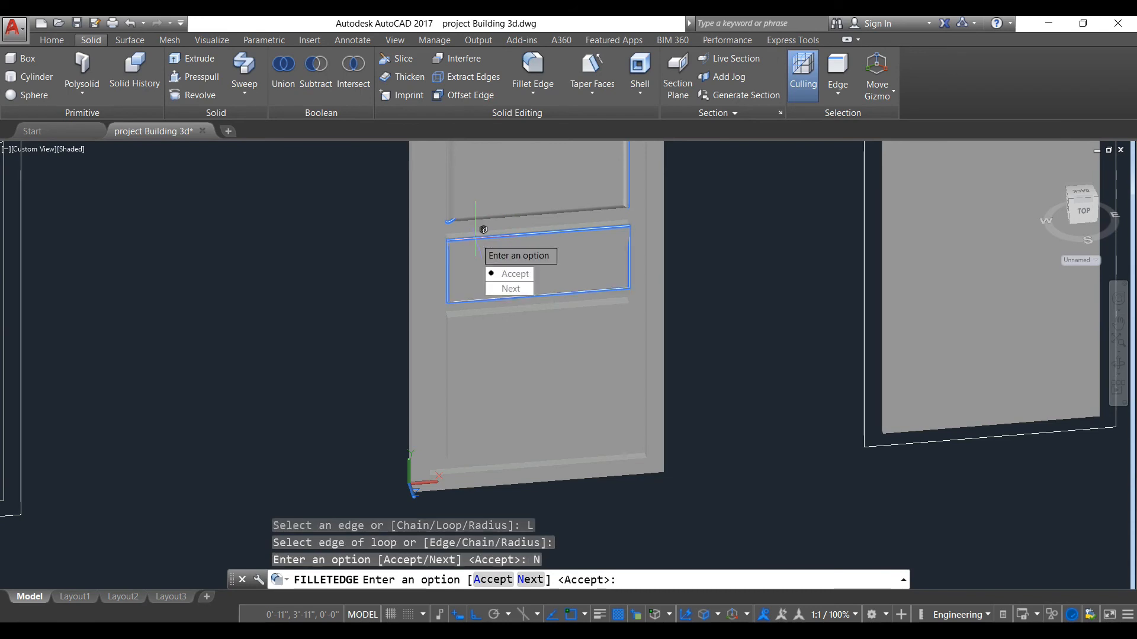
pyautogui.press('Return')
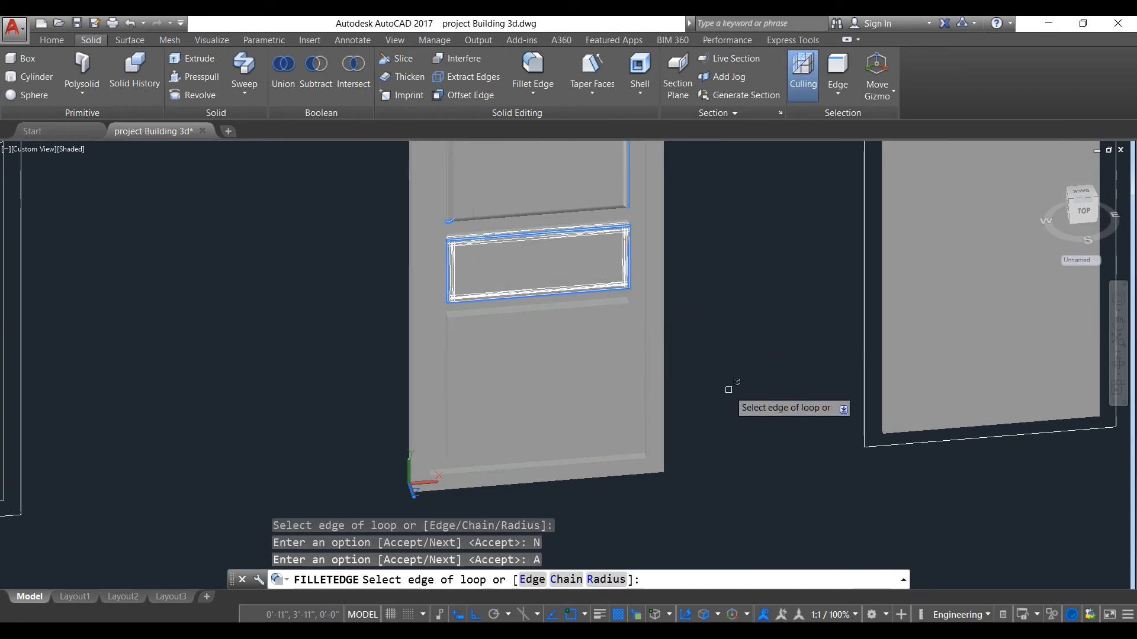
pyautogui.press('Return')
pyautogui.press('Return')
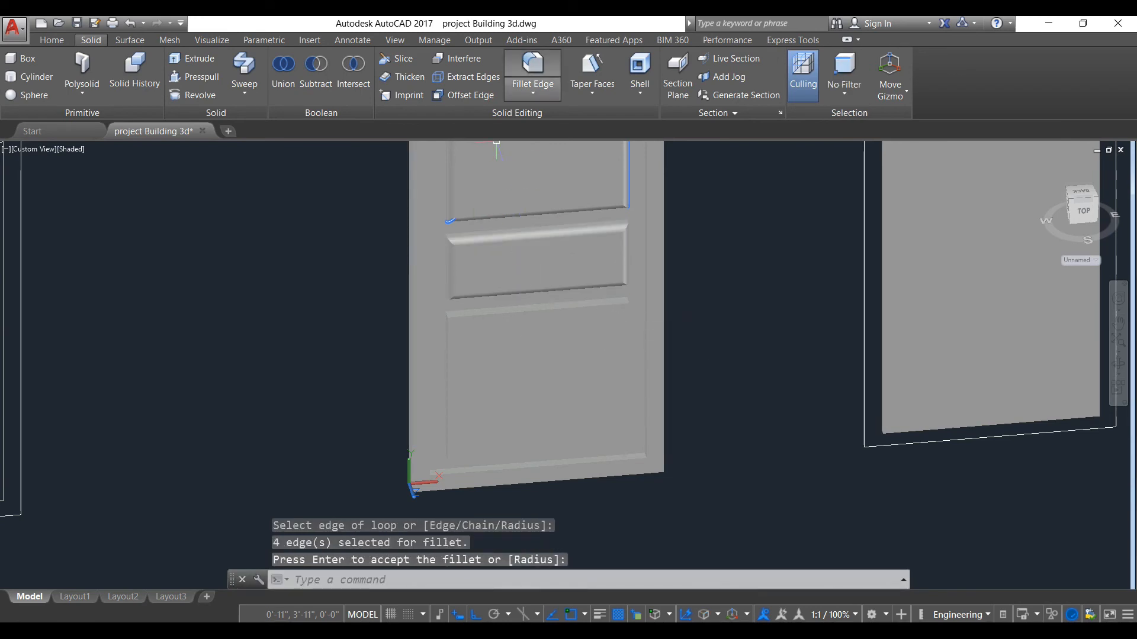
# Fillet the front edge loop of the assembled door's lower panel with a 1" radius.
pyautogui.click(533, 68)
pyautogui.write('L')
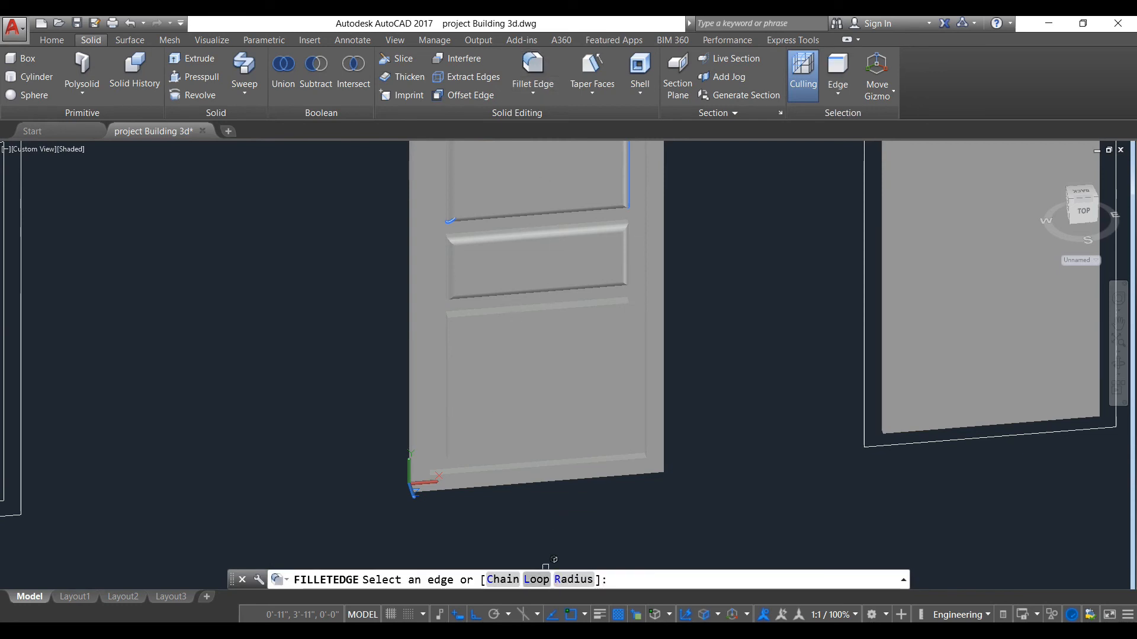
pyautogui.press('Return')
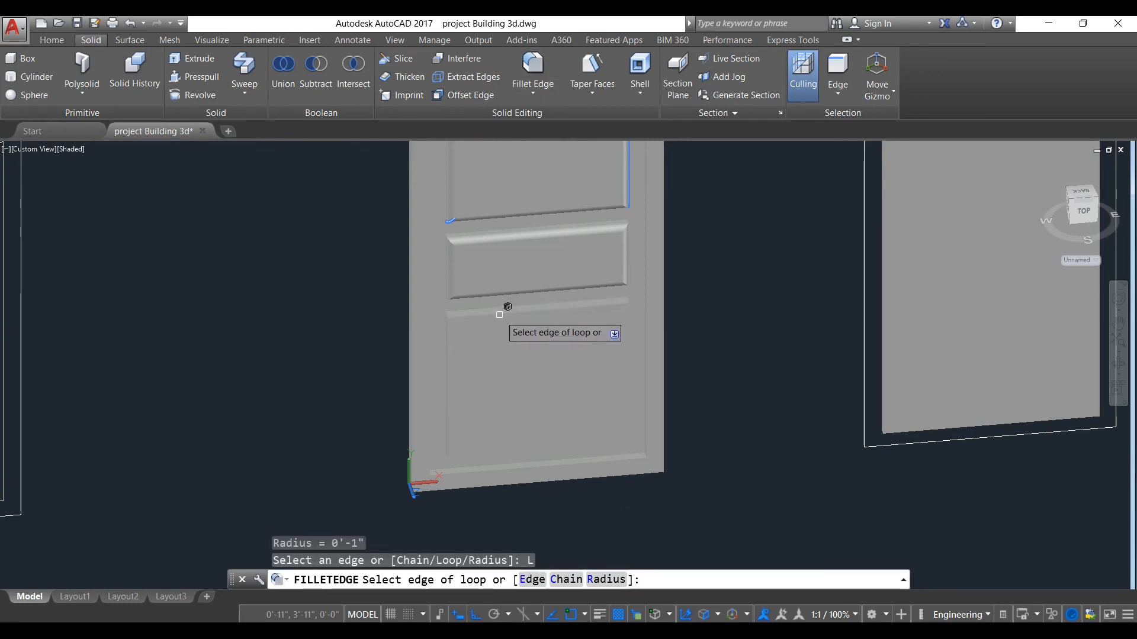
pyautogui.click(499, 313)
pyautogui.press('Return')
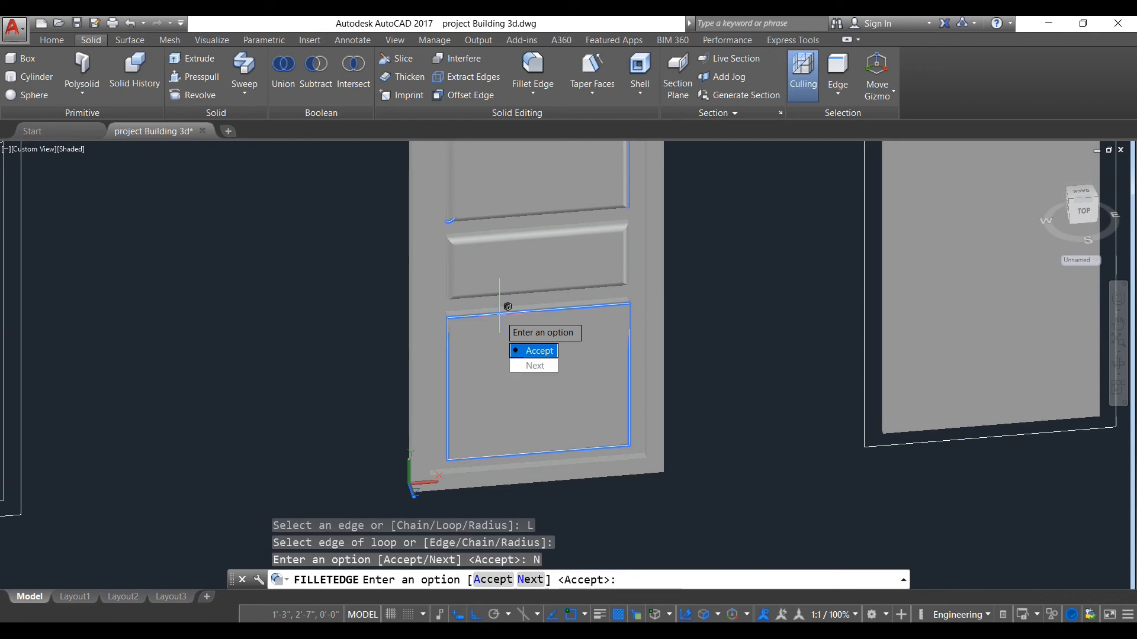
pyautogui.press('Return')
pyautogui.press('Return')
pyautogui.press('Return')
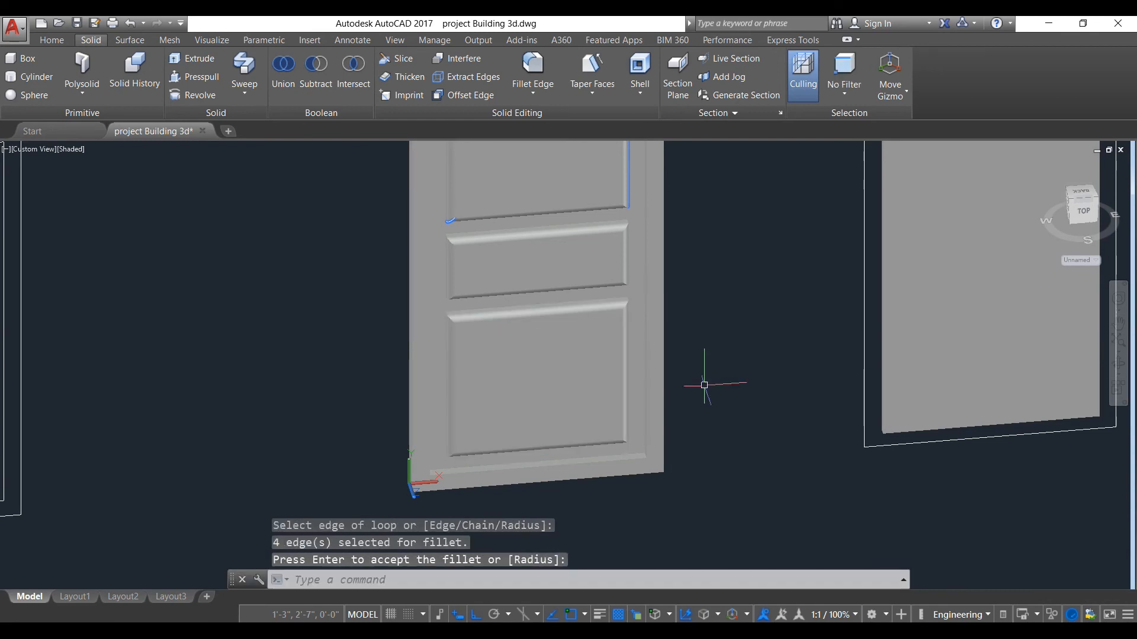
# Examine the filleted door up close and from a distance, checking the frame and upper panel solids.
pyautogui.scroll(-2, 703, 385)
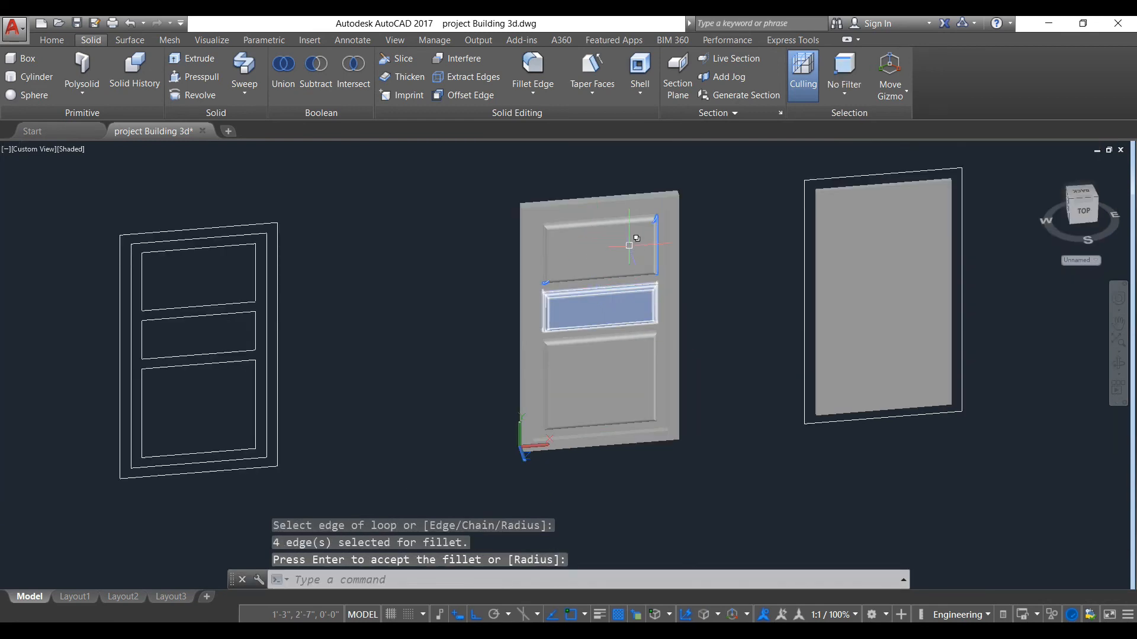
pyautogui.scroll(-2, 728, 311)
pyautogui.scroll(3, 696, 248)
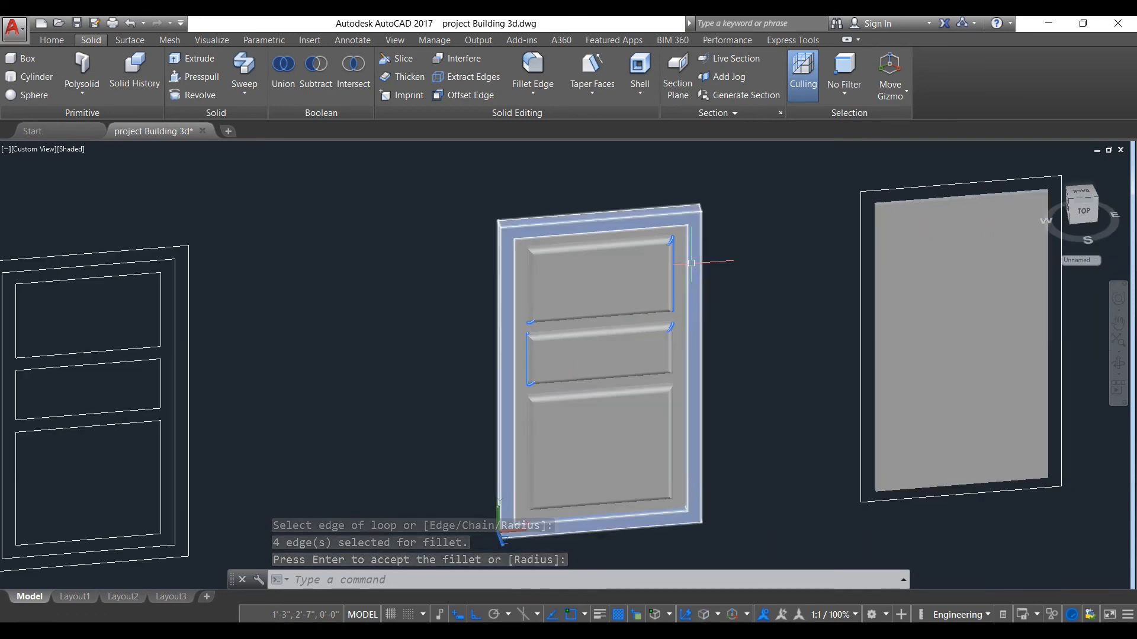
pyautogui.scroll(-2, 695, 361)
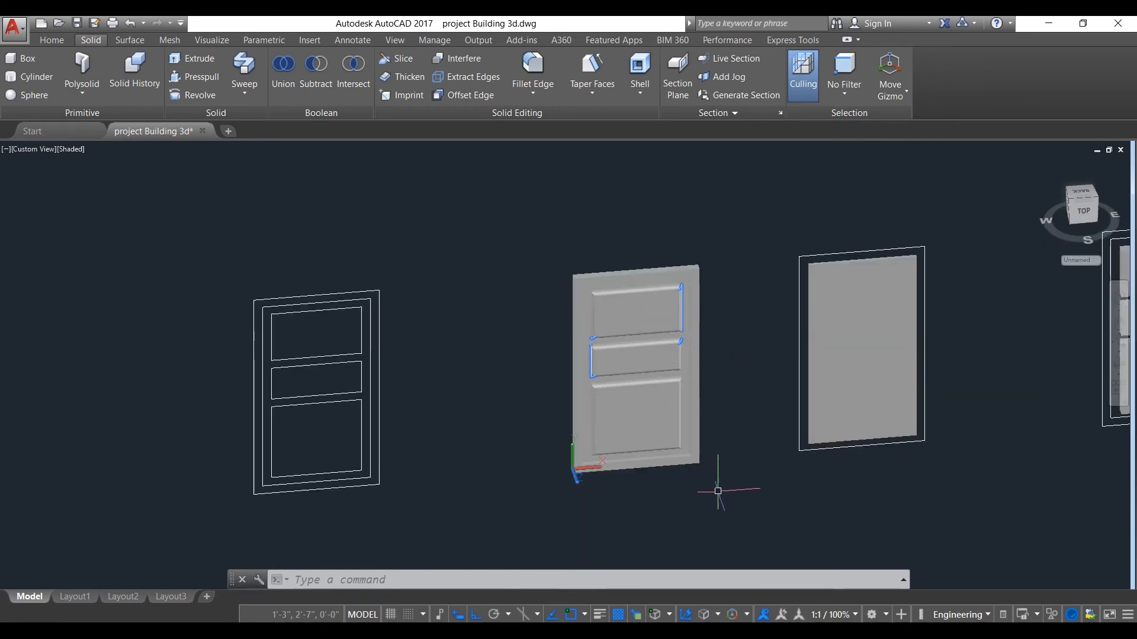
pyautogui.scroll(2, 618, 320)
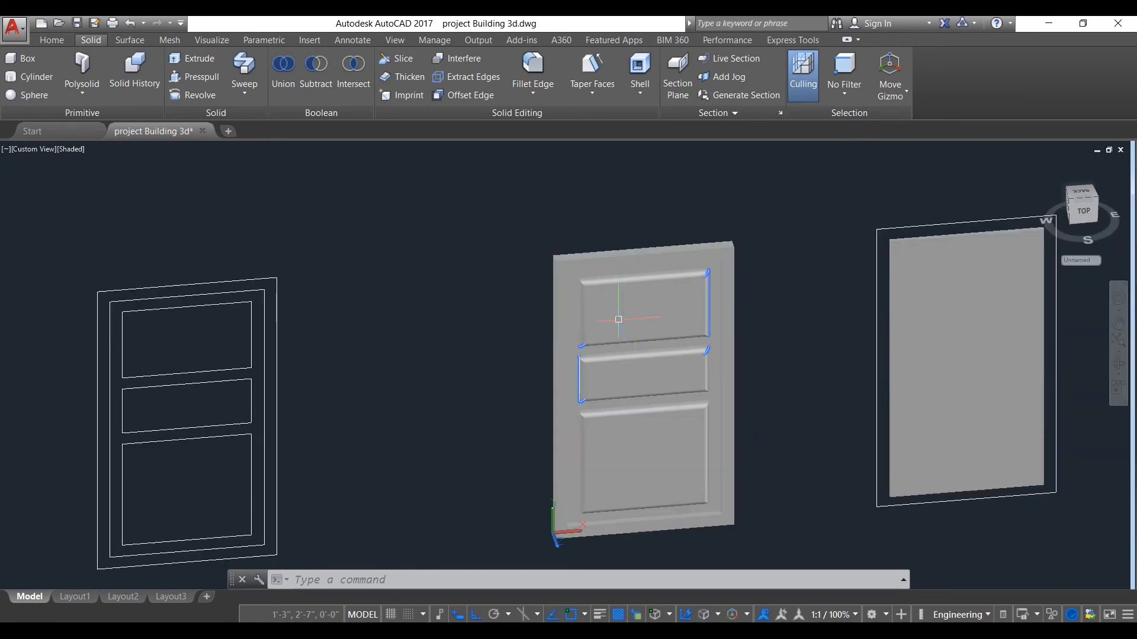
pyautogui.press('Escape')
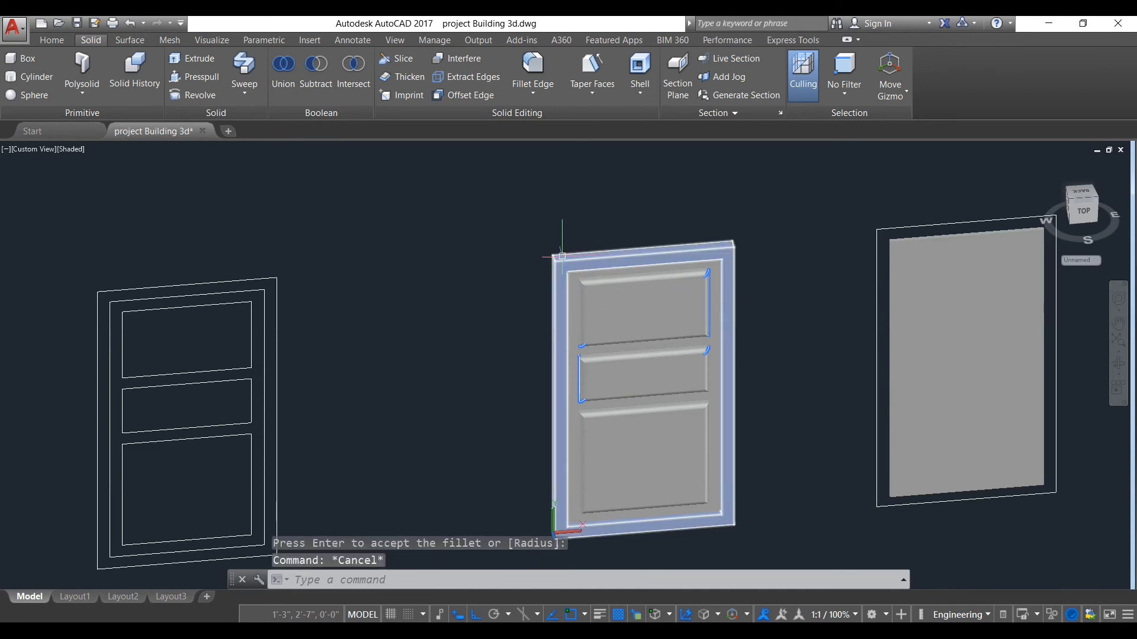
pyautogui.click(588, 261)
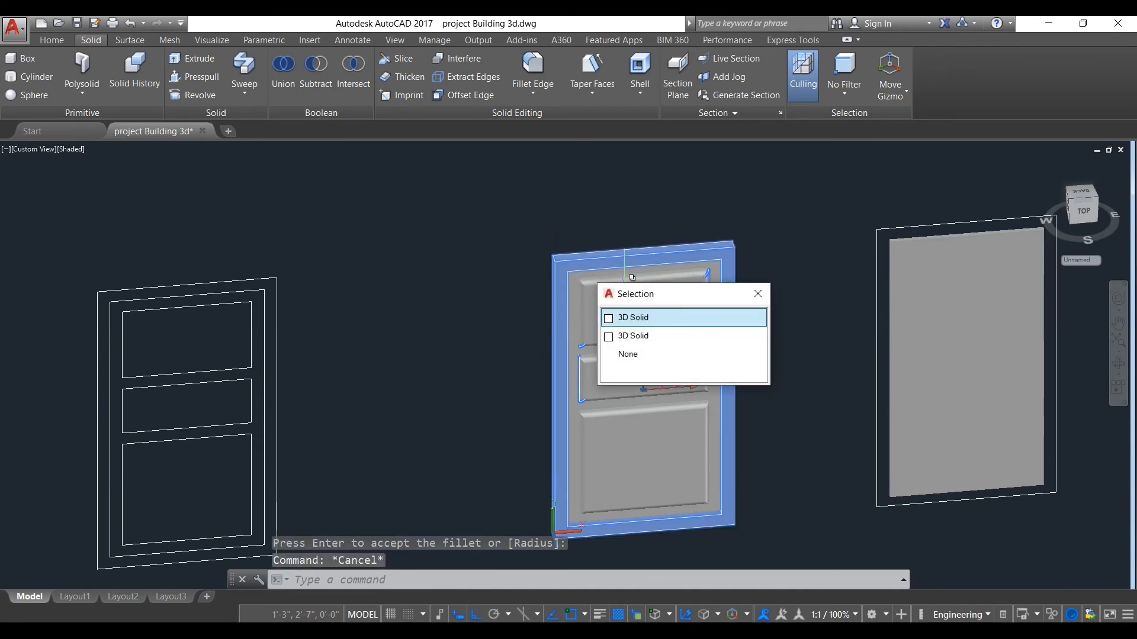
pyautogui.click(757, 293)
pyautogui.click(643, 315)
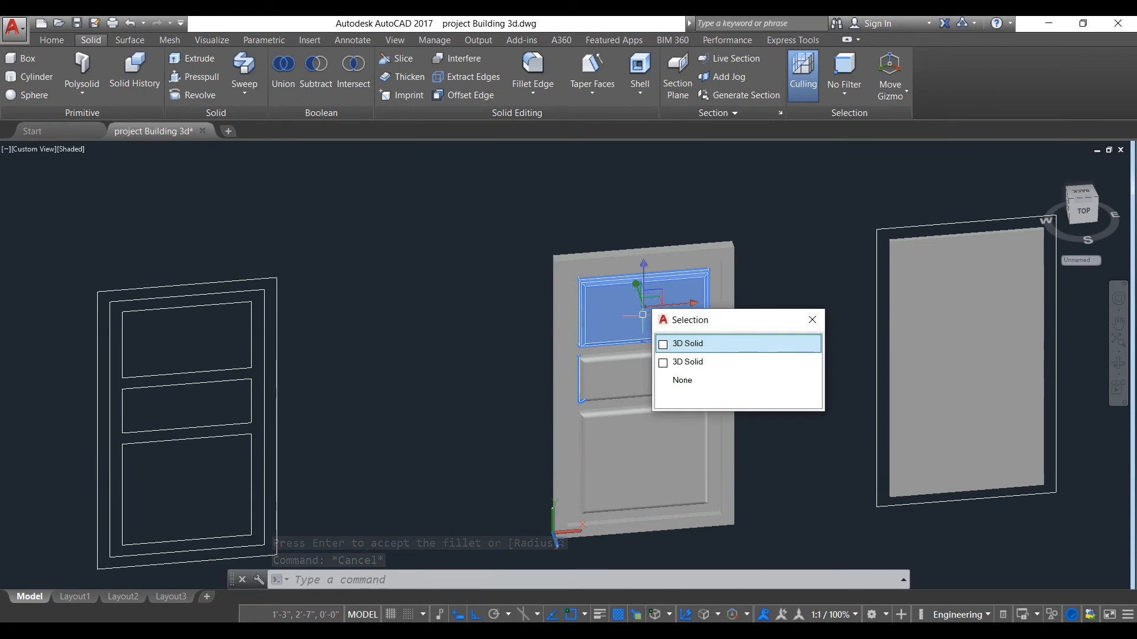
pyautogui.click(812, 320)
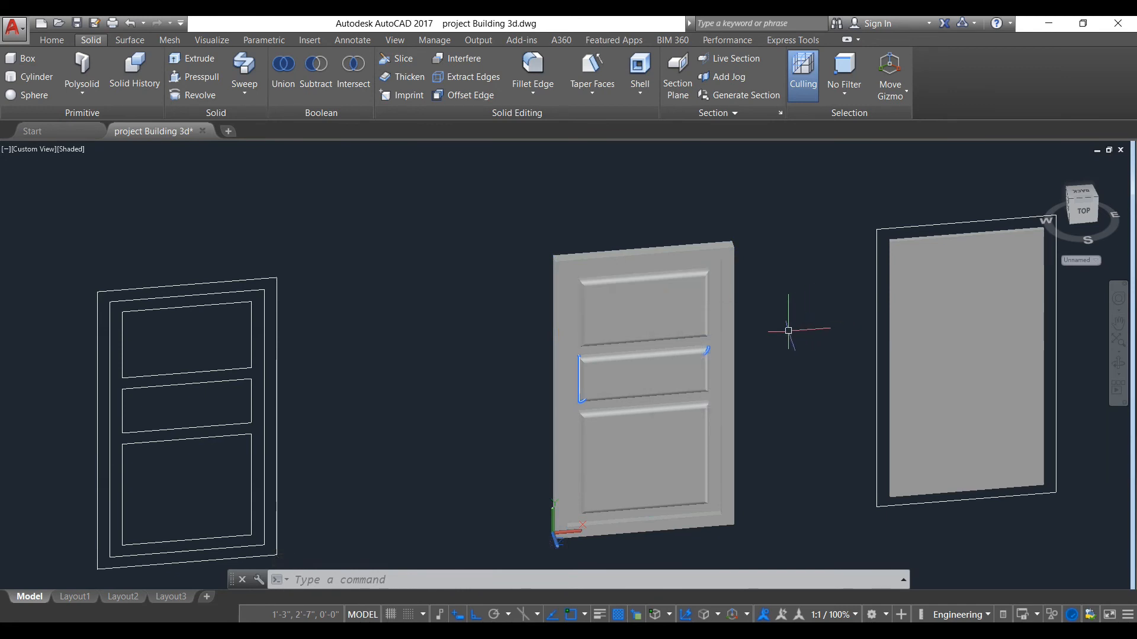
# Union all the solids of the assembled front door, including its leaf and filleted panels, into one solid.
pyautogui.scroll(-2, 788, 330)
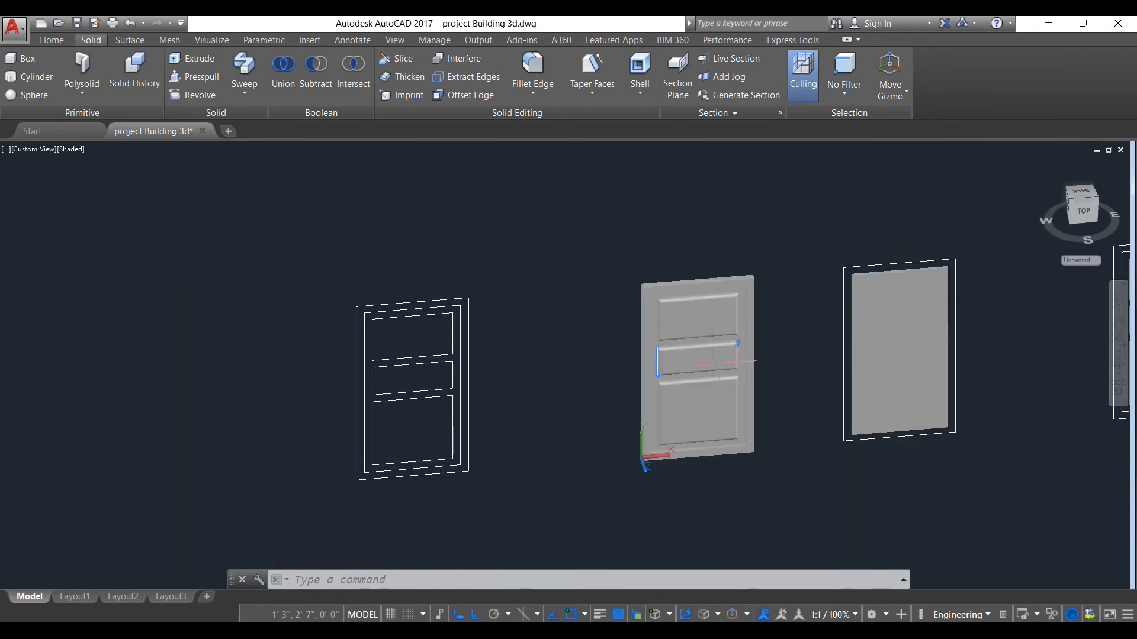
pyautogui.click(772, 472)
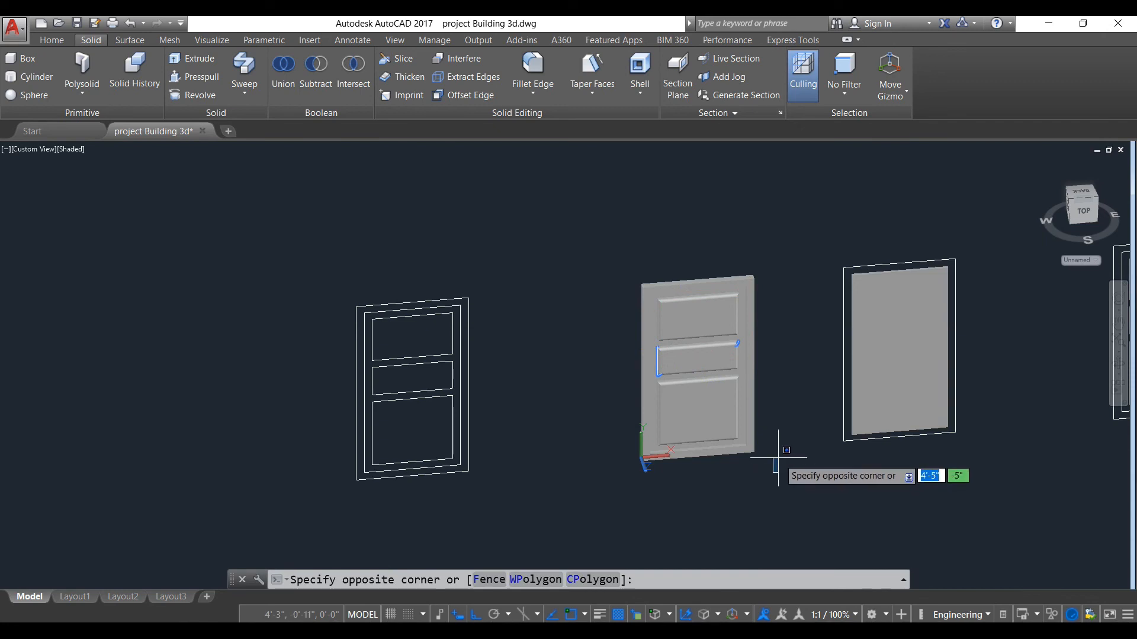
pyautogui.click(778, 457)
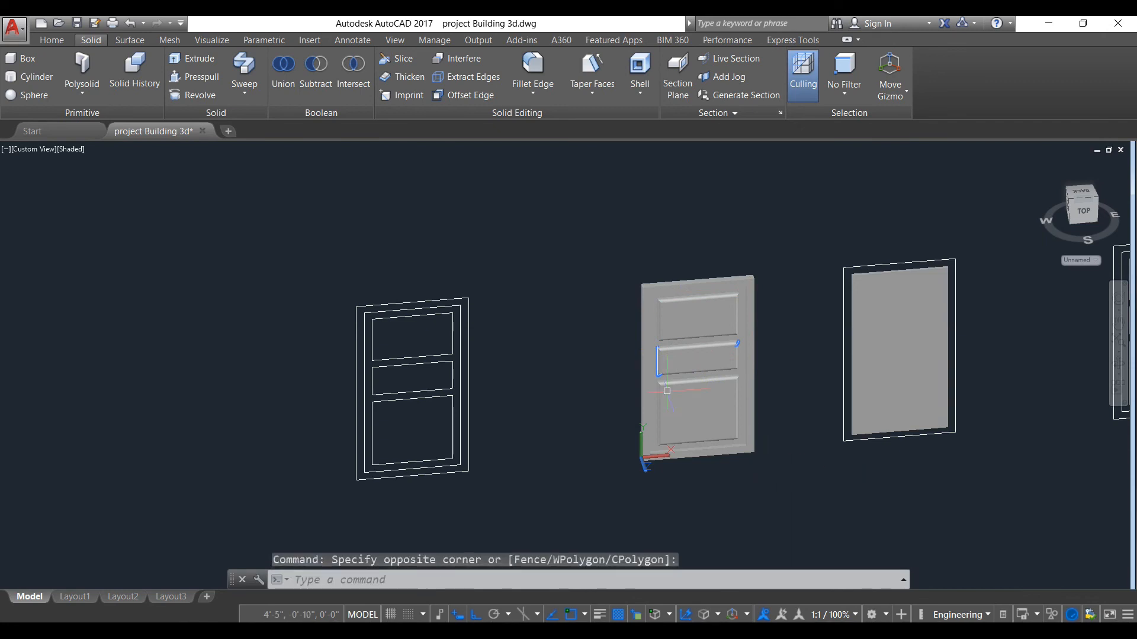
pyautogui.click(793, 491)
pyautogui.click(608, 249)
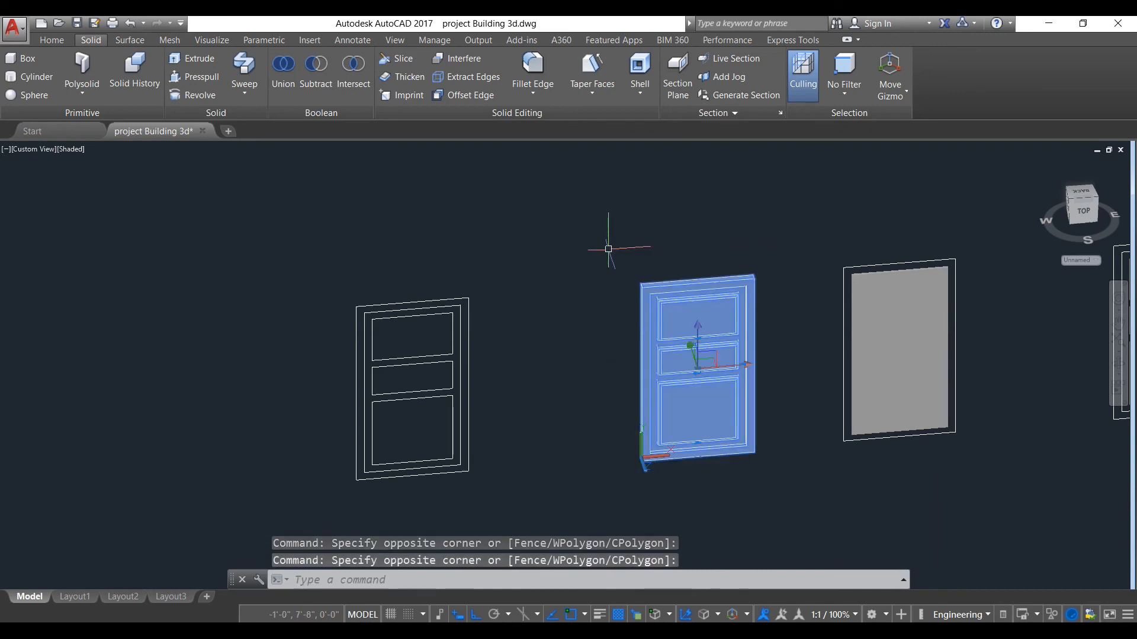
pyautogui.write('uni')
pyautogui.press('Down')
pyautogui.press('Up')
pyautogui.press('Return')
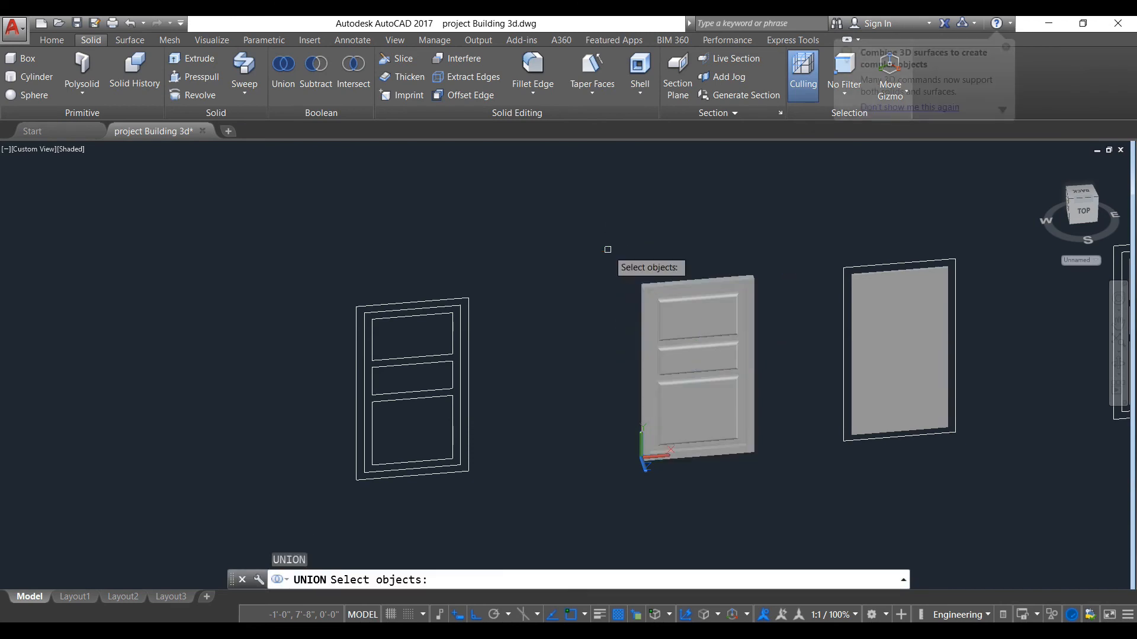
pyautogui.click(773, 475)
pyautogui.click(603, 241)
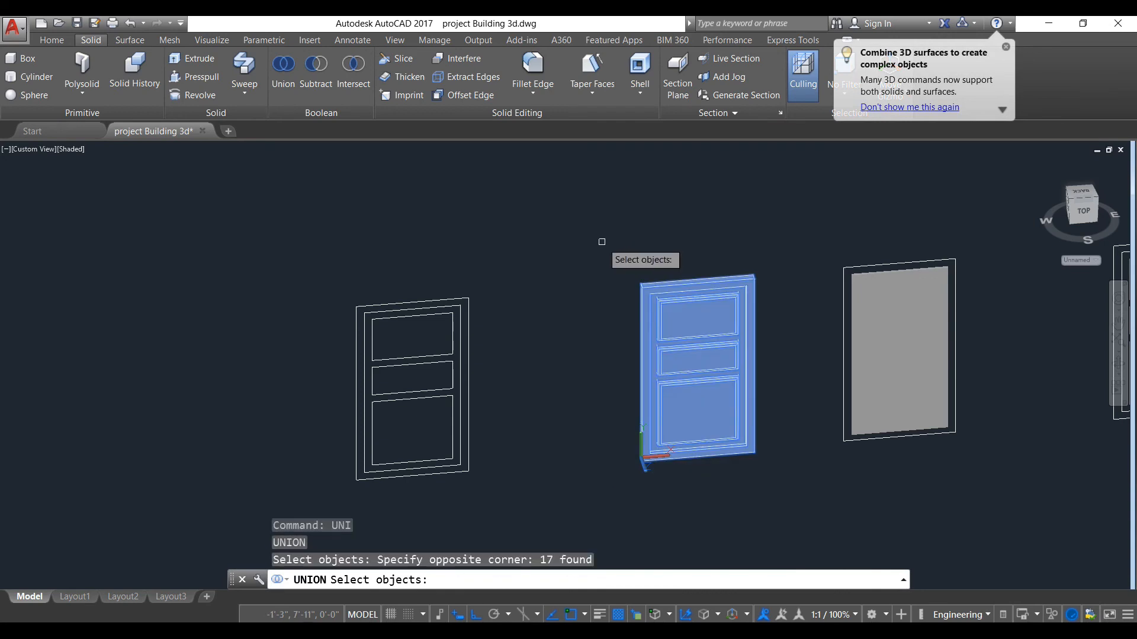
pyautogui.press('Return')
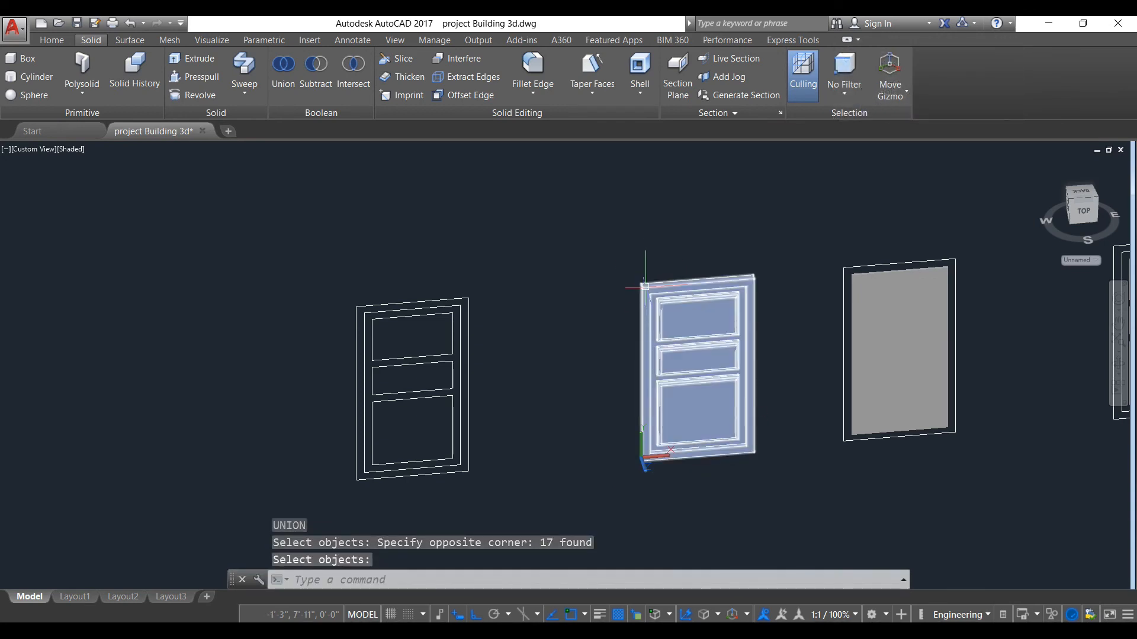
# Examine the united door's panels up close and from a distance alongside the neighbouring door outlines.
pyautogui.scroll(5, 702, 362)
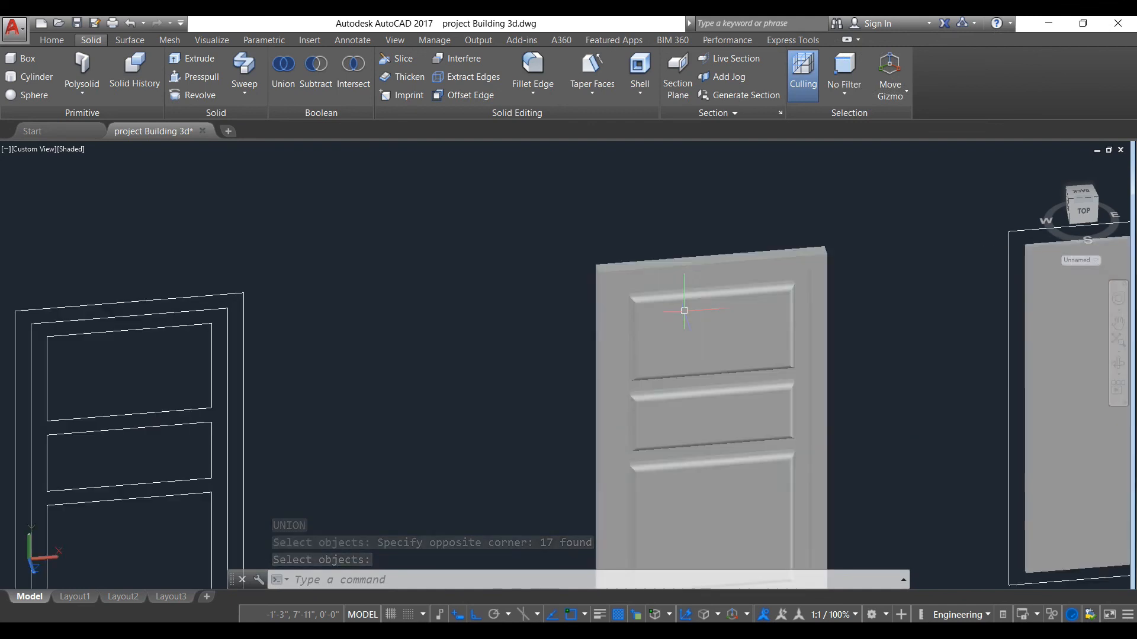
pyautogui.moveTo(657, 373); pyautogui.dragTo(629, 304, button='middle')
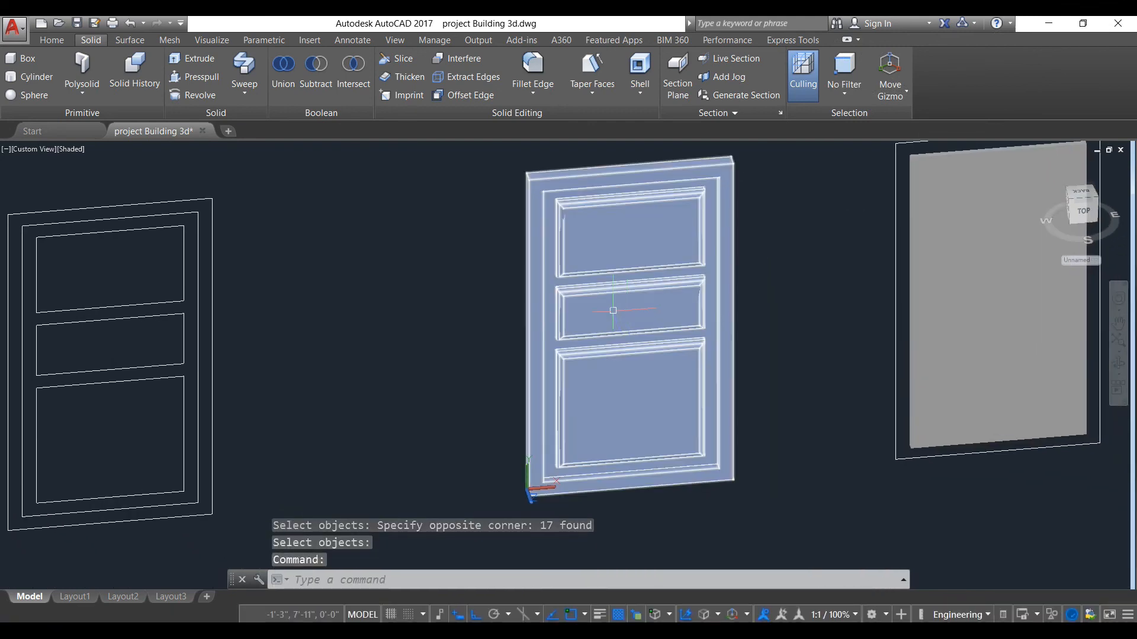
pyautogui.scroll(2, 595, 308)
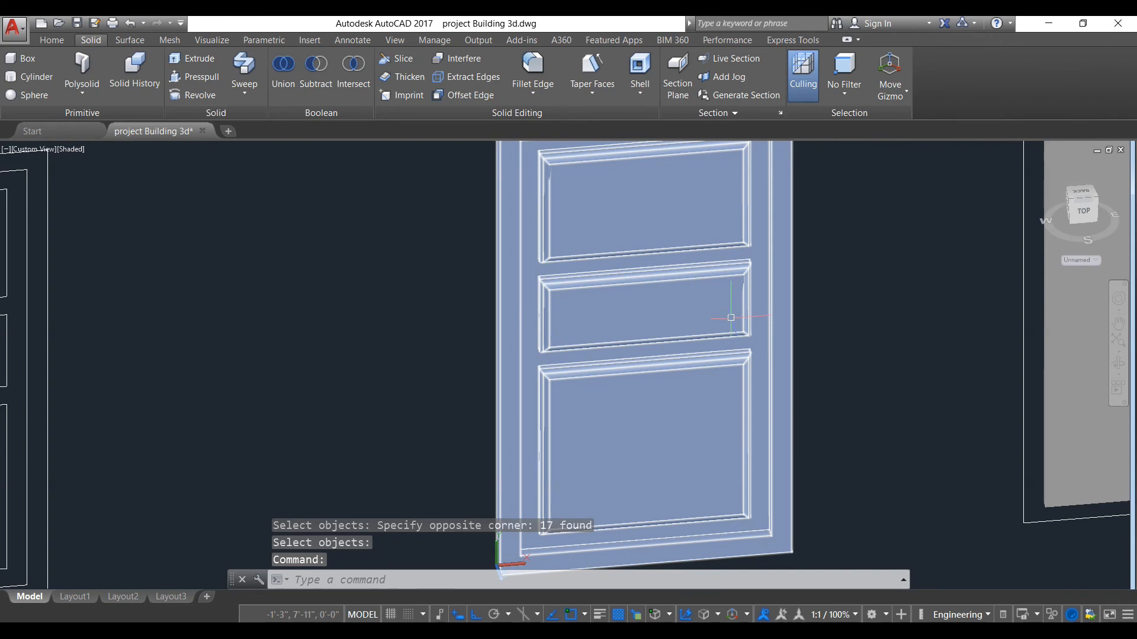
pyautogui.scroll(-4, 731, 317)
pyautogui.scroll(-2, 728, 312)
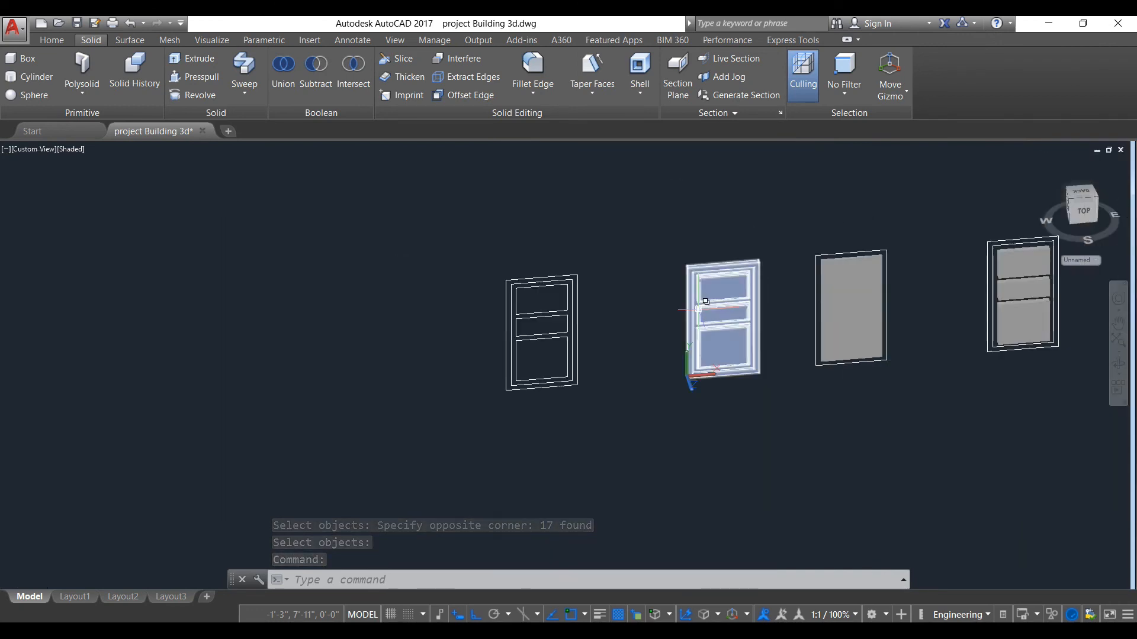
pyautogui.scroll(3, 719, 311)
pyautogui.scroll(-4, 723, 312)
pyautogui.moveTo(723, 312); pyautogui.dragTo(548, 331, button='middle')
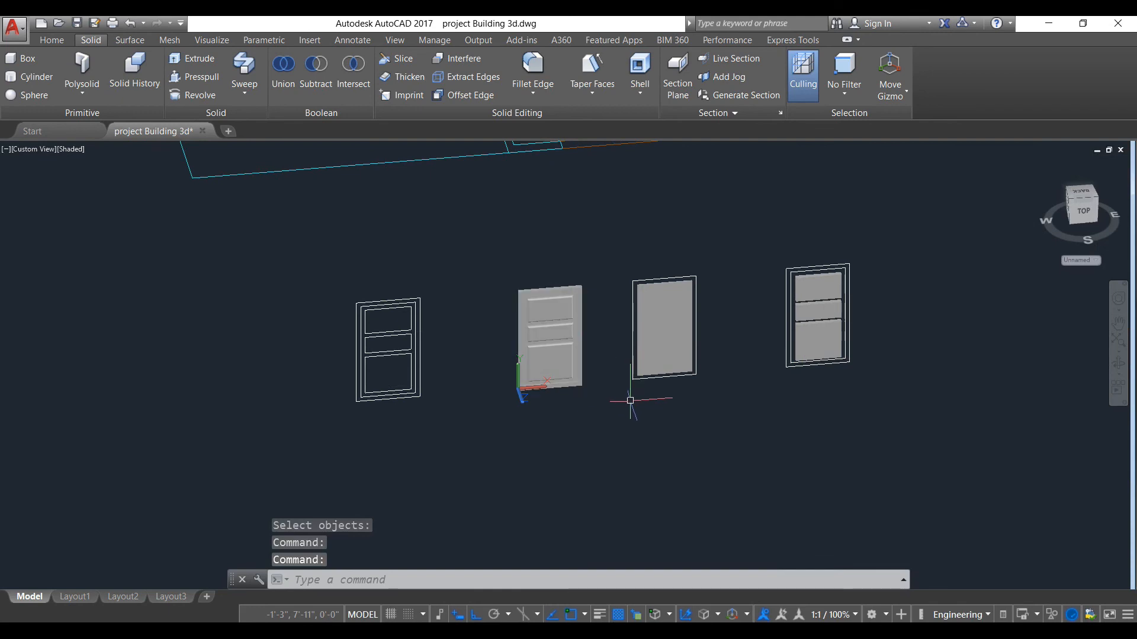
# Start copying the united door, using its rear lower-left corner as the base point.
pyautogui.click(527, 325)
pyautogui.scroll(-3, 533, 338)
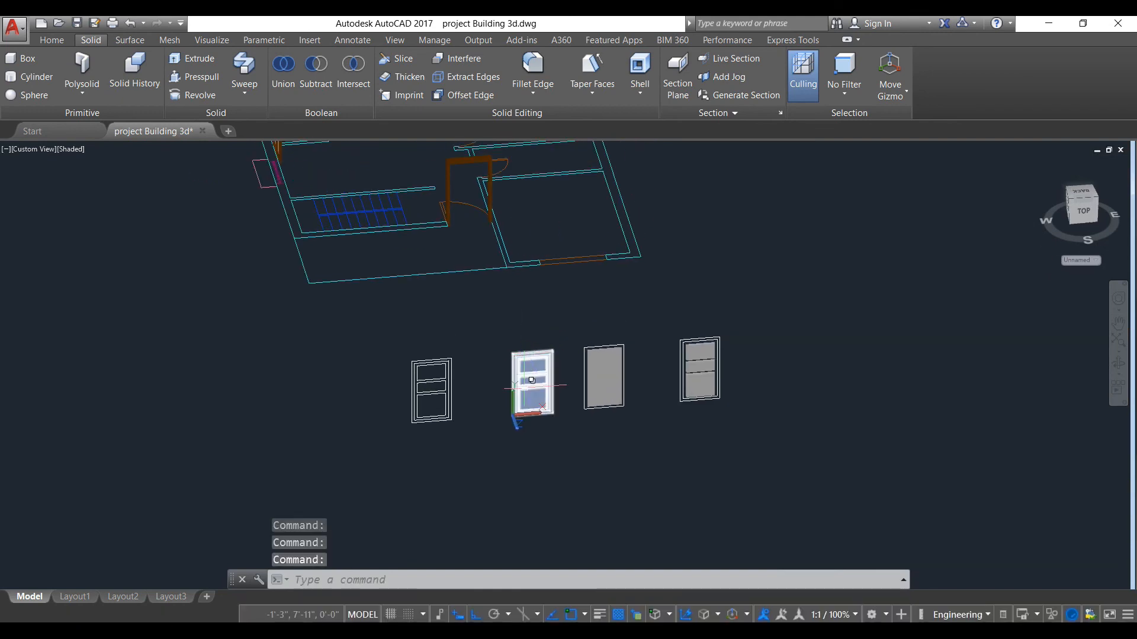
pyautogui.scroll(5, 534, 388)
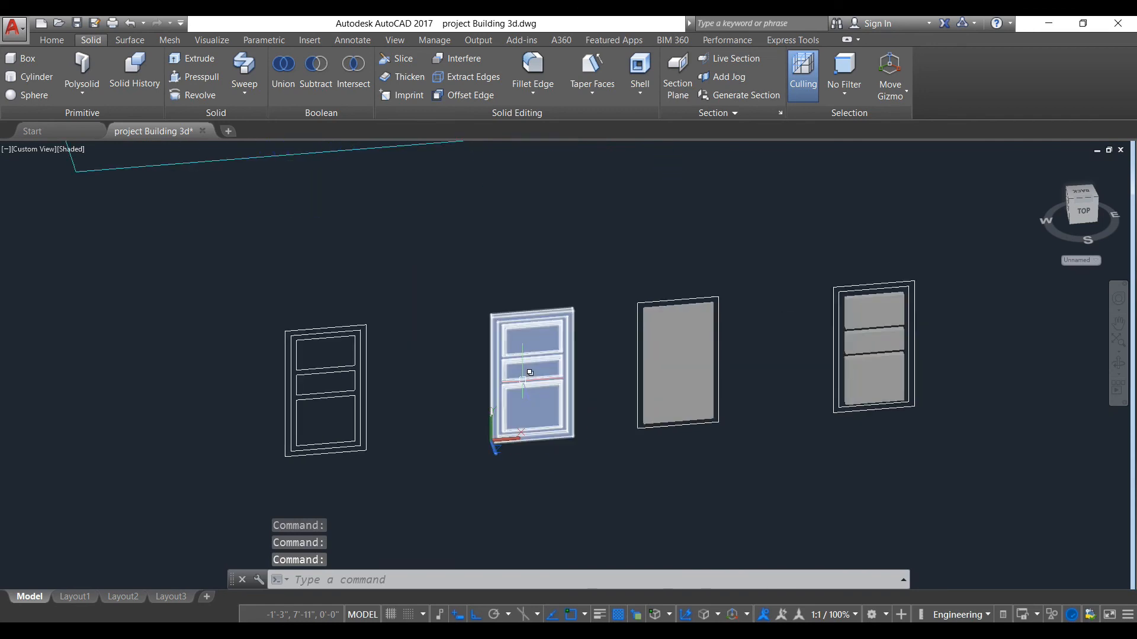
pyautogui.click(533, 385)
pyautogui.write('co')
pyautogui.press('Return')
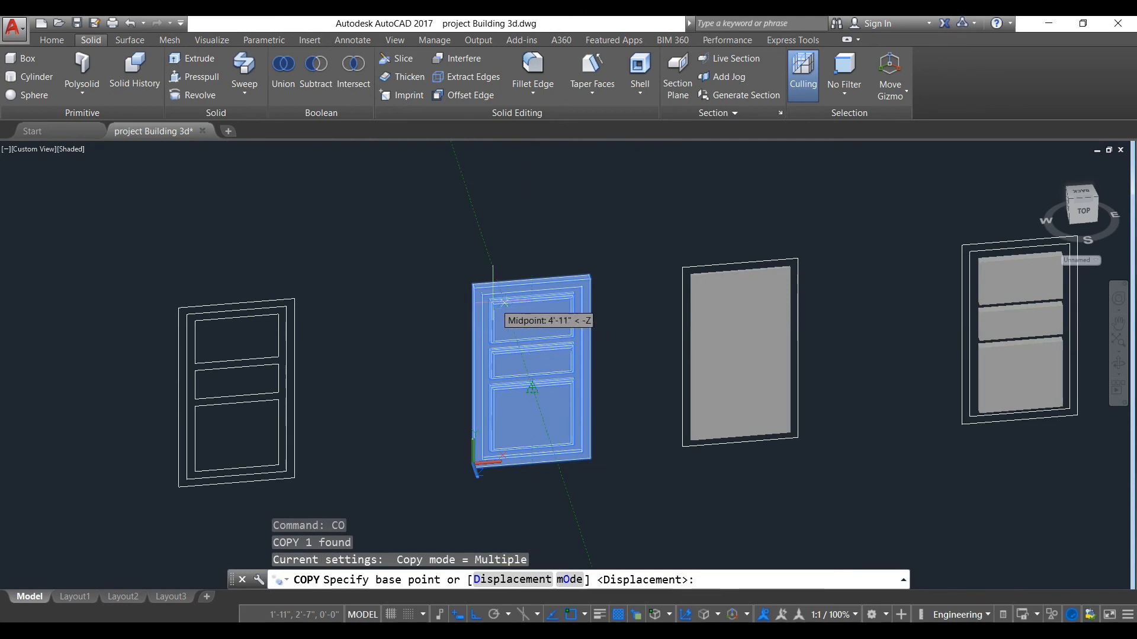
pyautogui.scroll(-3, 472, 335)
pyautogui.moveTo(471, 335); pyautogui.dragTo(480, 405, button='middle')
pyautogui.press('Escape')
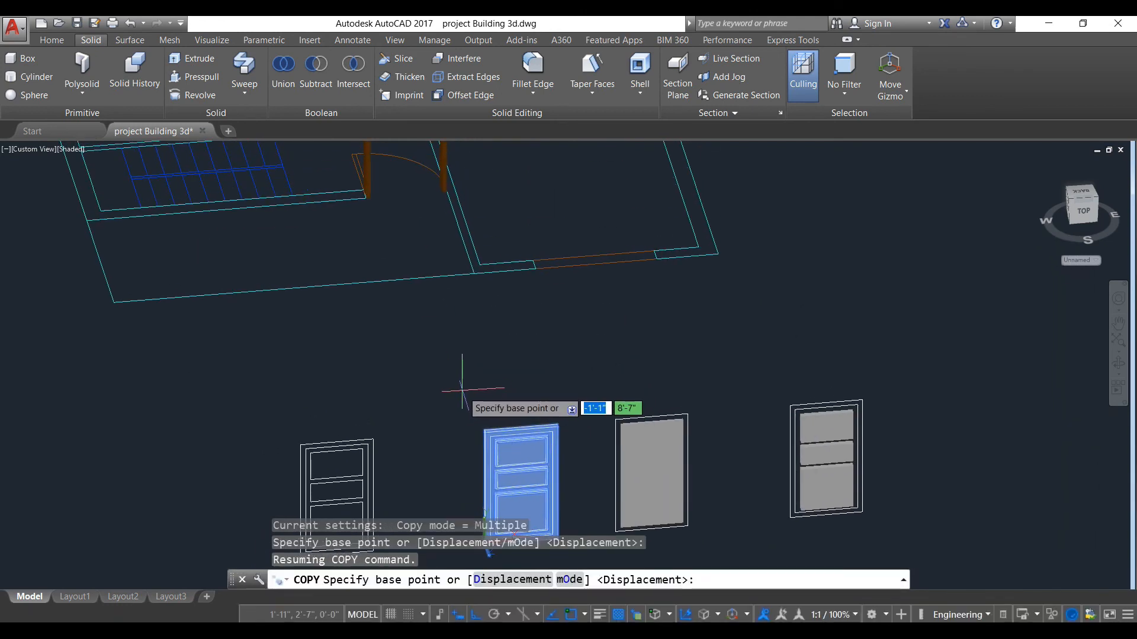
pyautogui.moveTo(459, 409); pyautogui.dragTo(470, 476, button='middle')
pyautogui.scroll(6, 507, 511)
pyautogui.scroll(2, 467, 302)
pyautogui.scroll(4, 481, 548)
pyautogui.moveTo(491, 285); pyautogui.dragTo(485, 483, button='middle')
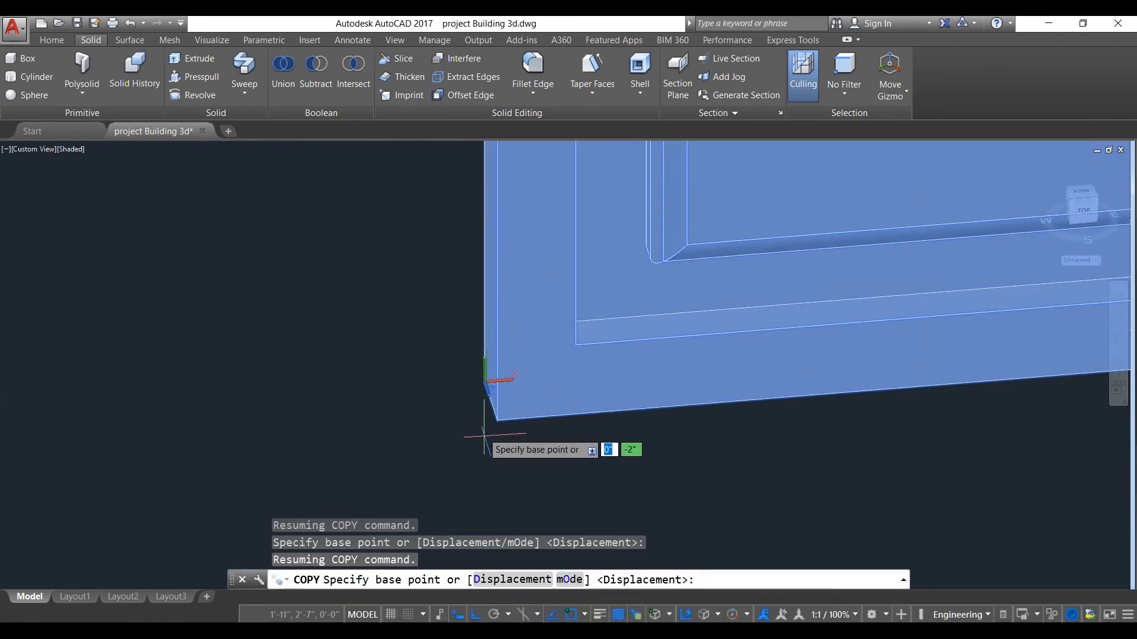
pyautogui.click(484, 382)
# Place one copy of the door inside the building's front door frame, at the frame's rear inner bottom corner, and end the copying.
pyautogui.scroll(-5, 478, 375)
pyautogui.scroll(4, 498, 493)
pyautogui.scroll(-7, 497, 495)
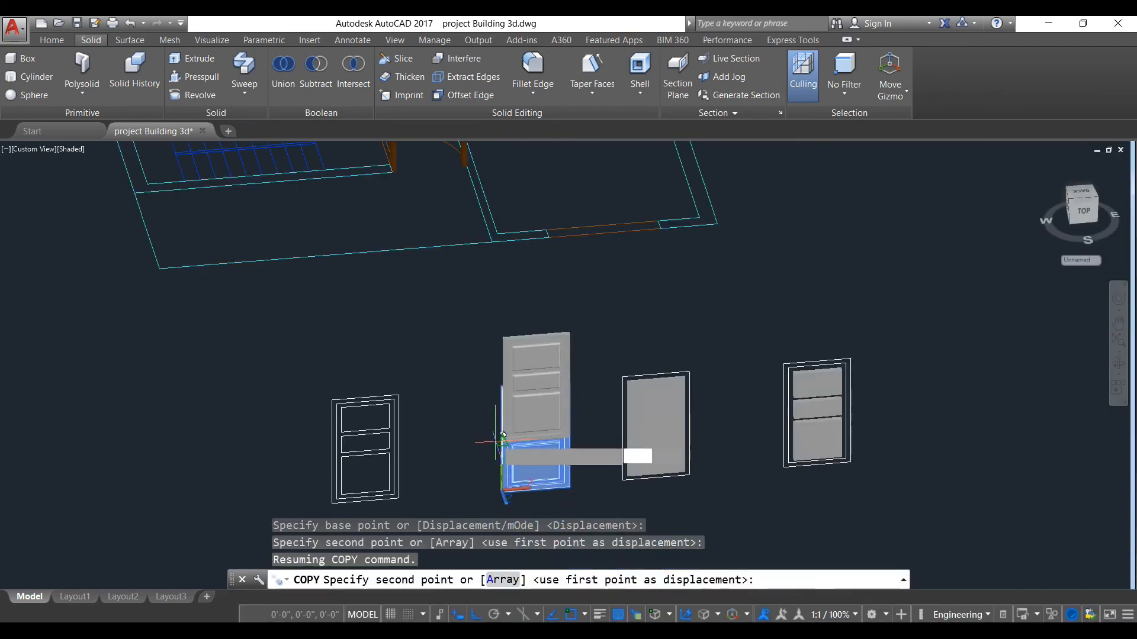
pyautogui.moveTo(485, 294); pyautogui.dragTo(529, 458, button='middle')
pyautogui.scroll(2, 431, 294)
pyautogui.scroll(7, 439, 288)
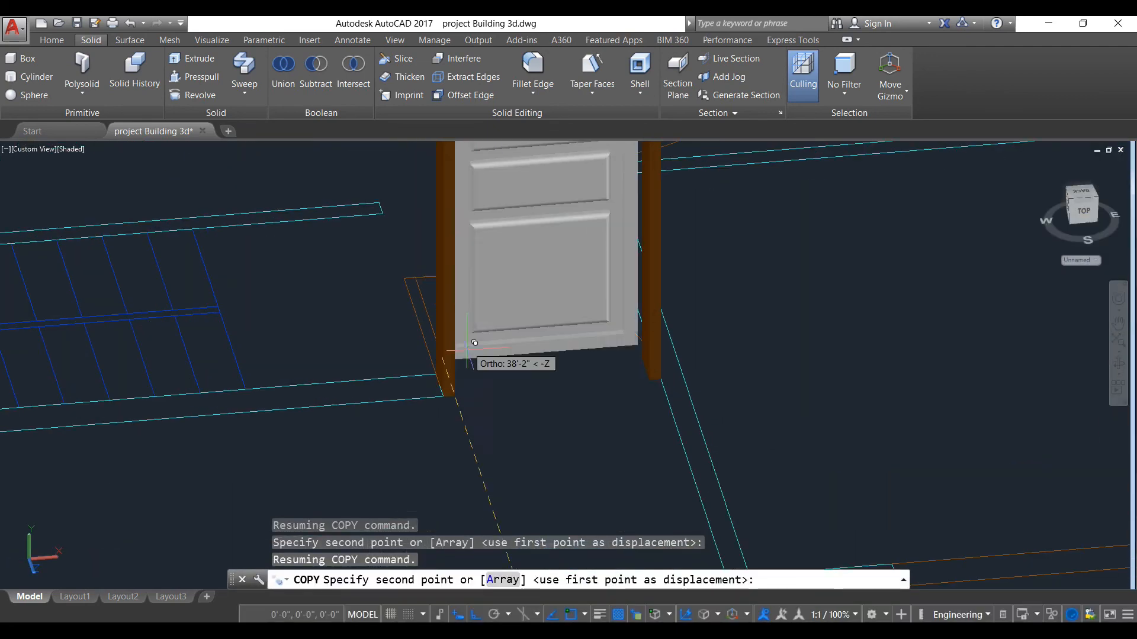
pyautogui.scroll(-2, 503, 358)
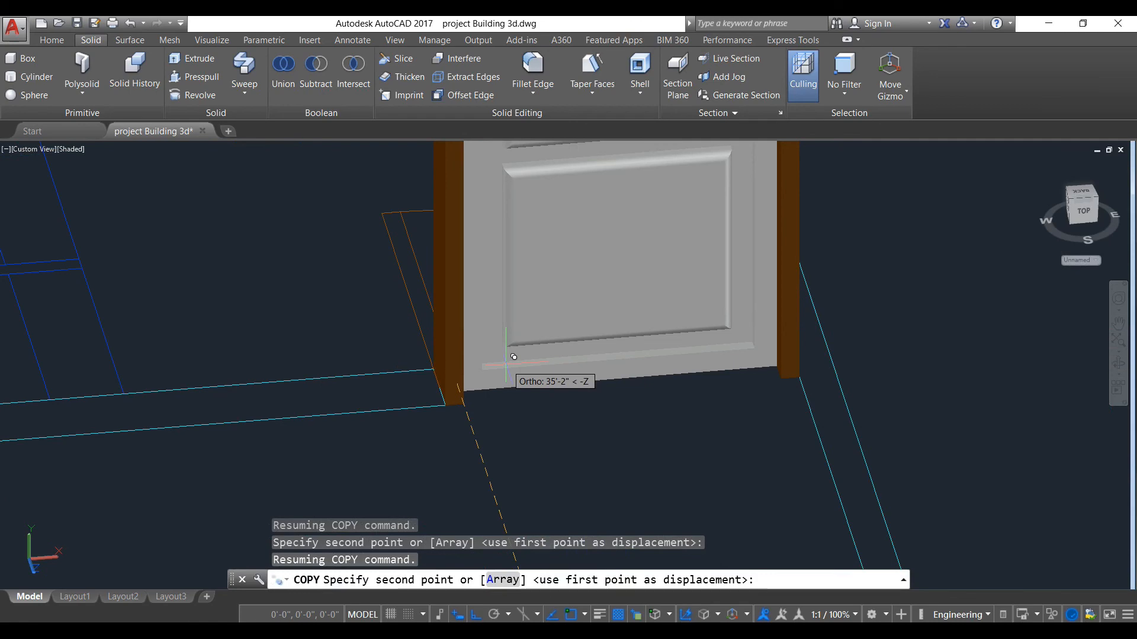
pyautogui.keyDown('shift'); pyautogui.moveTo(512, 355); pyautogui.dragTo(351, 309, button='middle'); pyautogui.keyUp('shift')
pyautogui.scroll(6, 224, 367)
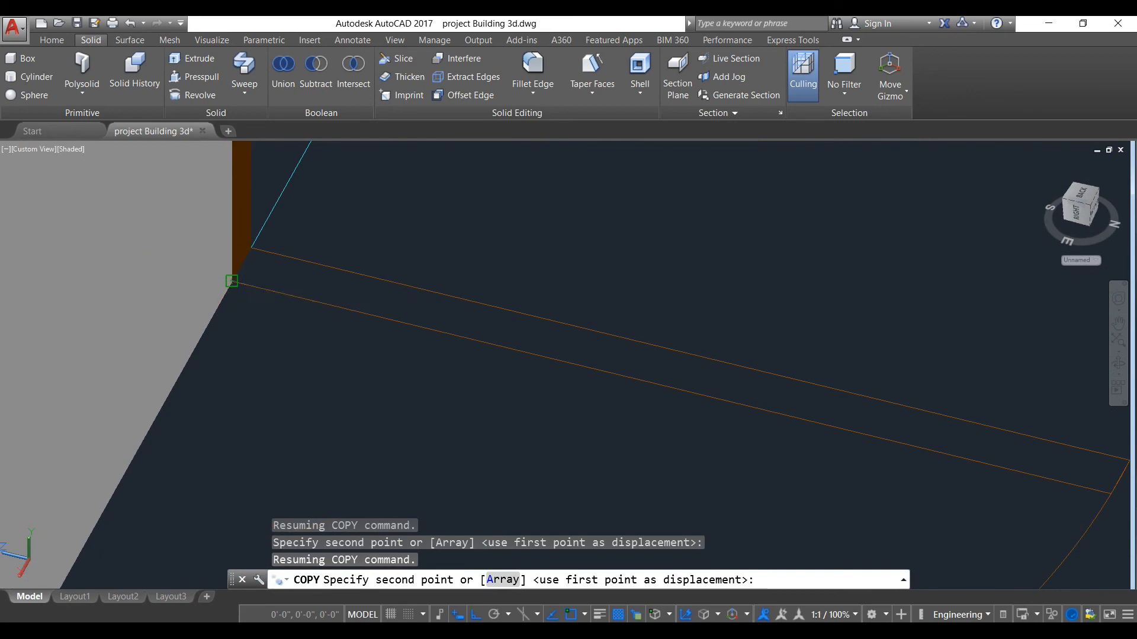
pyautogui.click(232, 282)
pyautogui.scroll(-6, 302, 355)
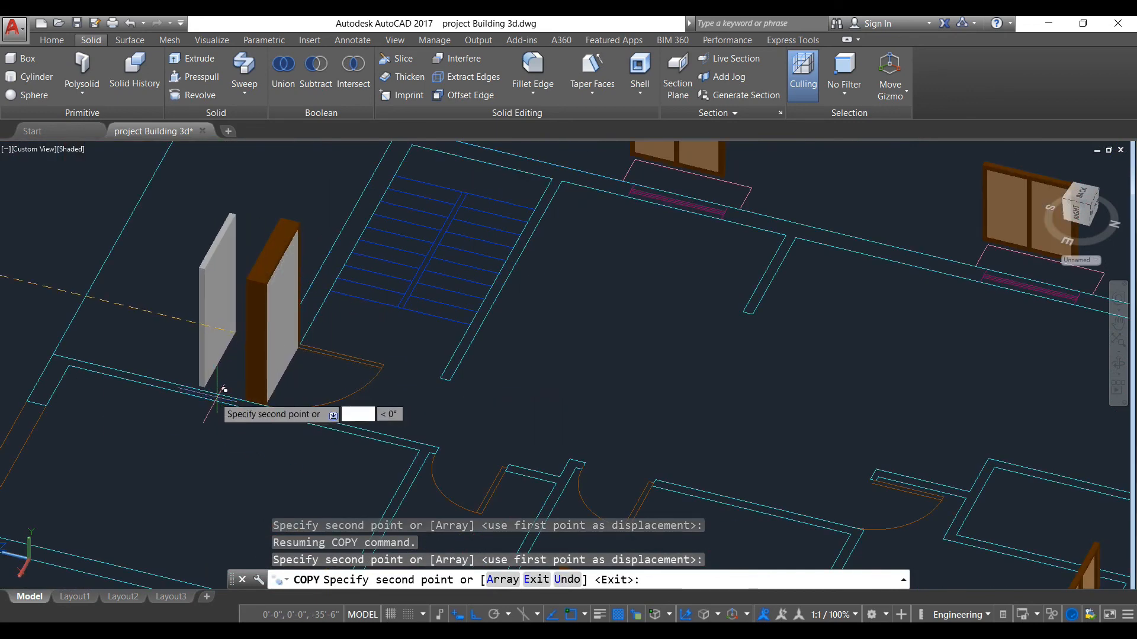
pyautogui.keyDown('shift'); pyautogui.moveTo(190, 389); pyautogui.dragTo(415, 364, button='middle'); pyautogui.keyUp('shift')
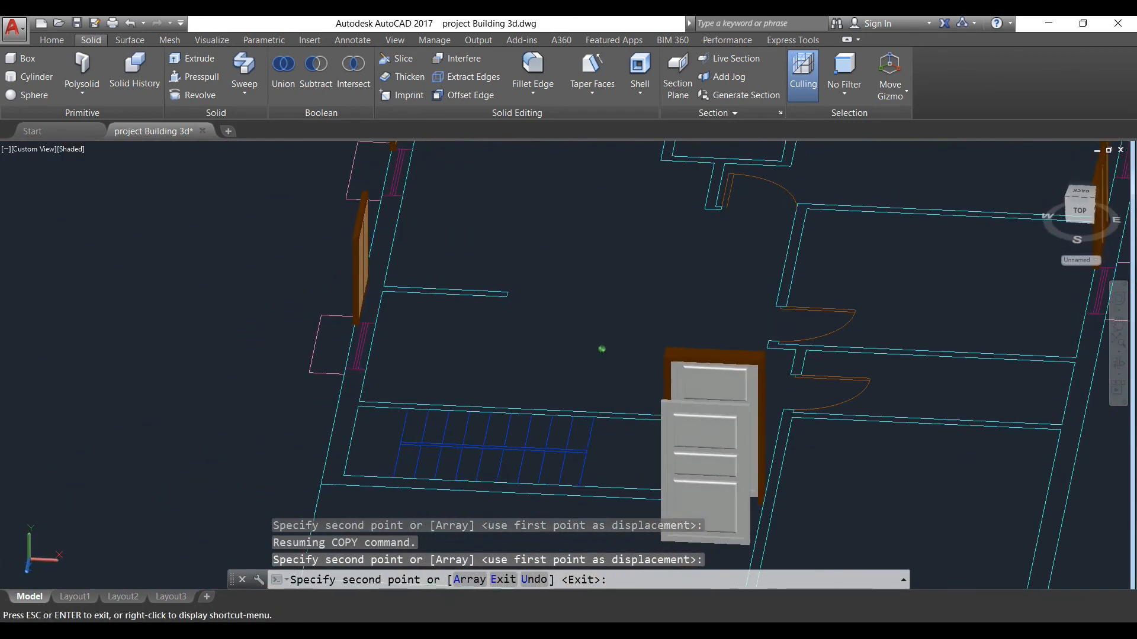
pyautogui.scroll(-3, 495, 391)
pyautogui.moveTo(527, 408); pyautogui.dragTo(592, 299, button='middle')
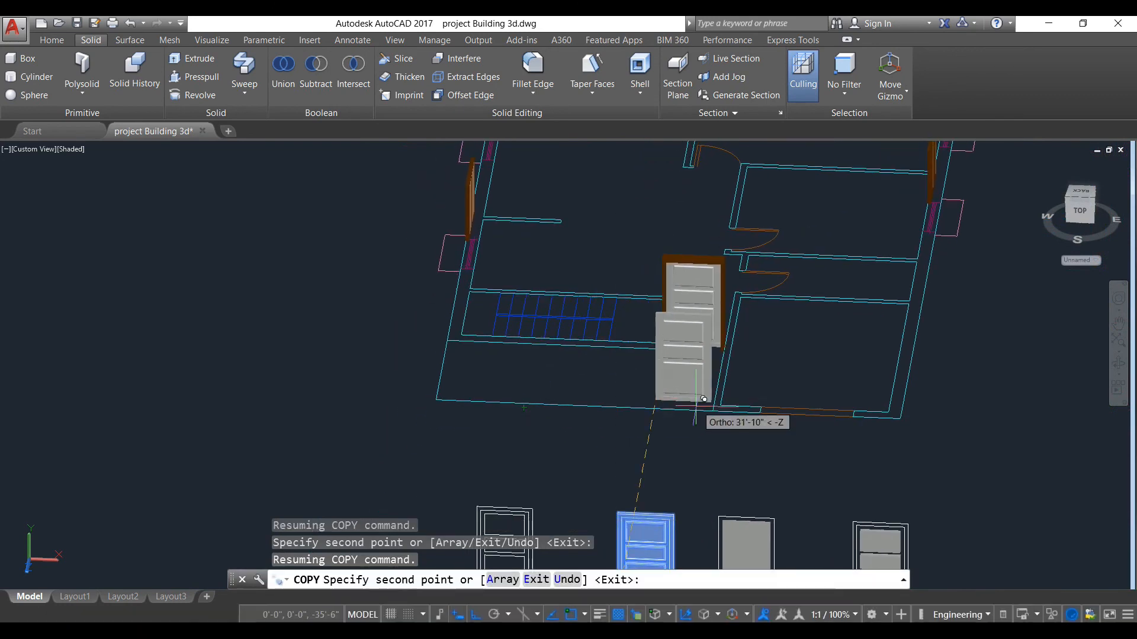
pyautogui.press('Escape')
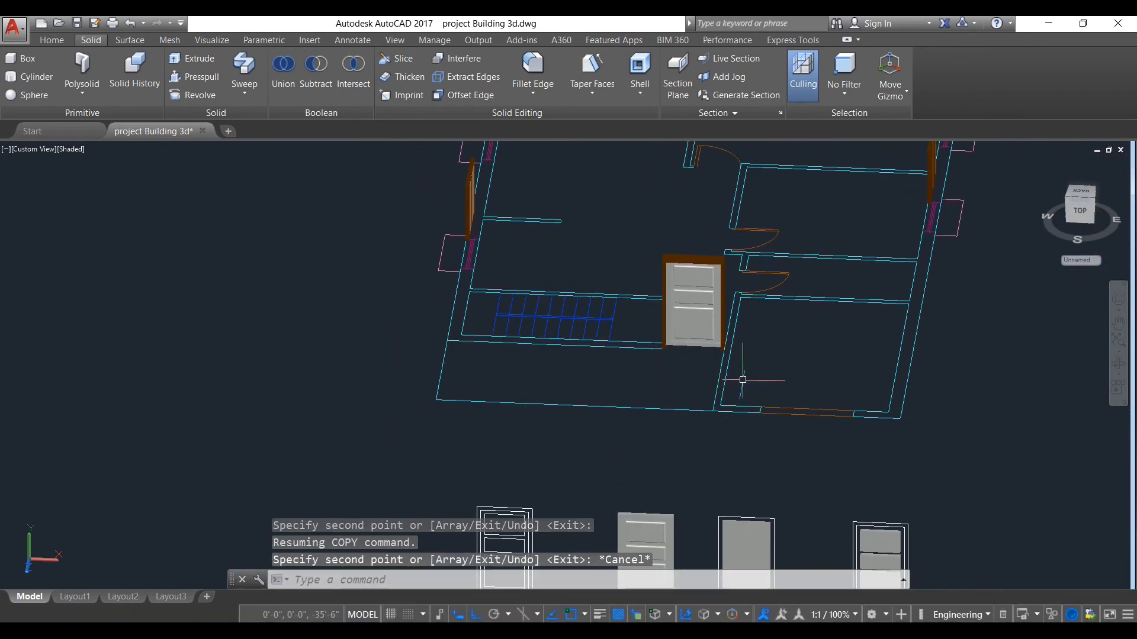
# Turn on the 3d walls layer to show the building's walls around the front door.
pyautogui.scroll(-3, 742, 379)
pyautogui.moveTo(740, 319); pyautogui.dragTo(661, 267, button='middle')
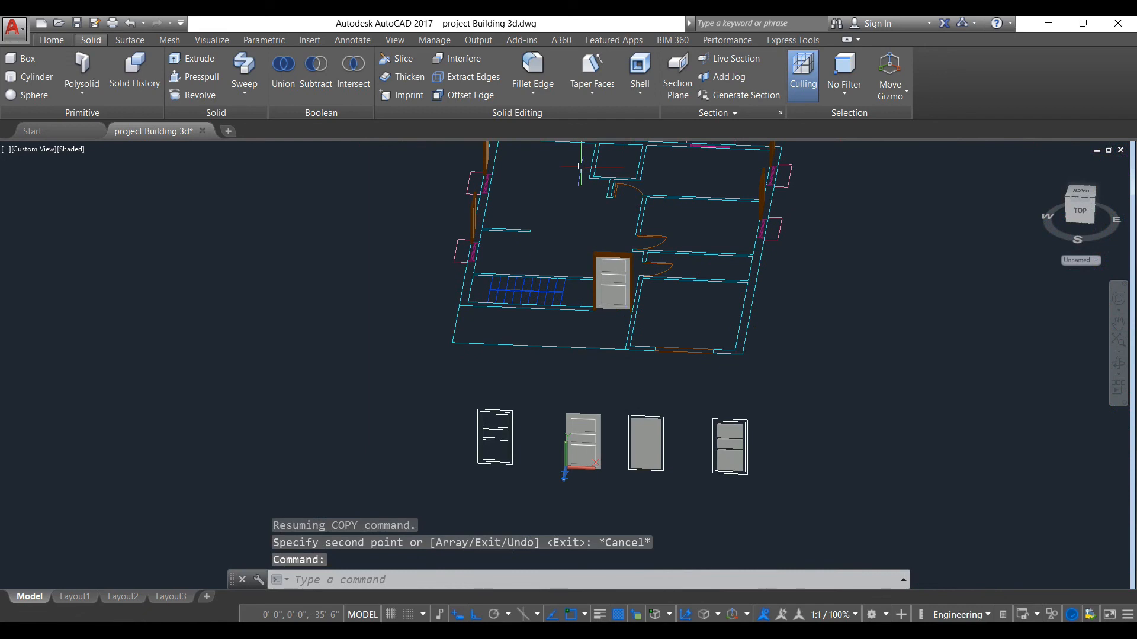
pyautogui.click(52, 39)
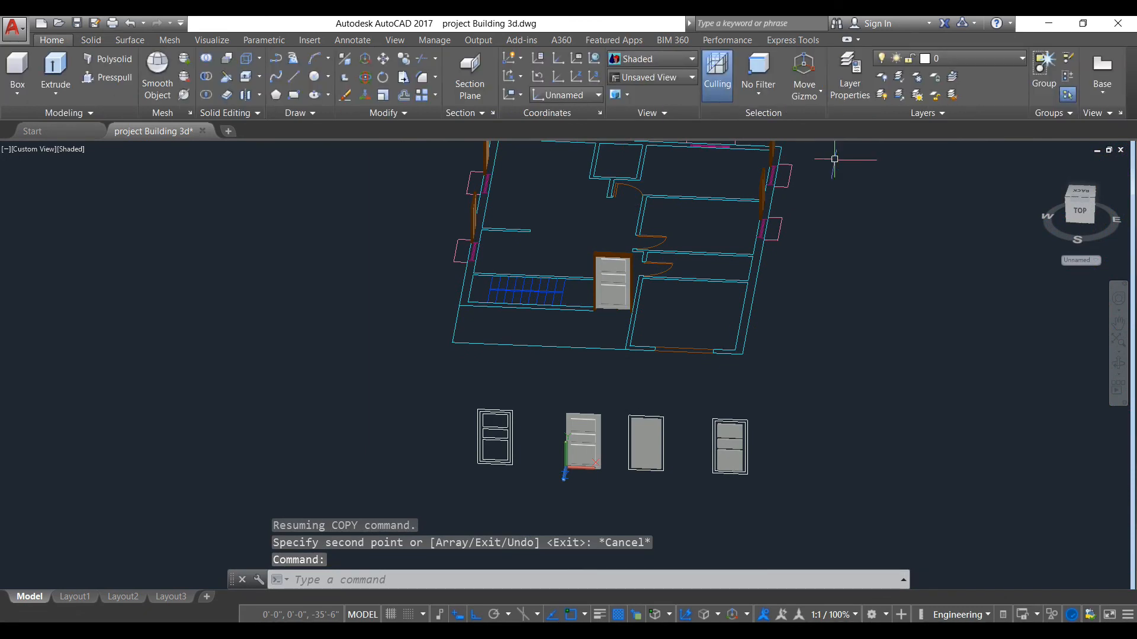
pyautogui.click(947, 58)
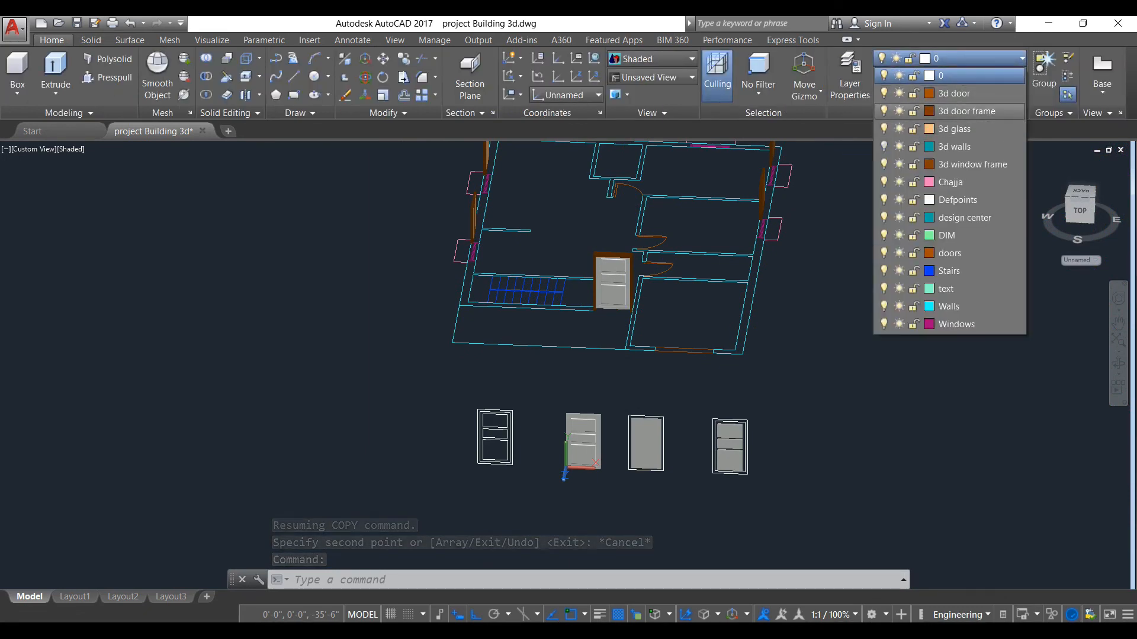
pyautogui.click(884, 146)
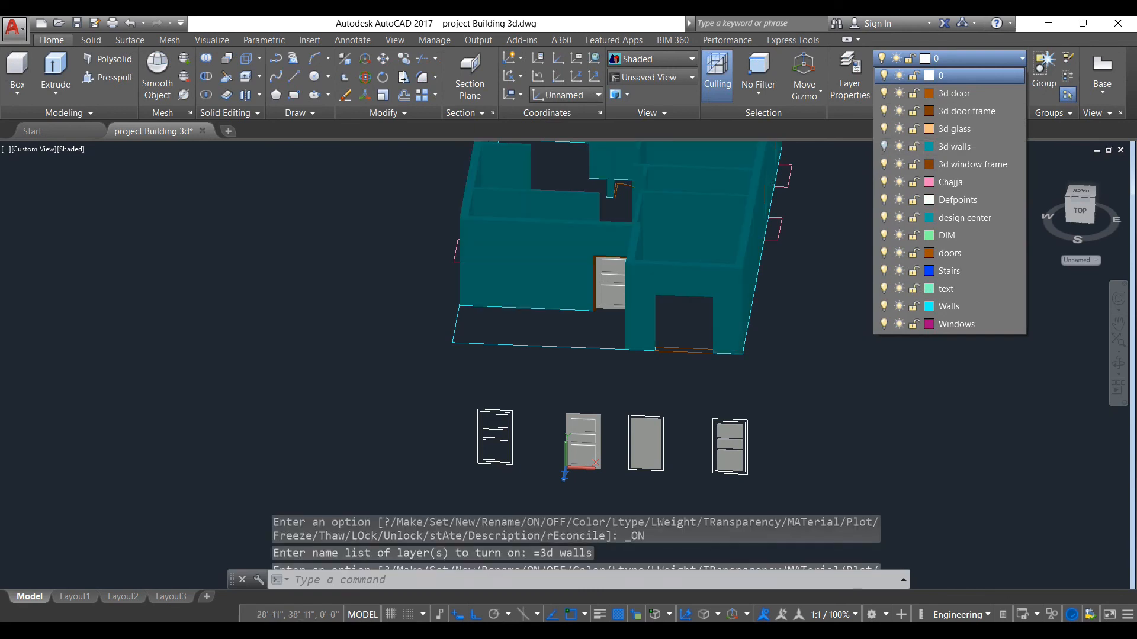
pyautogui.click(824, 307)
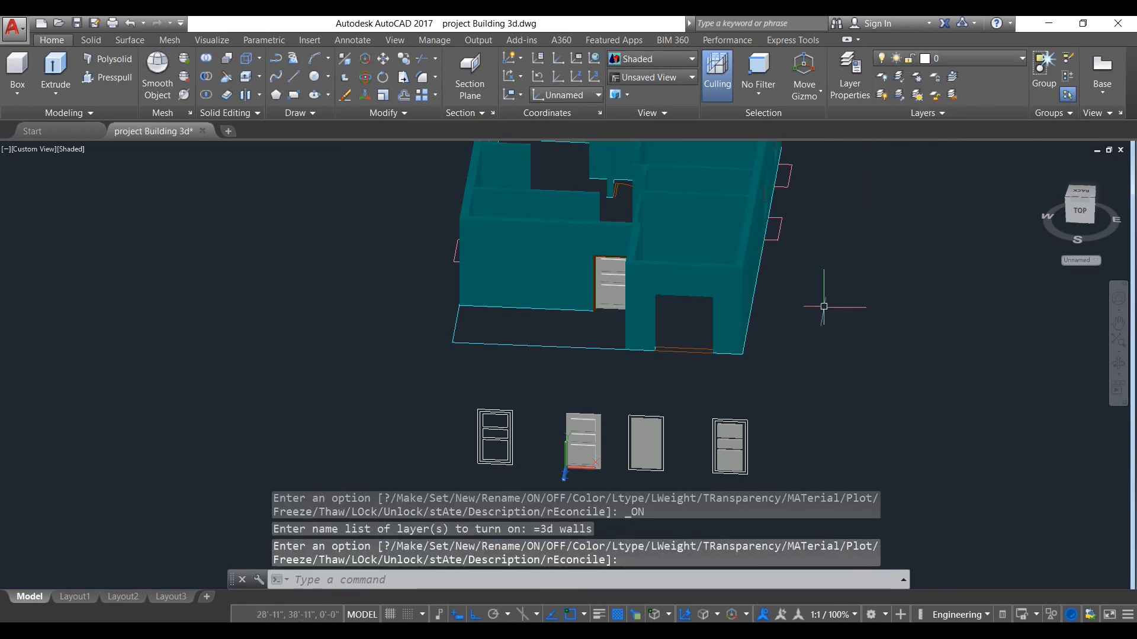
# Assign the door placed in the building's front door frame to the 3d door layer.
pyautogui.scroll(3, 522, 328)
pyautogui.keyDown('shift'); pyautogui.moveTo(609, 325); pyautogui.dragTo(675, 310, button='middle'); pyautogui.keyUp('shift')
pyautogui.press('Escape')
pyautogui.scroll(5, 678, 284)
pyautogui.press('Escape')
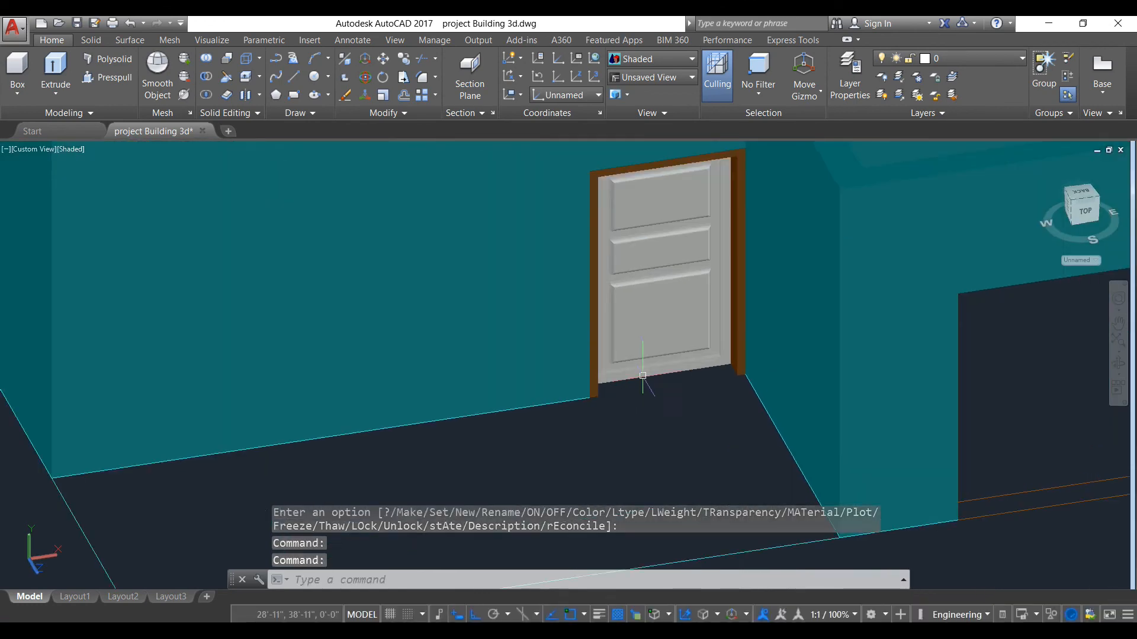
pyautogui.click(647, 241)
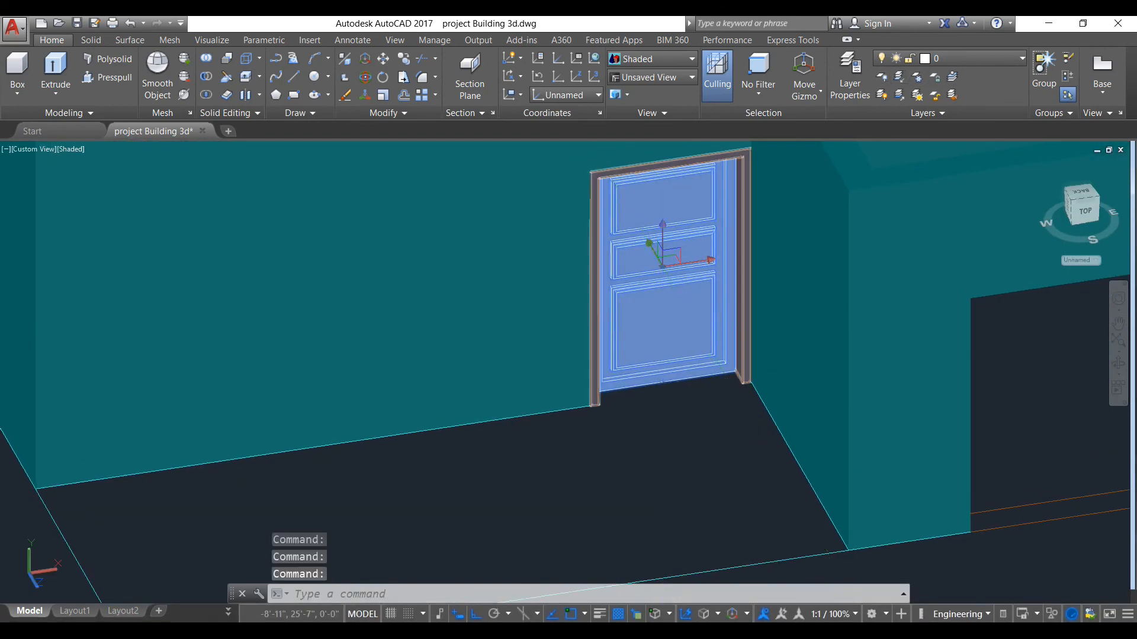
pyautogui.click(971, 59)
pyautogui.click(950, 94)
pyautogui.press('Escape')
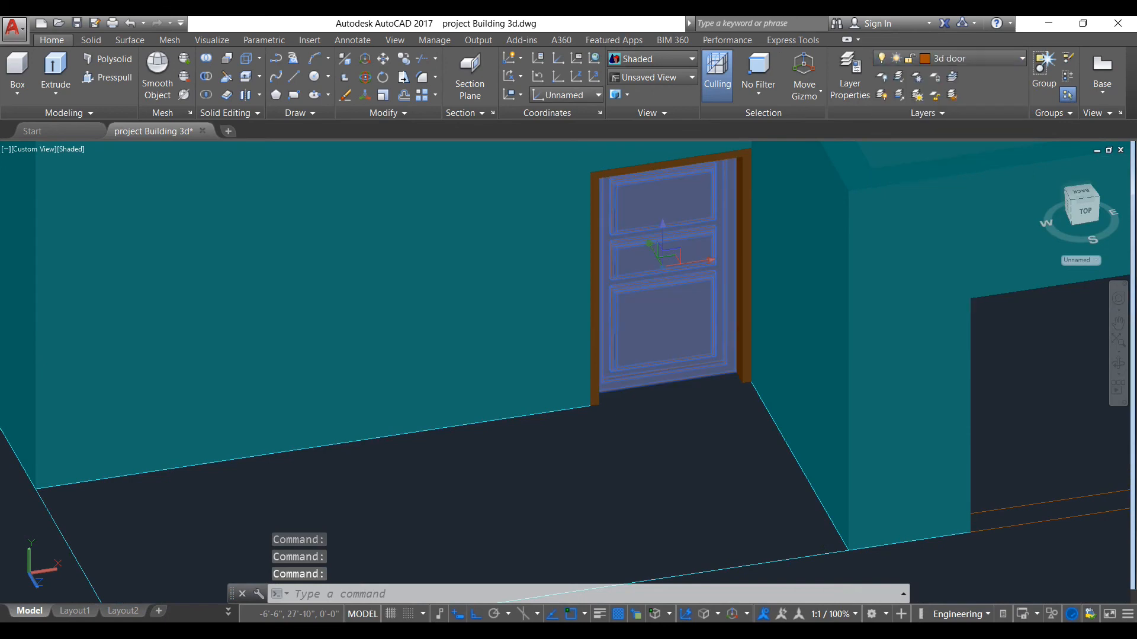
# Examine the finished front door up close and in the context of the whole building.
pyautogui.scroll(-5, 681, 355)
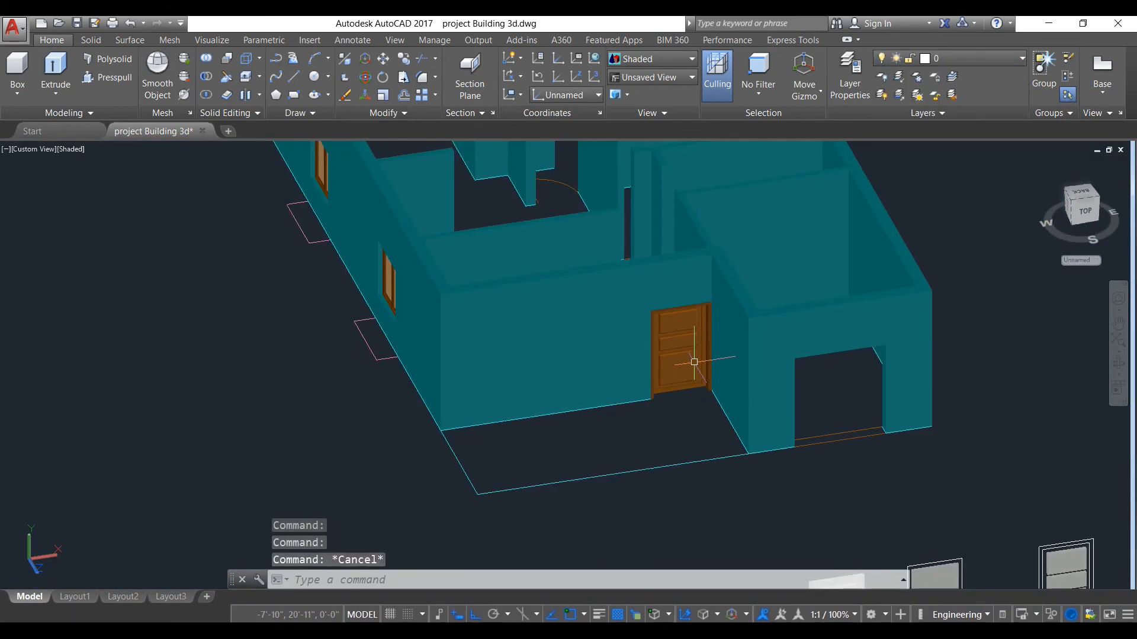
pyautogui.scroll(5, 693, 359)
pyautogui.scroll(1, 692, 359)
pyautogui.scroll(-2, 690, 355)
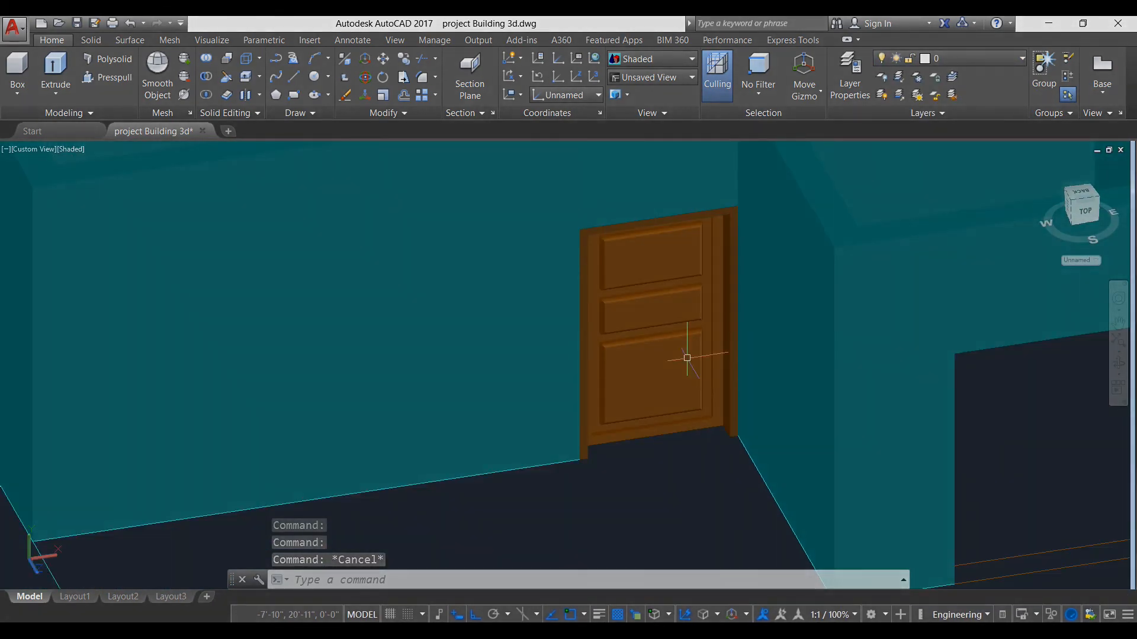
pyautogui.moveTo(687, 353); pyautogui.dragTo(647, 391, button='middle')
pyautogui.scroll(-5, 645, 392)
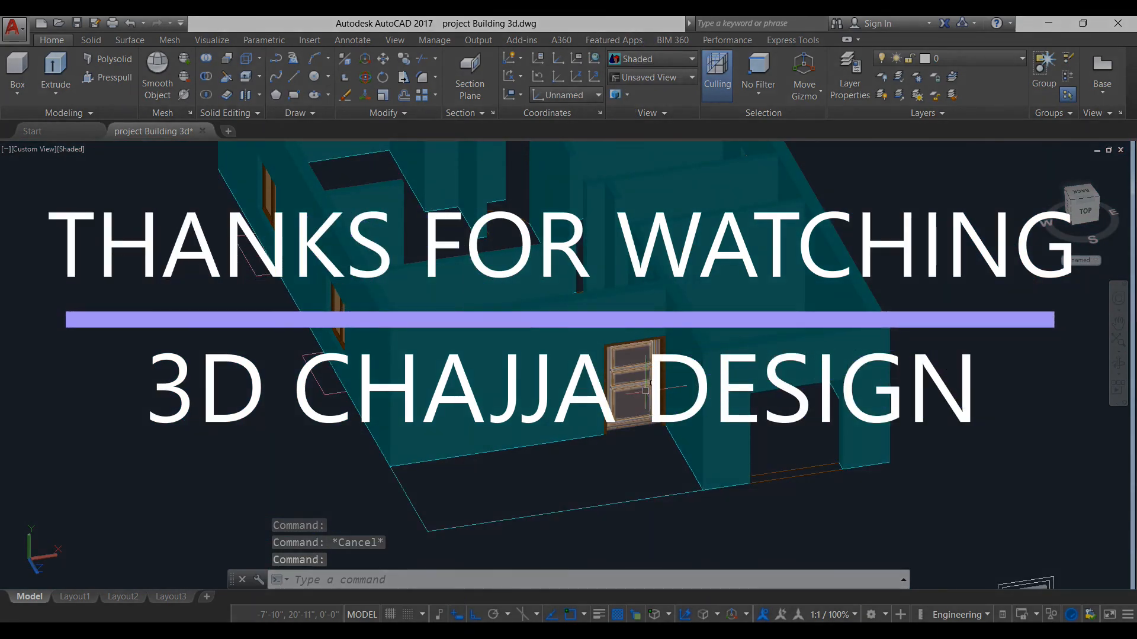